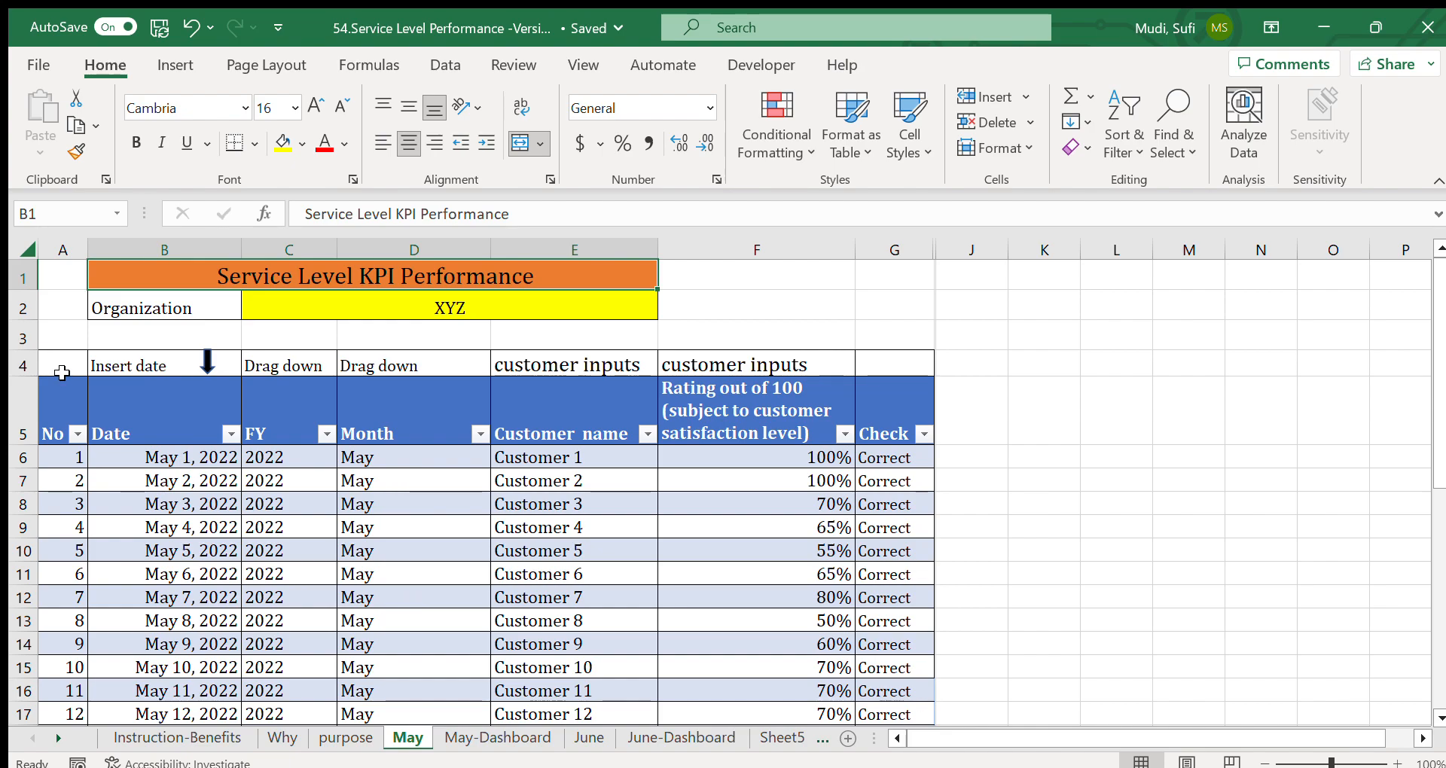
# - Review the May sheet's customer rating table and the May-Dashboard sheet's service level table and KPI chart
pyautogui.moveTo(57, 366); pyautogui.dragTo(890, 702)
pyautogui.click(488, 738)
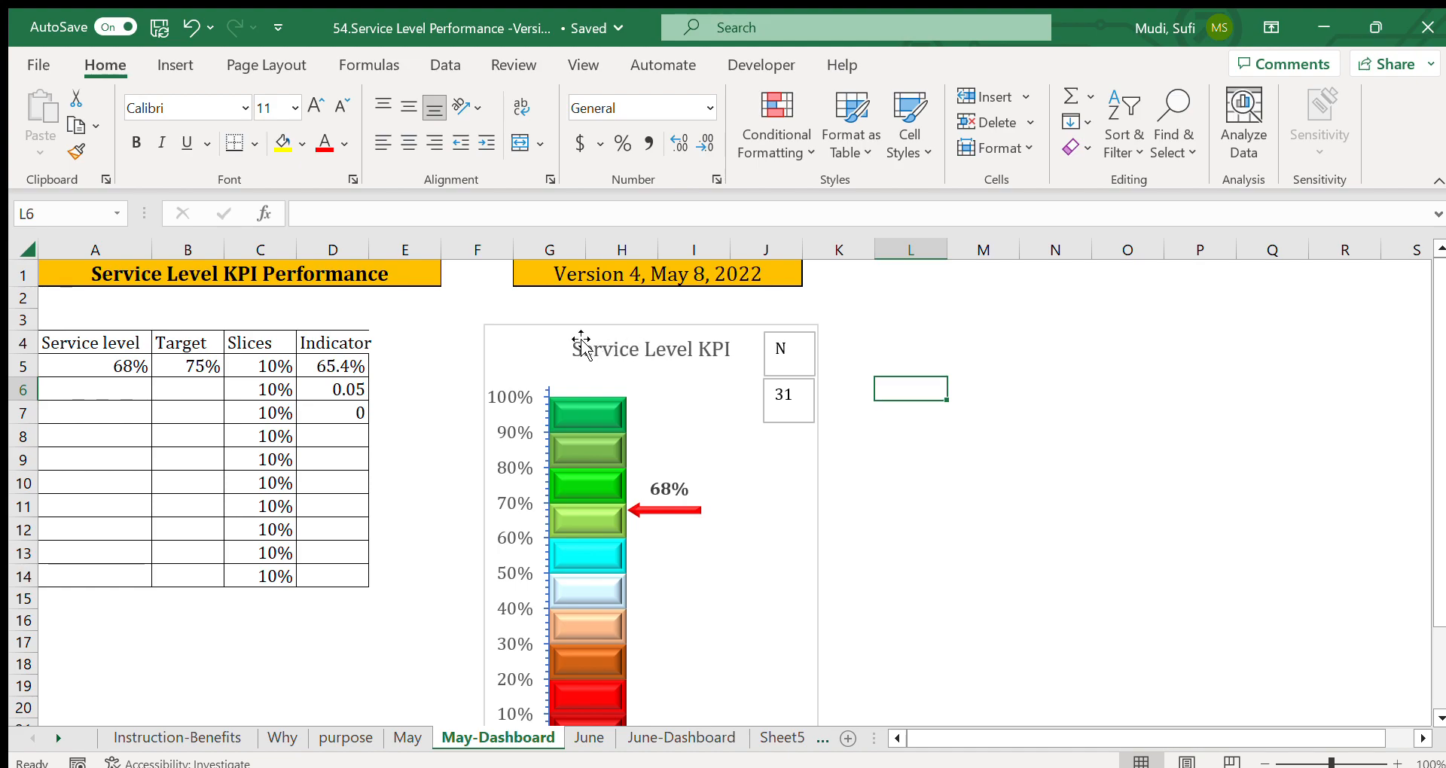
pyautogui.moveTo(105, 340); pyautogui.dragTo(340, 413)
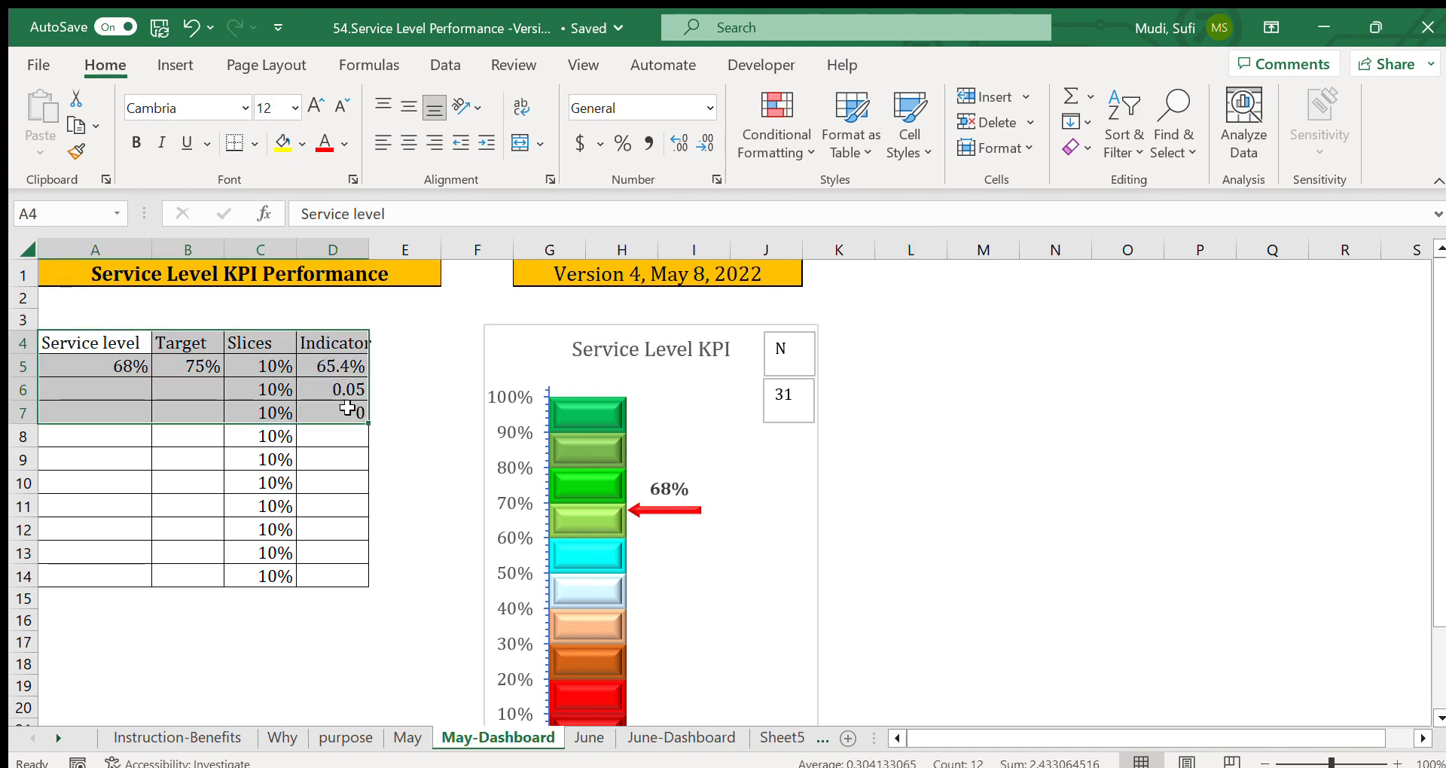
pyautogui.click(931, 479)
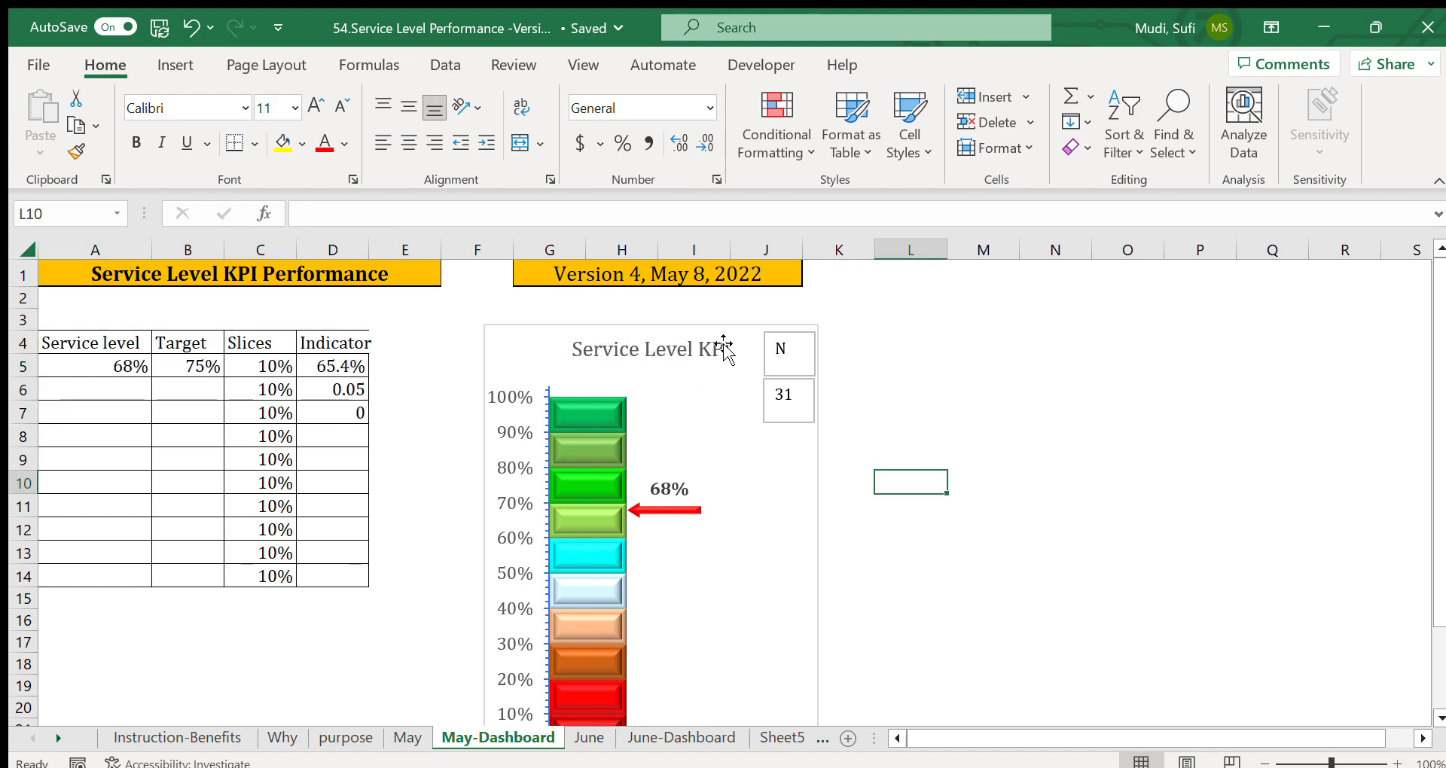
pyautogui.moveTo(1439, 325)
pyautogui.mouseDown()
pyautogui.moveTo(1438, 386)
pyautogui.moveTo(1435, 320)
pyautogui.mouseUp()
pyautogui.click(388, 641)
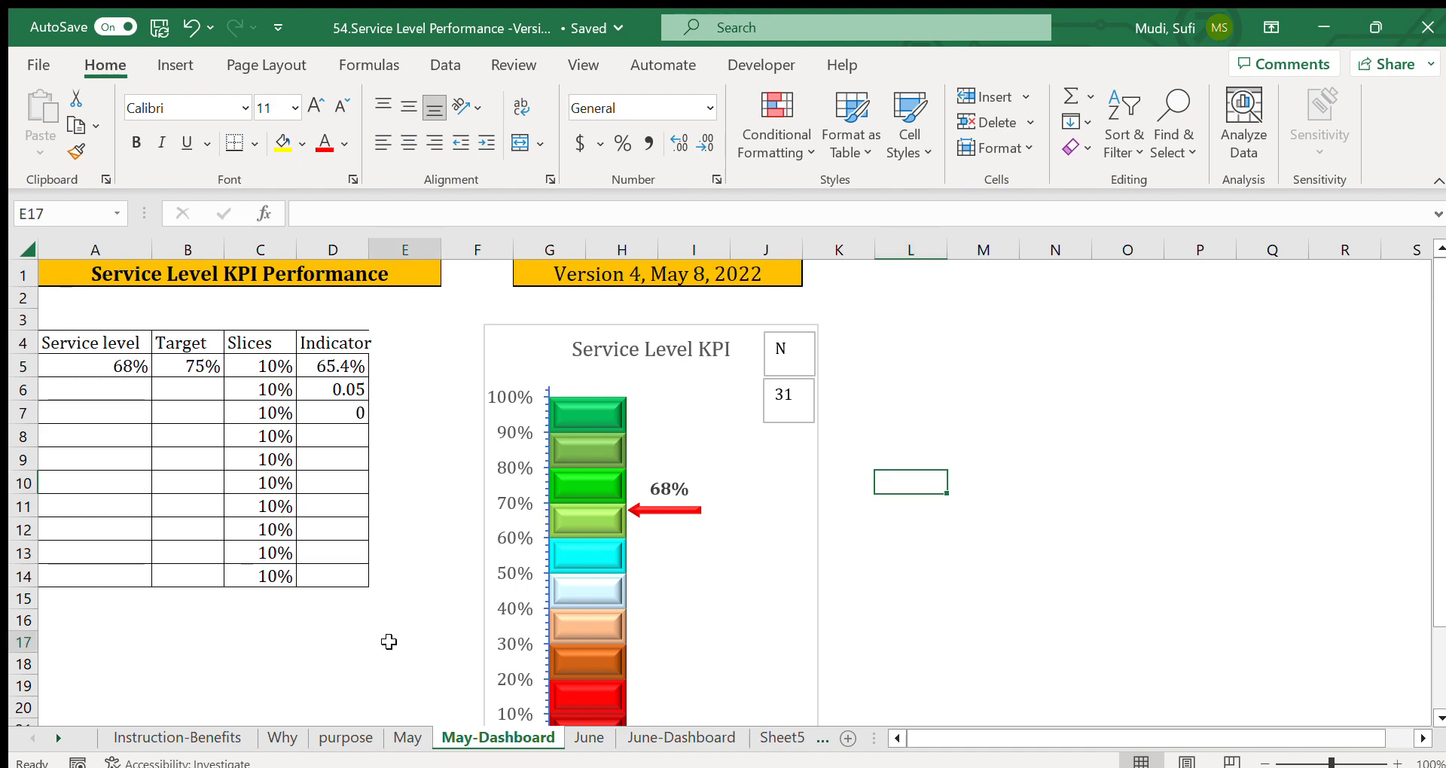
# - Read the list on the purpose sheet and look over the customer data table on the May sheet
pyautogui.click(336, 734)
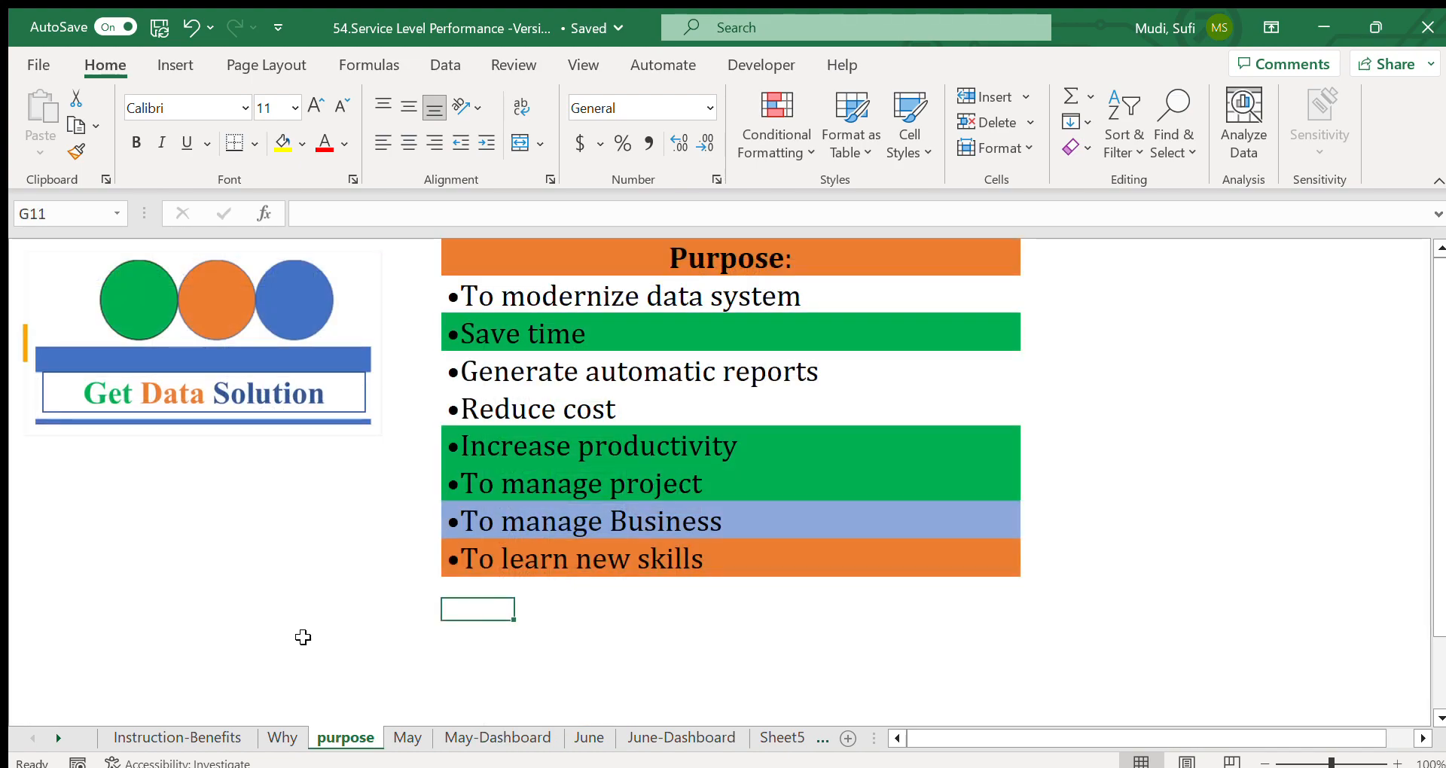
pyautogui.click(306, 513)
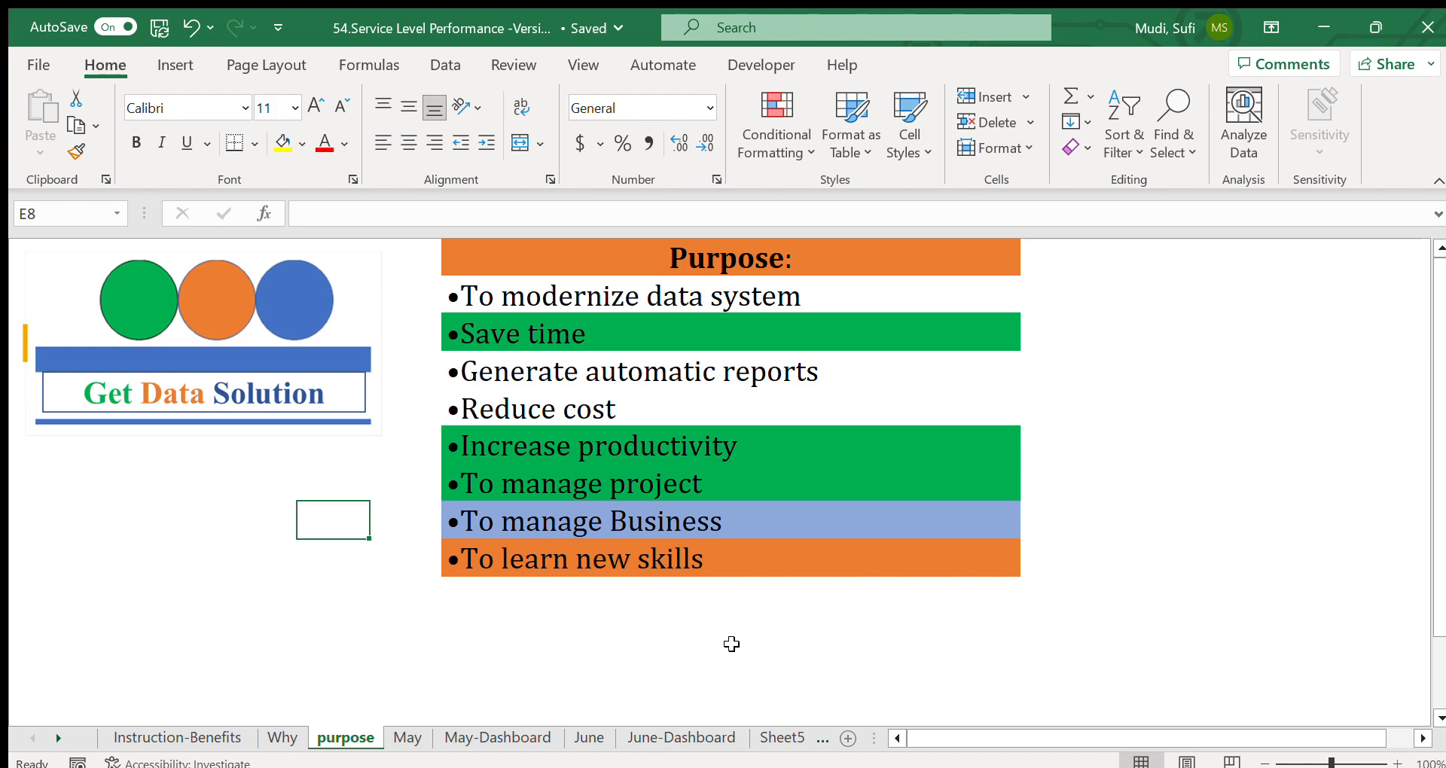
pyautogui.click(400, 739)
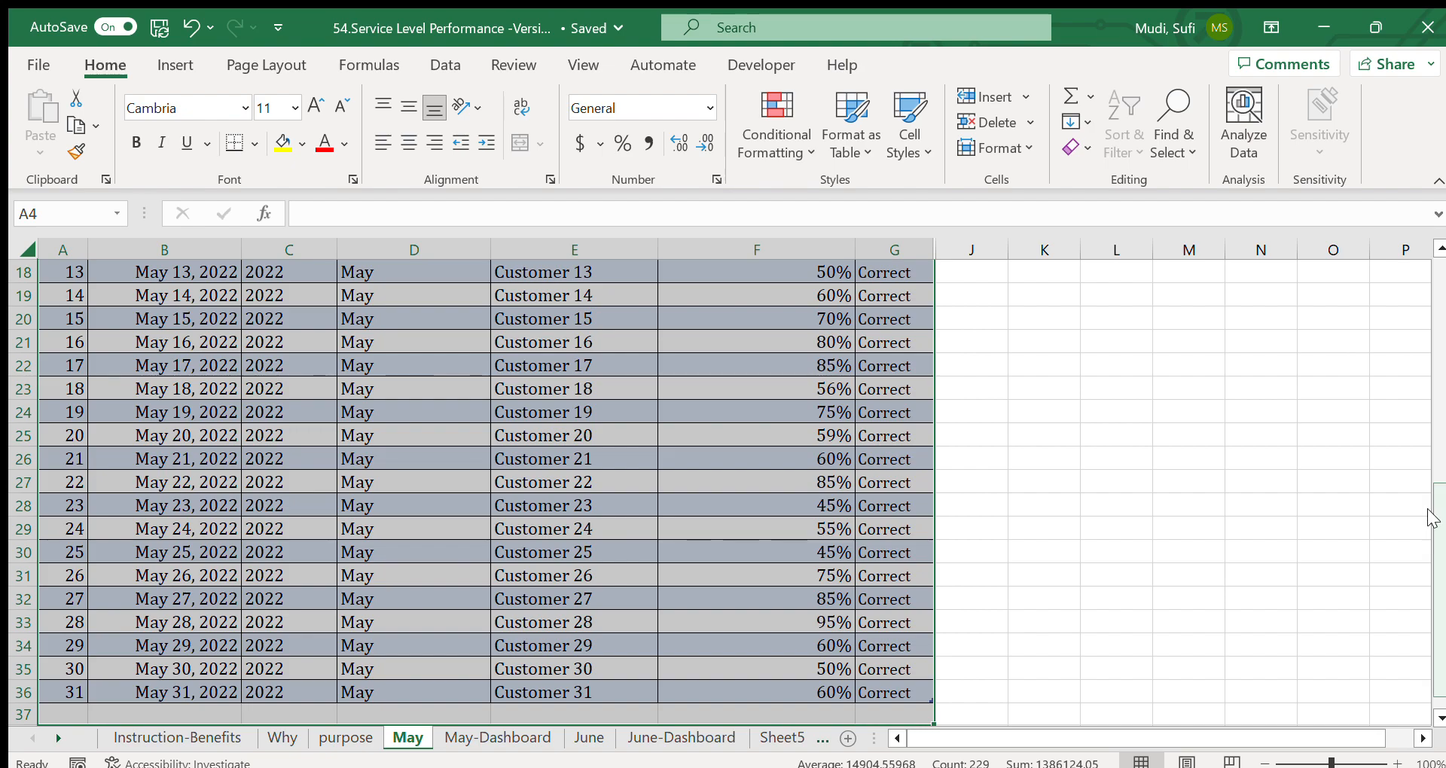
pyautogui.moveTo(1438, 514); pyautogui.dragTo(1427, 260)
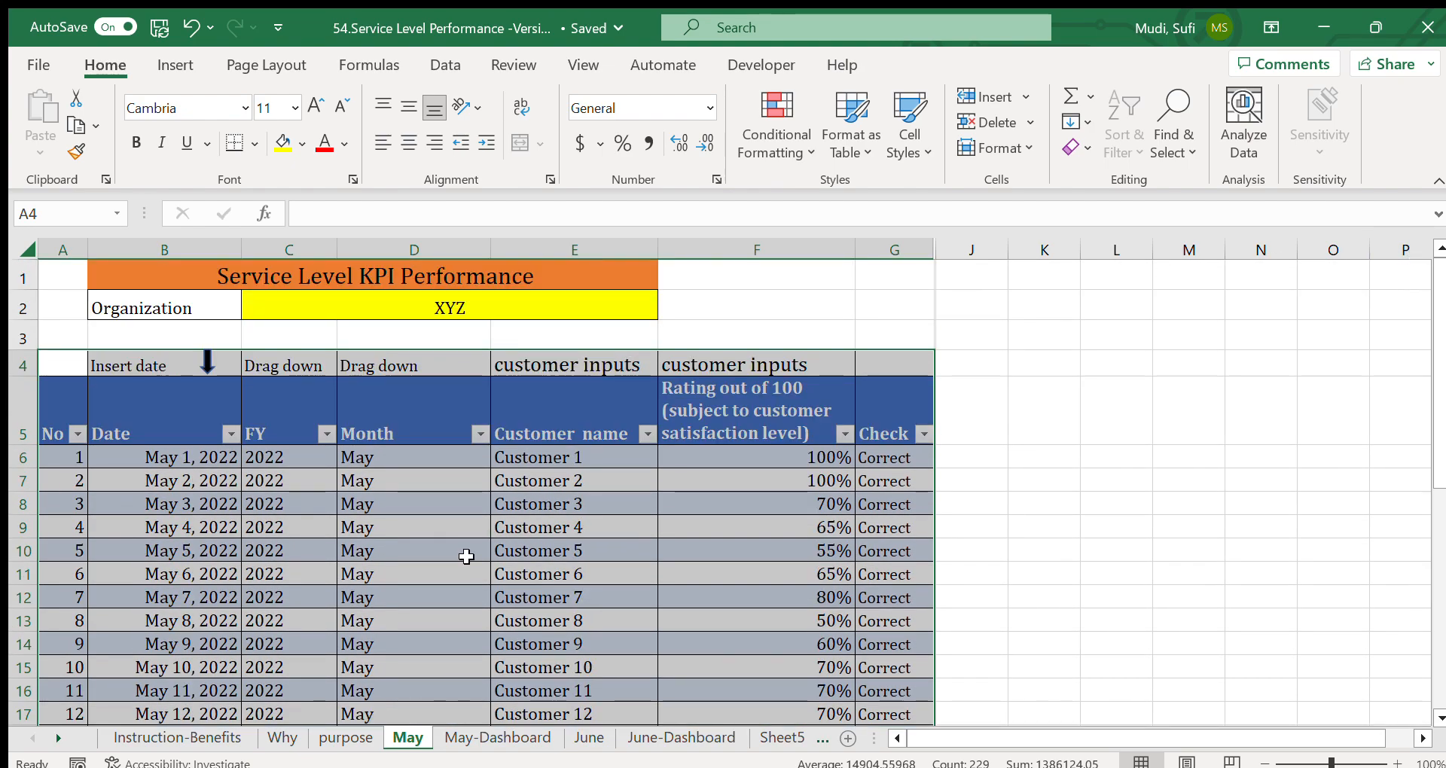
# - Read the data-entry instructions on the Instruction-Benefits sheet, covering the date, month and year, and customer name
pyautogui.click(192, 738)
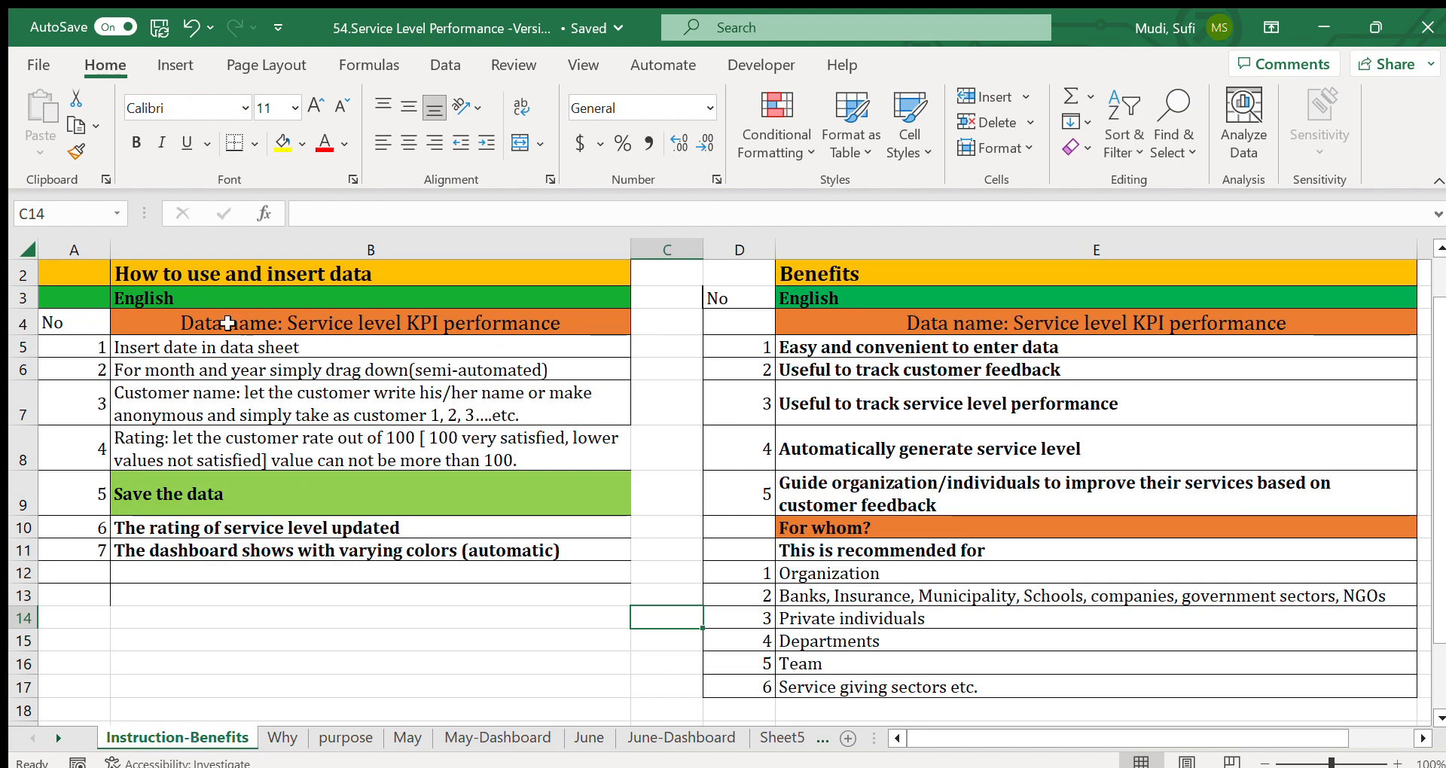
pyautogui.moveTo(106, 300); pyautogui.dragTo(447, 540)
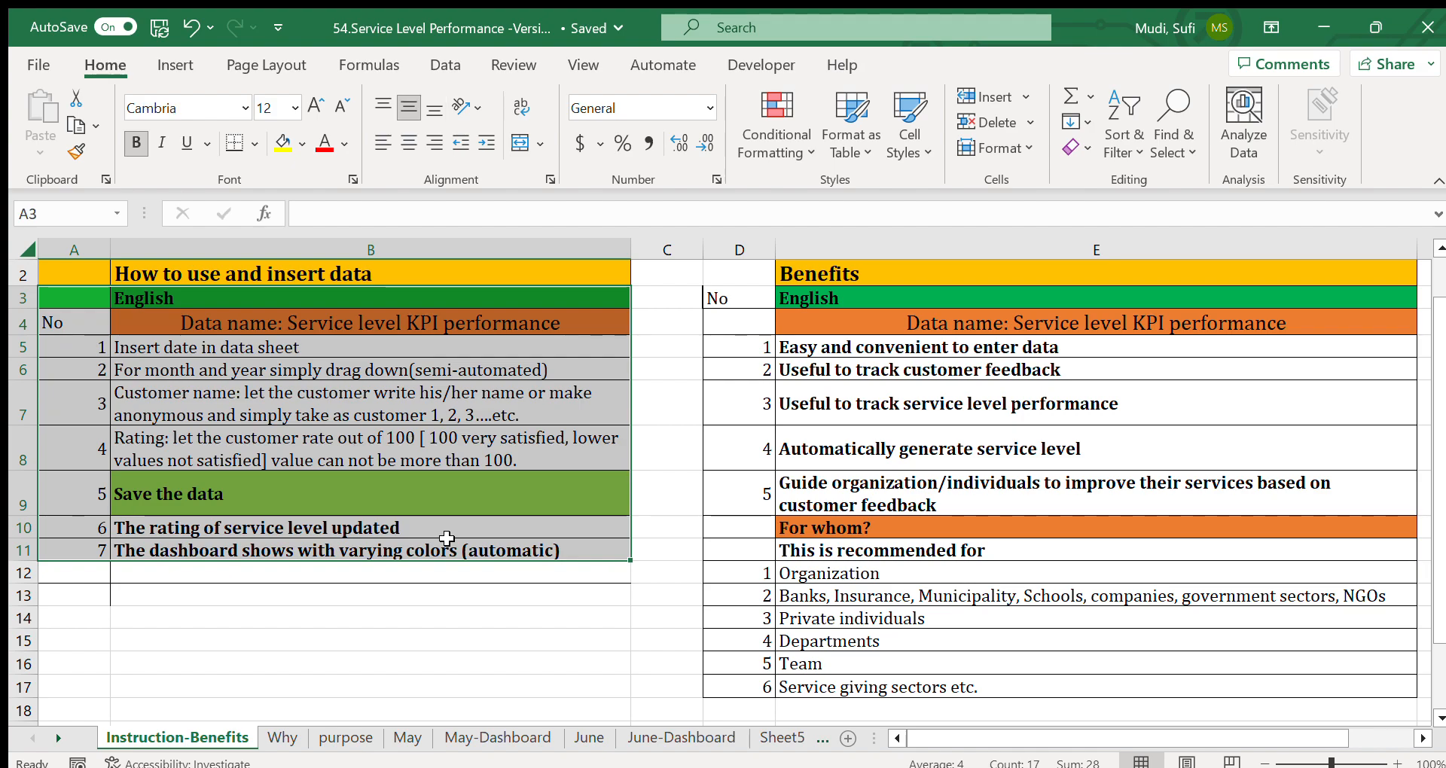
pyautogui.click(270, 350)
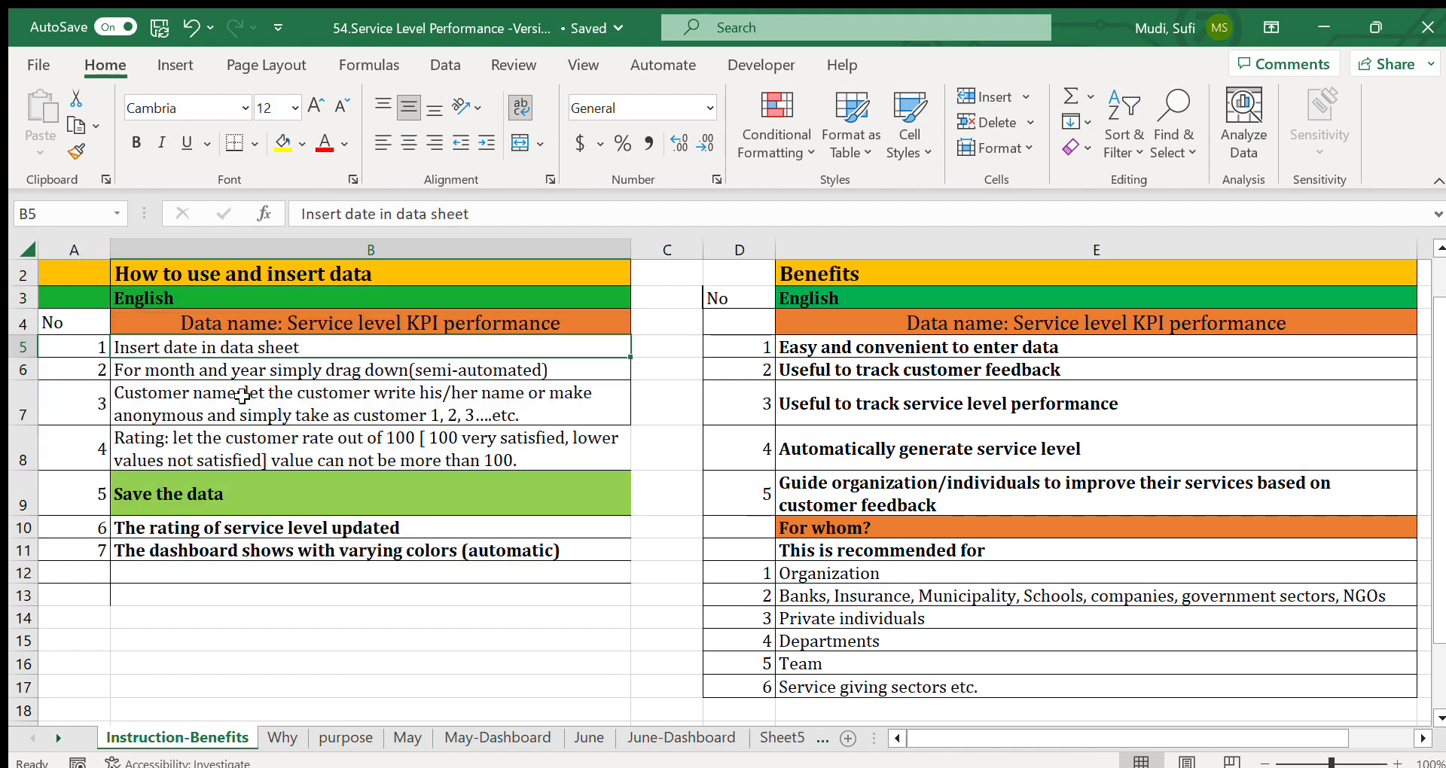
pyautogui.click(248, 374)
pyautogui.click(219, 400)
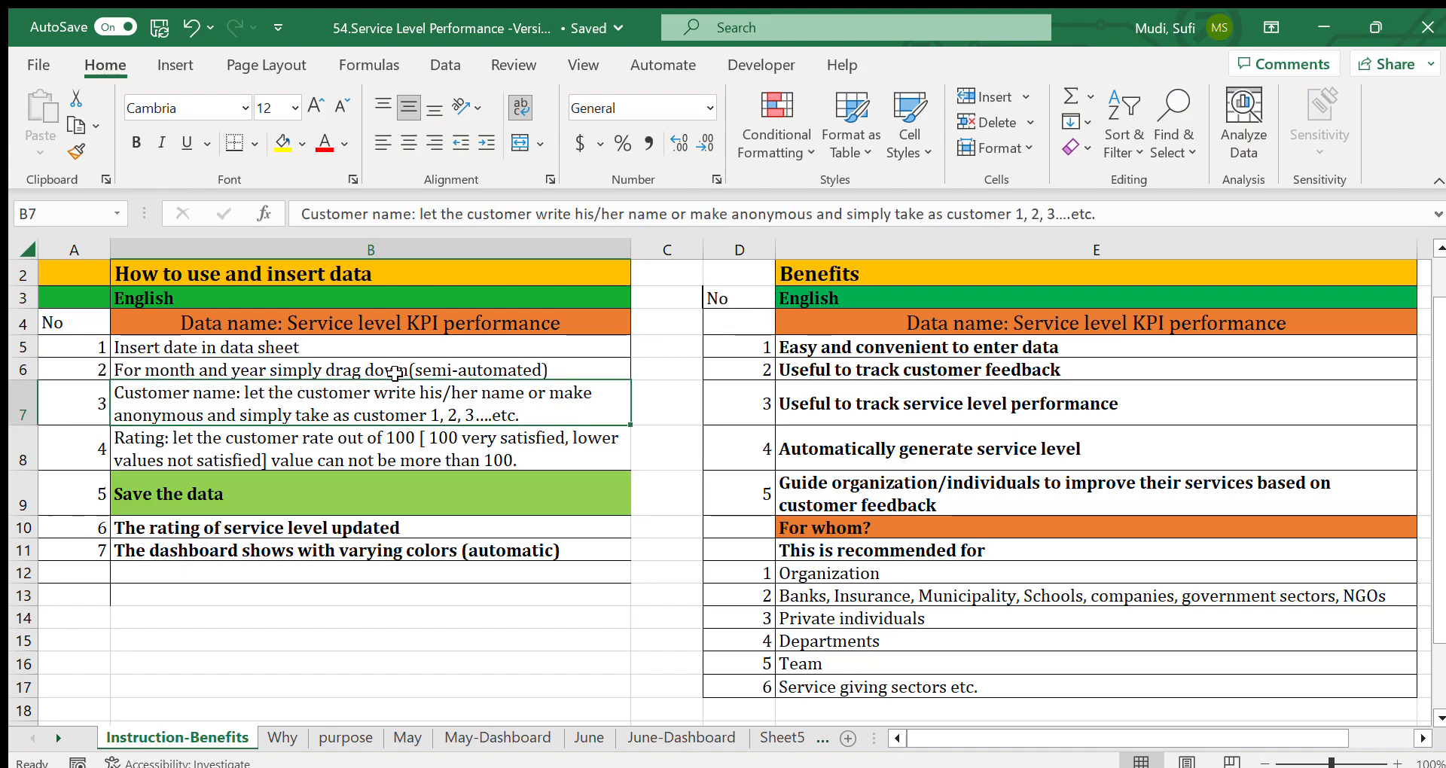
# - Read through the Benefits list on the Instruction-Benefits sheet, from easy data entry to improving services based on customer feedback
pyautogui.moveTo(843, 344); pyautogui.dragTo(873, 638)
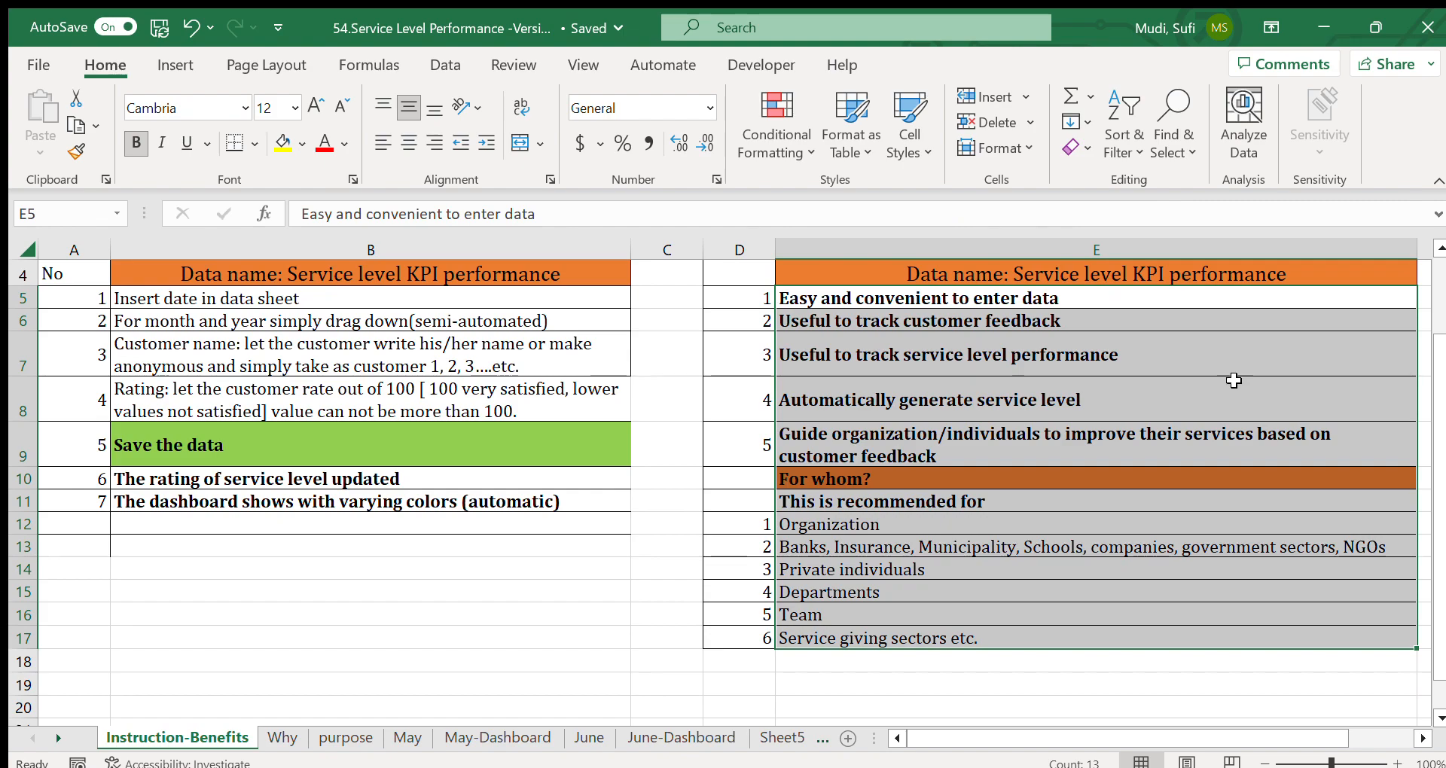
pyautogui.moveTo(1431, 395); pyautogui.dragTo(1424, 312)
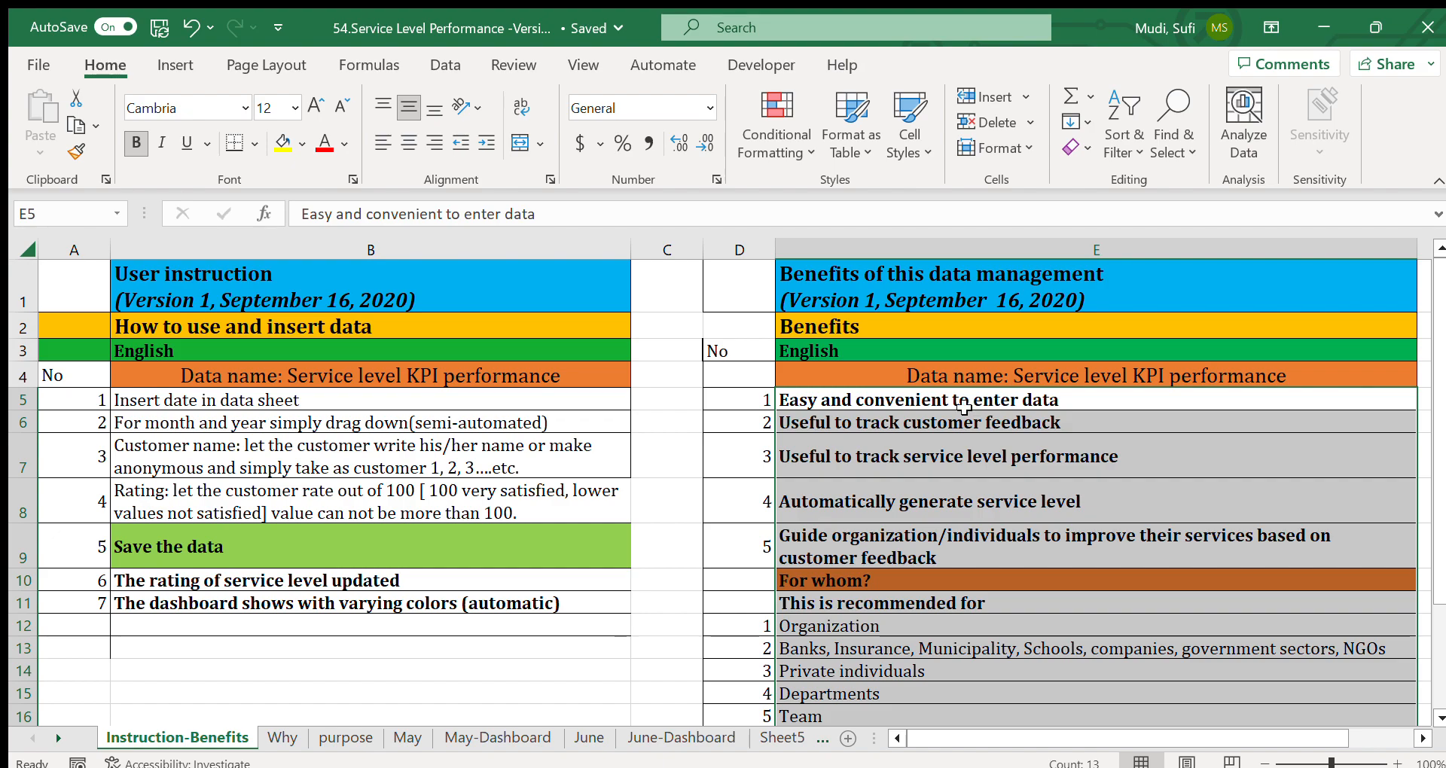
pyautogui.click(921, 398)
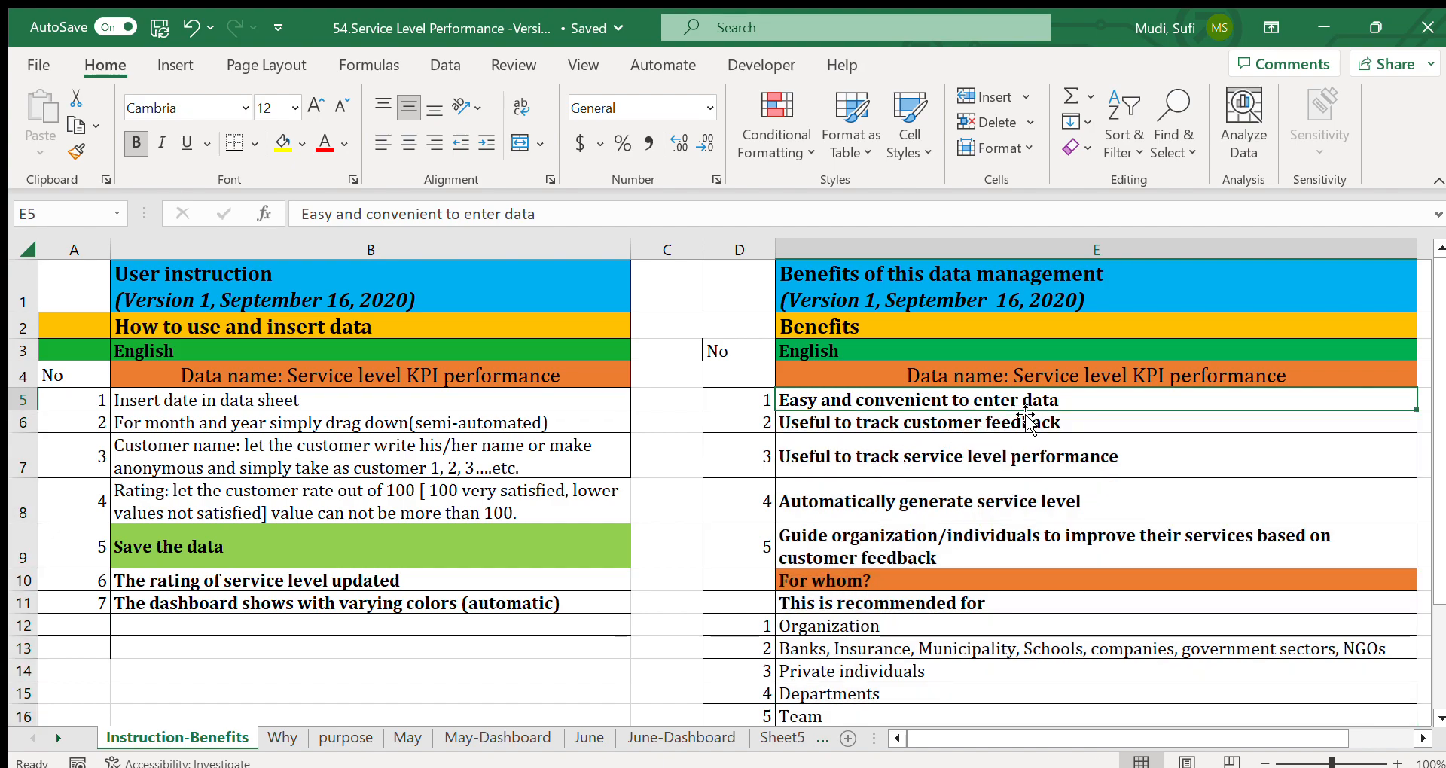
pyautogui.click(808, 428)
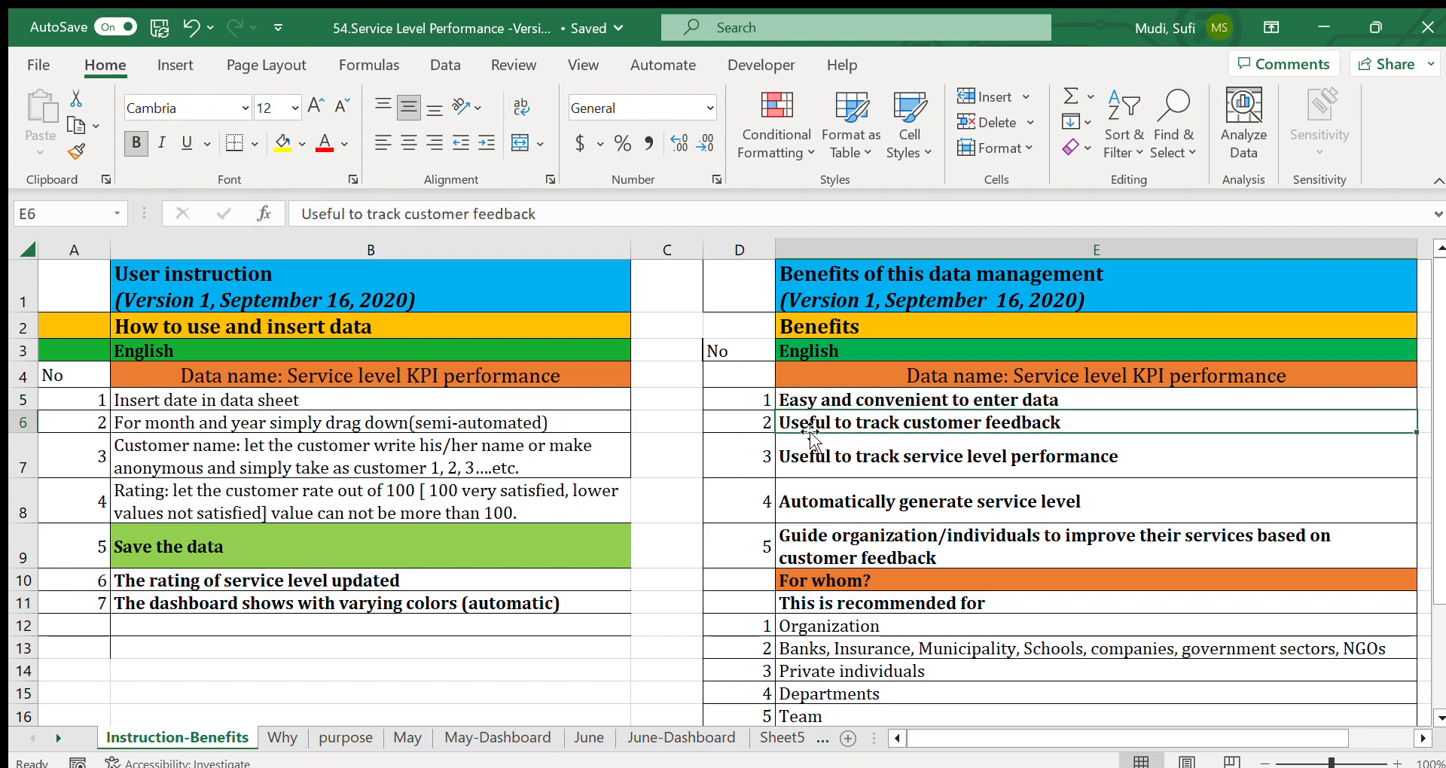
pyautogui.click(815, 467)
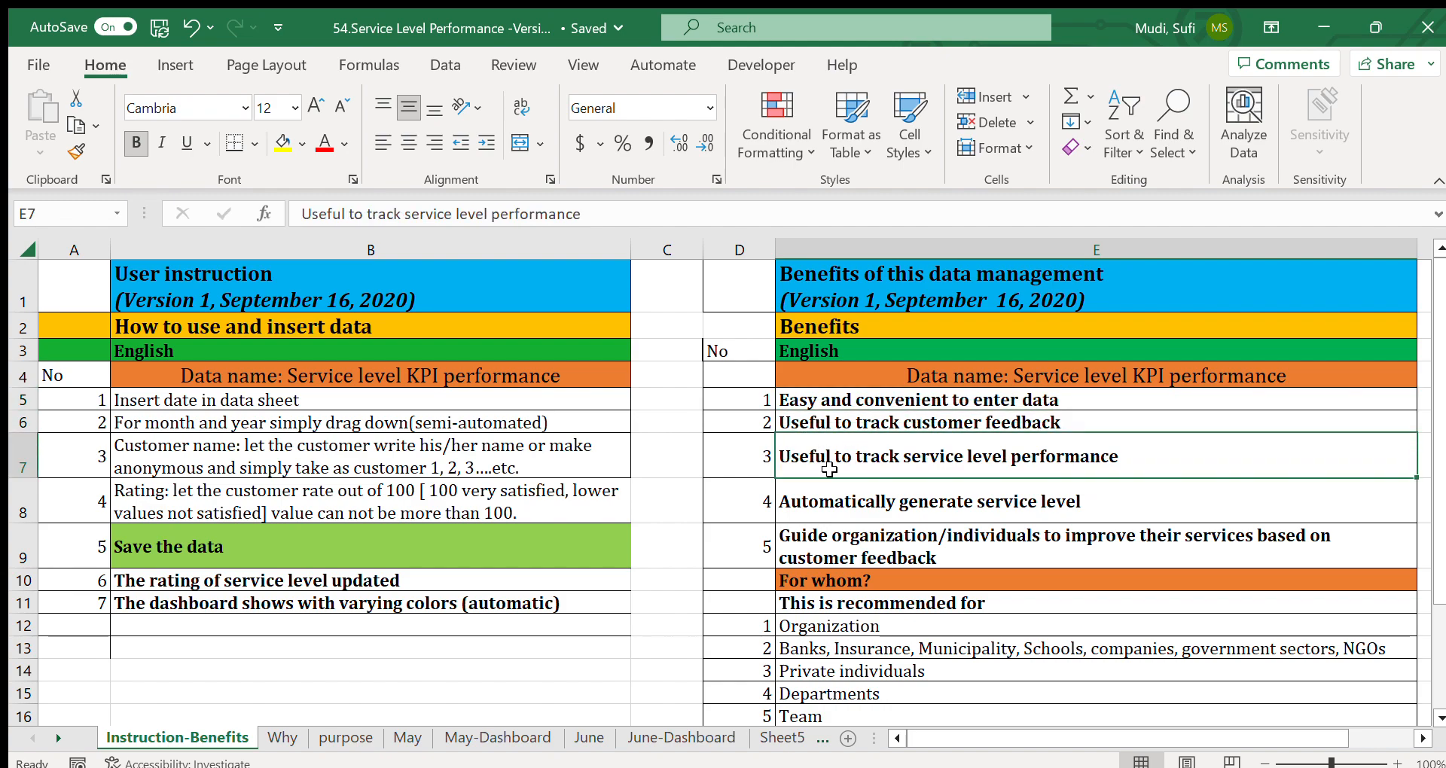
pyautogui.click(854, 502)
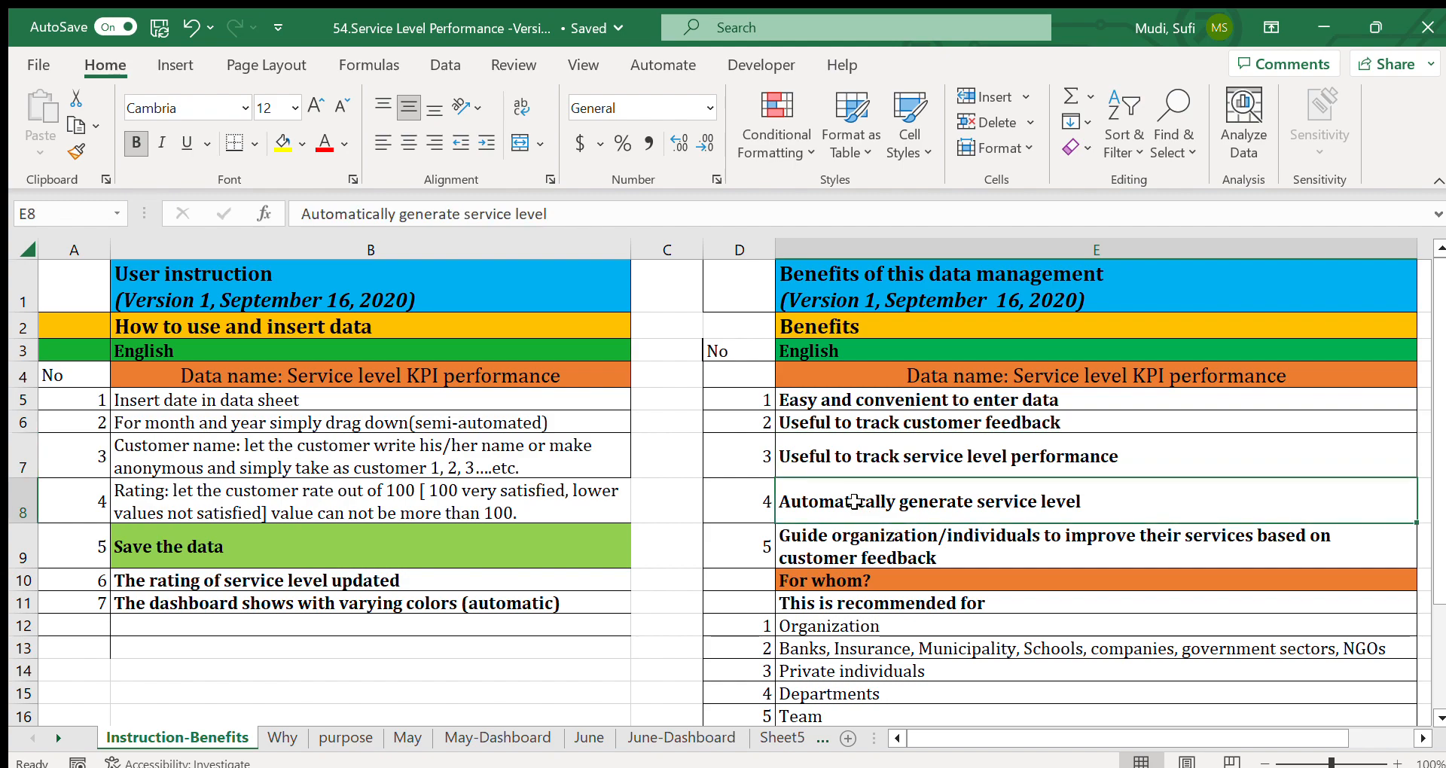
pyautogui.click(803, 547)
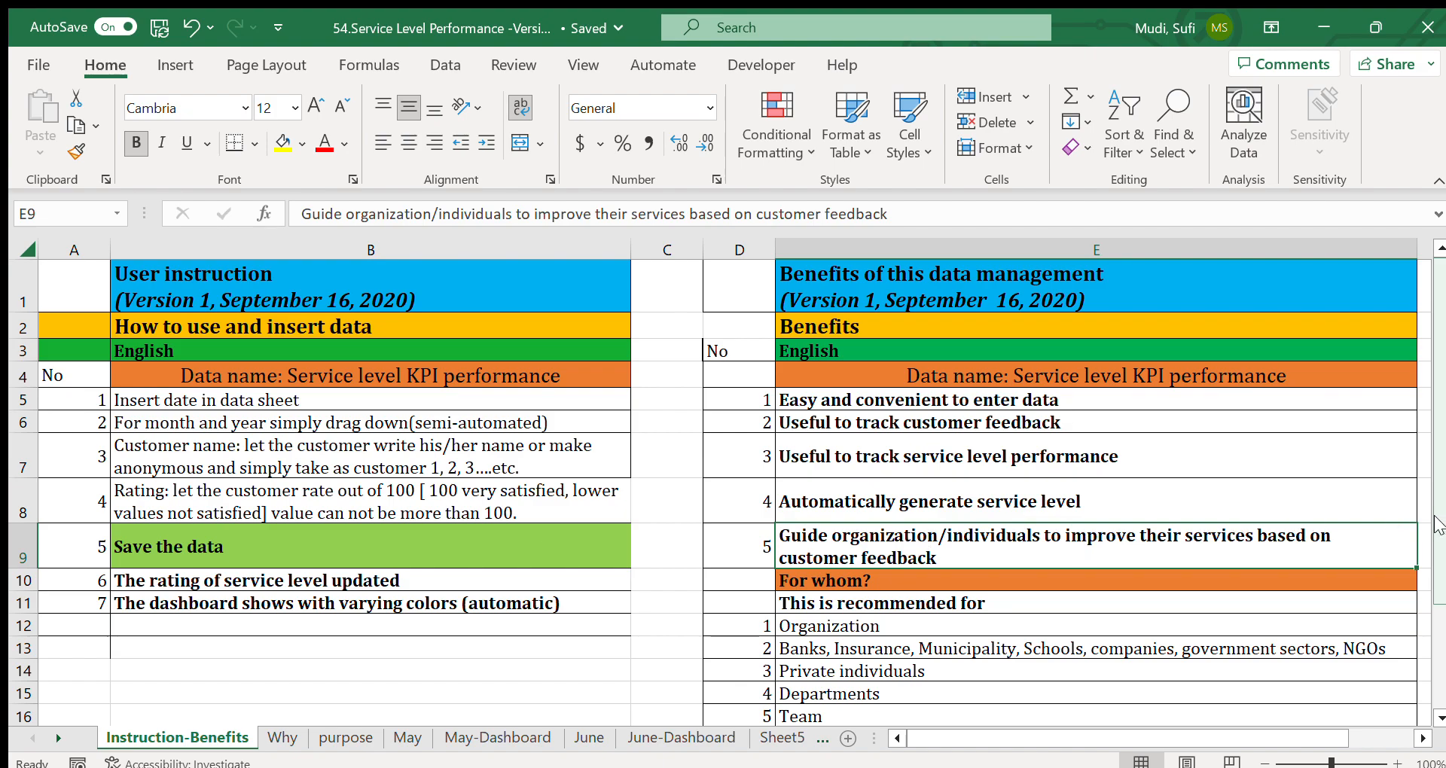
# - Read the "For whom?" recommendations on the Instruction-Benefits sheet, from Organization to Service giving sectors
pyautogui.scroll(-1, 1435, 599)
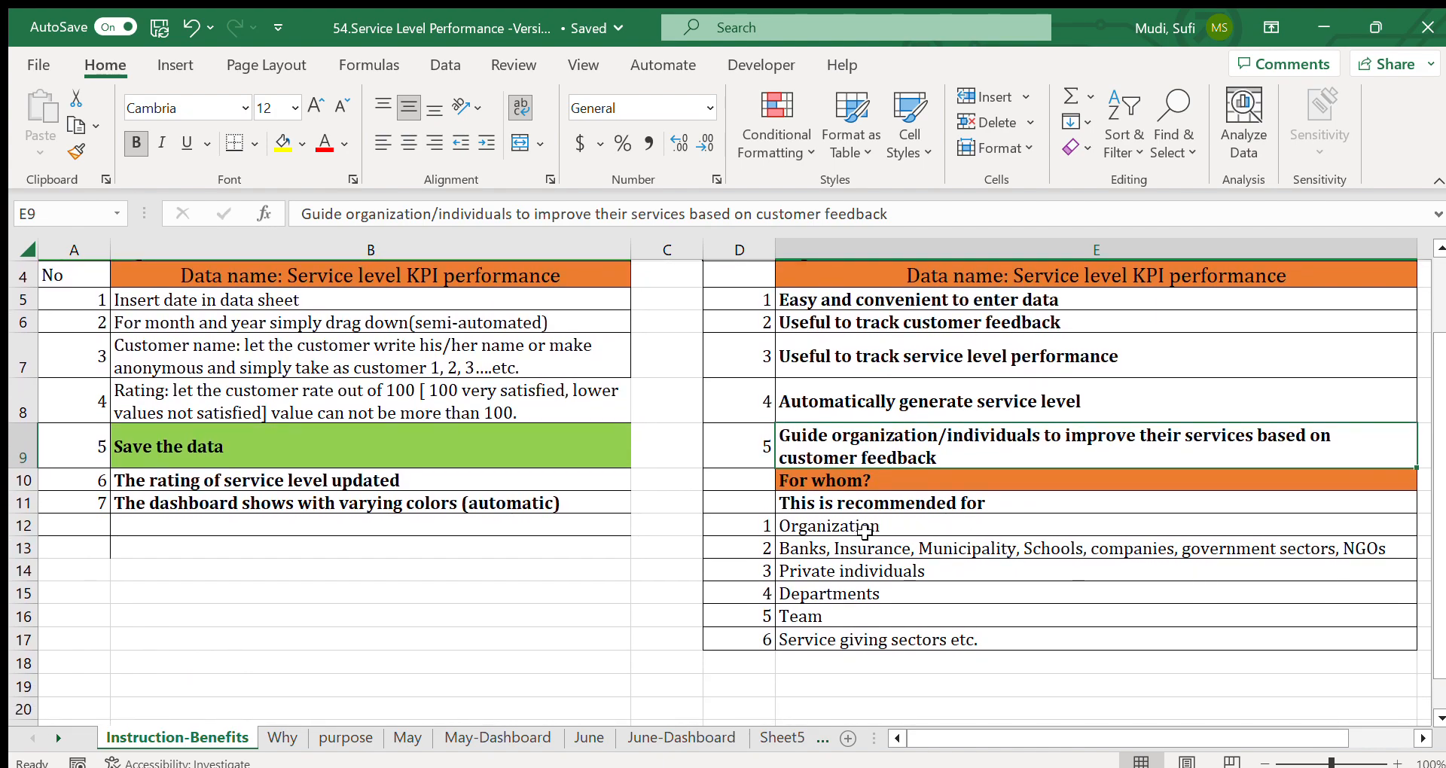
pyautogui.click(865, 529)
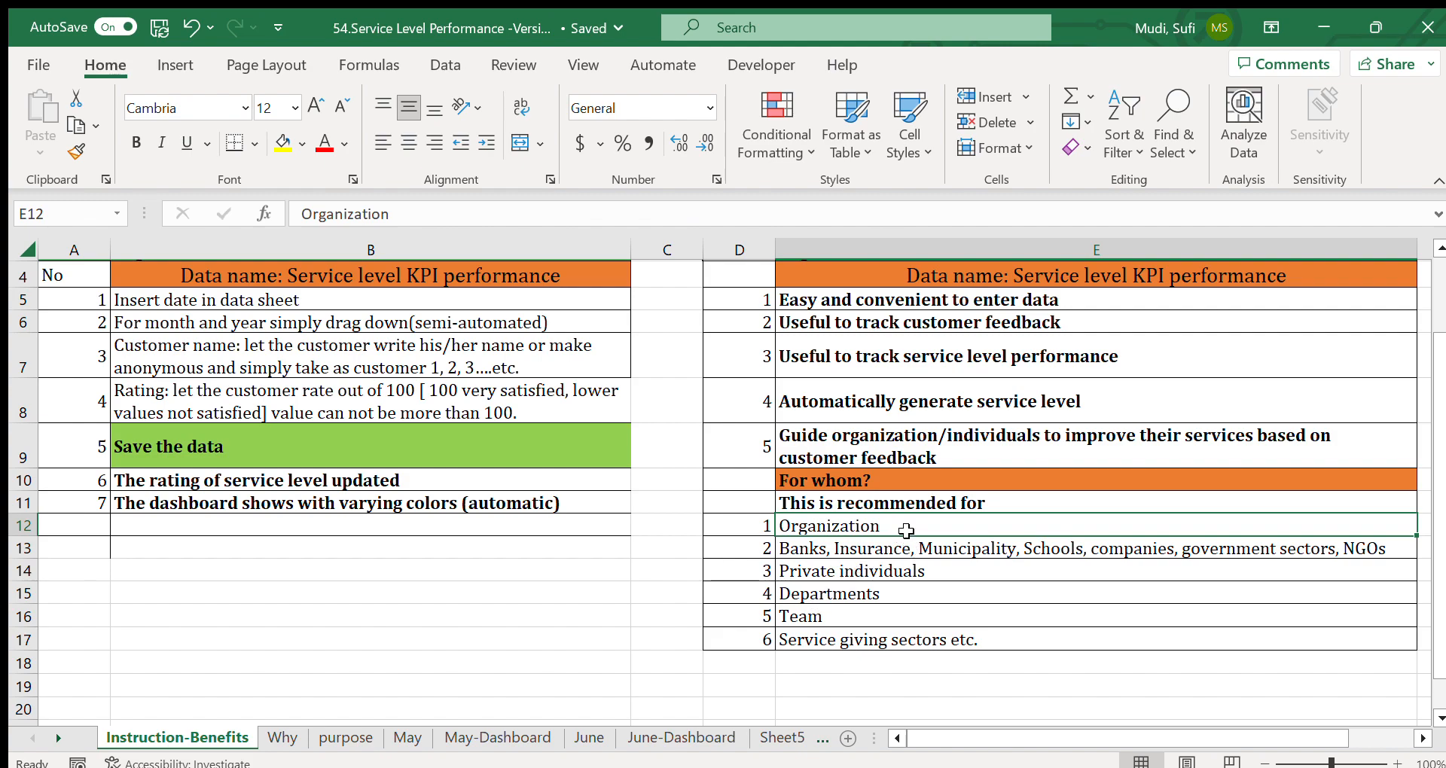
pyautogui.click(803, 559)
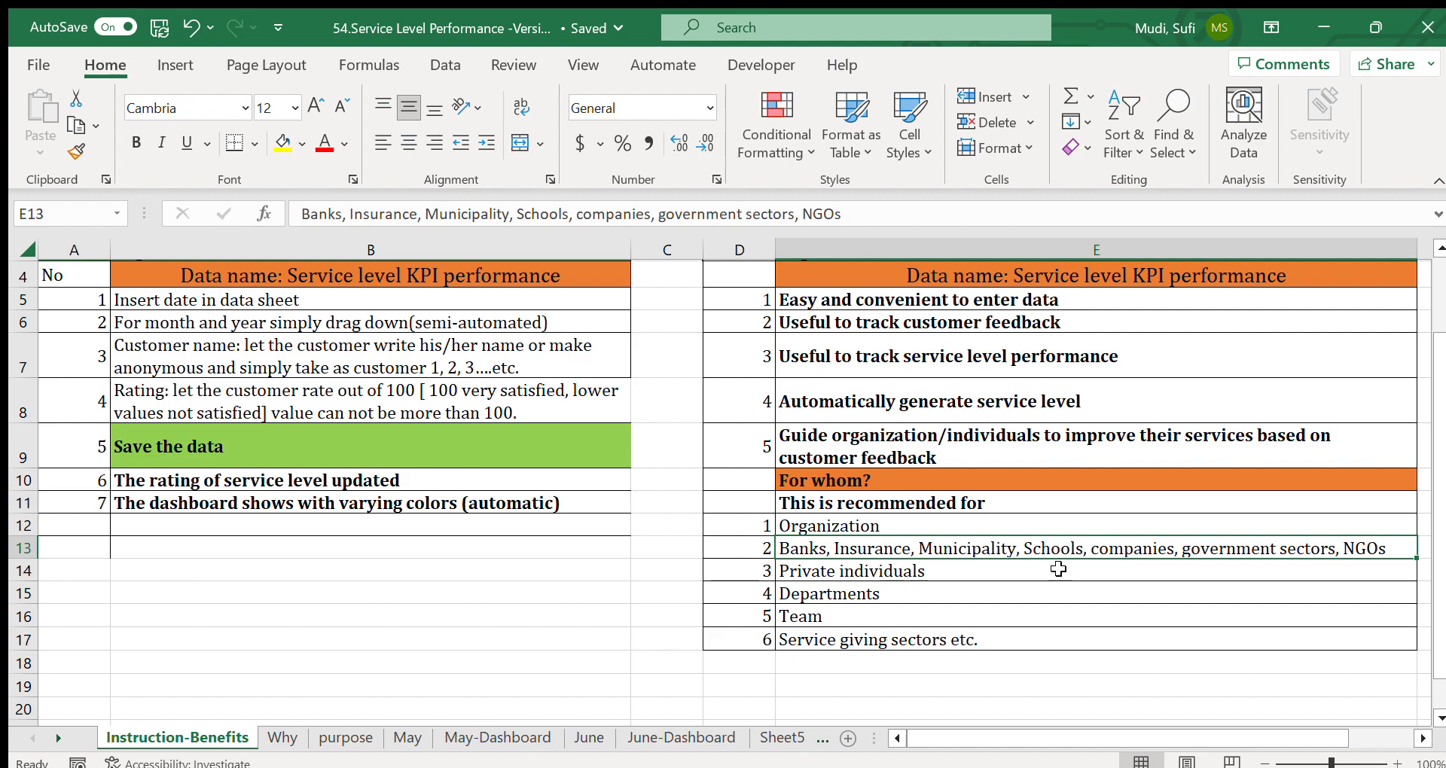
pyautogui.click(943, 572)
pyautogui.click(836, 600)
pyautogui.click(814, 613)
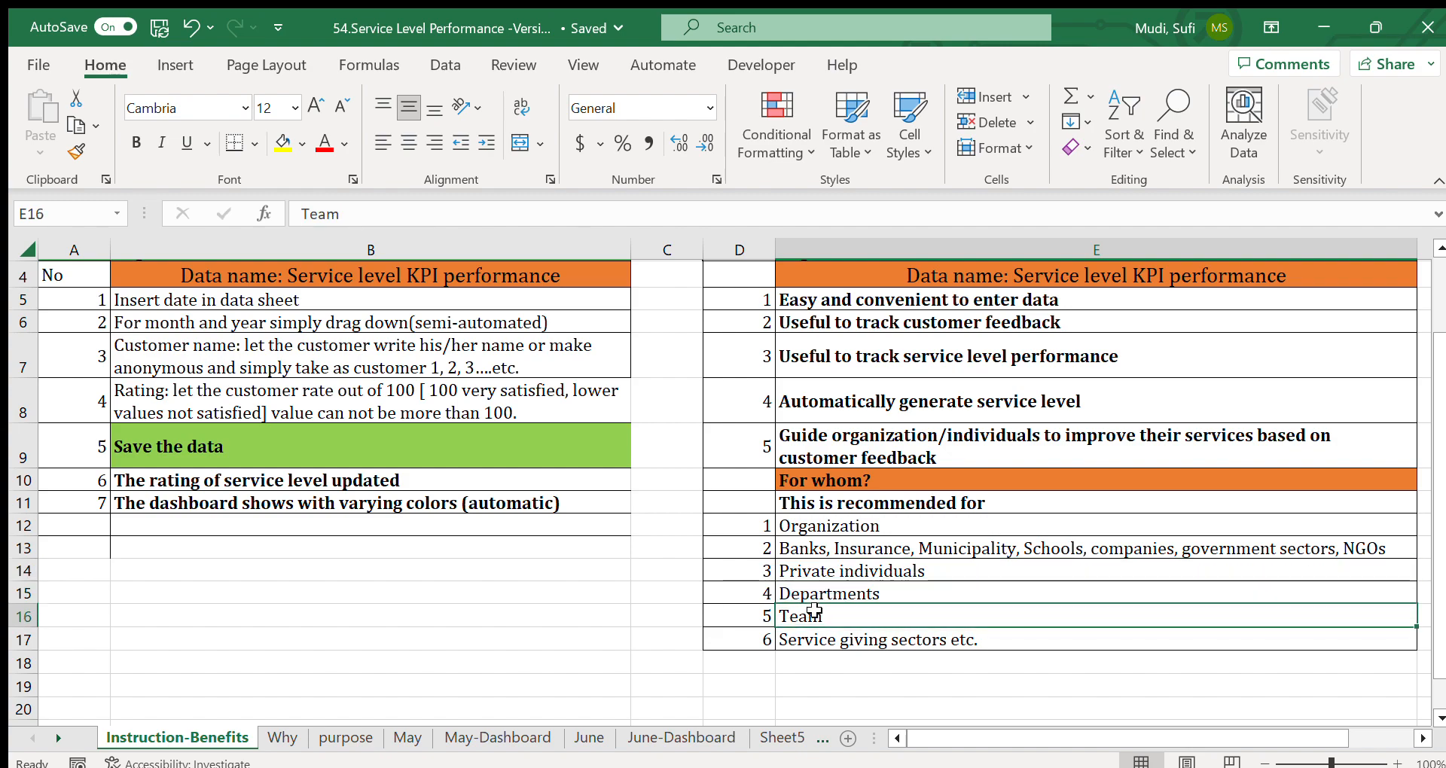
pyautogui.click(844, 638)
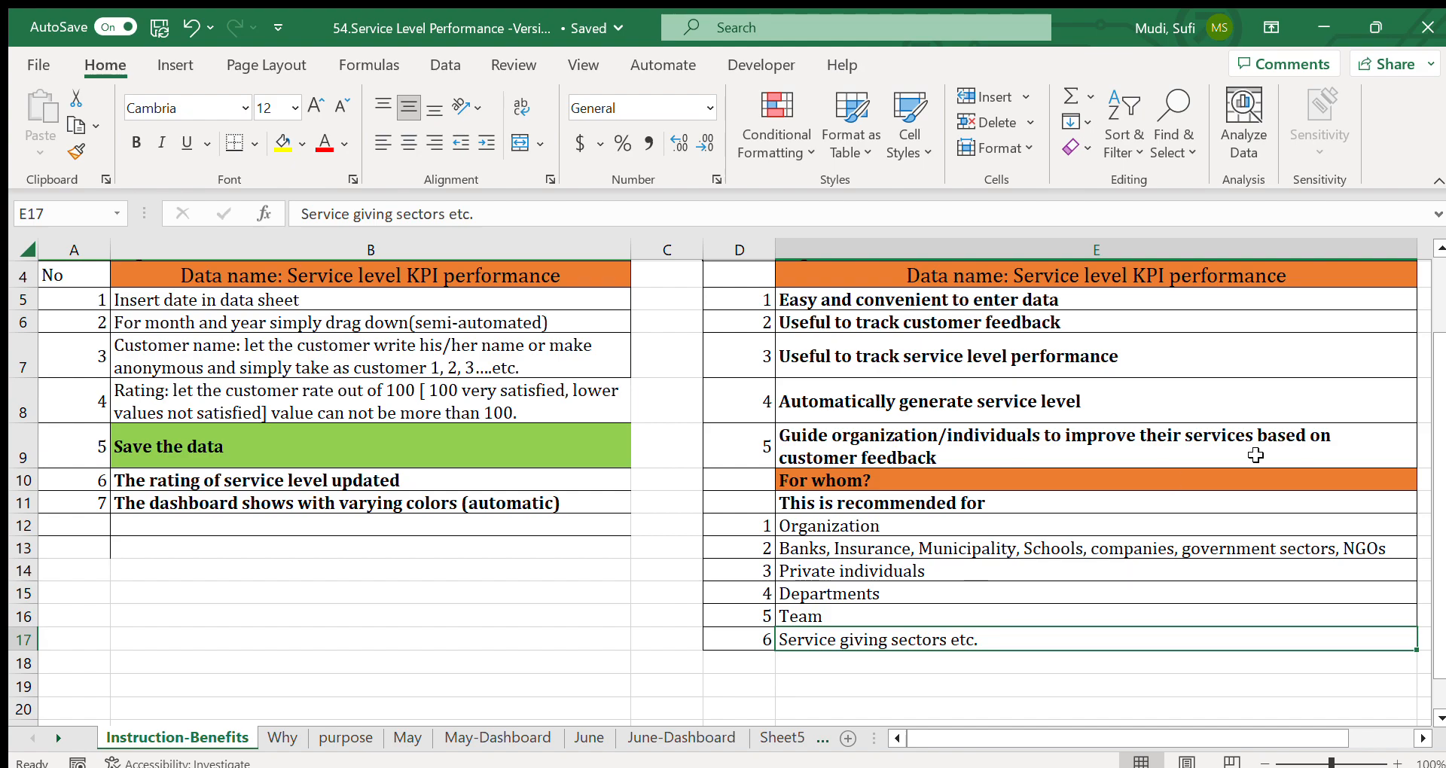
# - Return to the "How to use and insert data" section and highlight its instructions in B4:B11
pyautogui.scroll(1, 1423, 341)
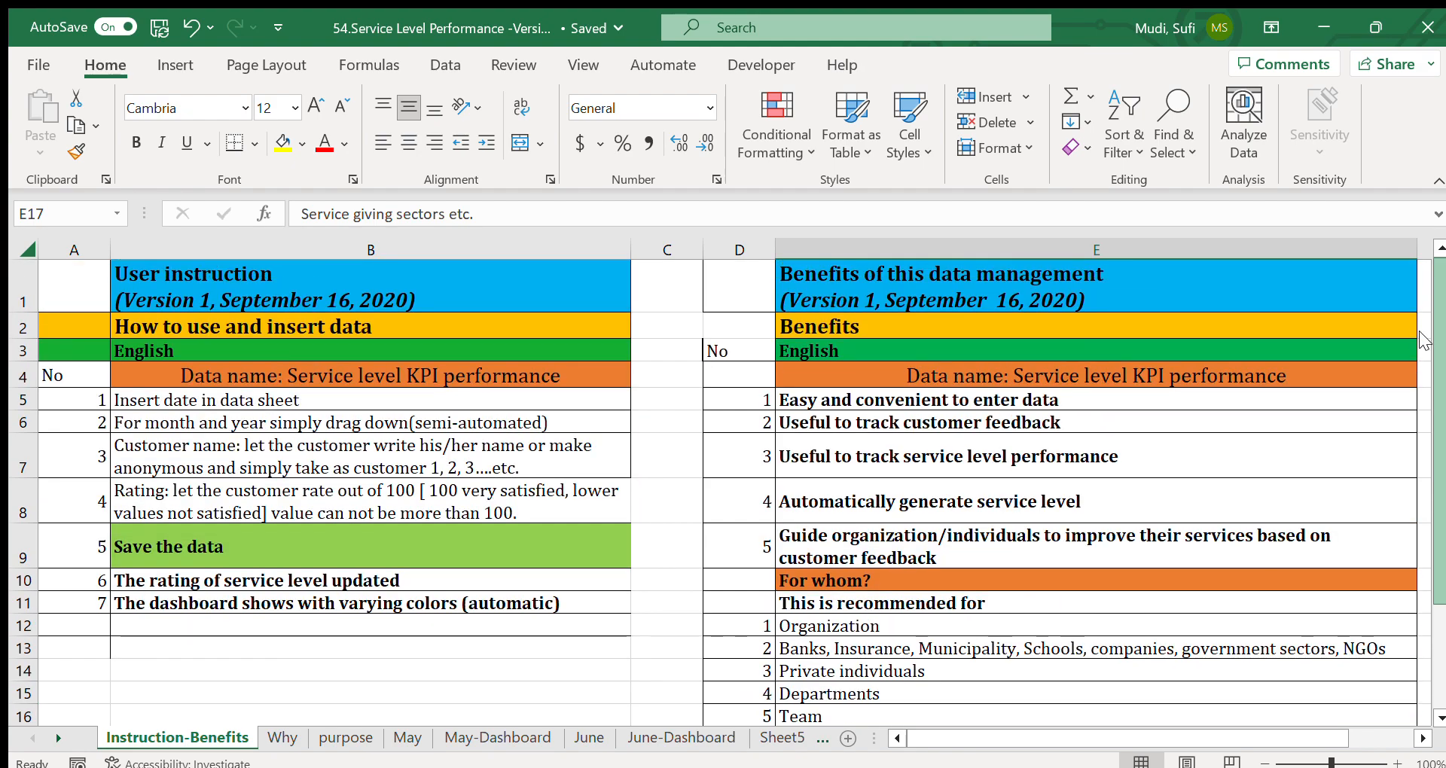
pyautogui.scroll(-1, 1423, 341)
pyautogui.scroll(2, 1425, 391)
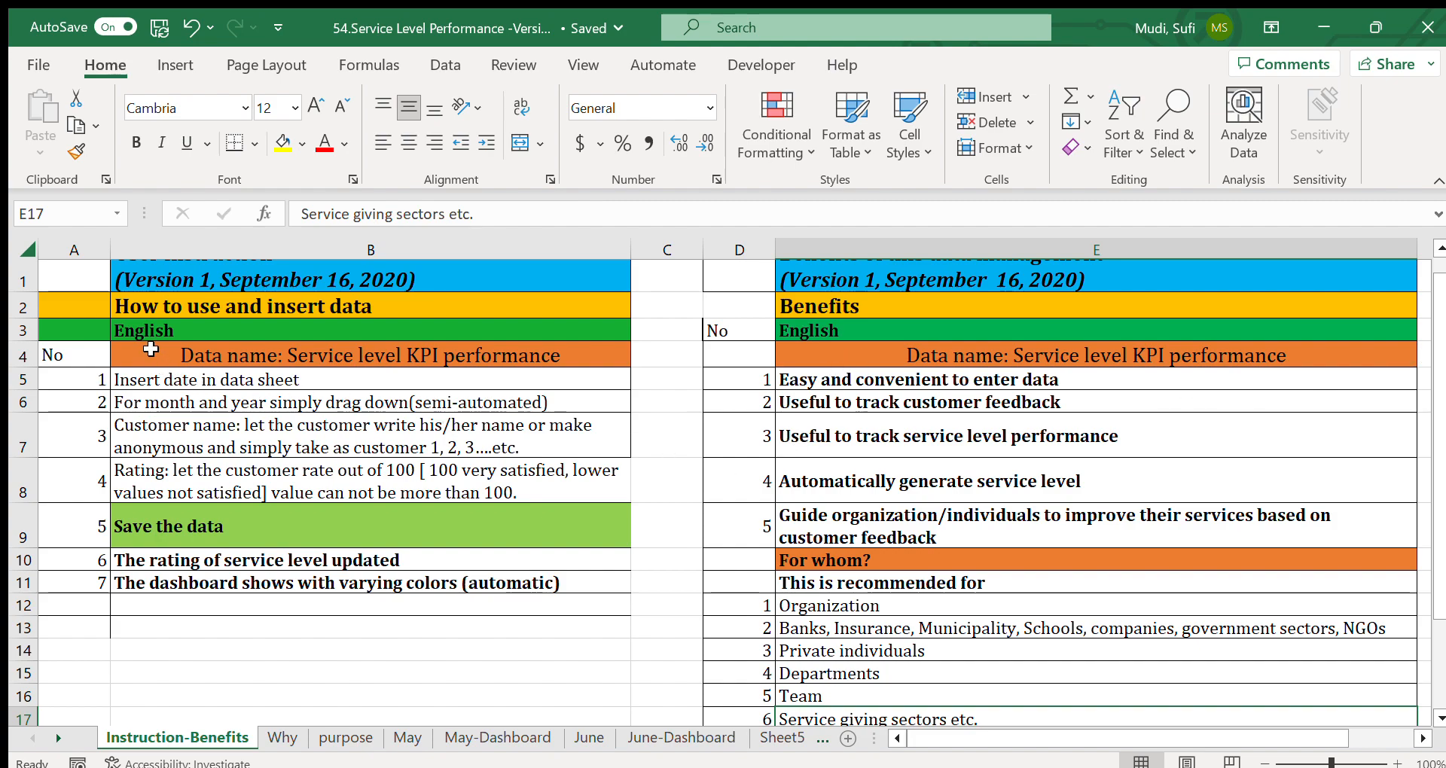
pyautogui.moveTo(150, 349); pyautogui.dragTo(198, 586)
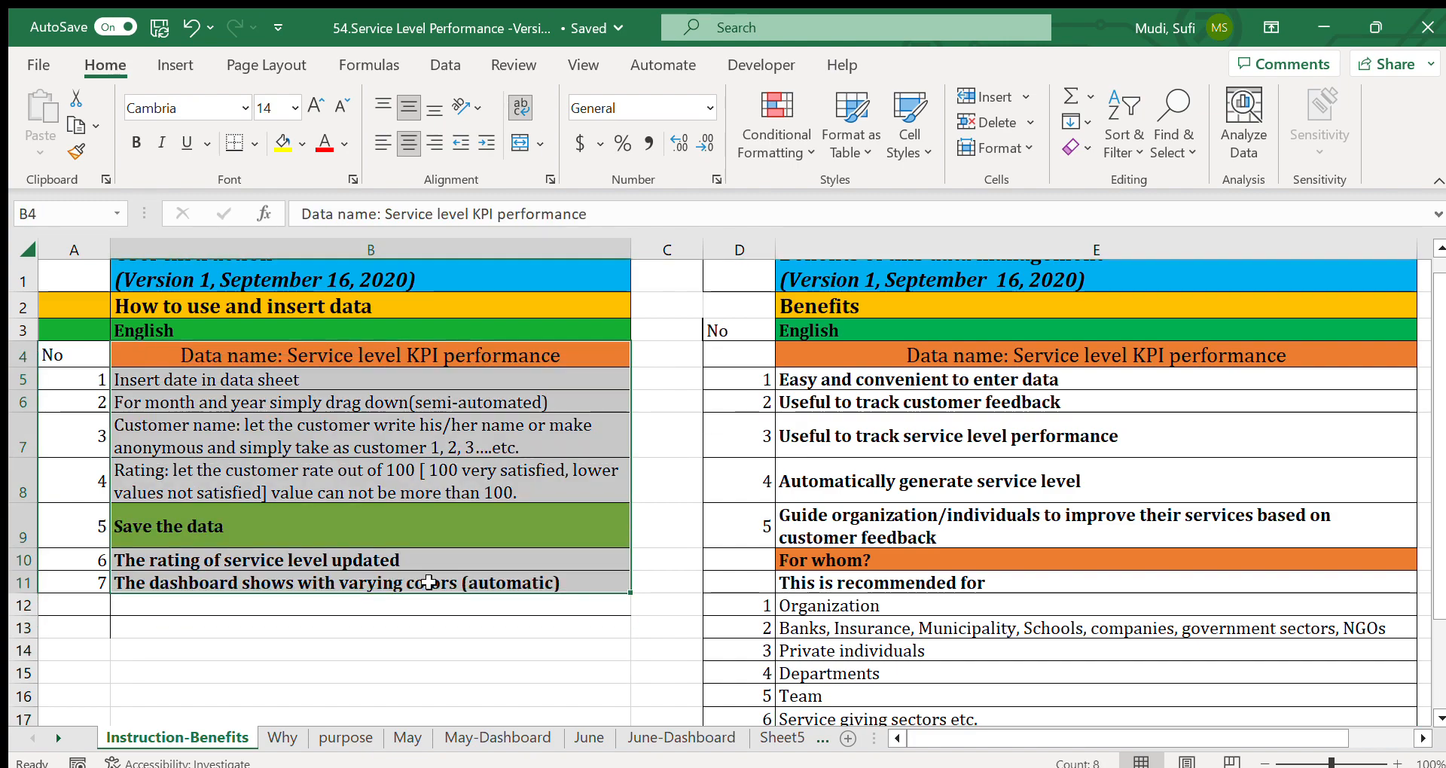
# - Examine the May sheet's Insert date label and its full data table from the header row to Customer 31
pyautogui.click(407, 739)
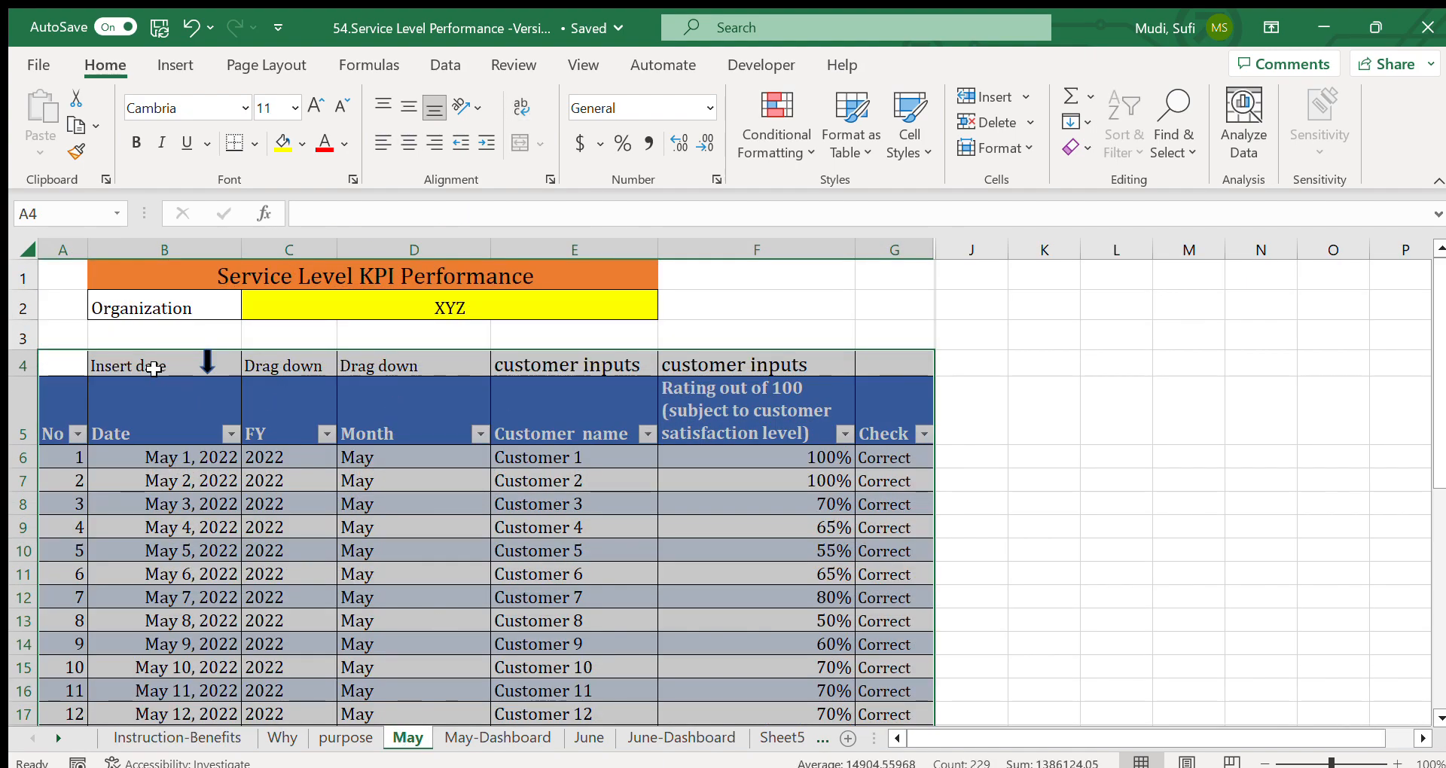
pyautogui.click(154, 368)
pyautogui.click(154, 368)
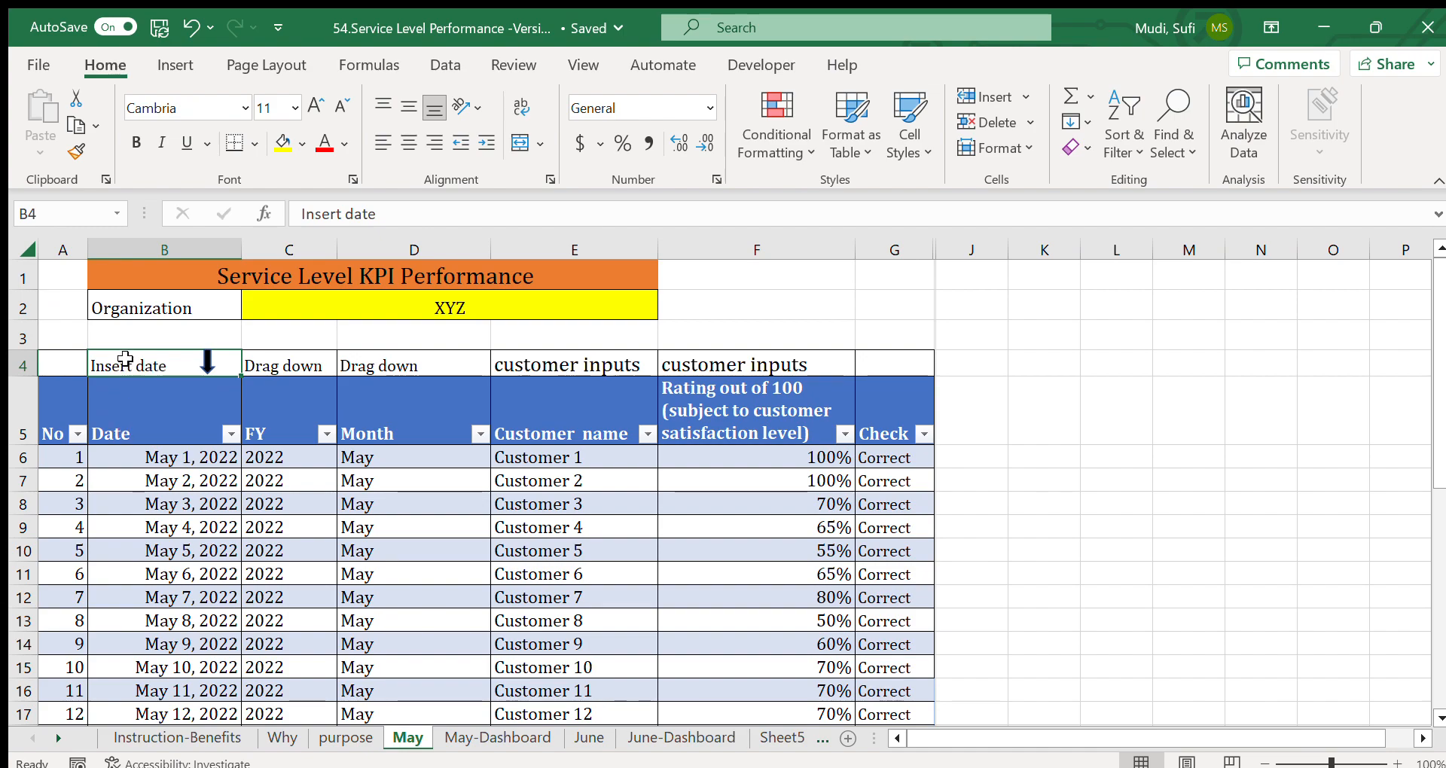
pyautogui.moveTo(60, 418); pyautogui.dragTo(876, 692)
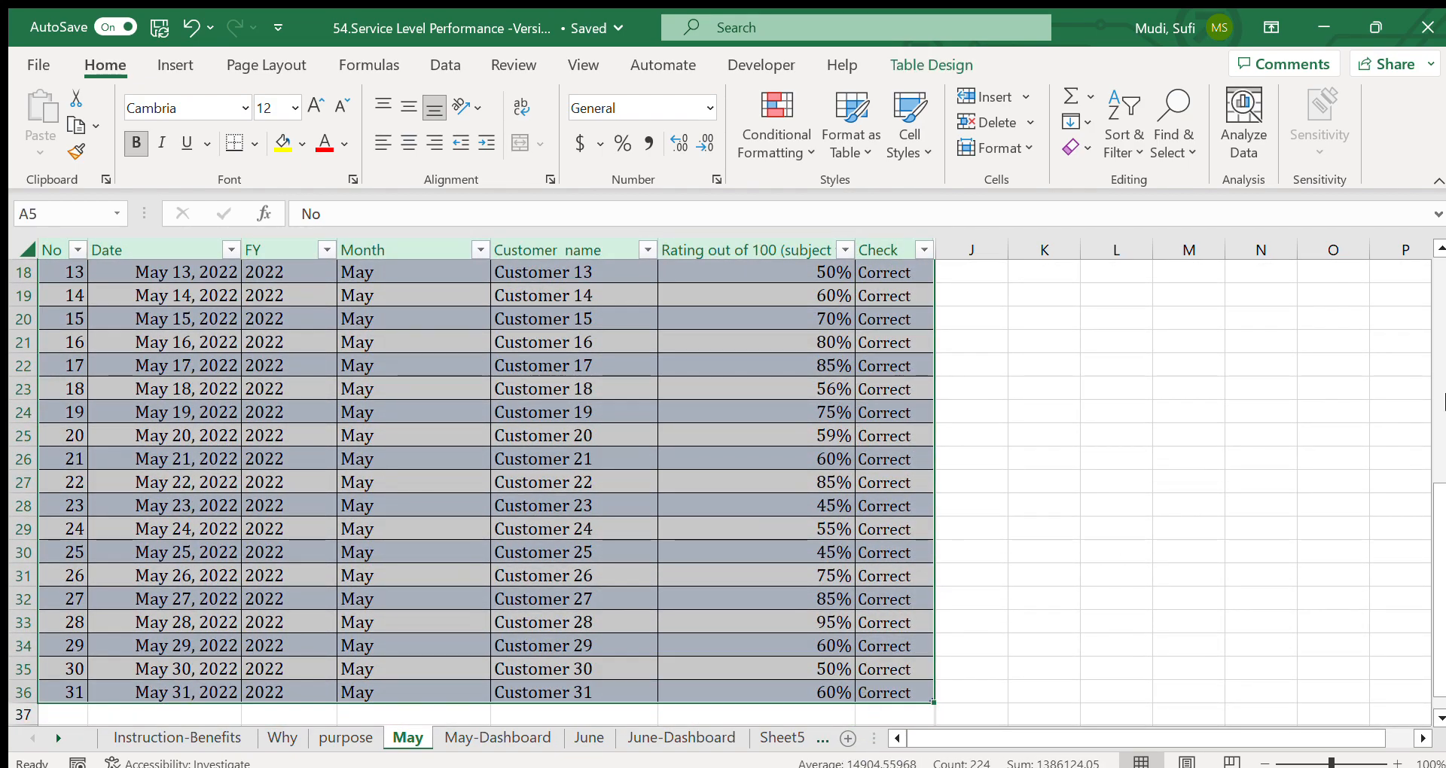
pyautogui.click(1439, 463)
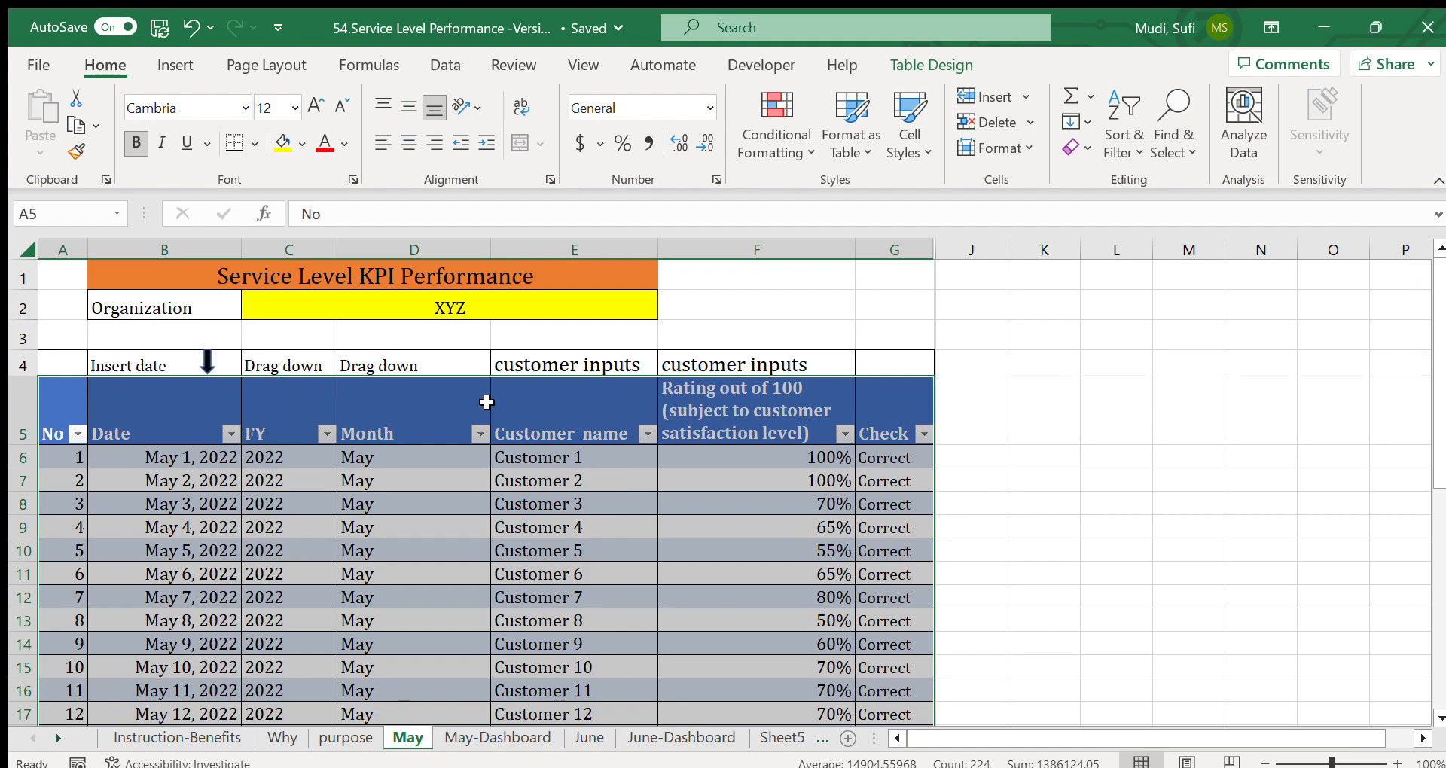
# - Inspect the May sheet's Date column and the formulas behind the first FY and Month entries in C6 and D6
pyautogui.click(134, 412)
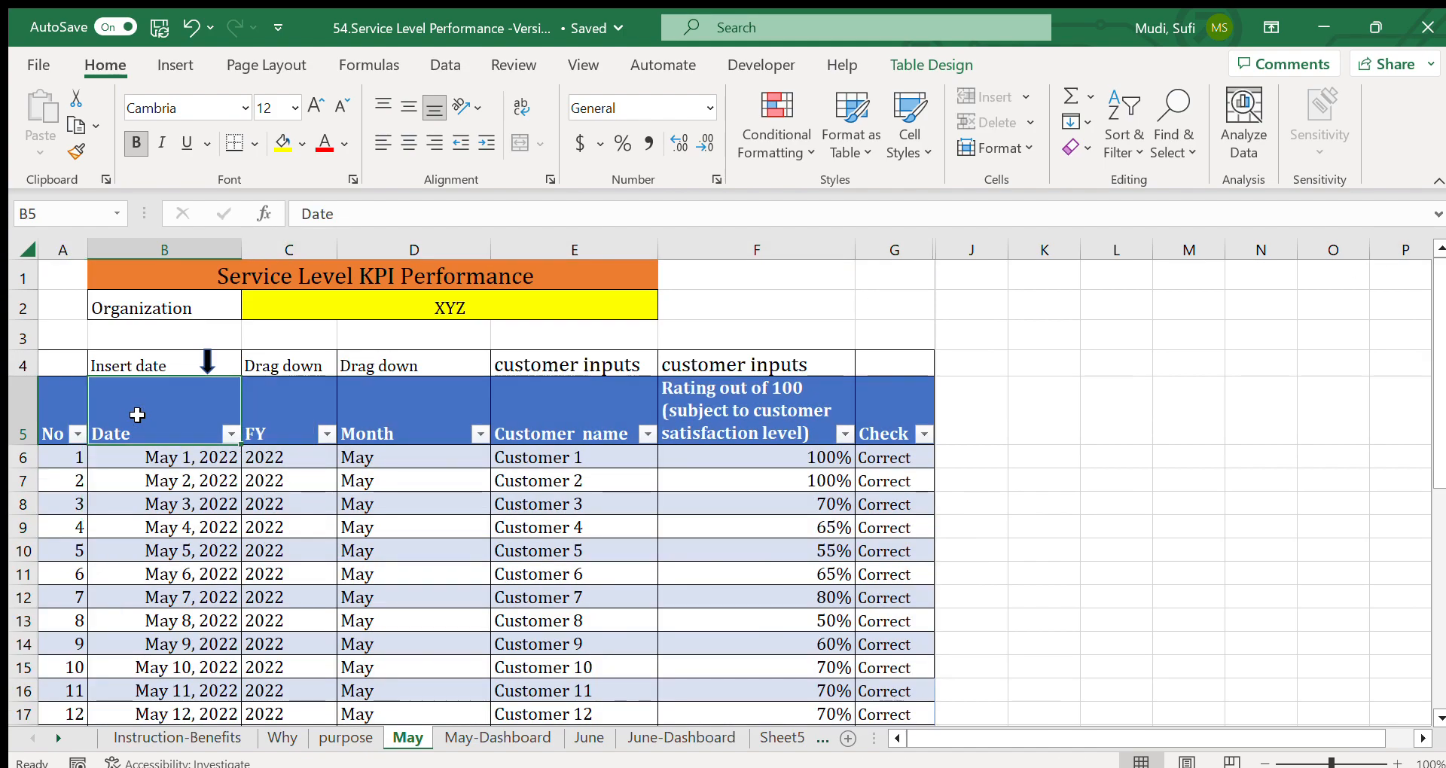
pyautogui.click(150, 260)
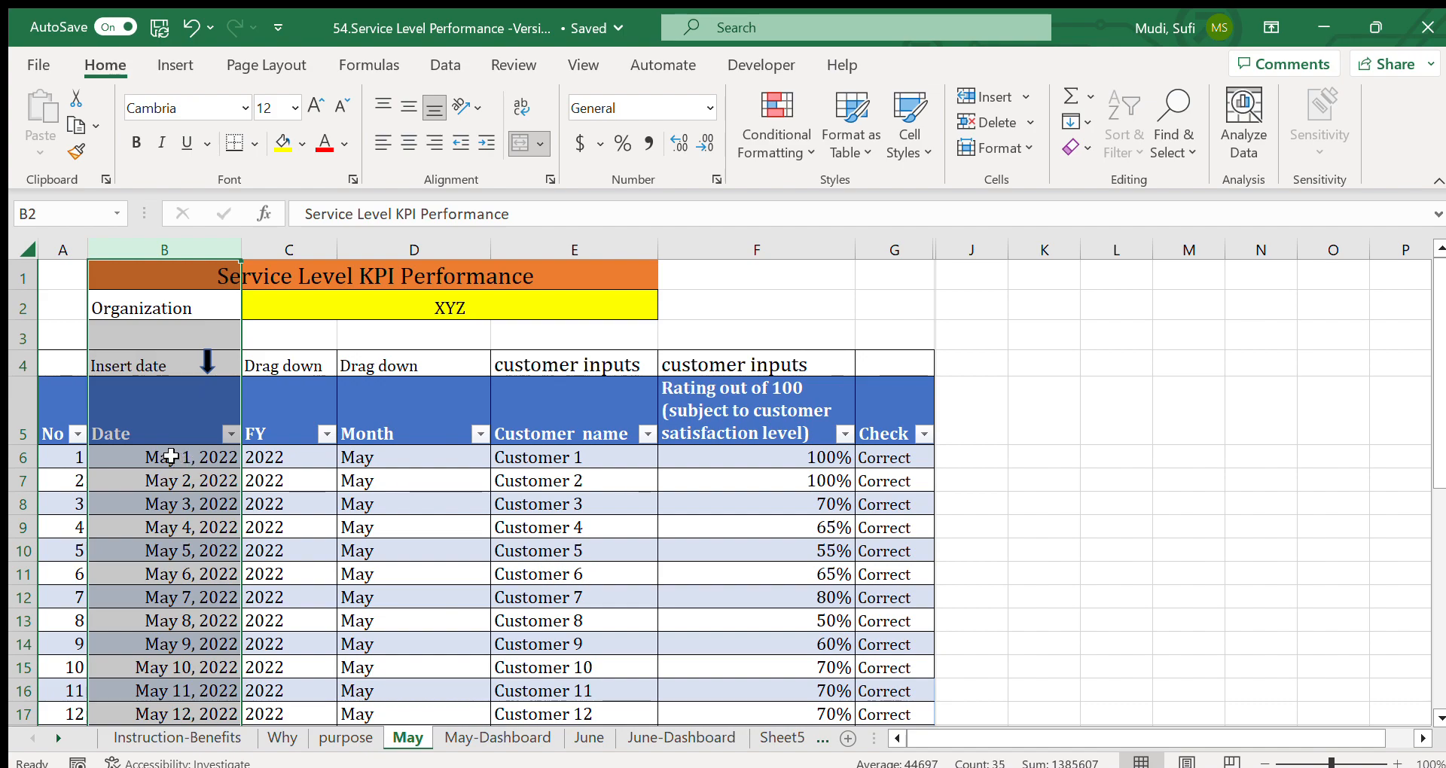
pyautogui.click(276, 456)
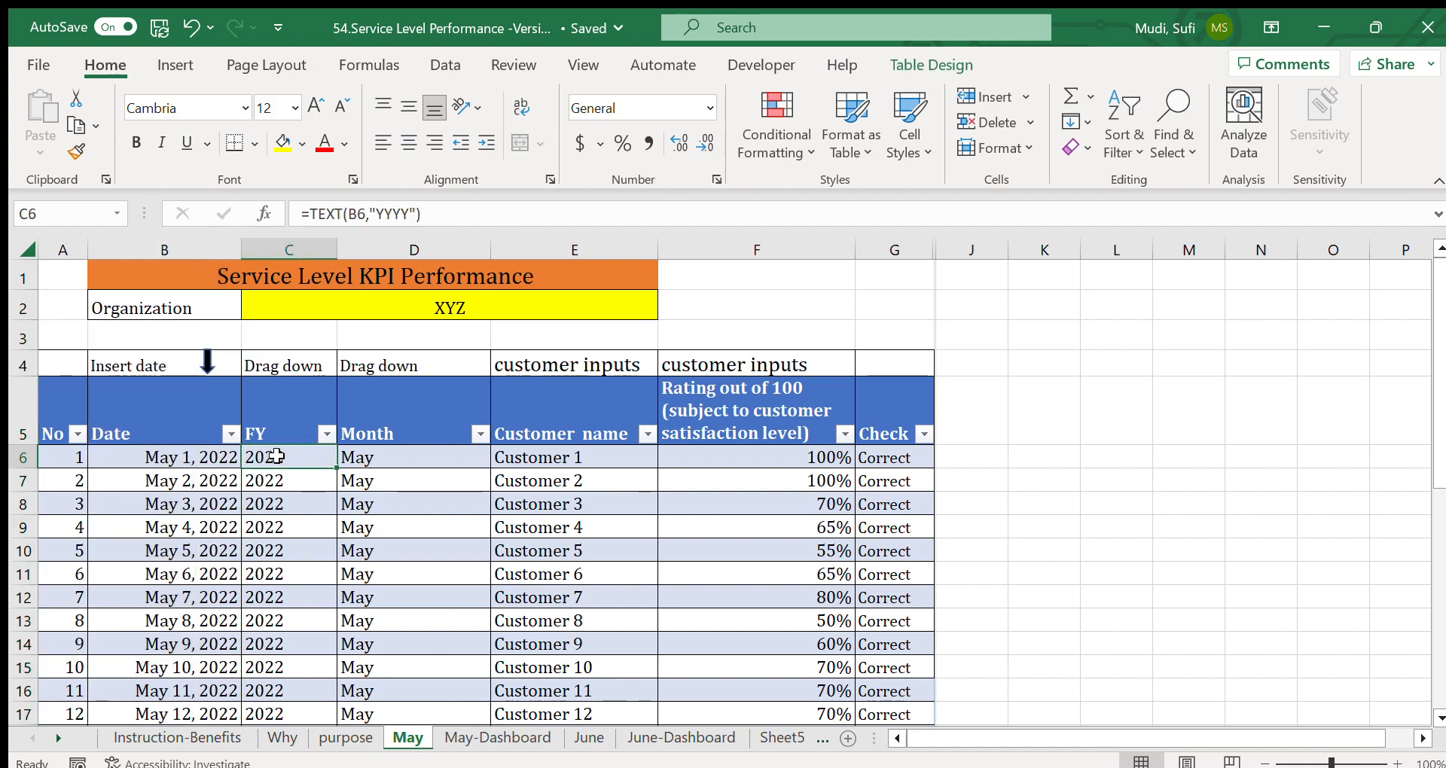
pyautogui.click(385, 456)
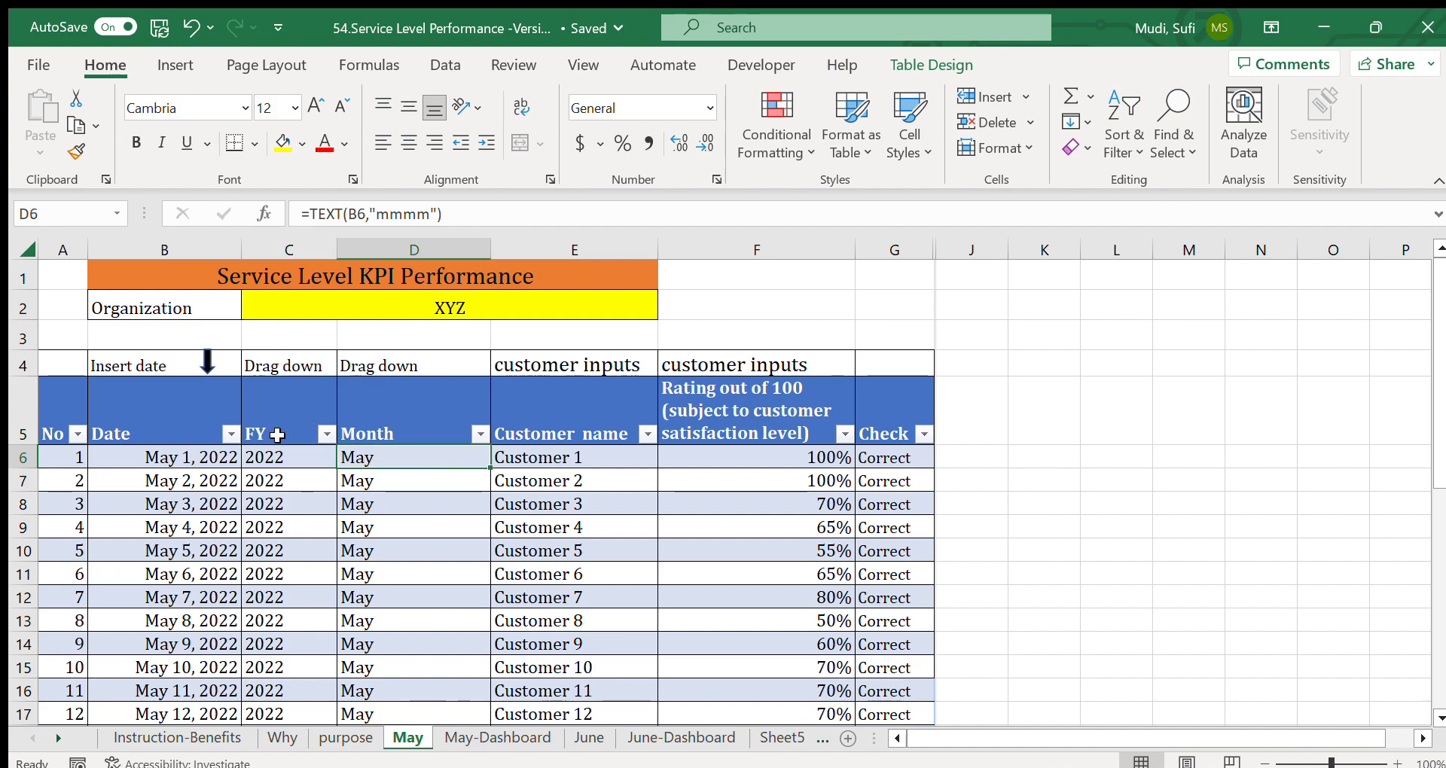
# - Review the May sheet's first FY and Month formulas, the Customer name column and the Rating out of 100 column
pyautogui.click(276, 455)
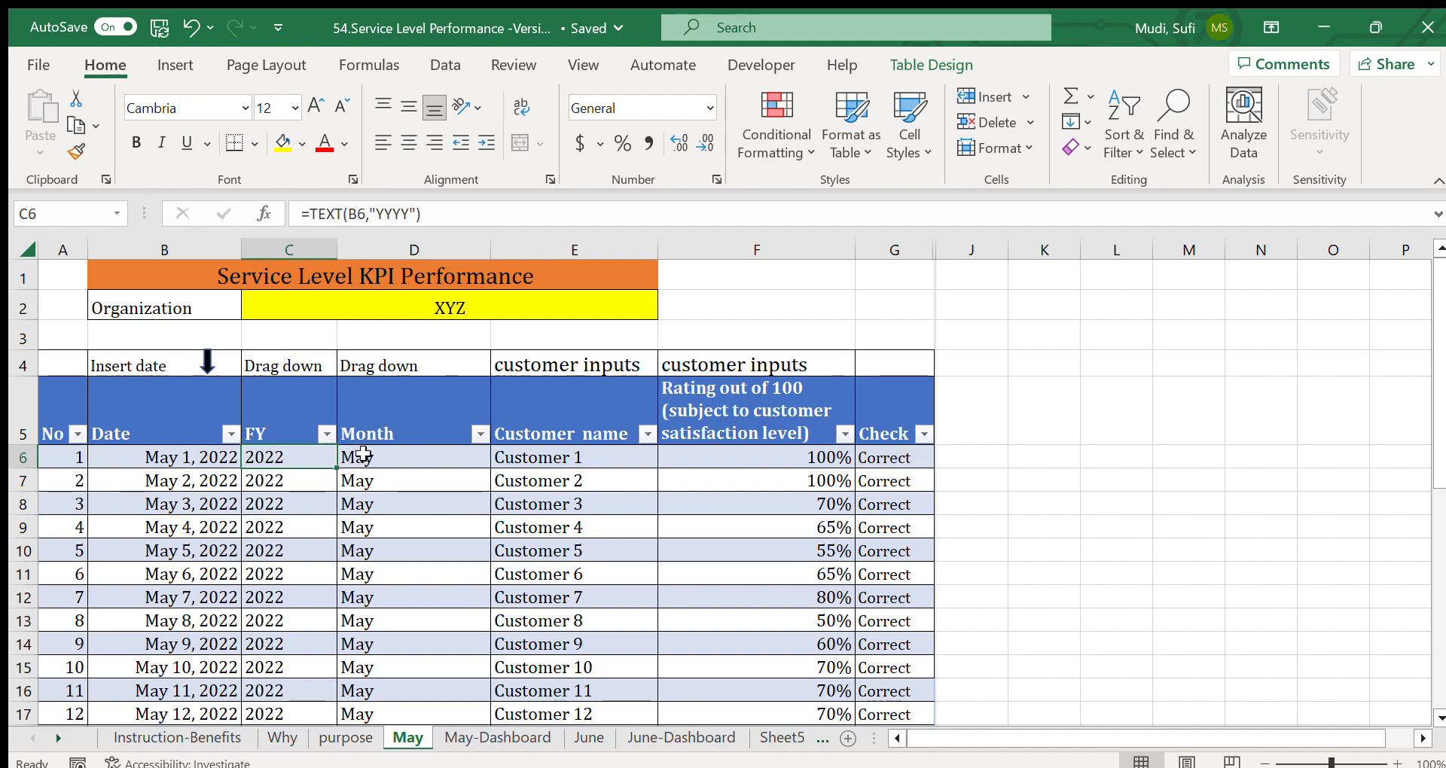
pyautogui.click(378, 455)
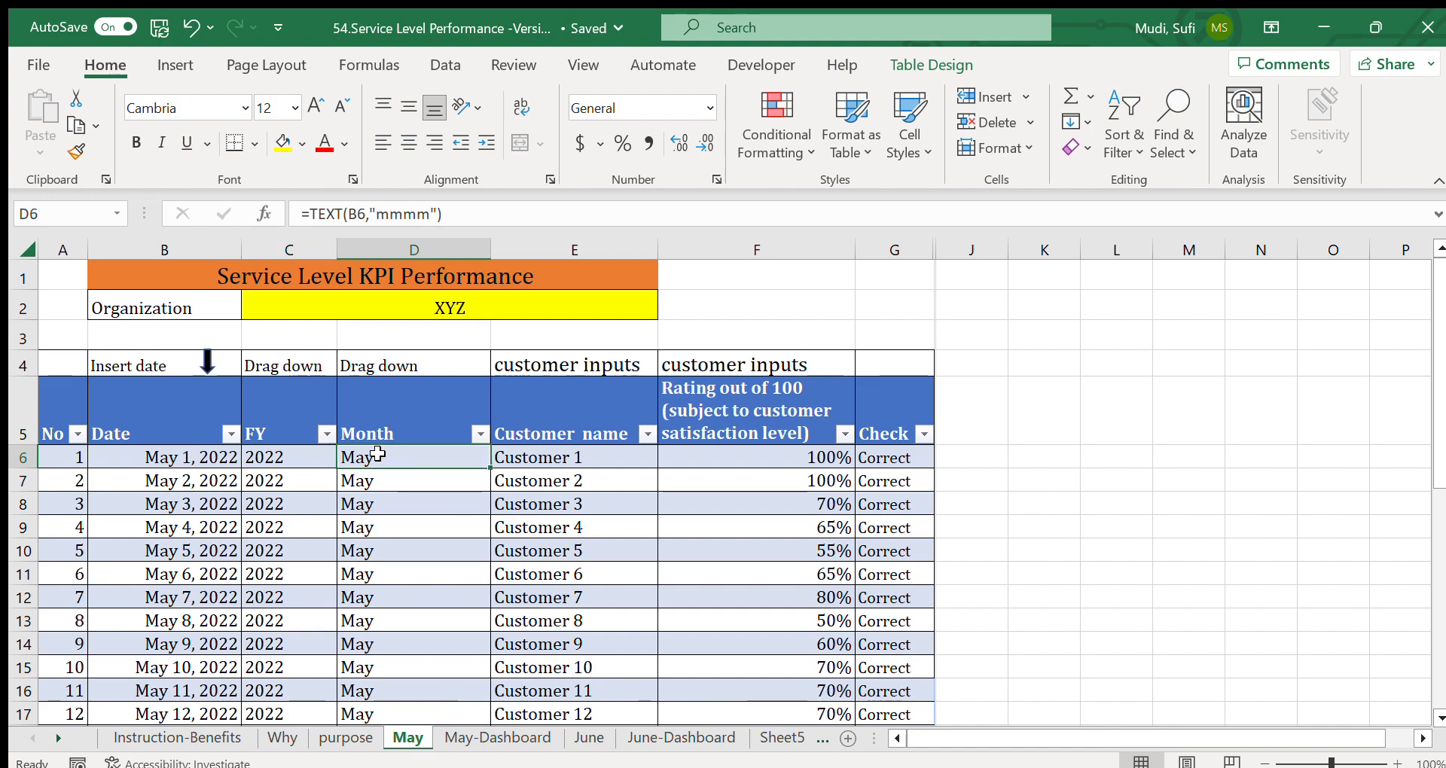
pyautogui.click(573, 248)
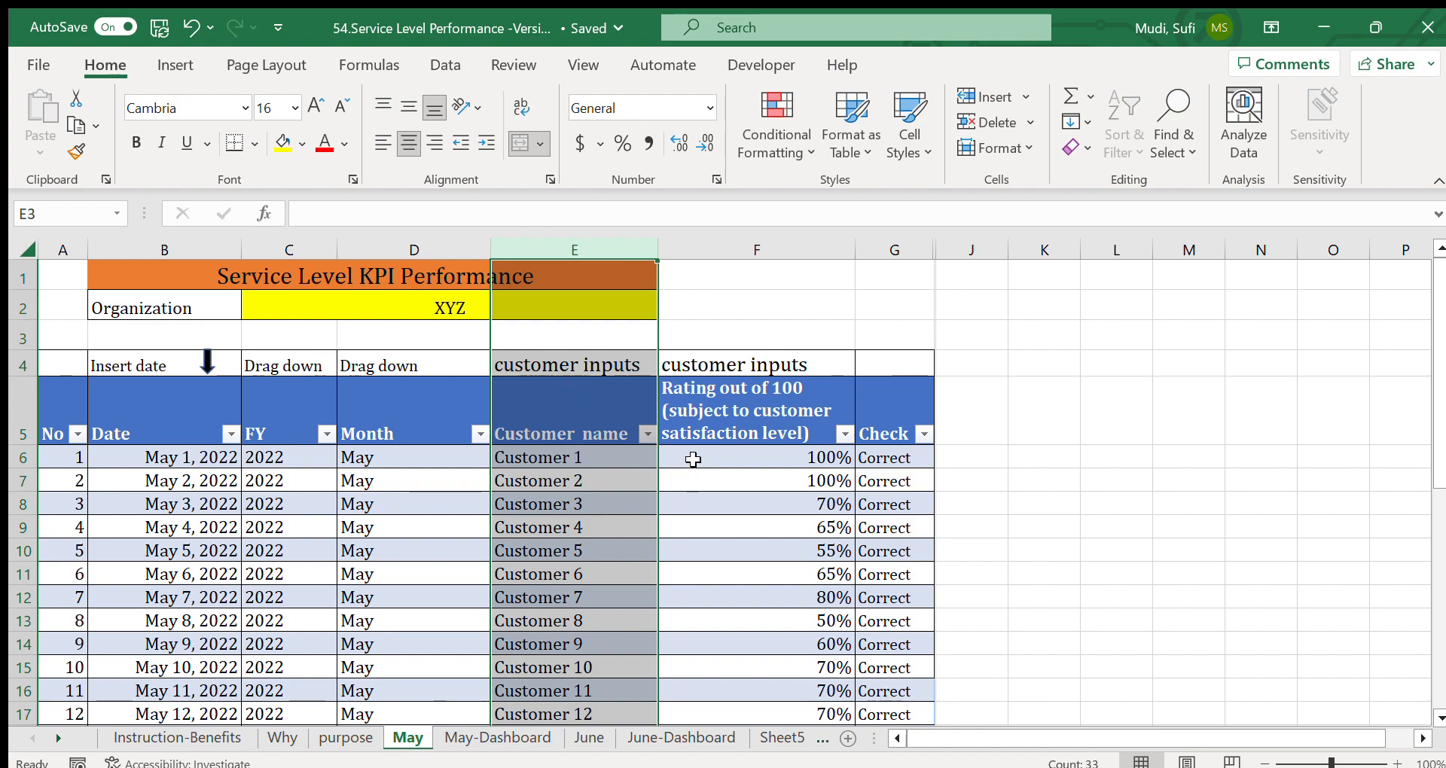
pyautogui.click(748, 258)
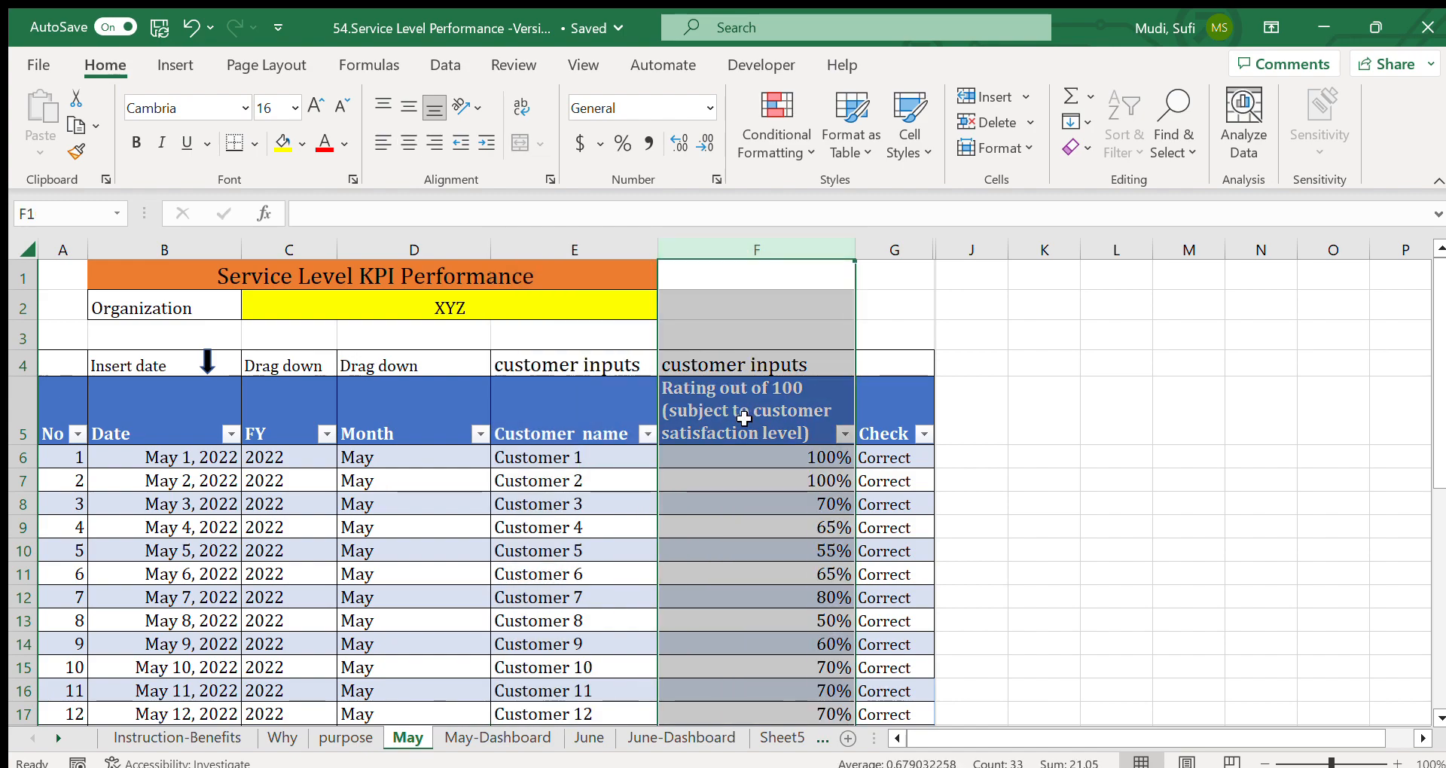
pyautogui.click(720, 460)
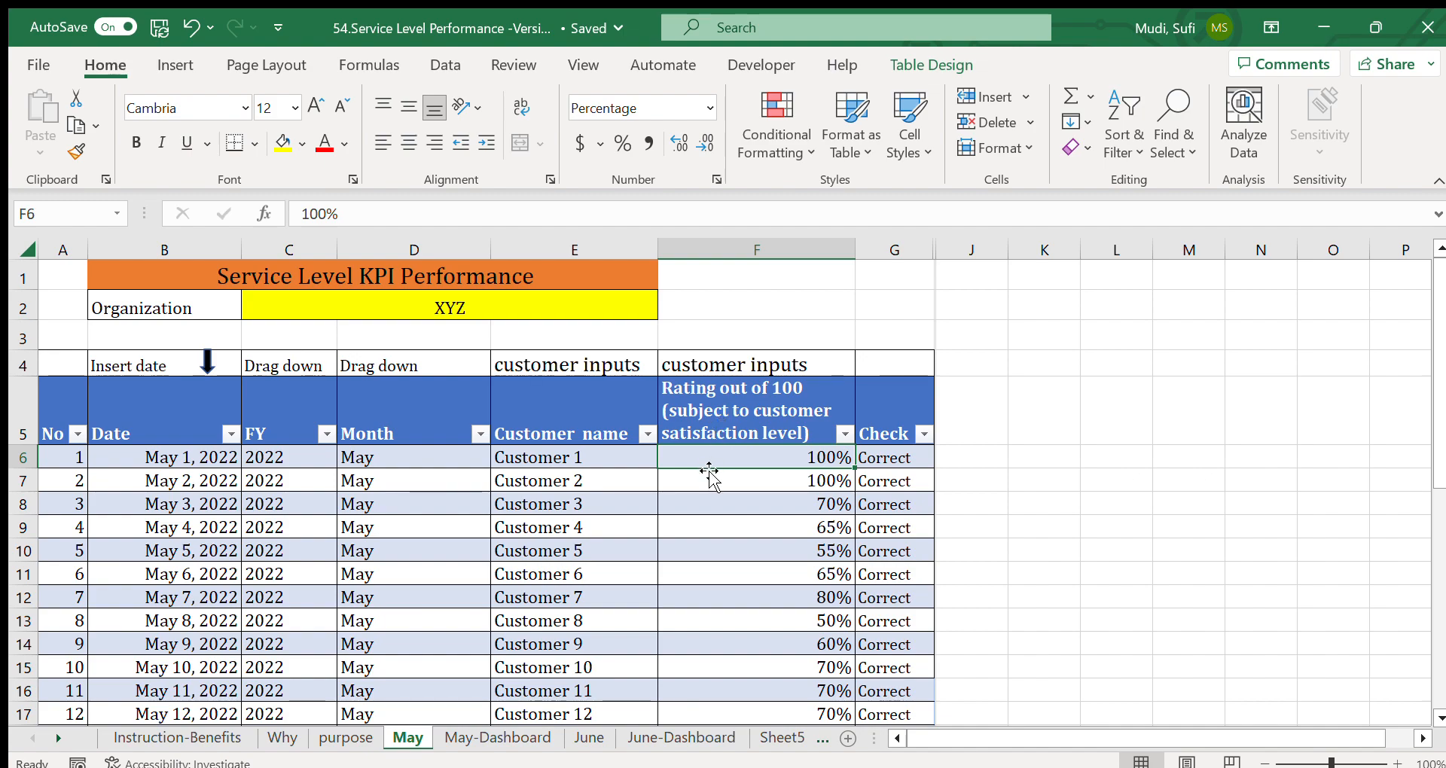
pyautogui.click(782, 256)
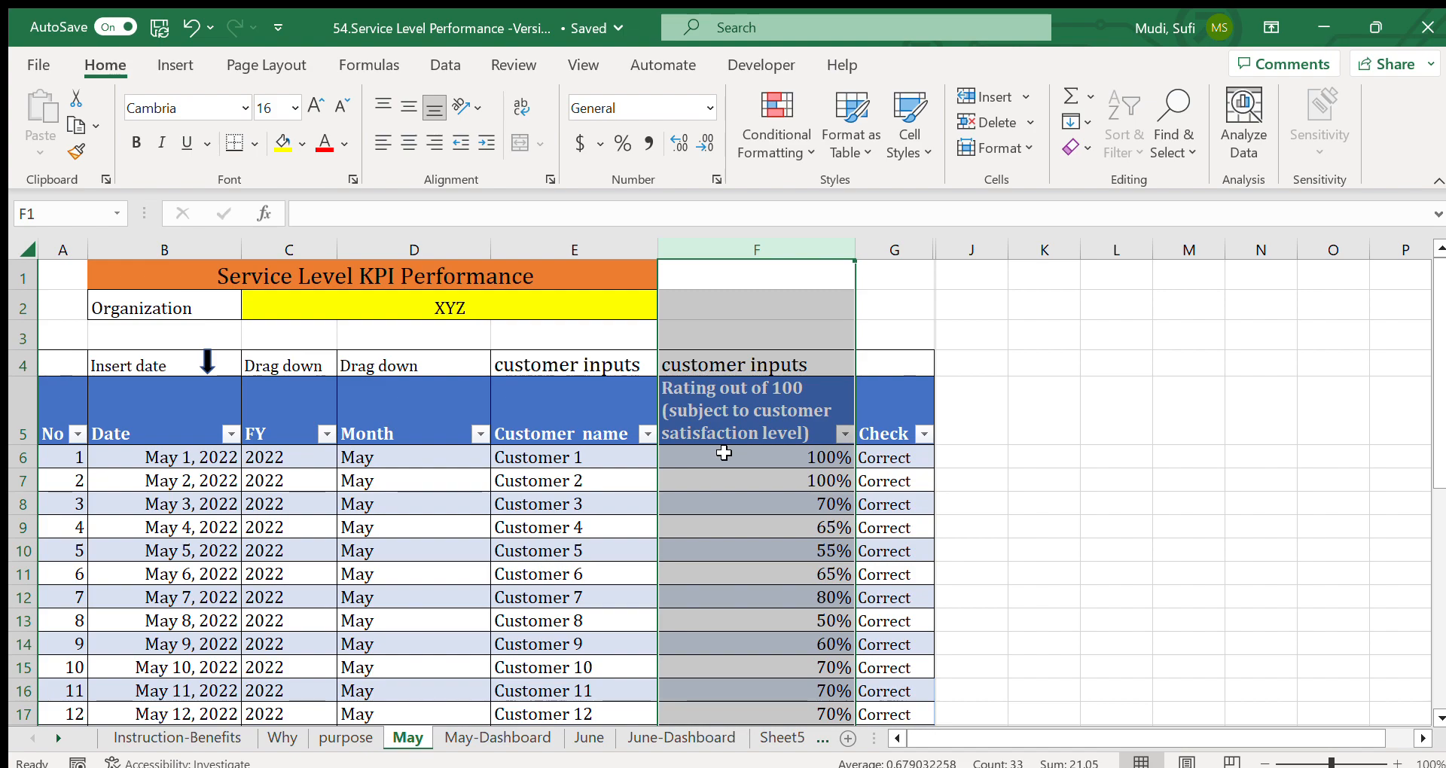
# - Inspect the Check column and its formula in G6 against the ratings in F6:F13
pyautogui.click(901, 263)
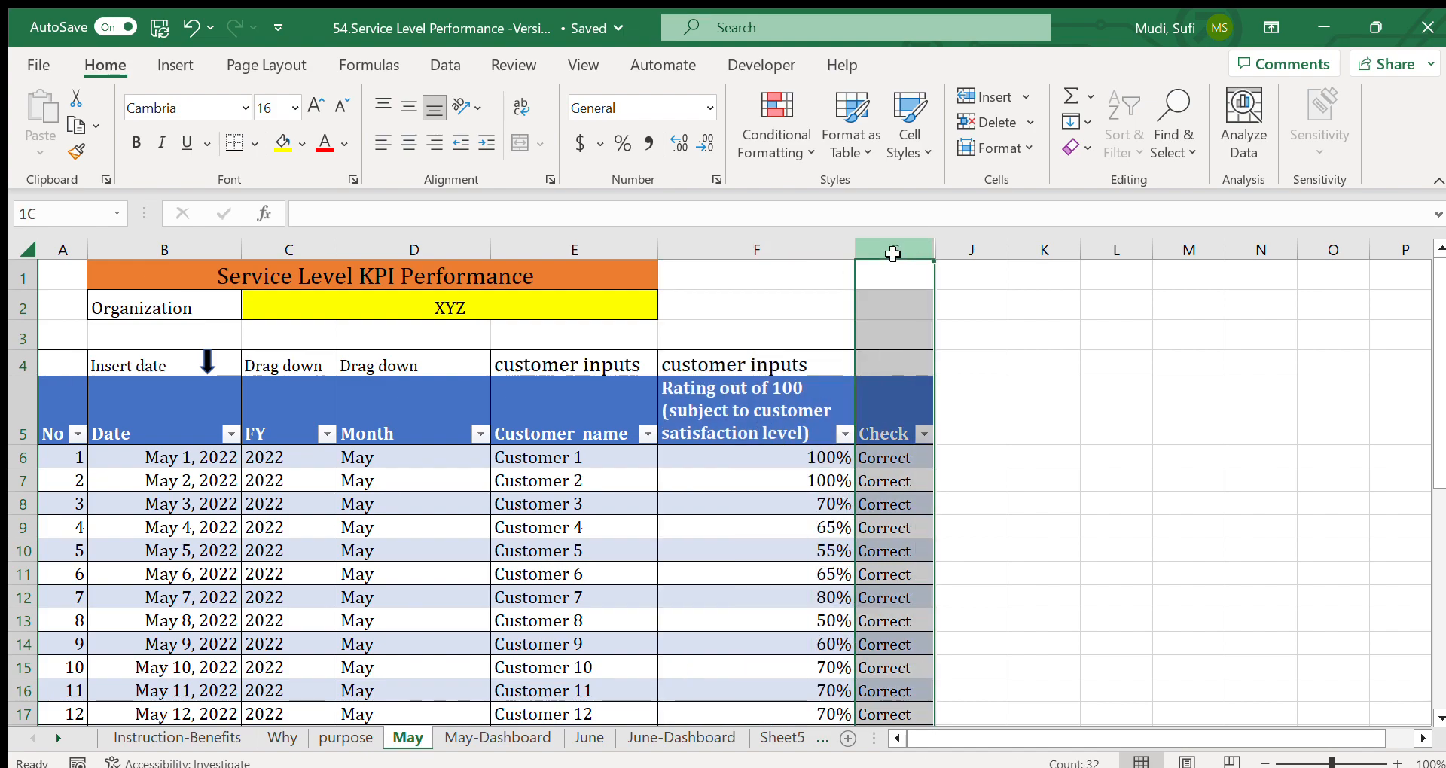
pyautogui.click(888, 457)
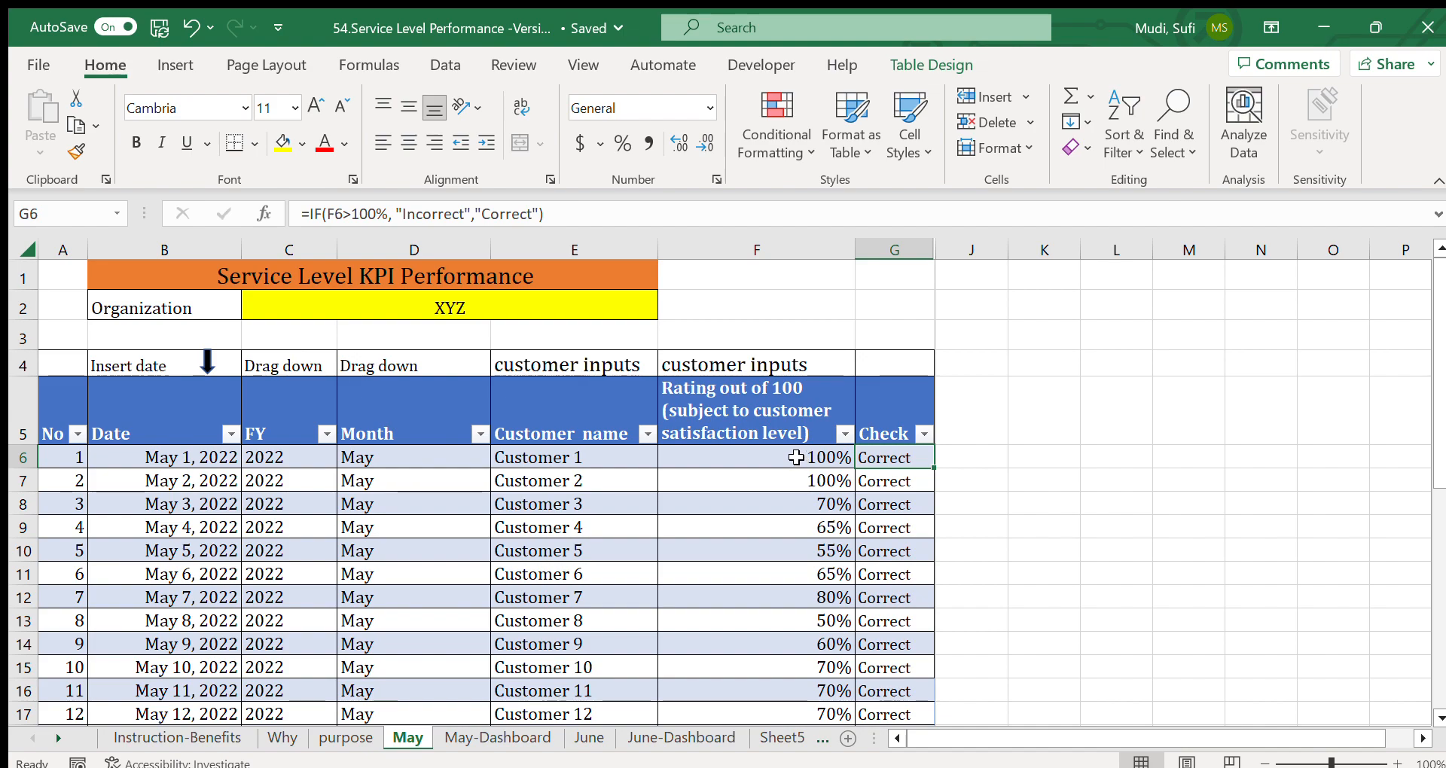
pyautogui.moveTo(782, 457); pyautogui.dragTo(783, 629)
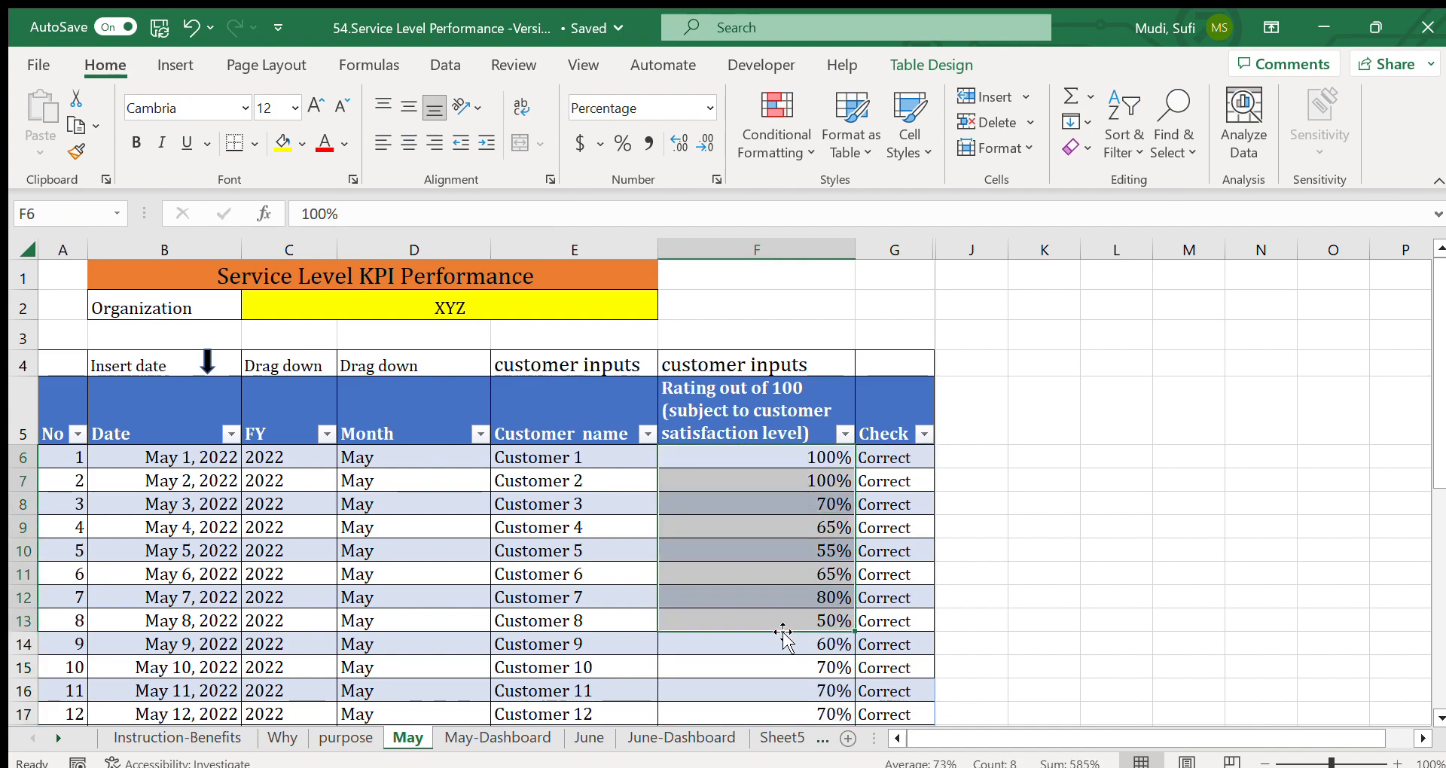
pyautogui.click(895, 254)
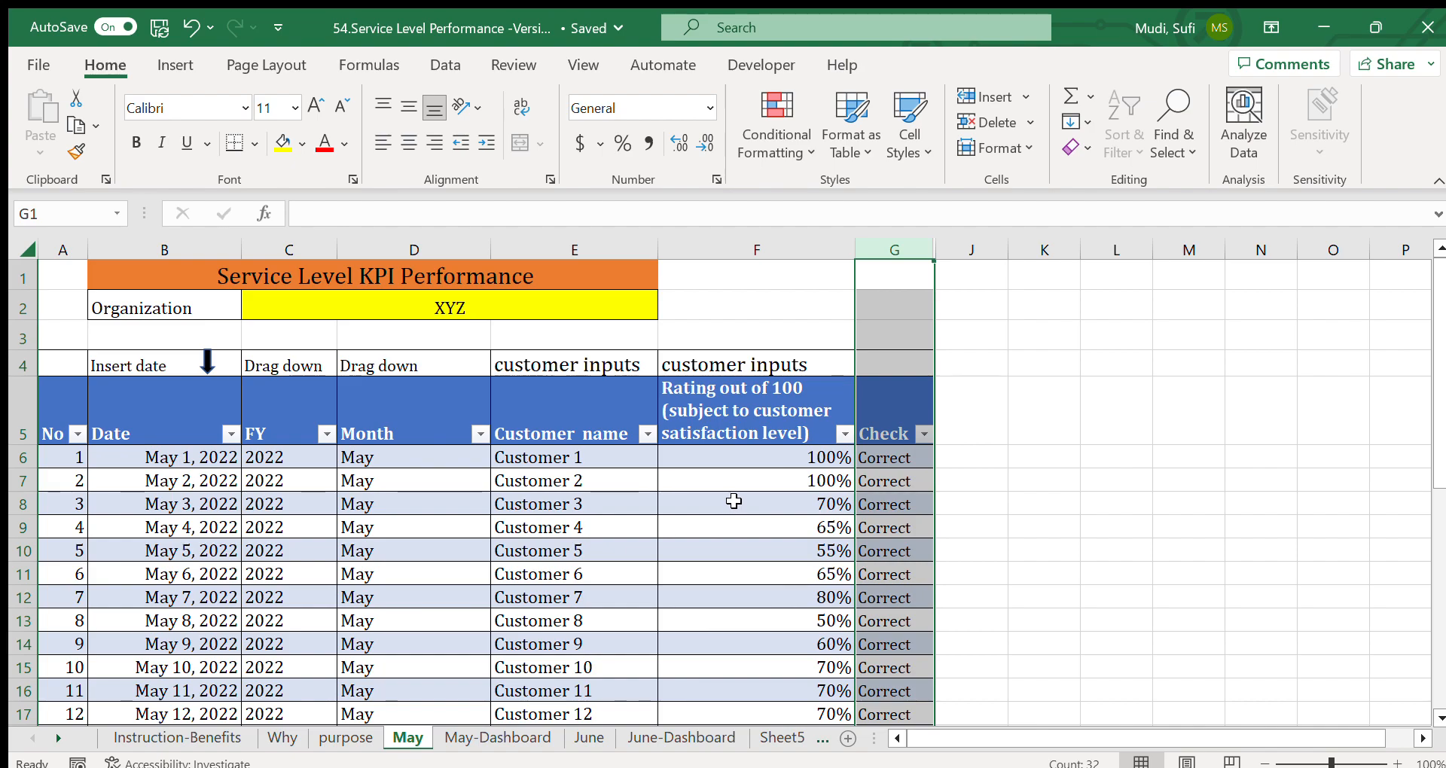
# - Highlight the May data in B6:G36 and look through it from Customer 1 to Customer 31
pyautogui.moveTo(115, 455); pyautogui.dragTo(866, 680)
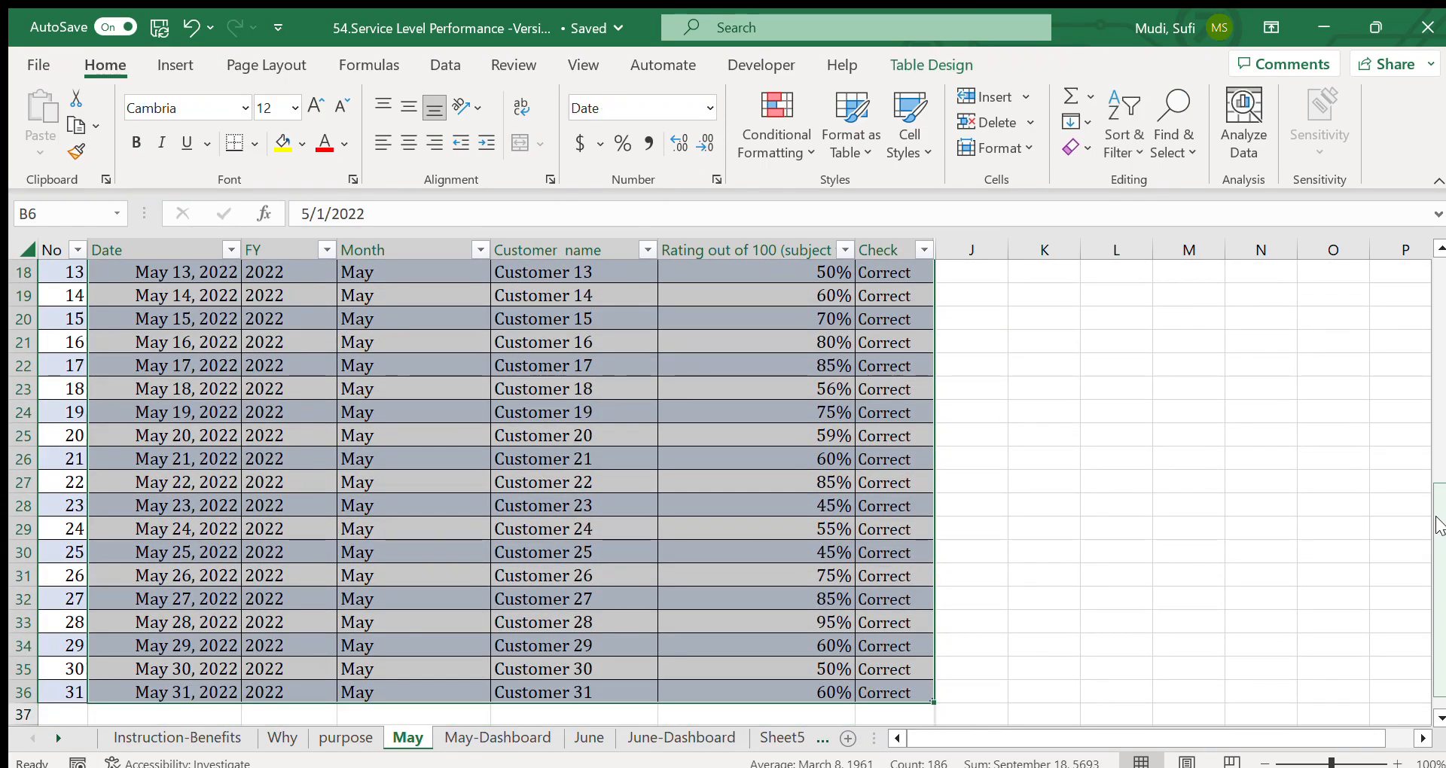
pyautogui.moveTo(1438, 525); pyautogui.dragTo(1399, 530)
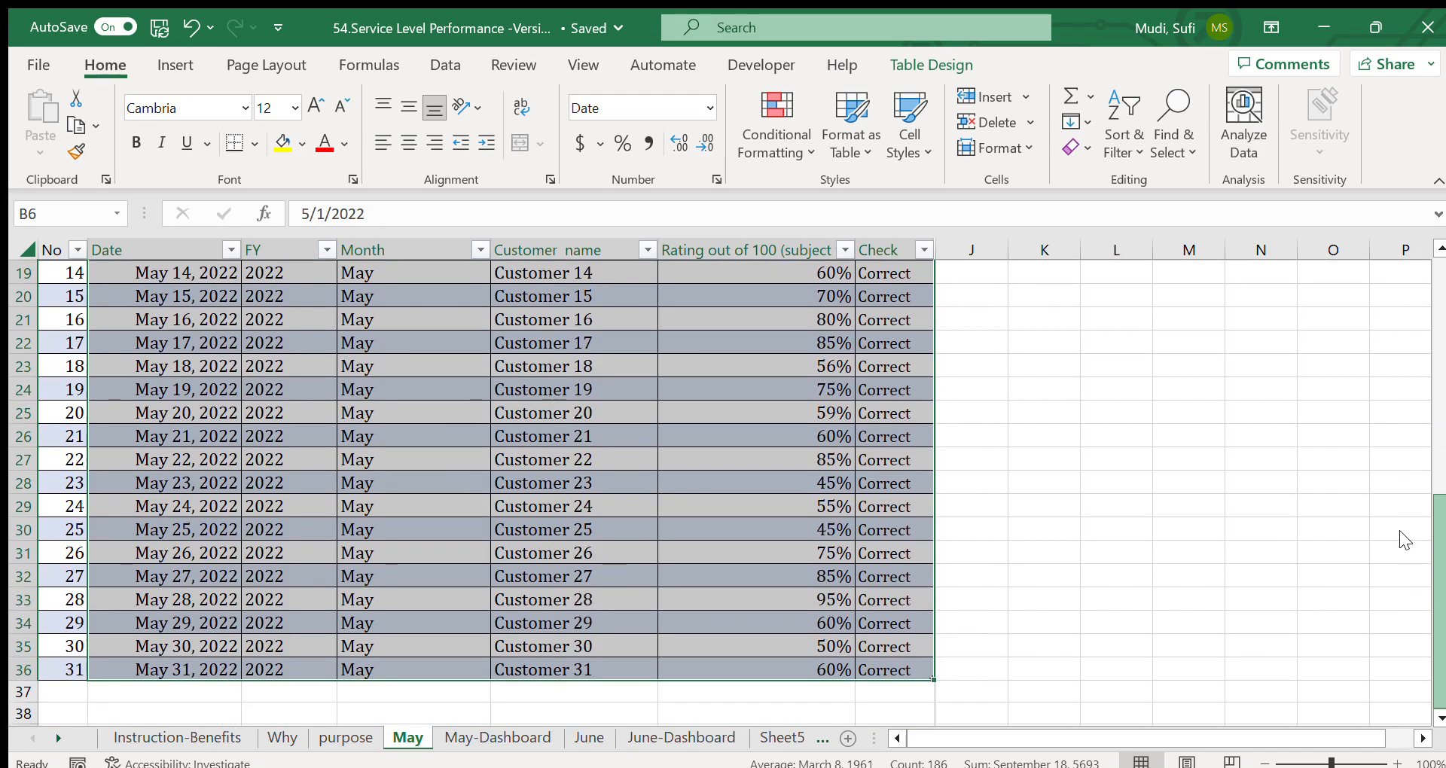
pyautogui.moveTo(1399, 530); pyautogui.dragTo(1337, 262)
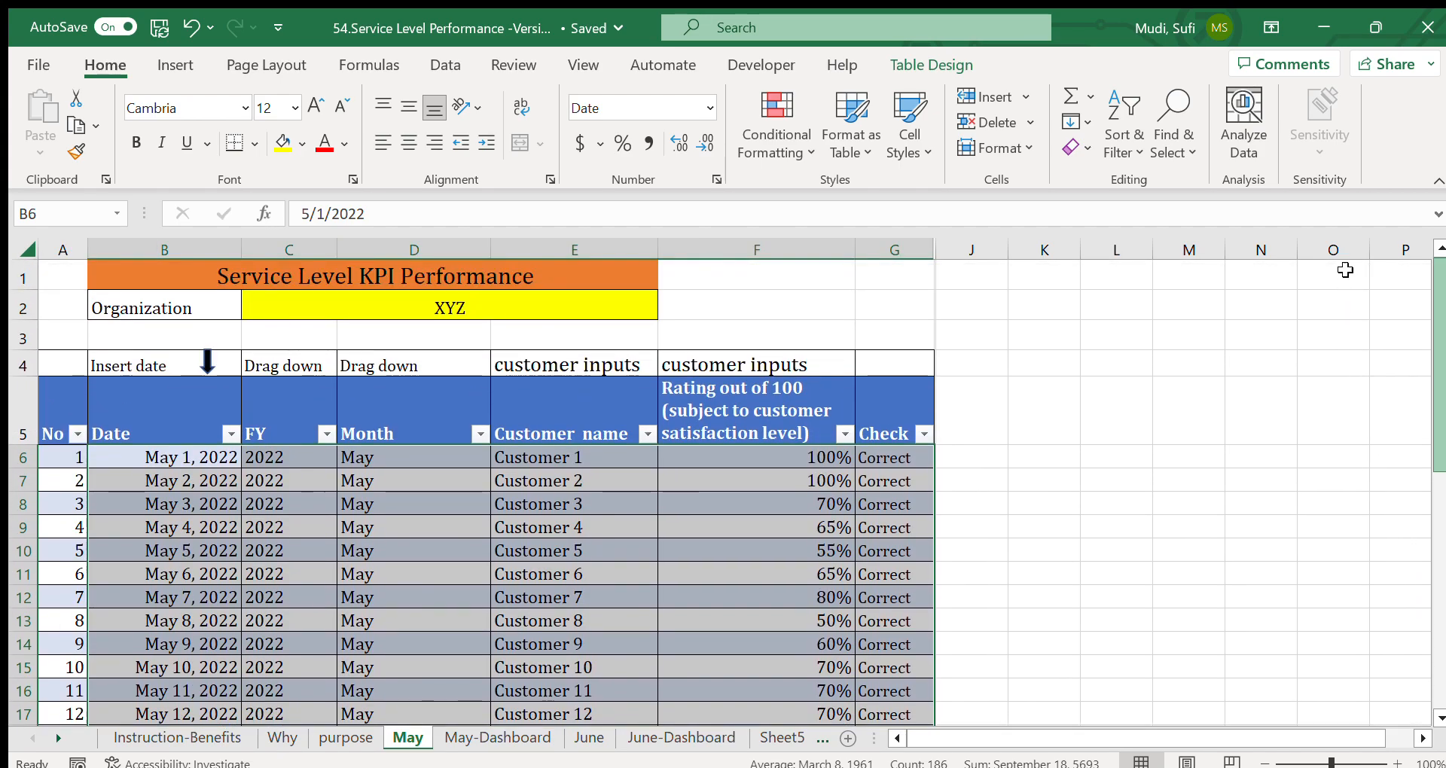
# - Open the May-Dashboard sheet and examine the Service Level KPI chart over its full height
pyautogui.click(470, 739)
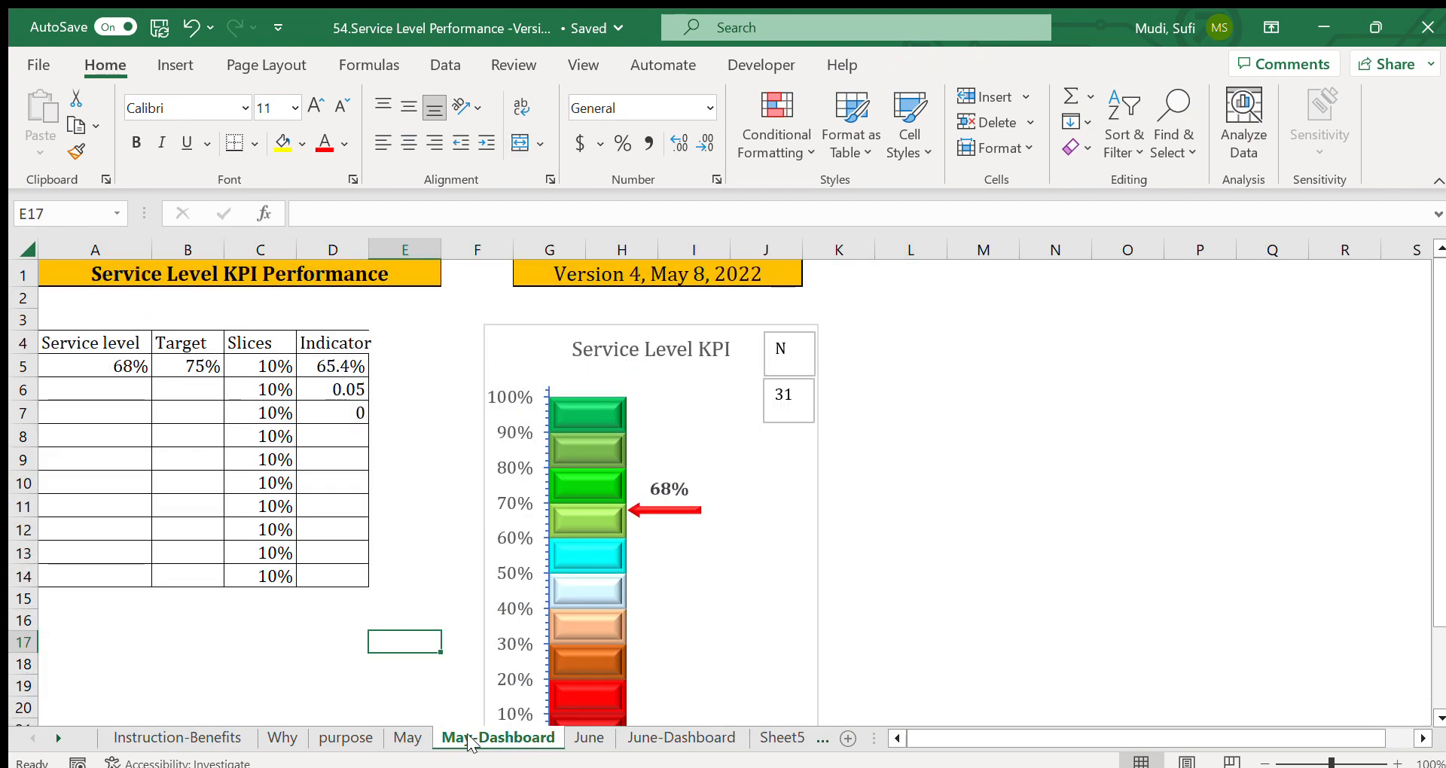
pyautogui.click(862, 362)
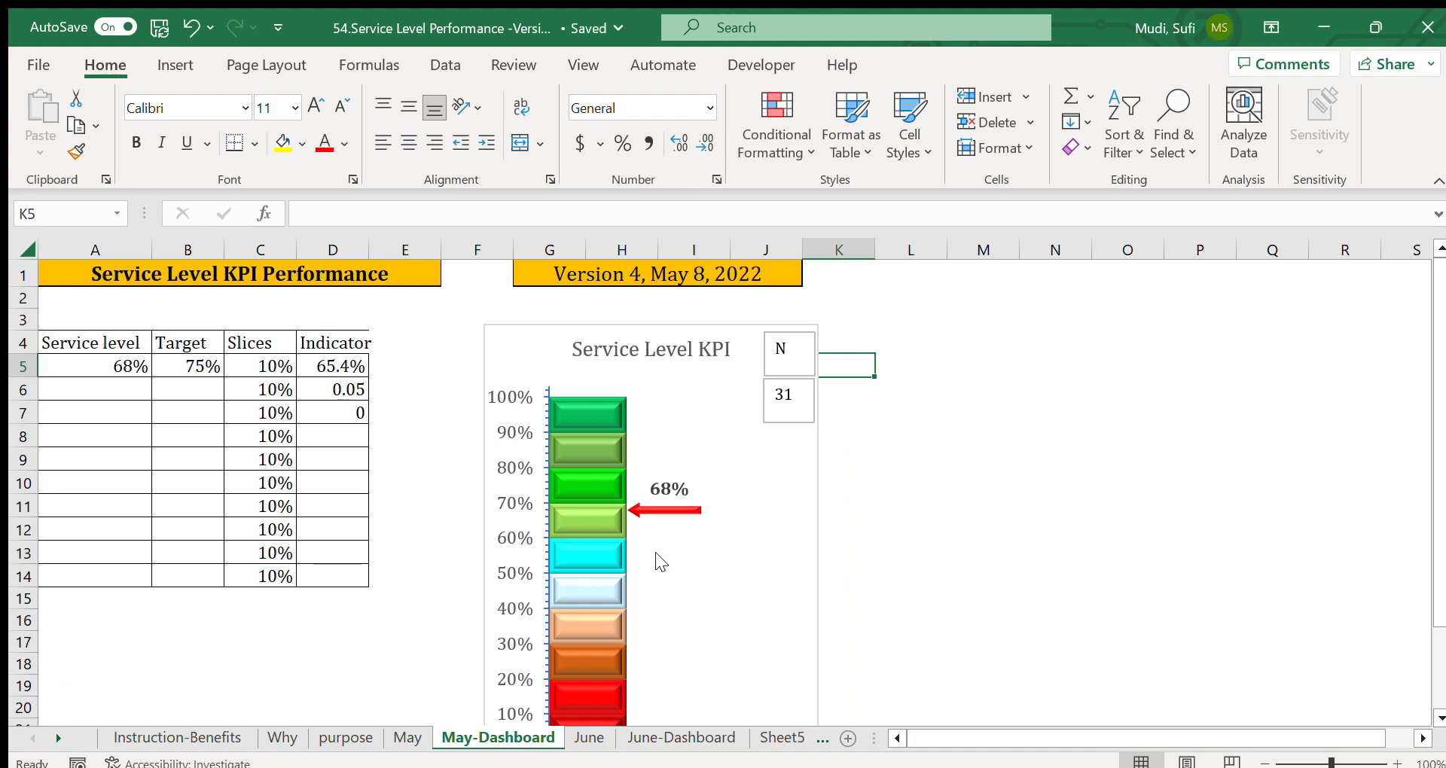
pyautogui.moveTo(1437, 405); pyautogui.dragTo(1437, 482)
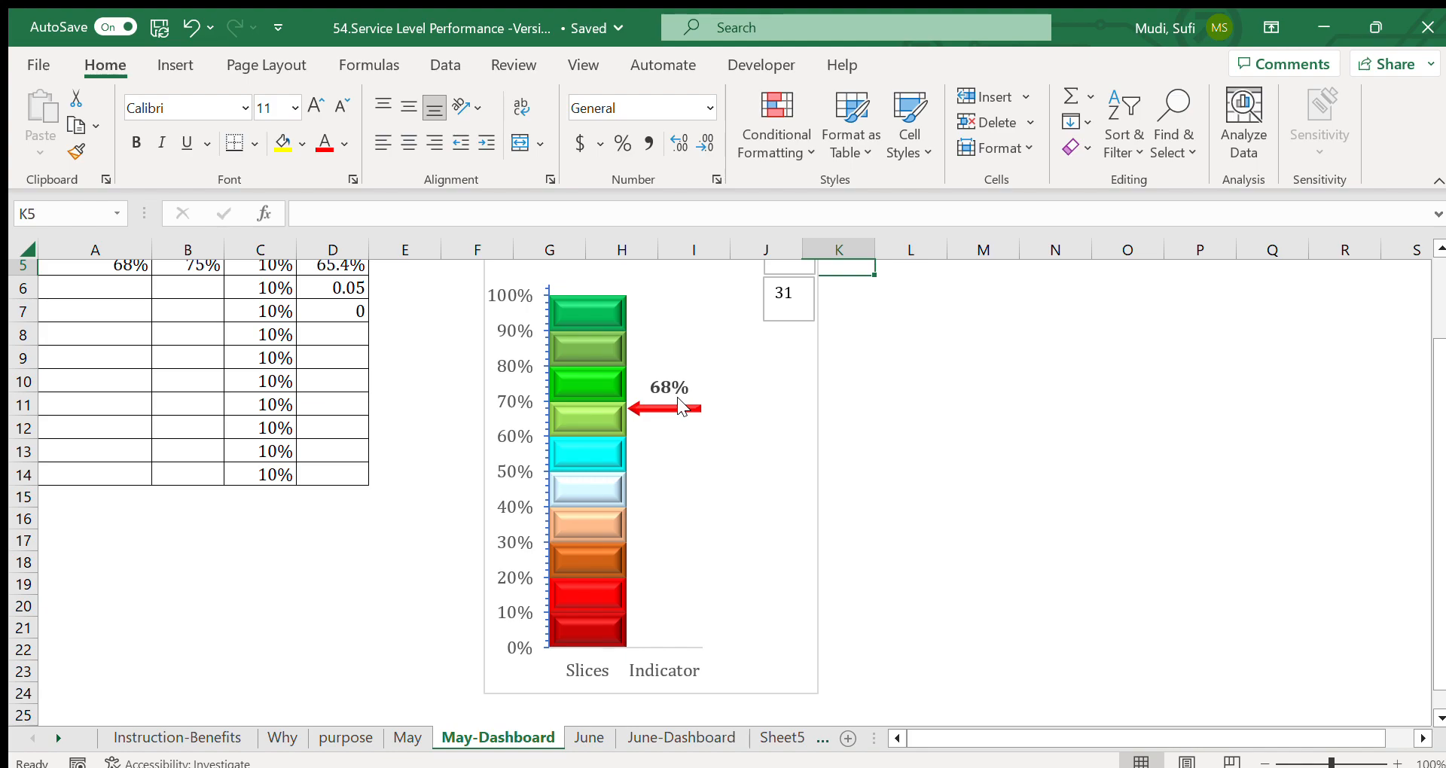
pyautogui.moveTo(1435, 340); pyautogui.dragTo(1433, 264)
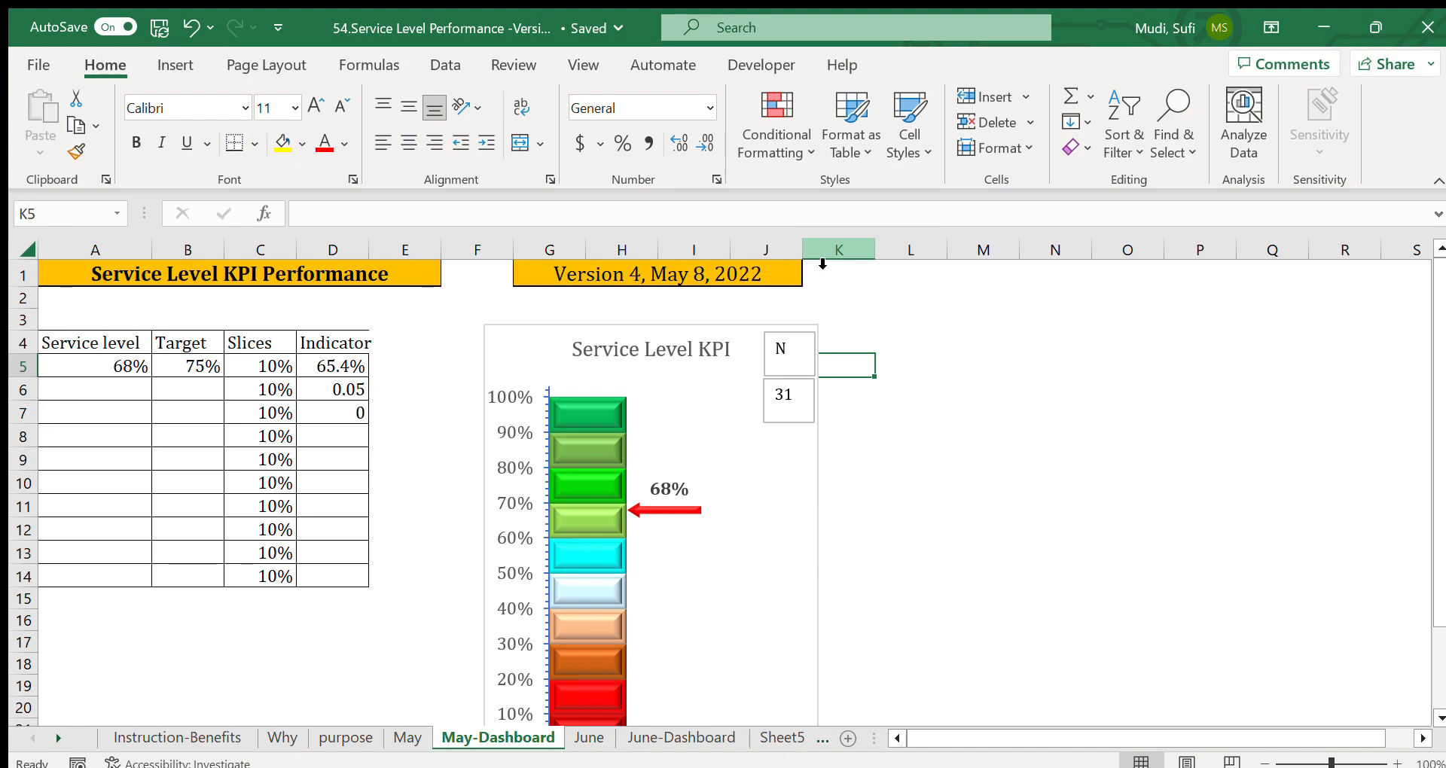
# - Inspect the dashboard's Target and Service level cells B5 and A5 alongside the customer ratings on the May sheet
pyautogui.click(170, 365)
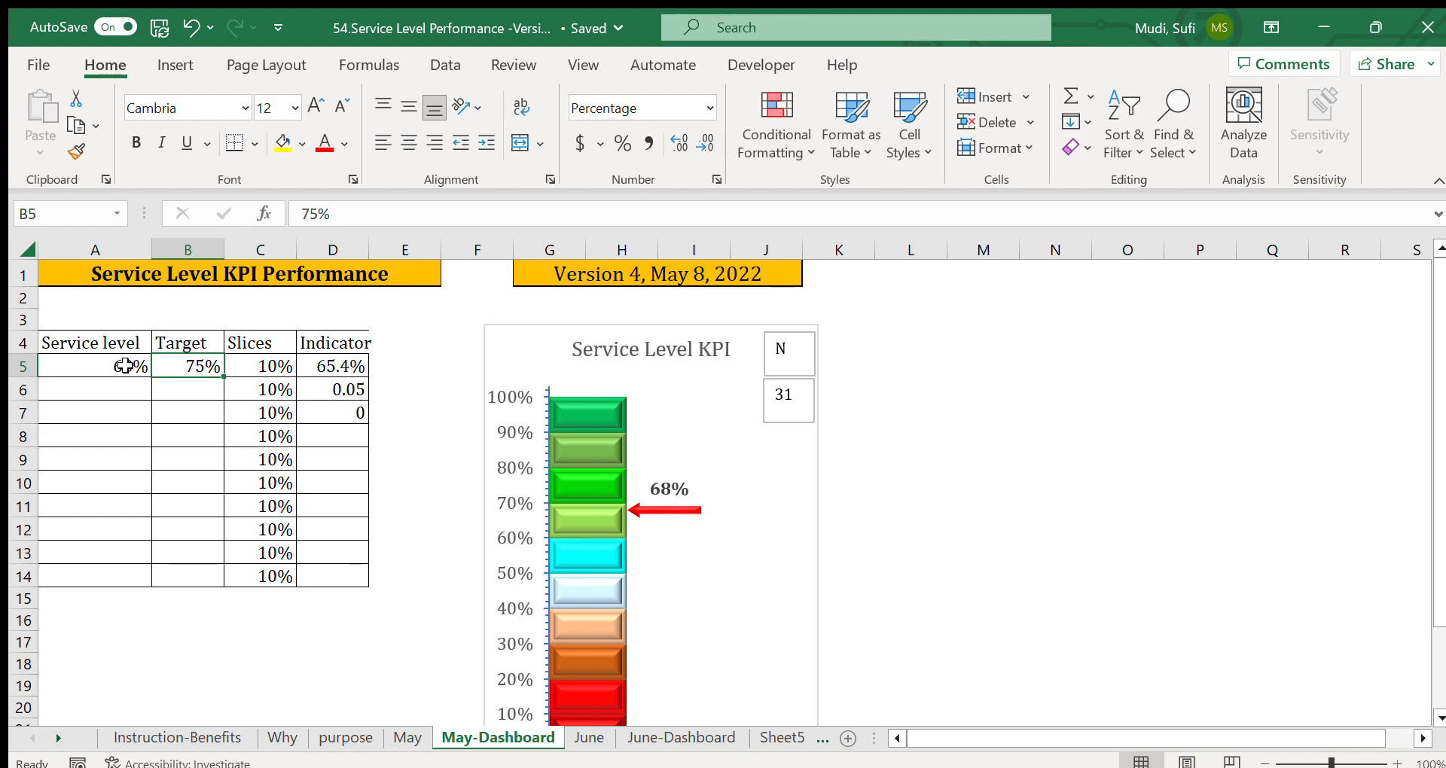
pyautogui.click(96, 365)
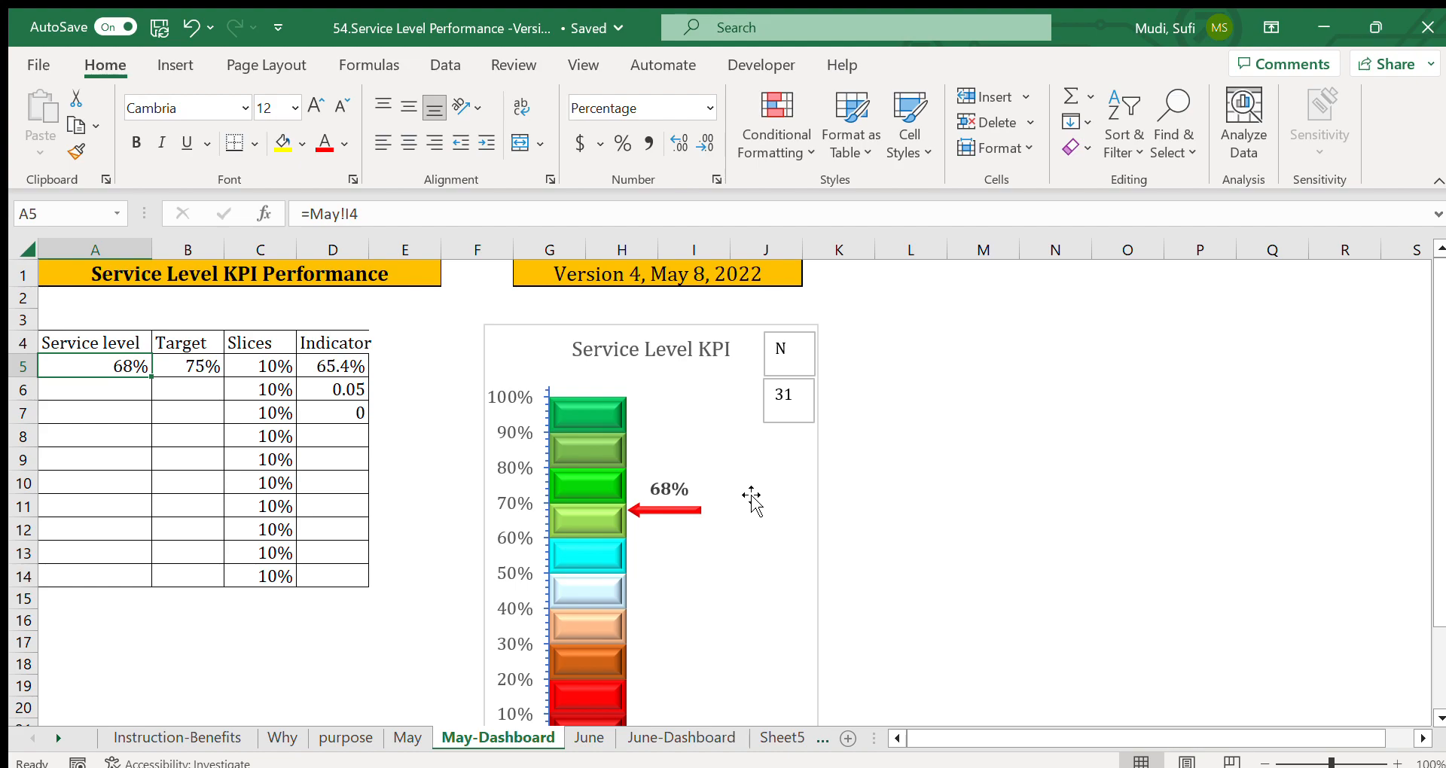
pyautogui.click(408, 738)
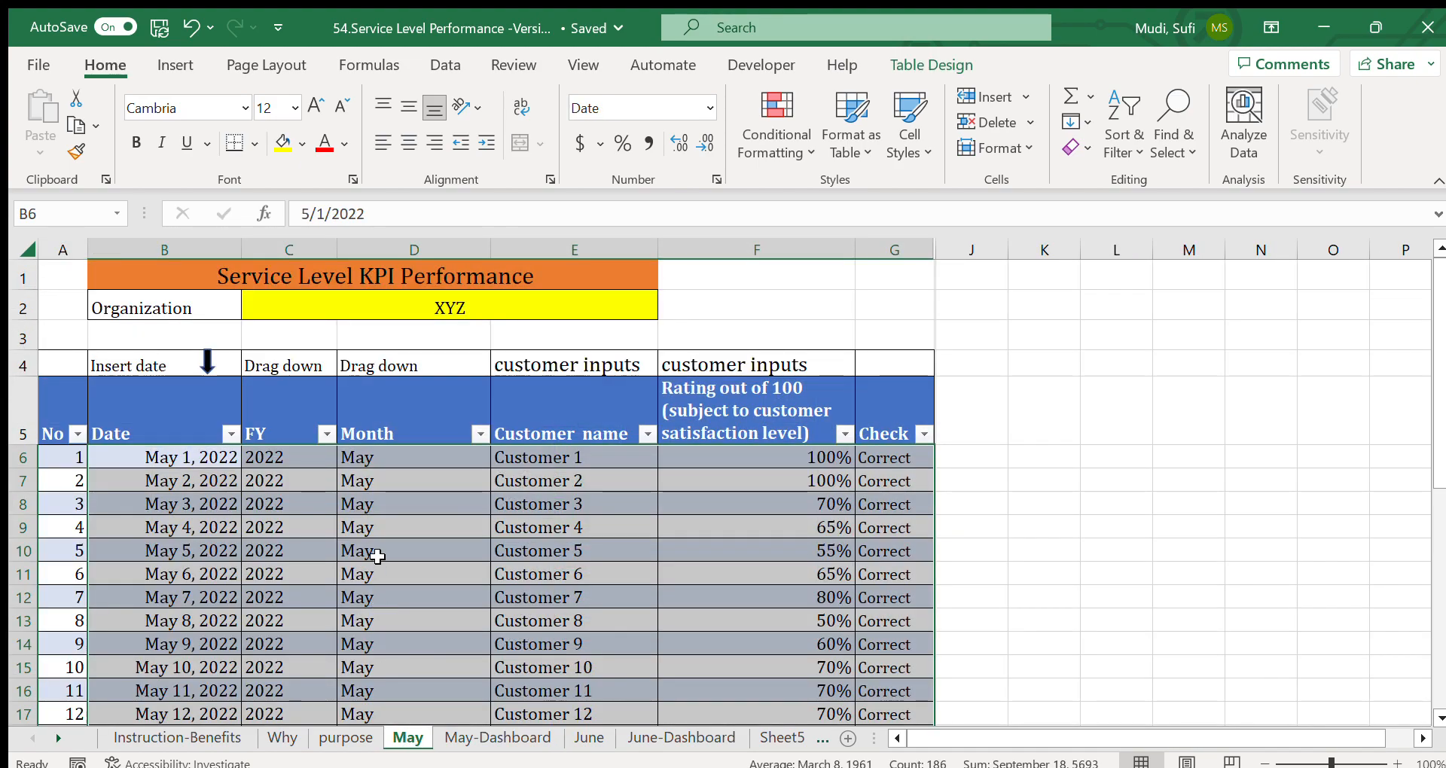
pyautogui.click(392, 479)
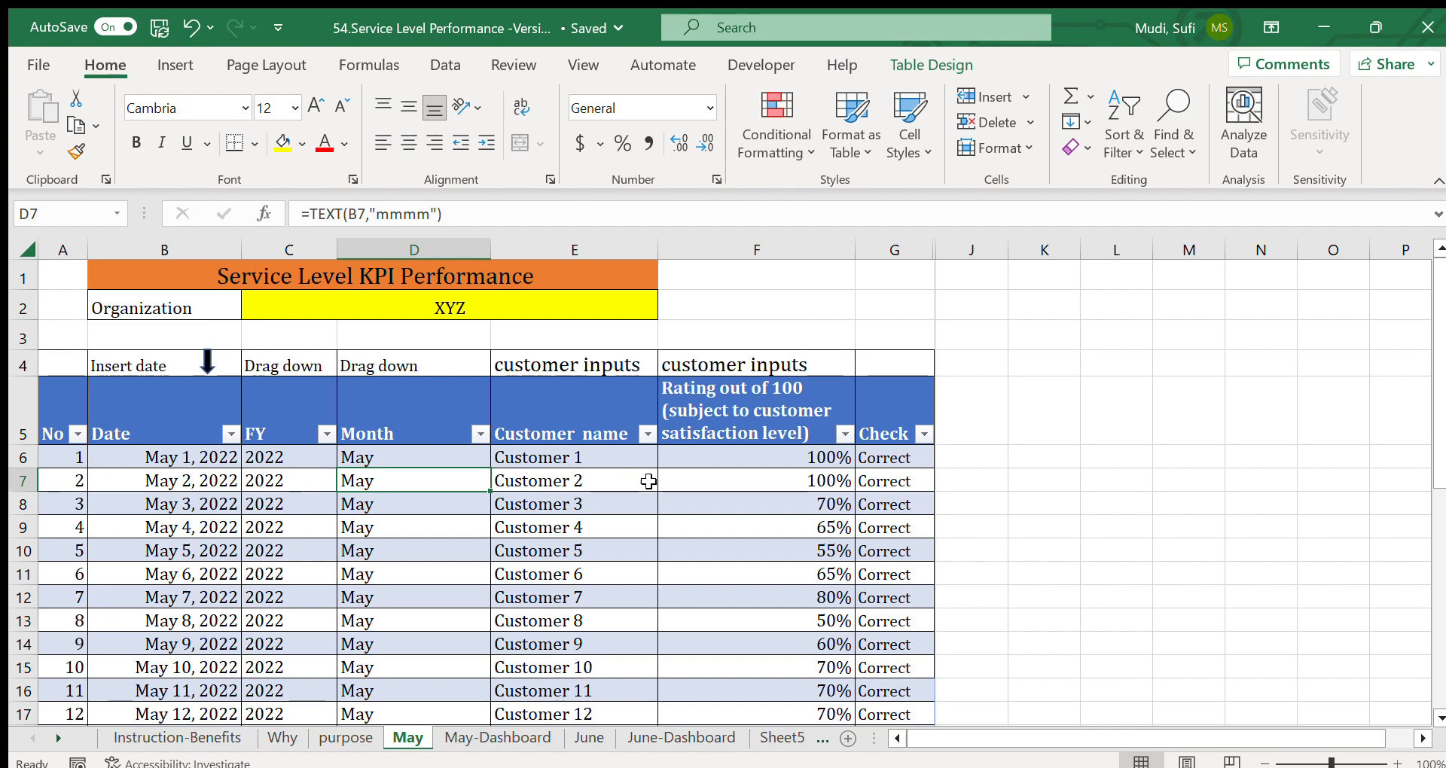
pyautogui.click(729, 462)
pyautogui.click(716, 504)
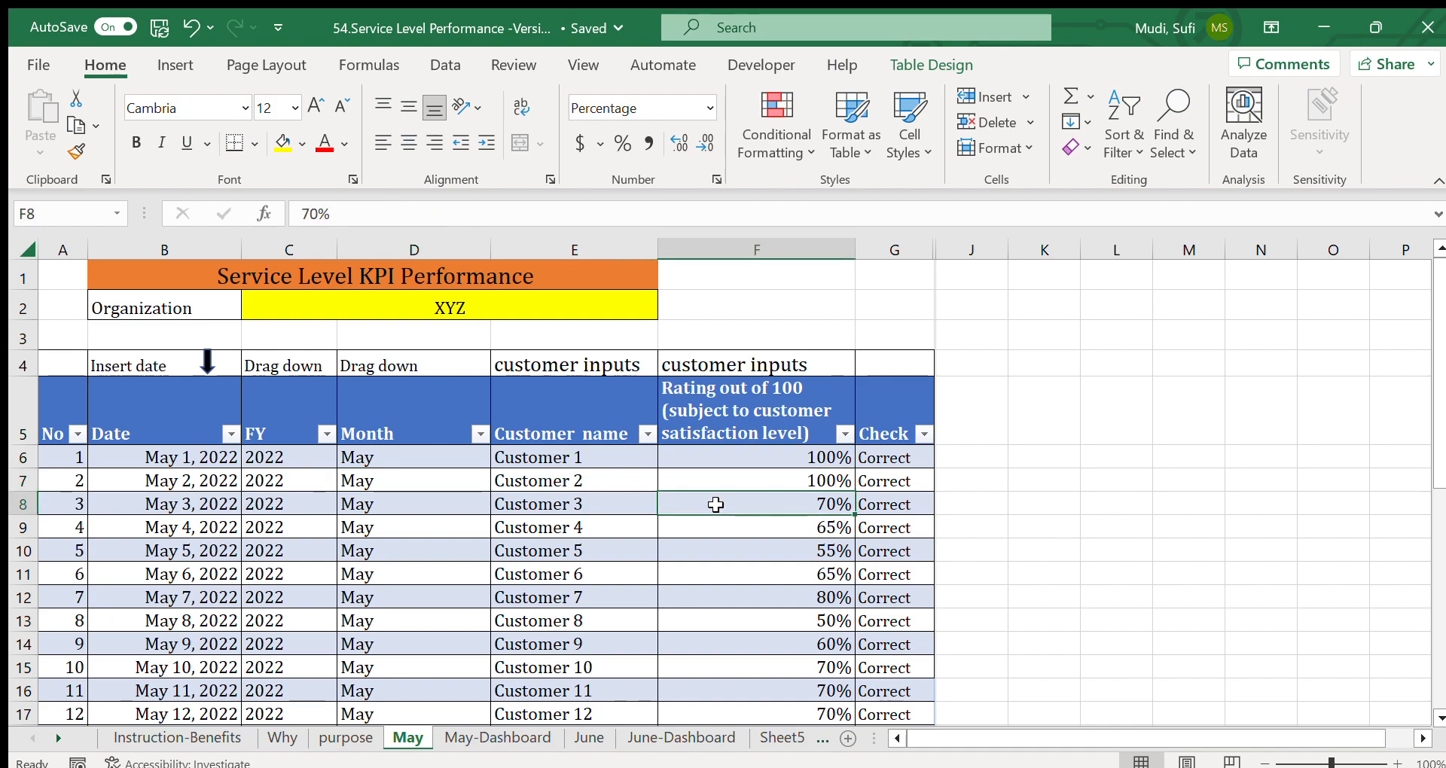
pyautogui.click(506, 738)
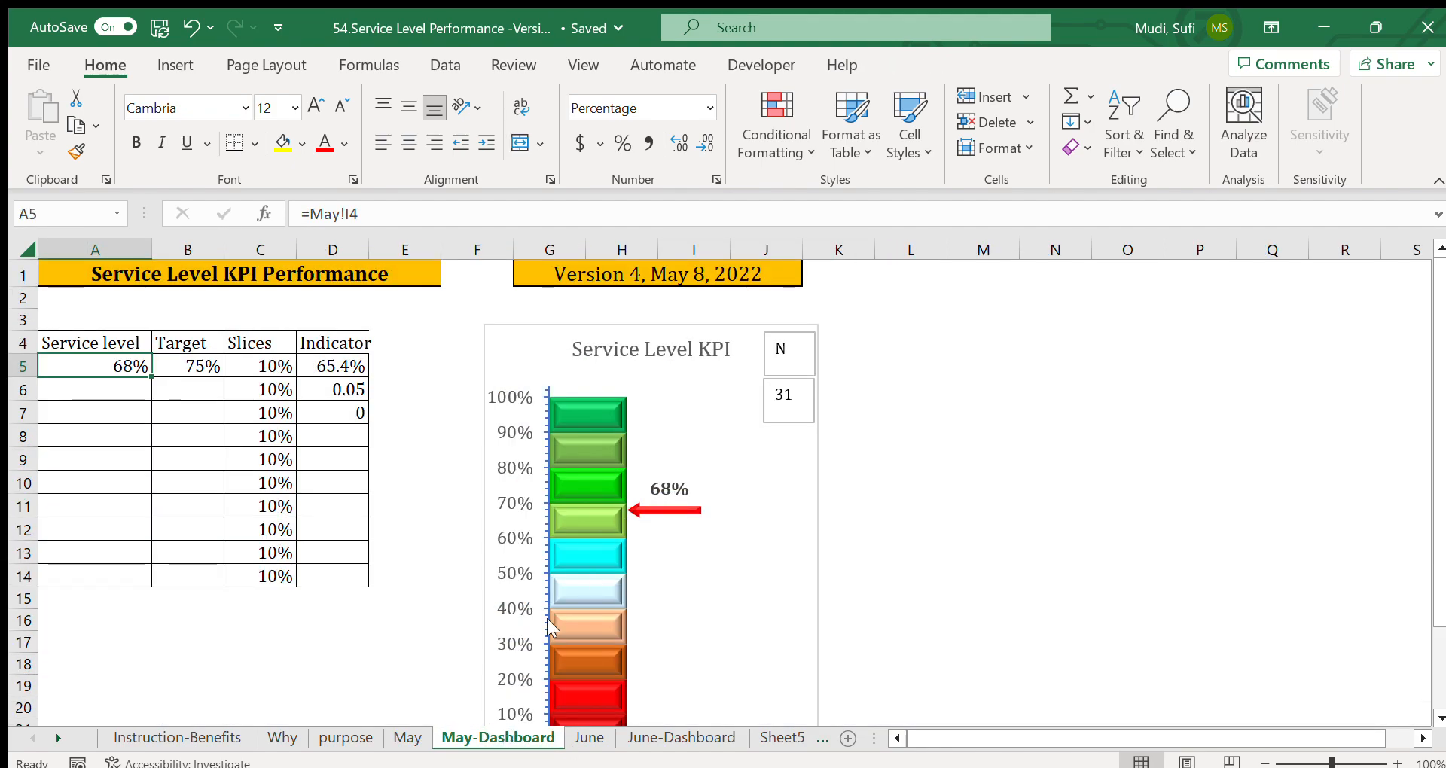
# - On the May sheet, set Customer 5's rating to 85% and Customer 8's rating to 90%
pyautogui.click(410, 738)
pyautogui.doubleClick(814, 549)
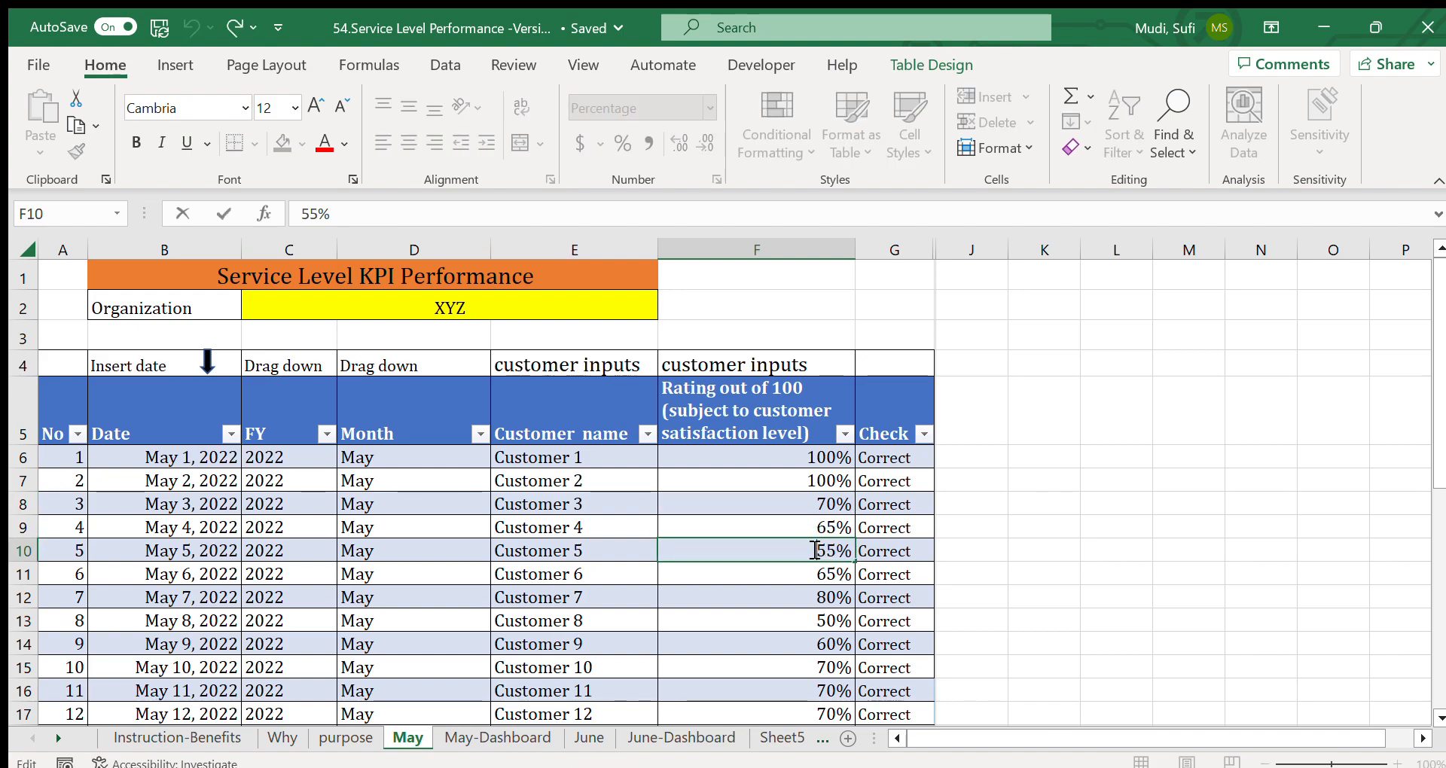
pyautogui.press('Delete')
pyautogui.write('8')
pyautogui.click(796, 579)
pyautogui.doubleClick(798, 621)
pyautogui.write('9')
pyautogui.press('Delete')
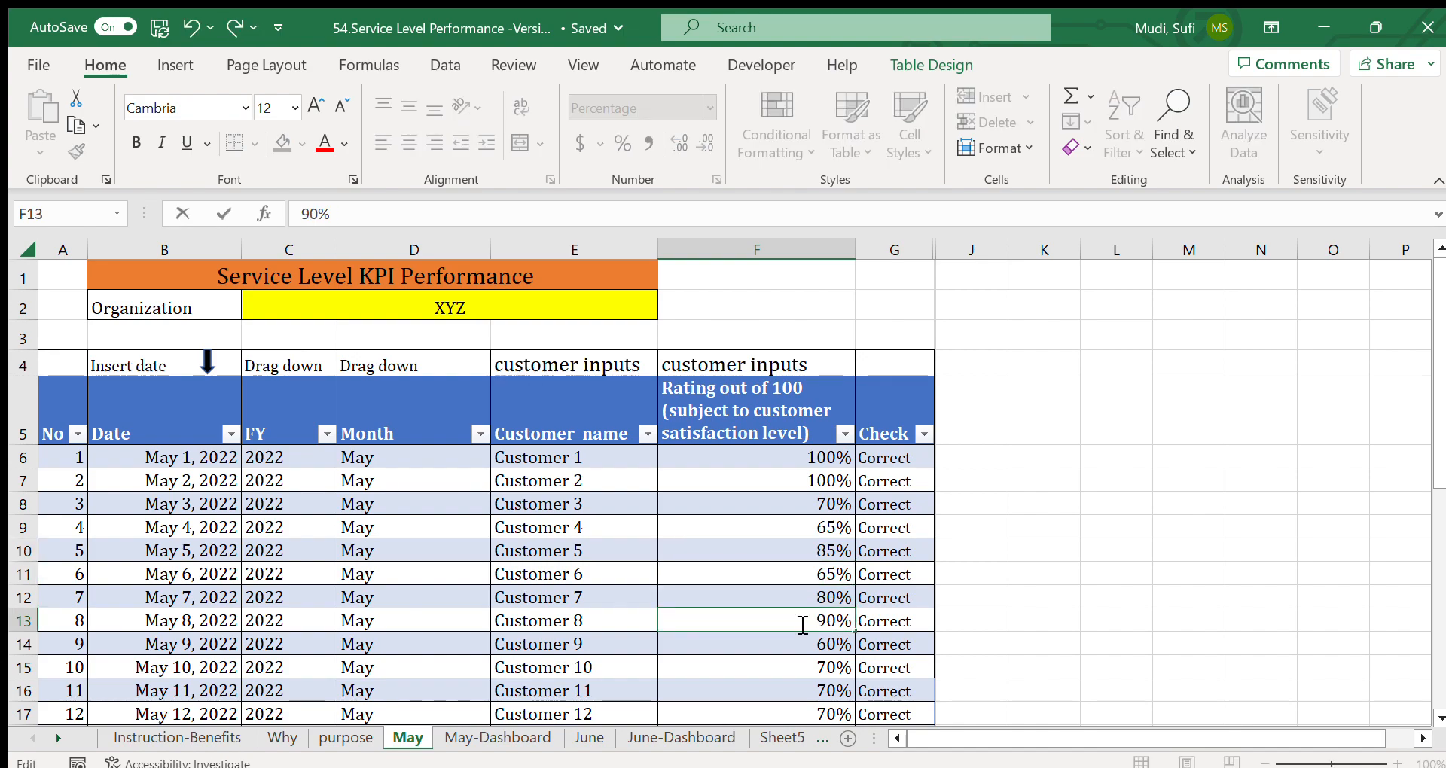
pyautogui.click(772, 687)
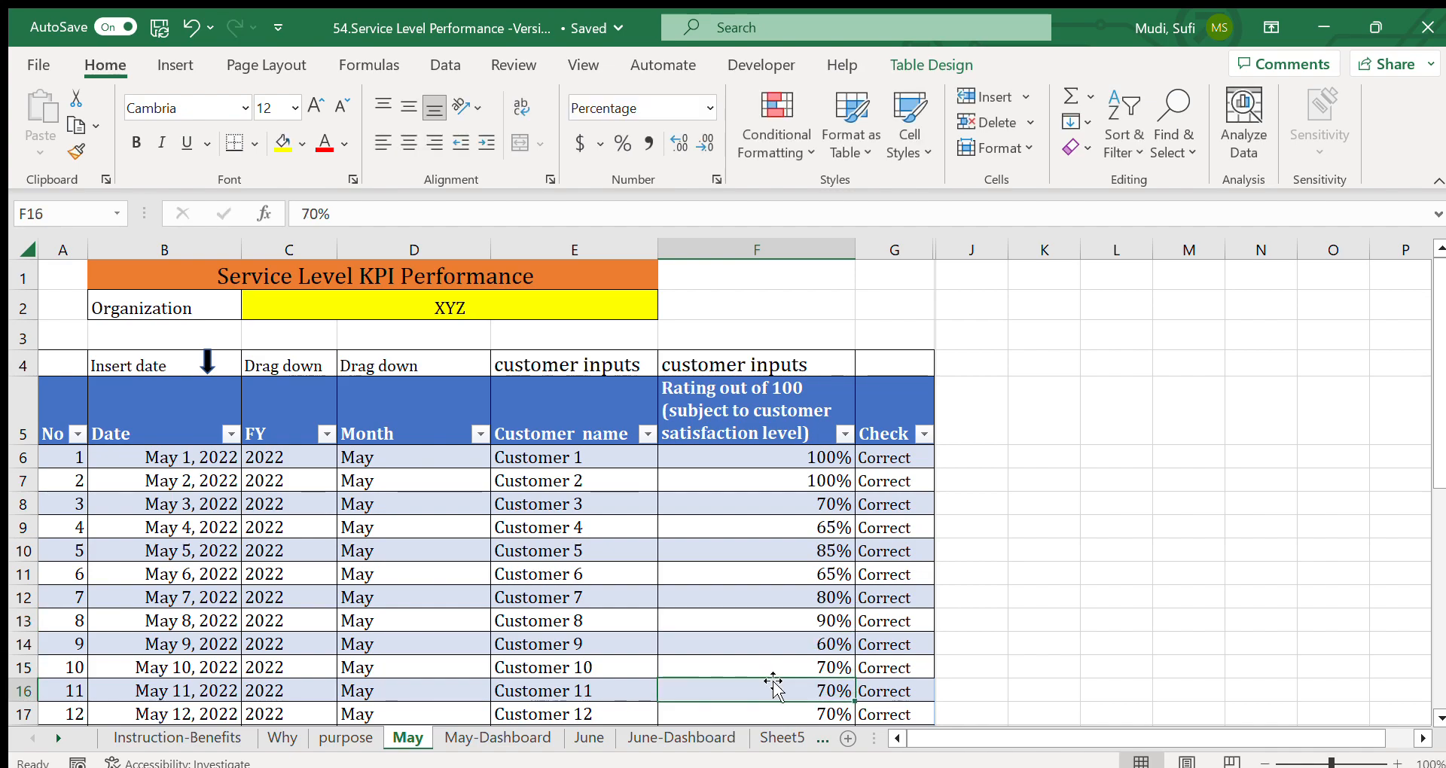
# - Refresh all workbook data from the May-Dashboard sheet and check the Service Level KPI chart's indicator
pyautogui.click(535, 735)
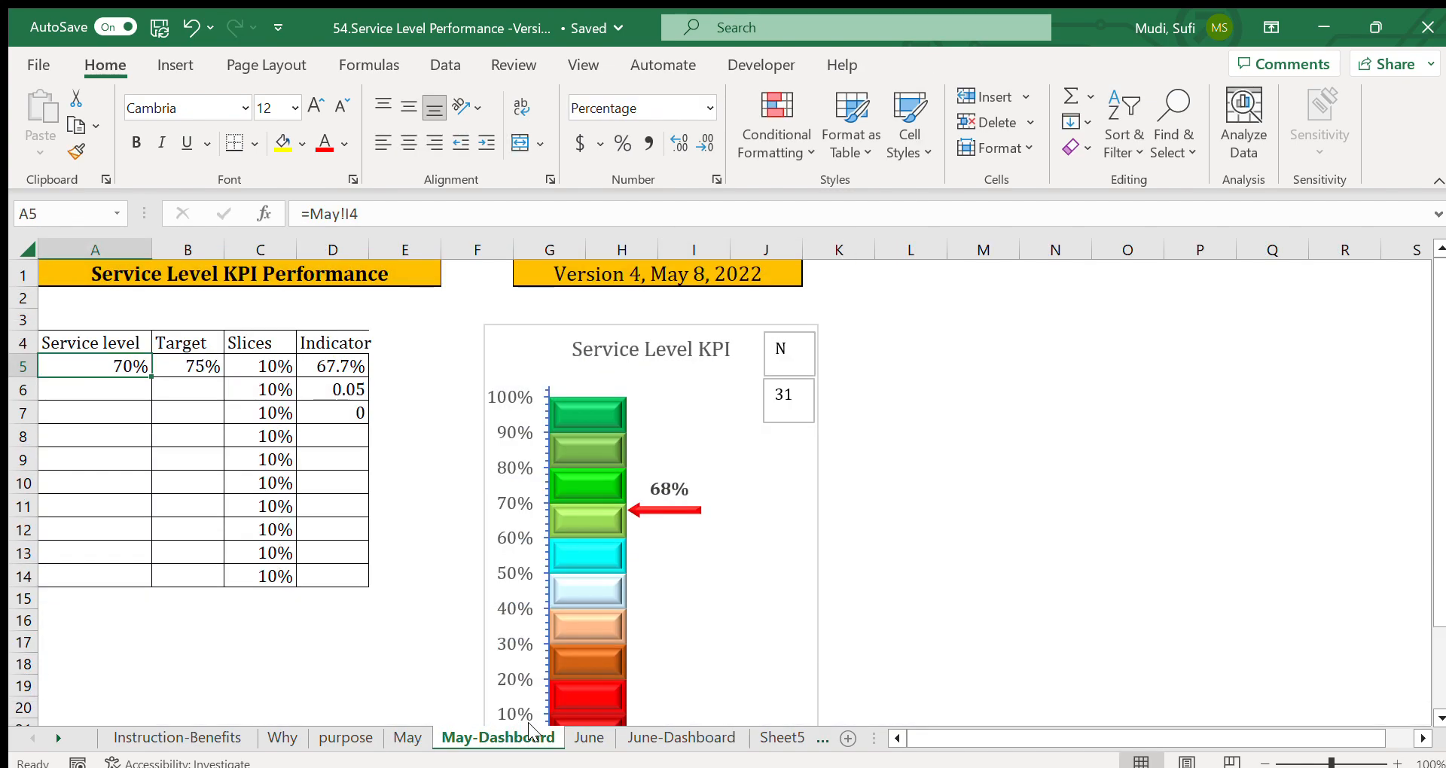
pyautogui.click(449, 65)
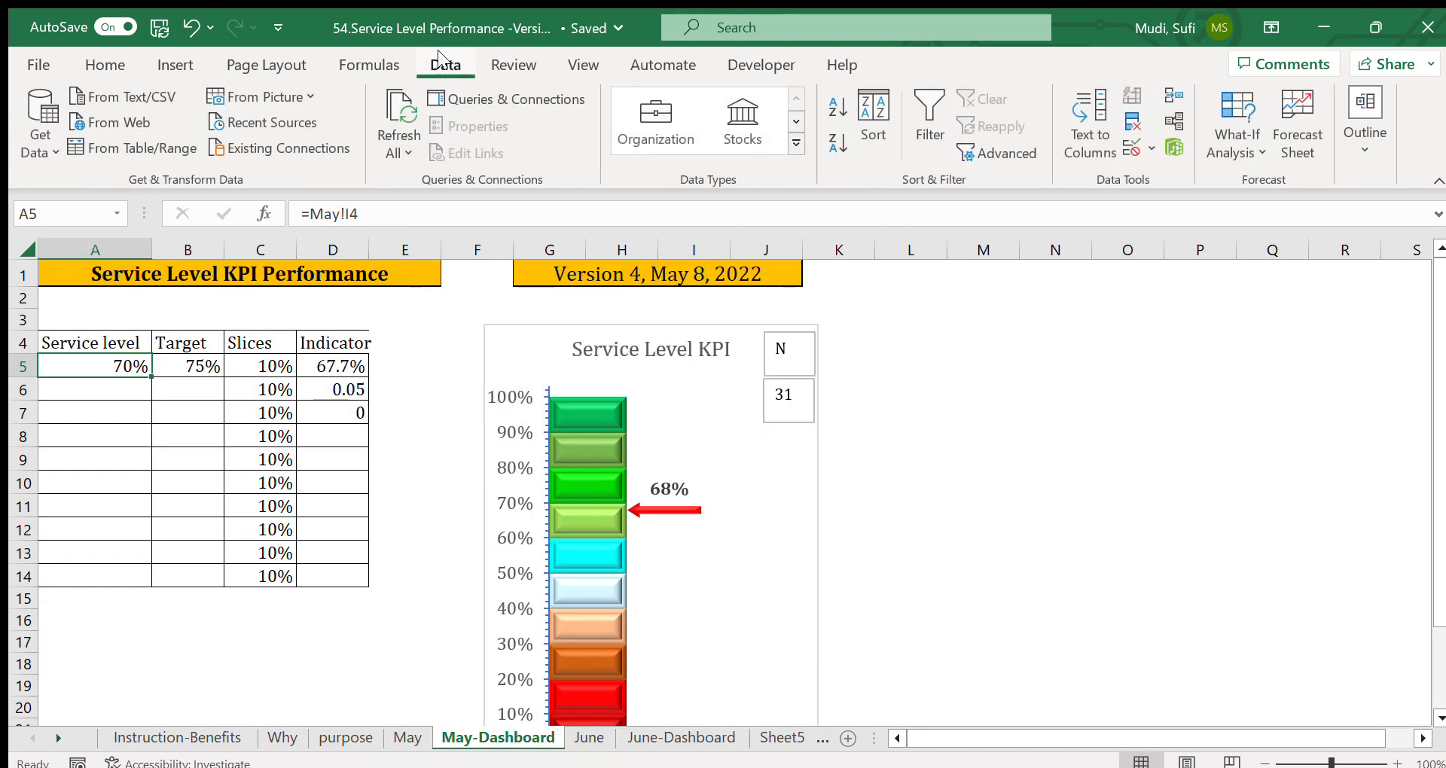
pyautogui.click(394, 121)
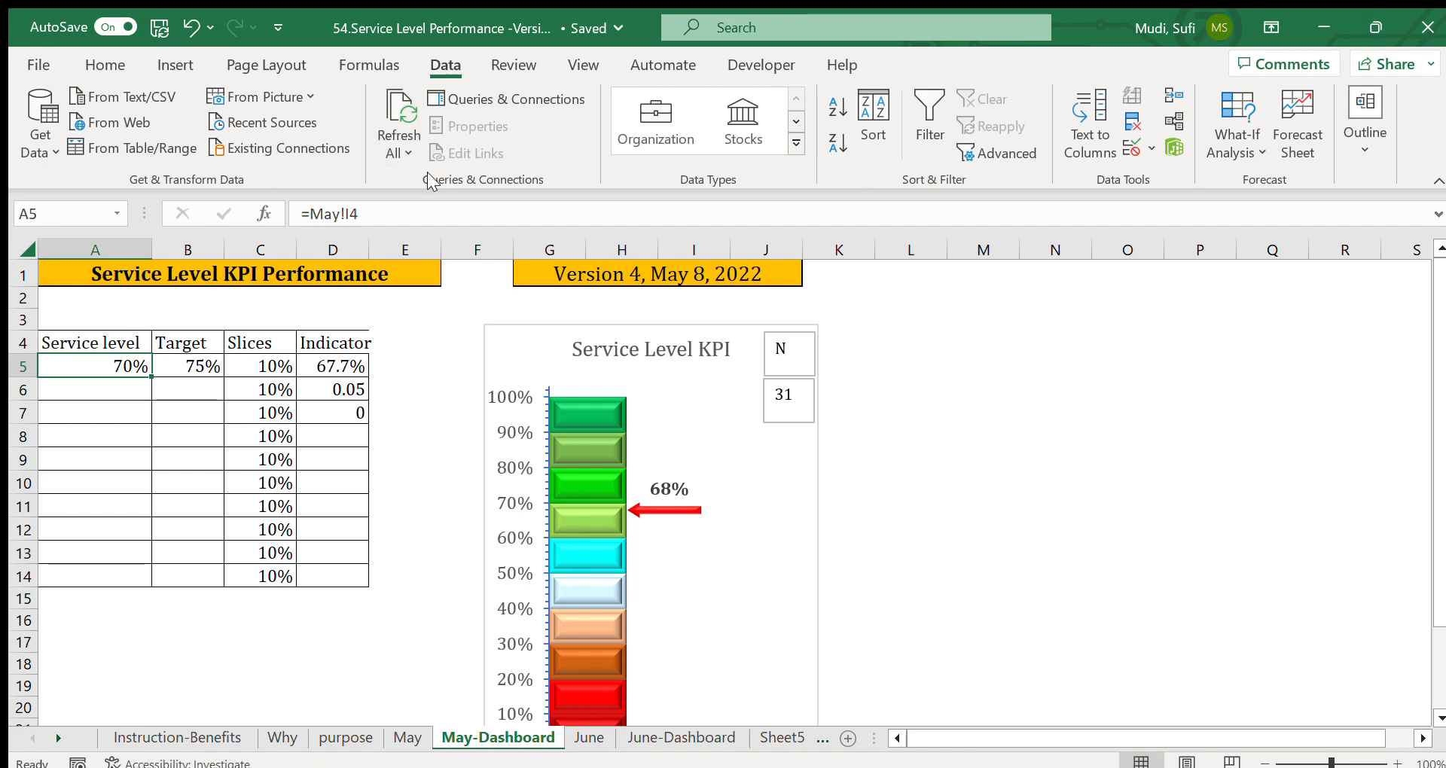
pyautogui.click(426, 369)
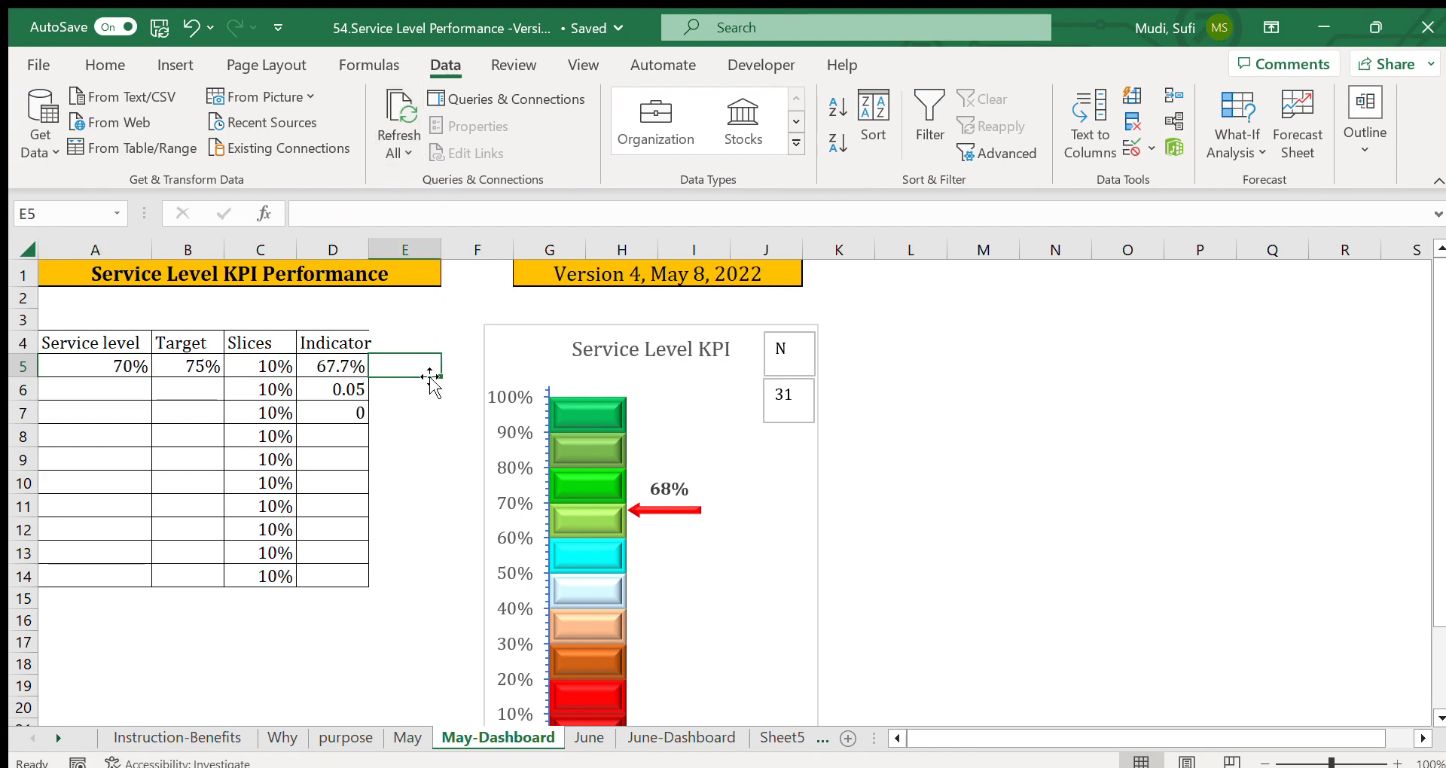
pyautogui.click(431, 464)
pyautogui.doubleClick(431, 470)
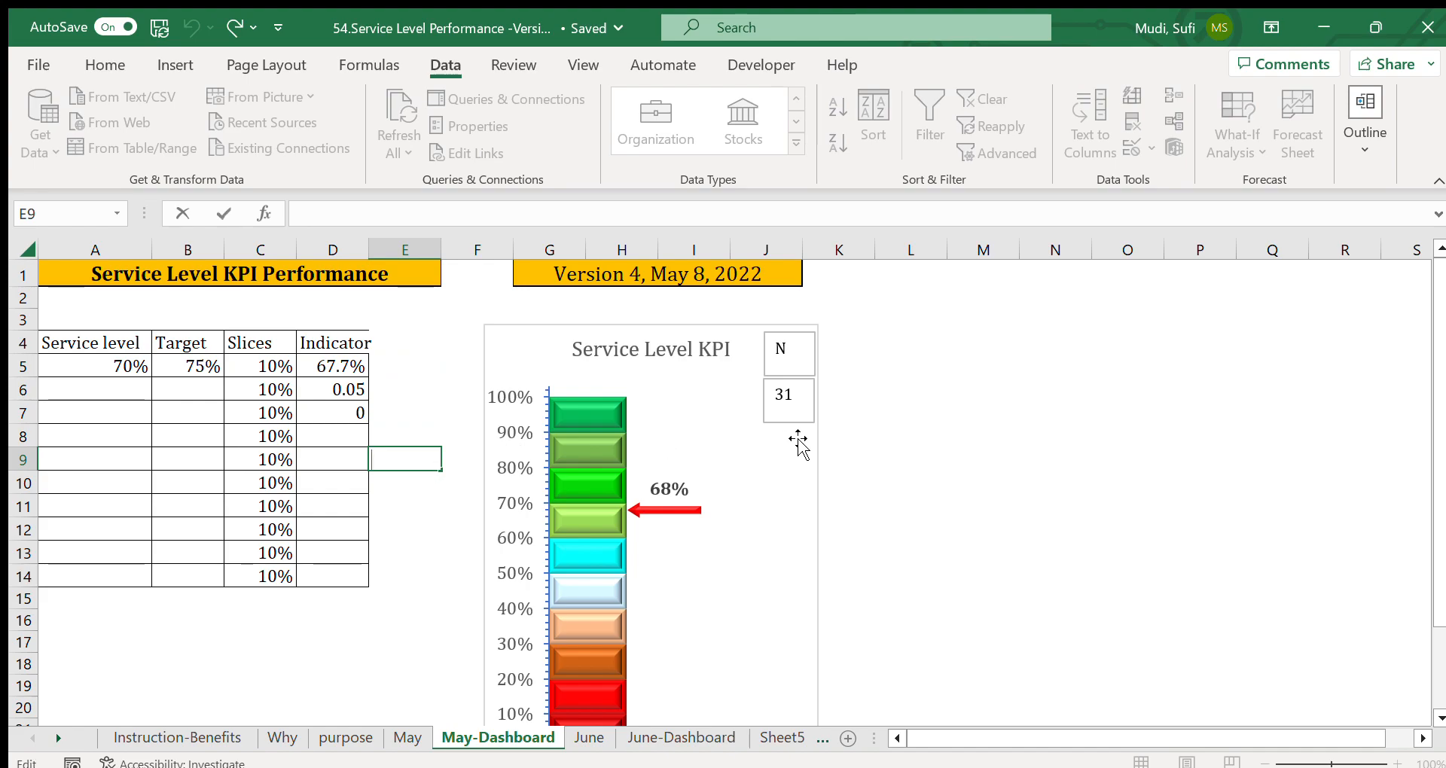
pyautogui.click(790, 450)
pyautogui.click(916, 392)
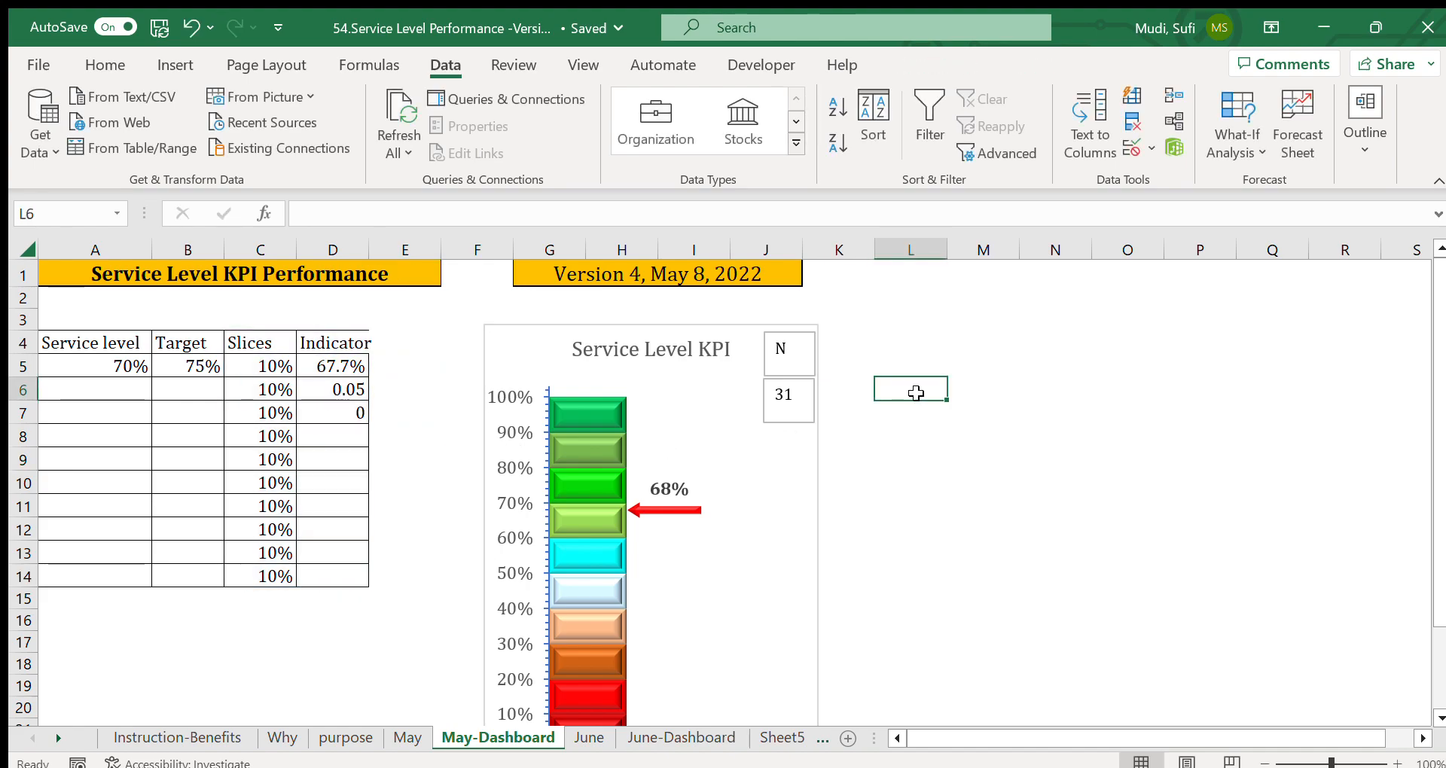
# - On the May sheet, set the ratings of Customer 23 and Customer 25 to 95%
pyautogui.click(407, 738)
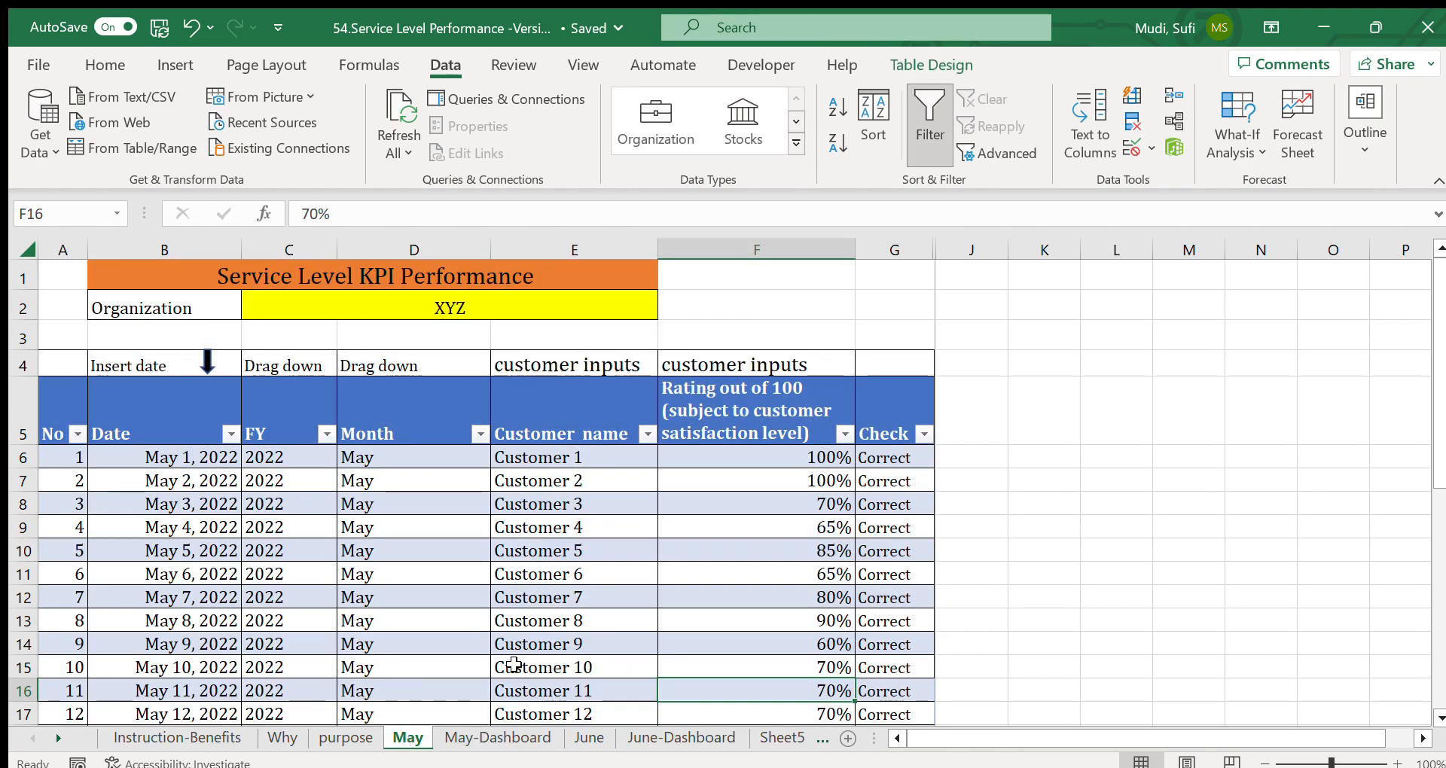
pyautogui.click(780, 659)
pyautogui.press('Down')
pyautogui.press('Down')
pyautogui.press('Down')
pyautogui.press('Down')
pyautogui.press('Down')
pyautogui.press('Down')
pyautogui.press('Down')
pyautogui.press('Down')
pyautogui.press('Down')
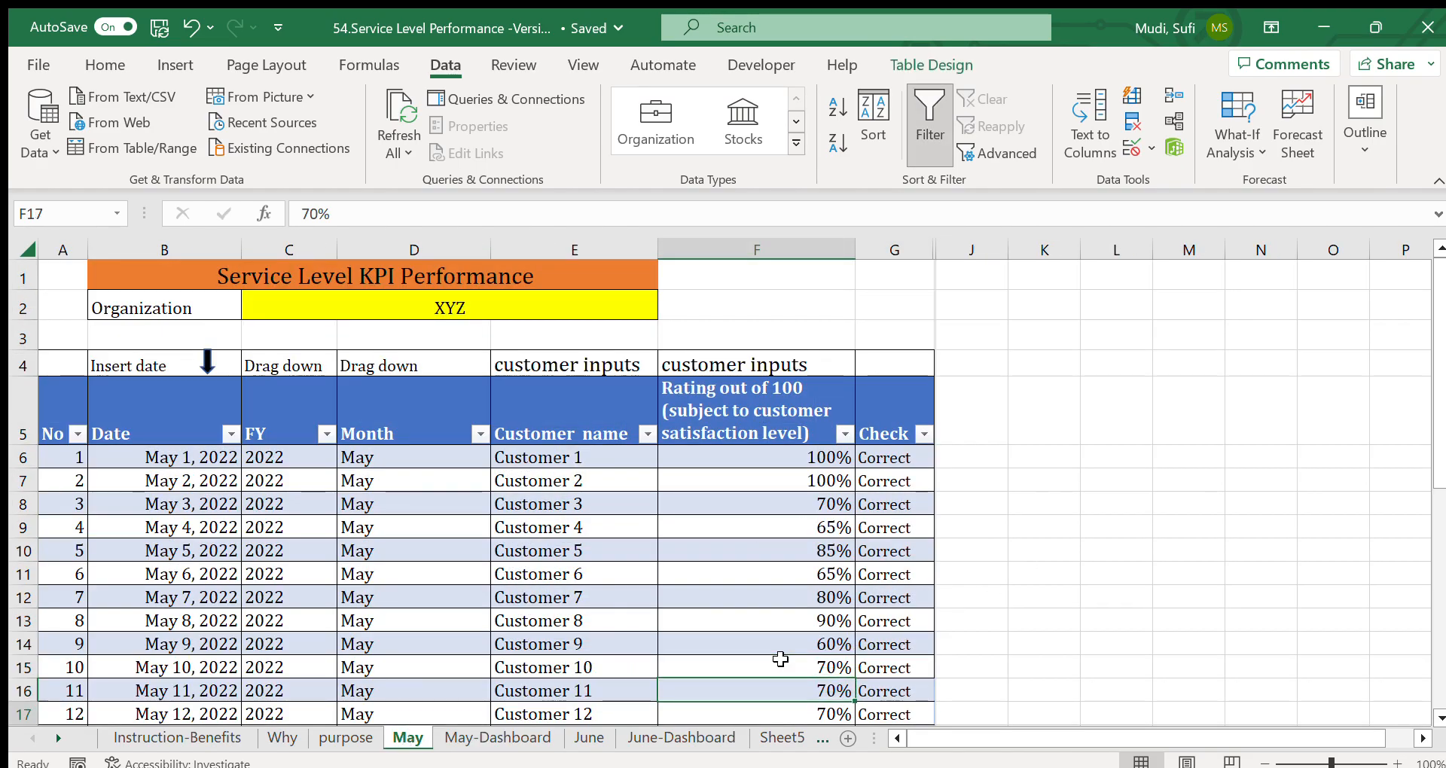
pyautogui.press('Down')
pyautogui.press('Down')
pyautogui.press('Down')
pyautogui.press('Down')
pyautogui.press('Down')
pyautogui.press('Down')
pyautogui.press('Down')
pyautogui.press('Down')
pyautogui.press('Down')
pyautogui.press('Down')
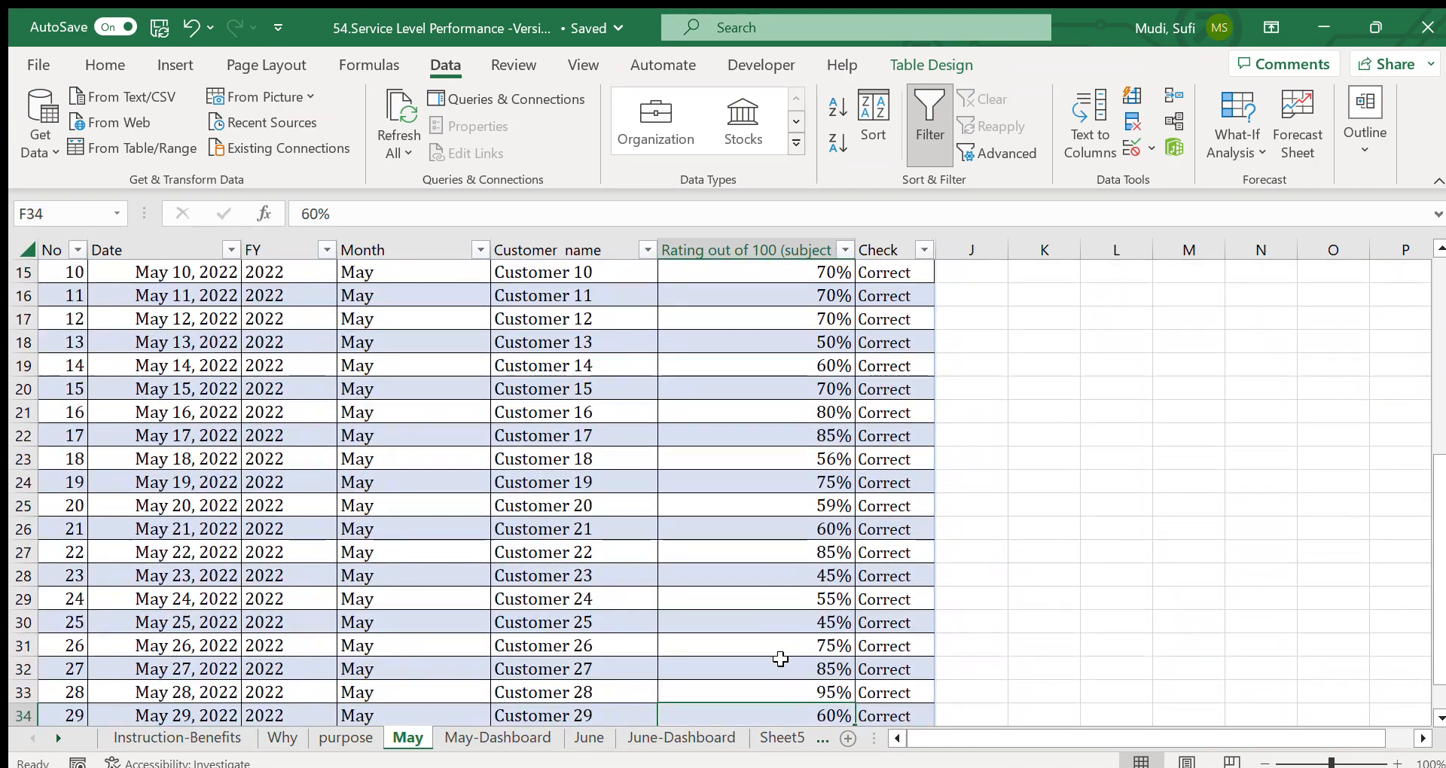
pyautogui.doubleClick(789, 585)
pyautogui.write('9')
pyautogui.press('Delete')
pyautogui.doubleClick(785, 621)
pyautogui.write('9')
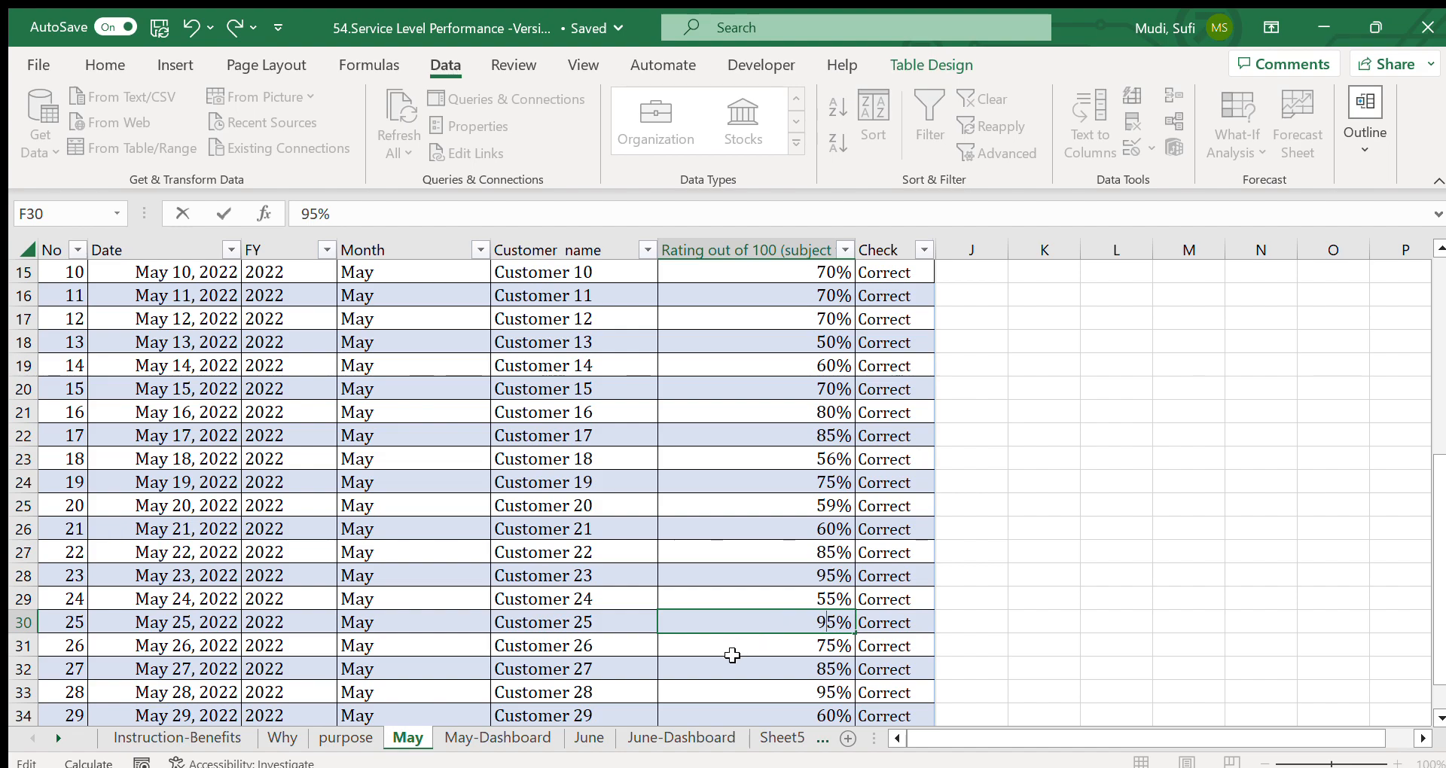
pyautogui.press('Return')
# - Compare the May-Dashboard's Service level value and chart indicator with the customer ratings on the May sheet
pyautogui.click(494, 739)
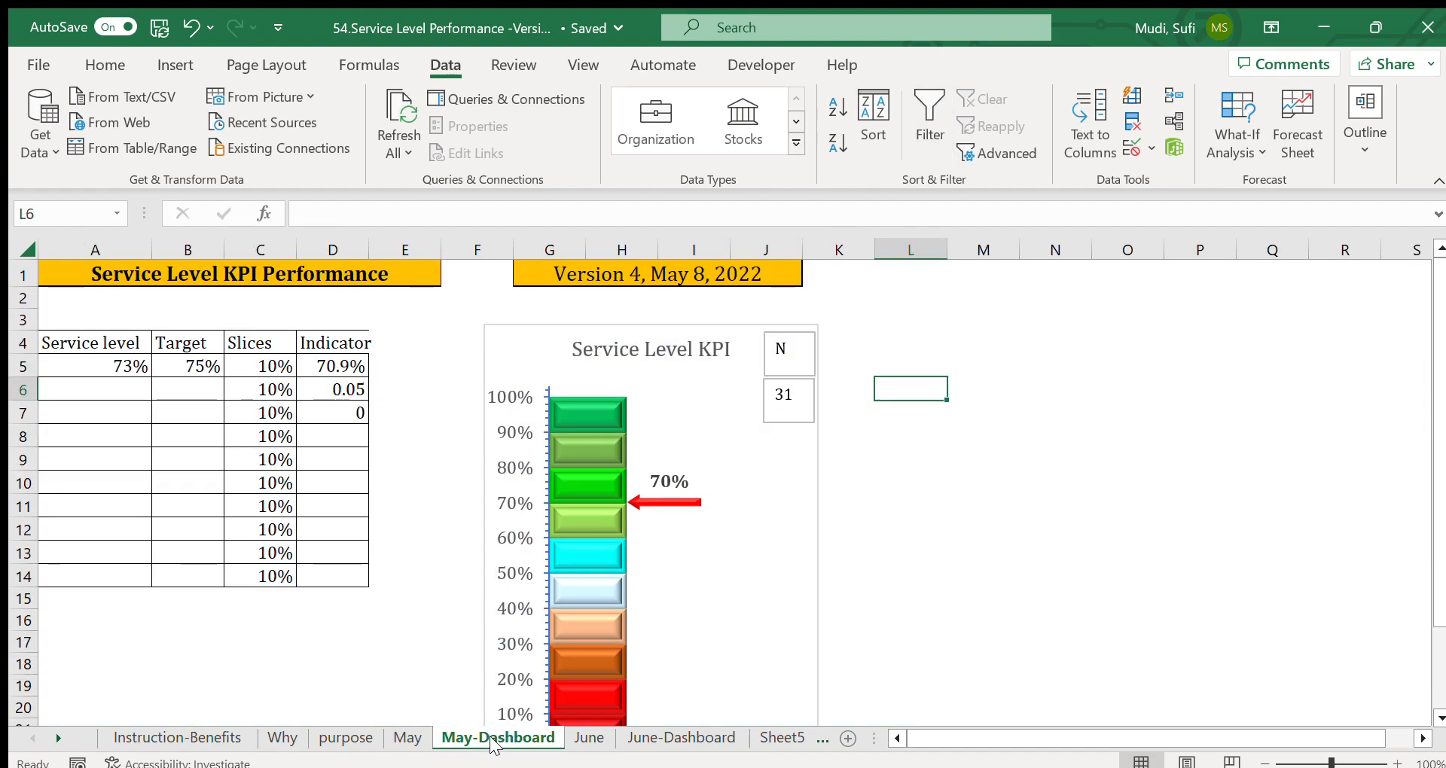
pyautogui.click(910, 530)
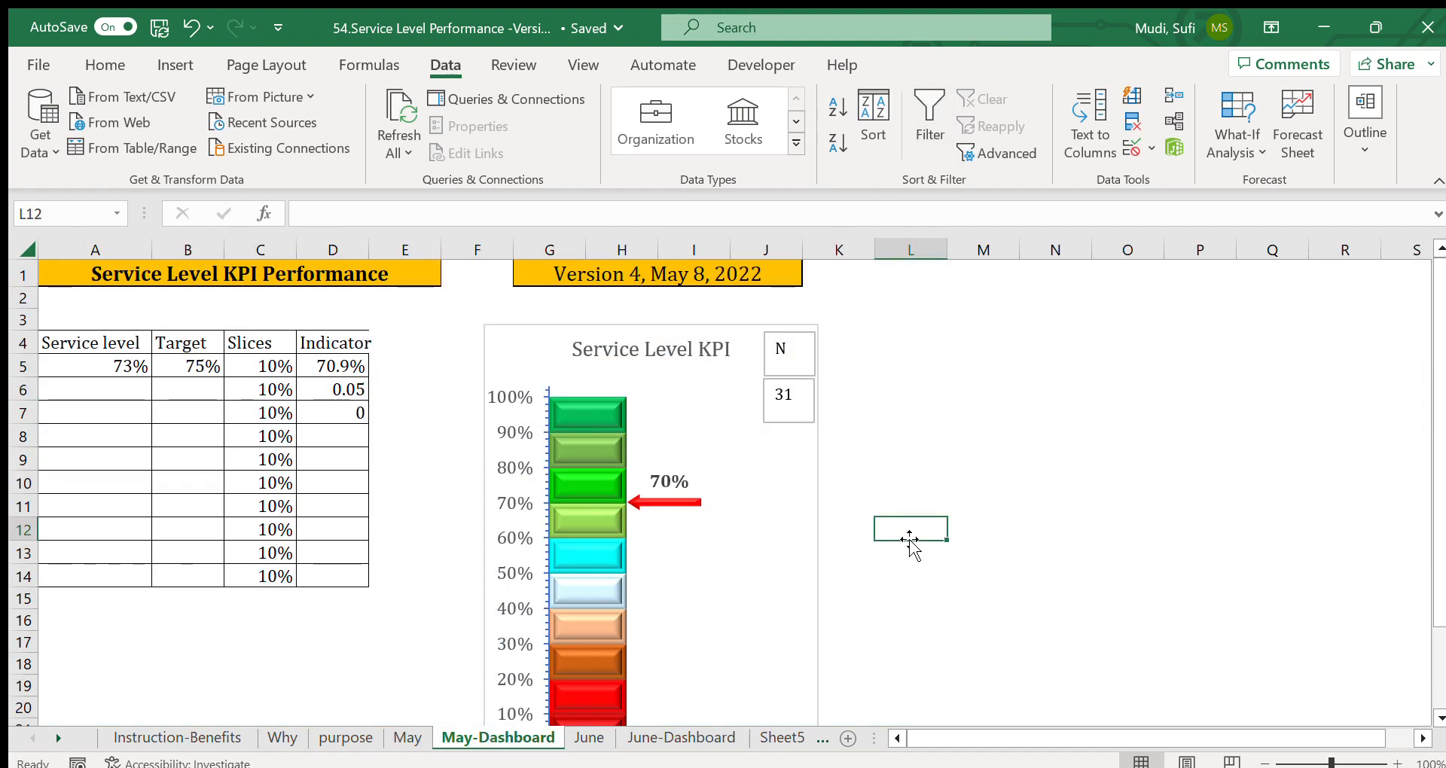
pyautogui.click(404, 595)
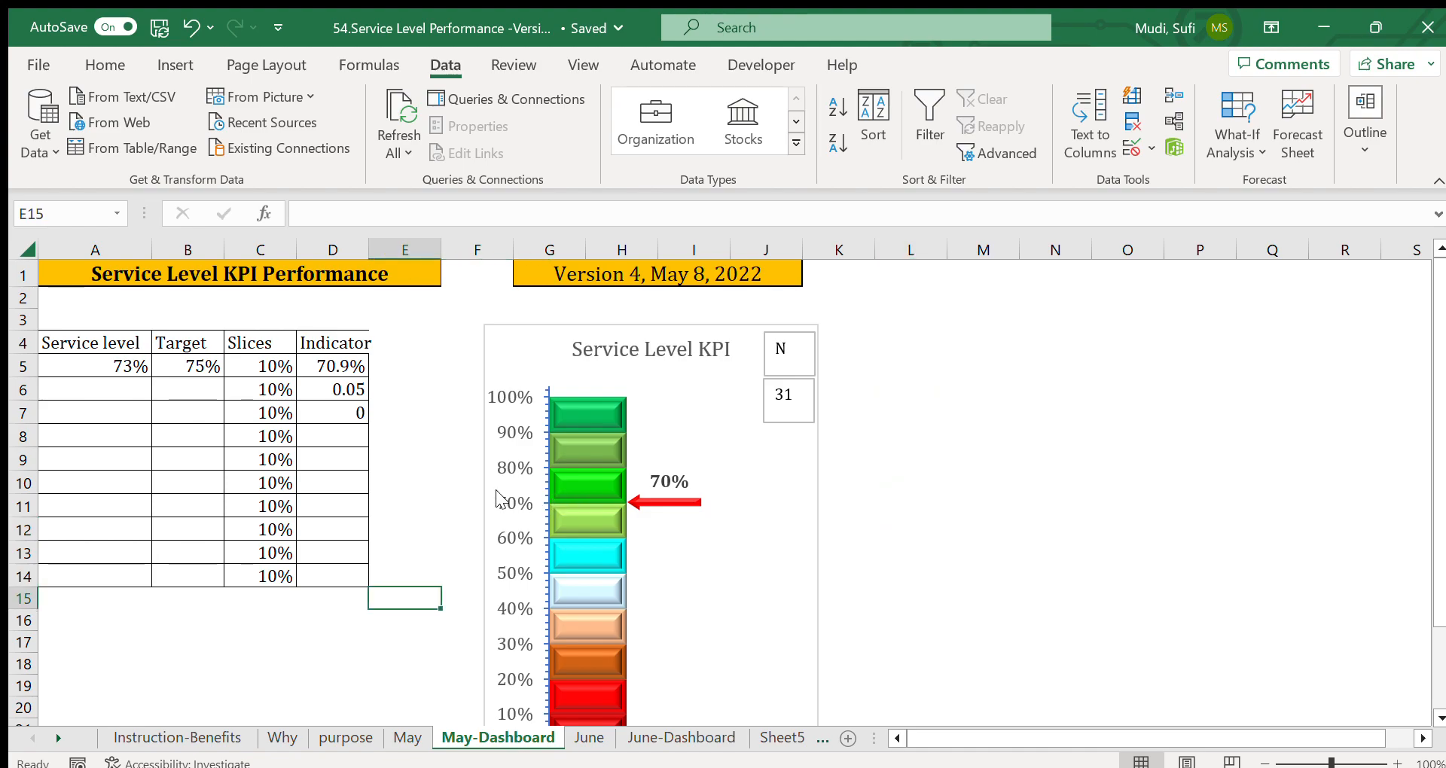
pyautogui.click(405, 739)
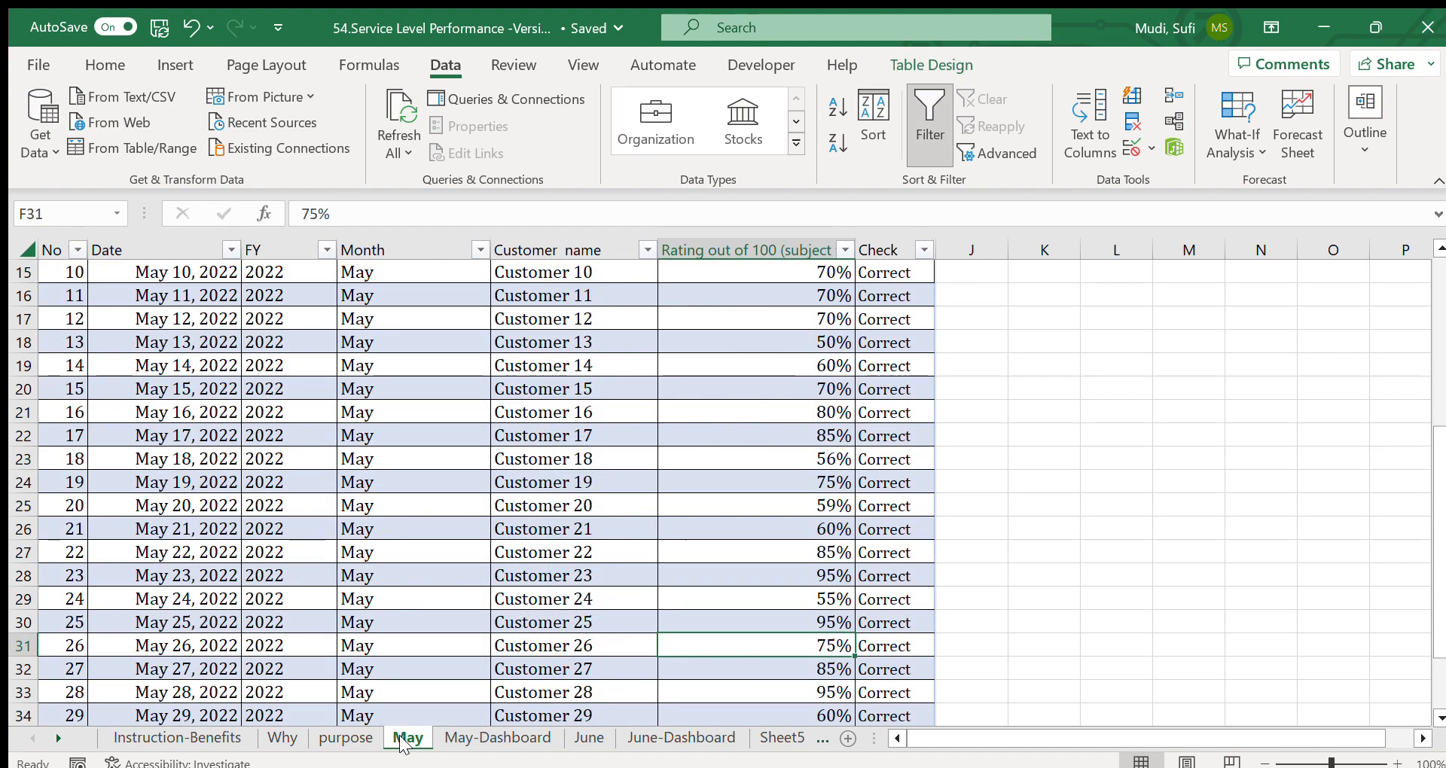
pyautogui.click(750, 527)
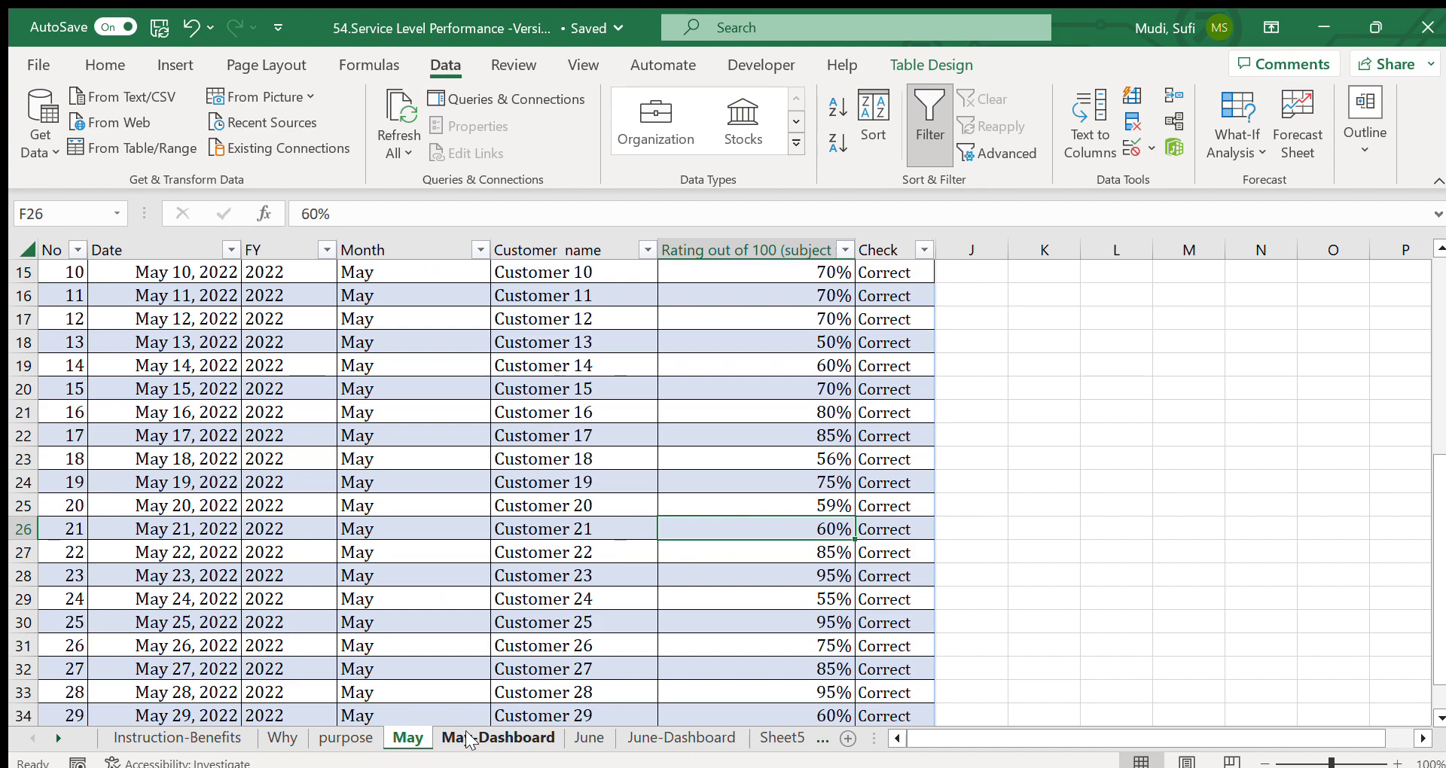
# - Refresh all workbook data from the May-Dashboard sheet and recheck the position of the chart's arrow
pyautogui.click(467, 738)
pyautogui.click(422, 488)
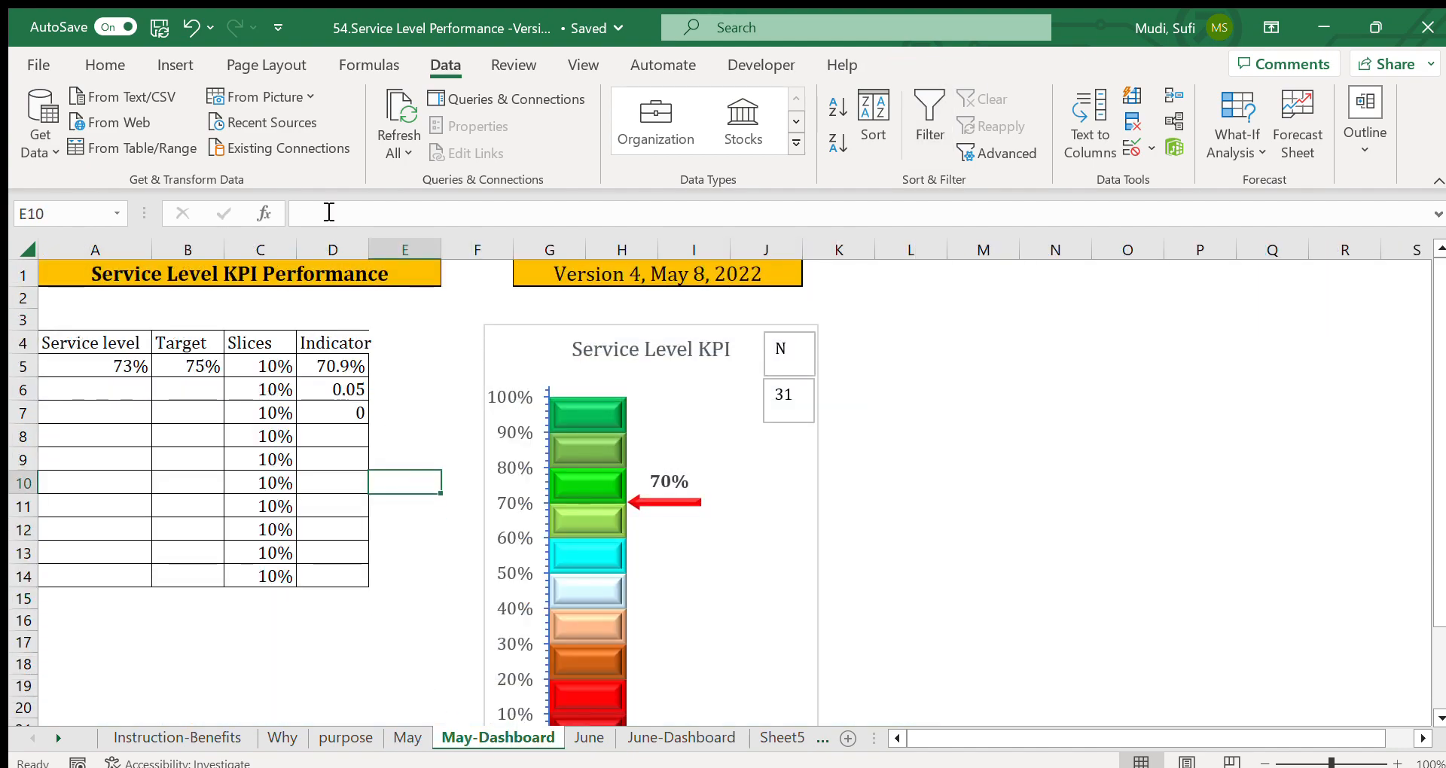
pyautogui.click(401, 152)
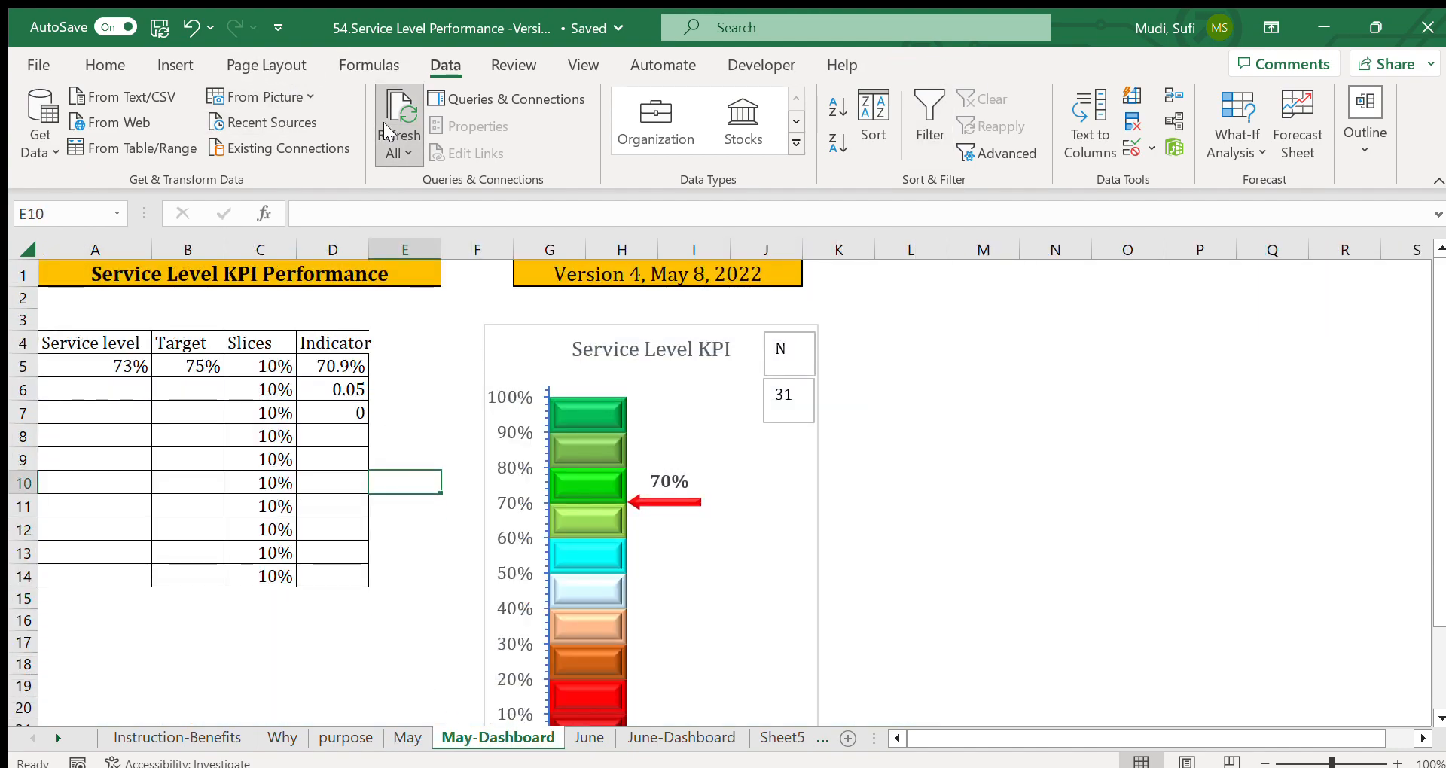
pyautogui.click(433, 175)
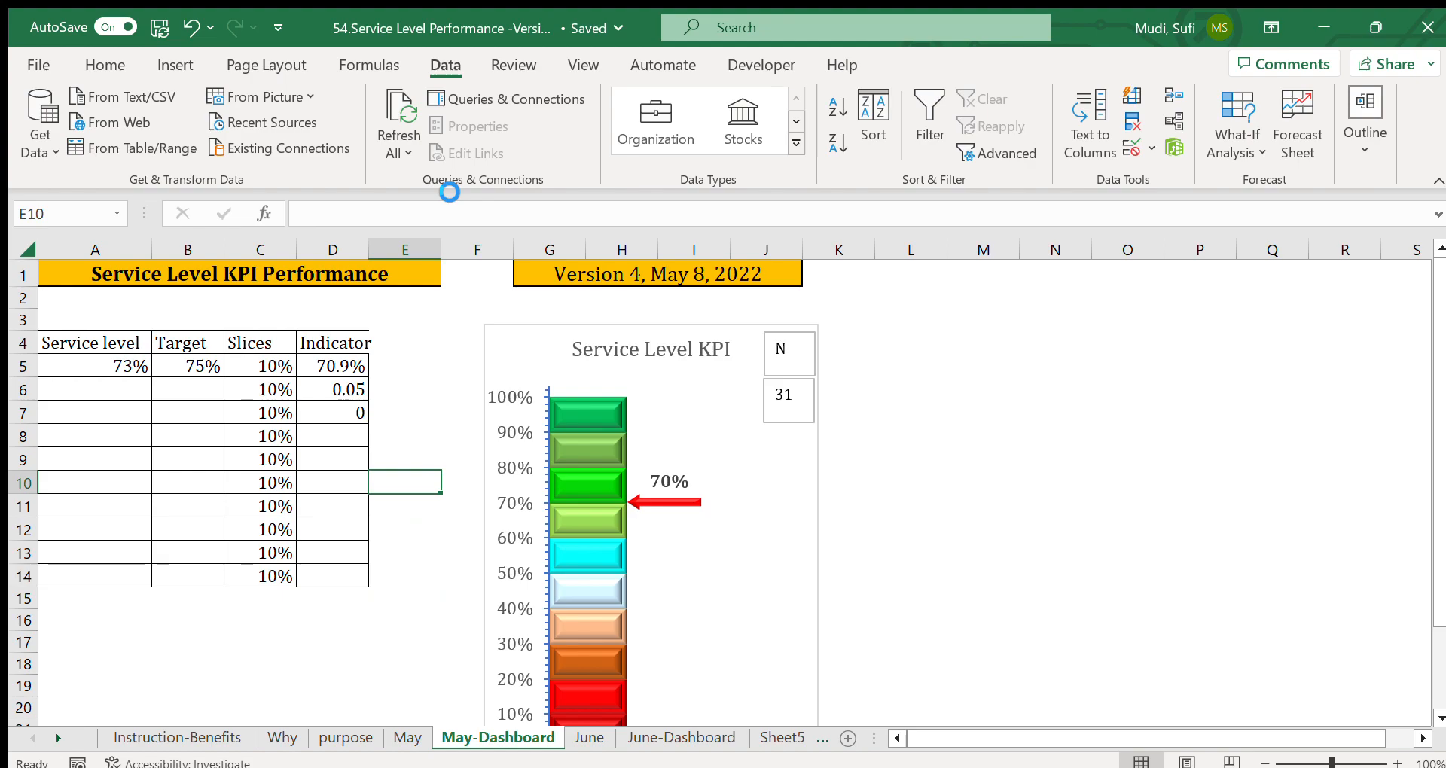
pyautogui.click(1048, 433)
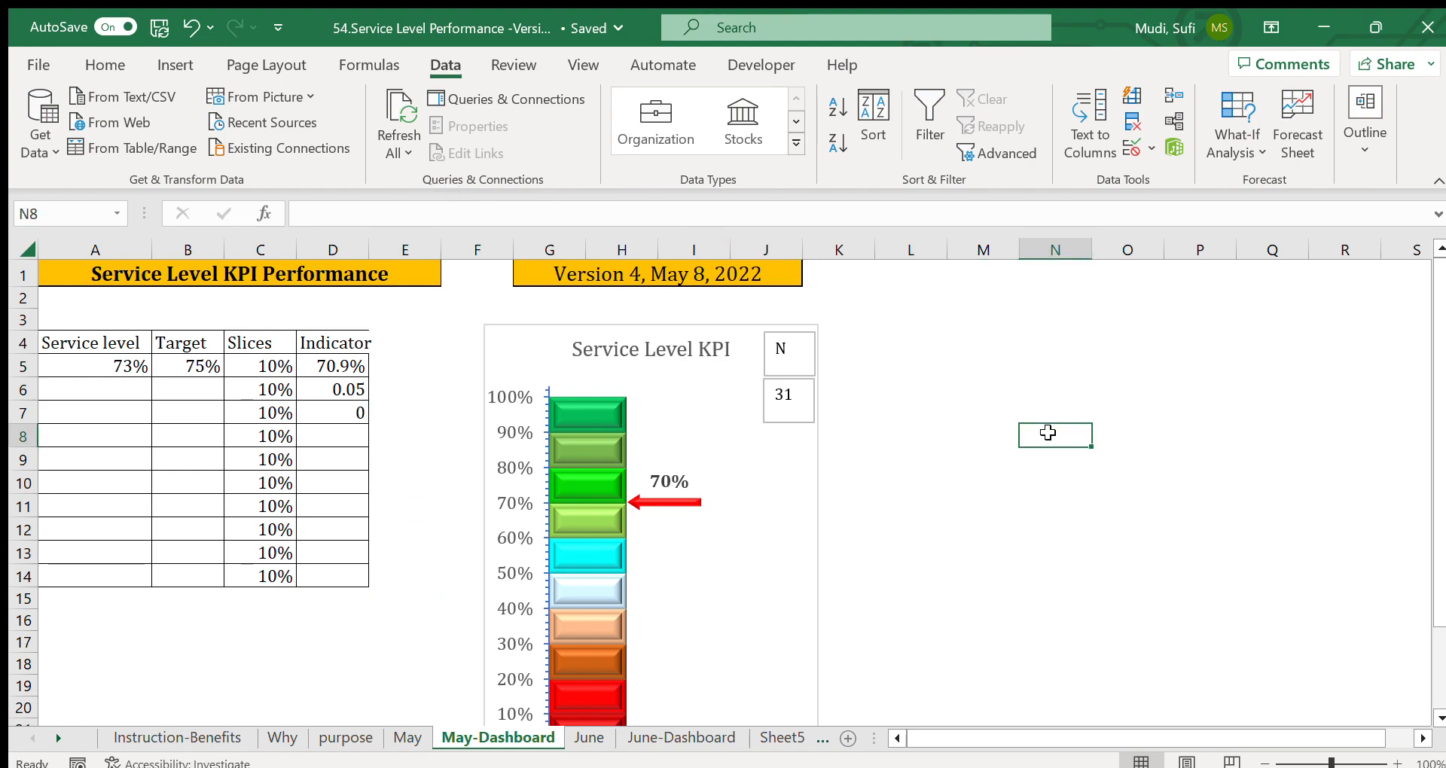
pyautogui.click(908, 452)
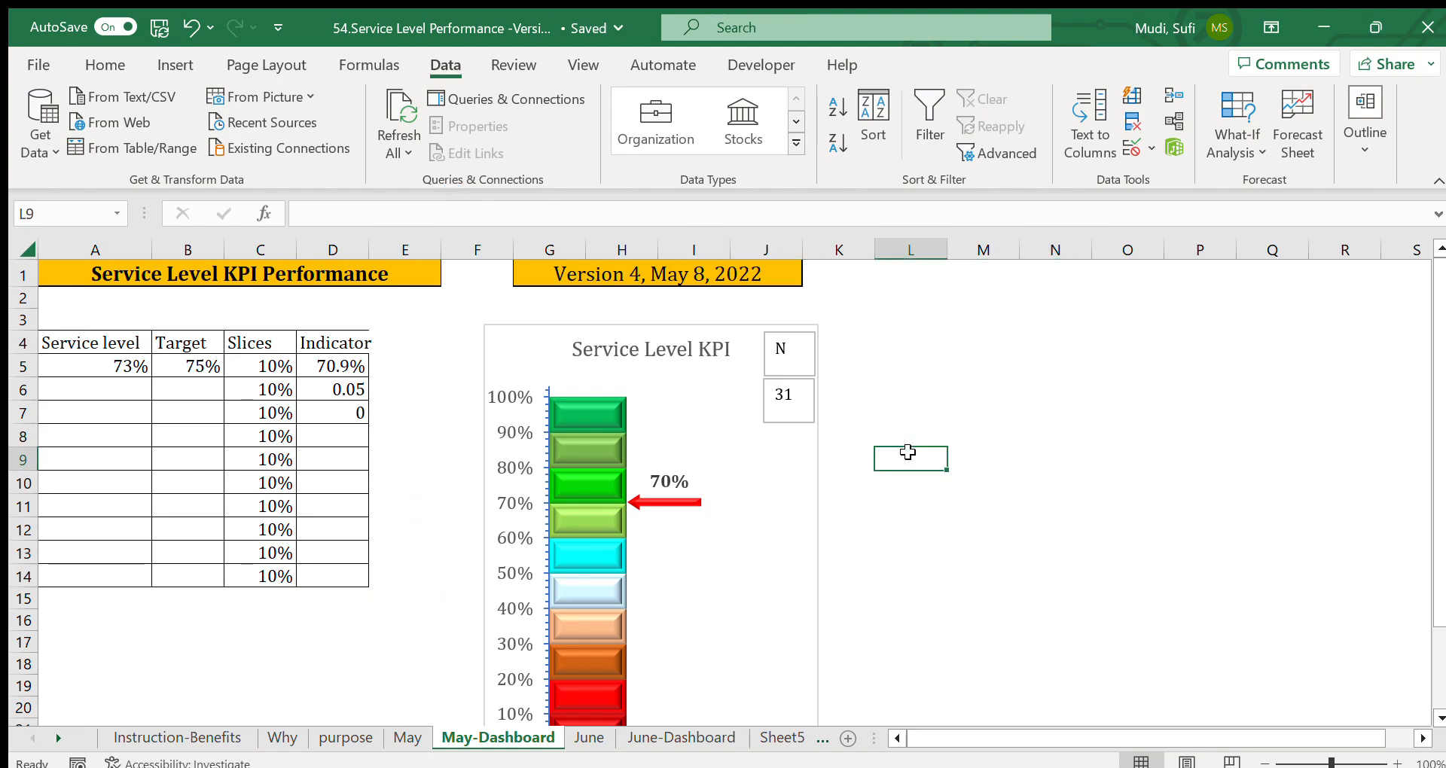
pyautogui.click(411, 573)
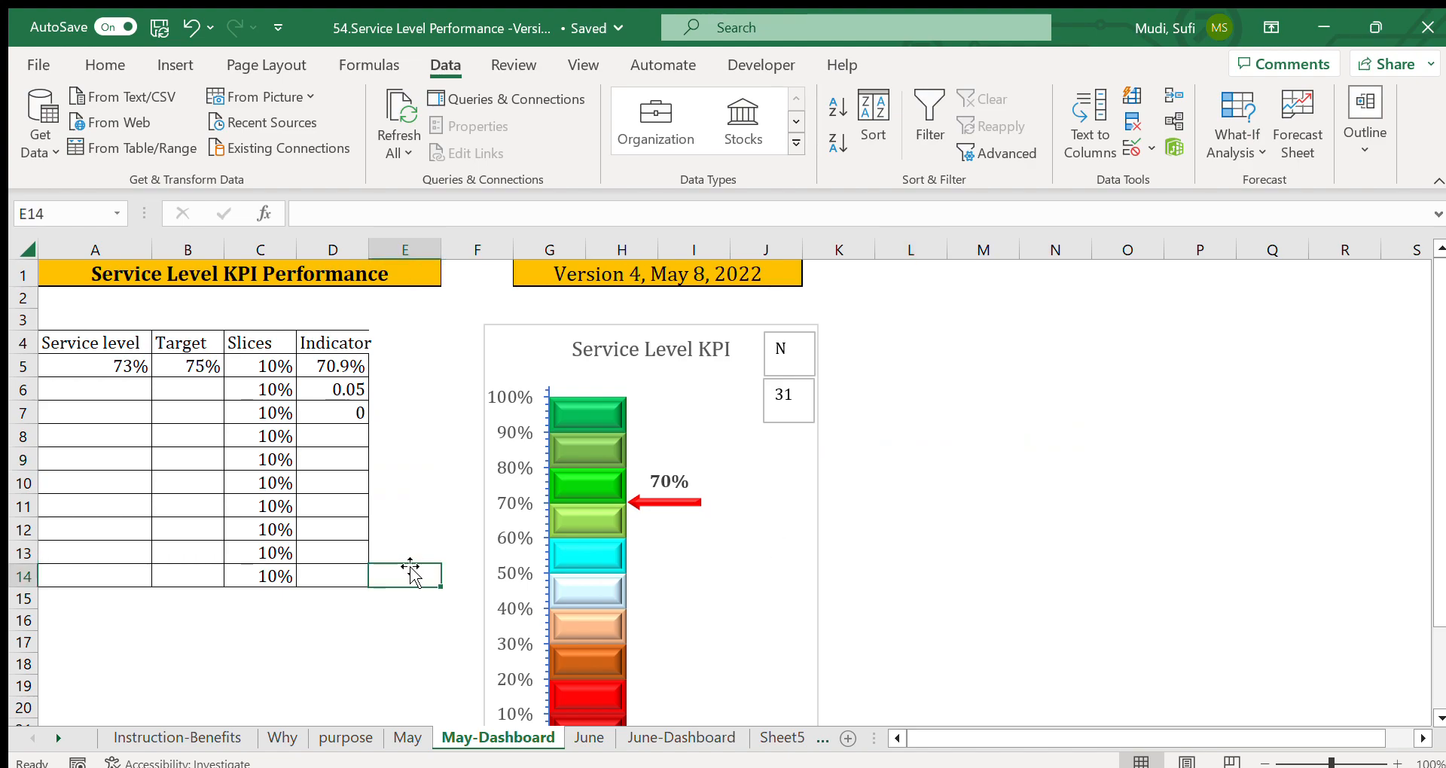
# - Refresh all workbook data from the May sheet and inspect the Service Level KPI chart on the May-Dashboard
pyautogui.click(401, 739)
pyautogui.click(736, 558)
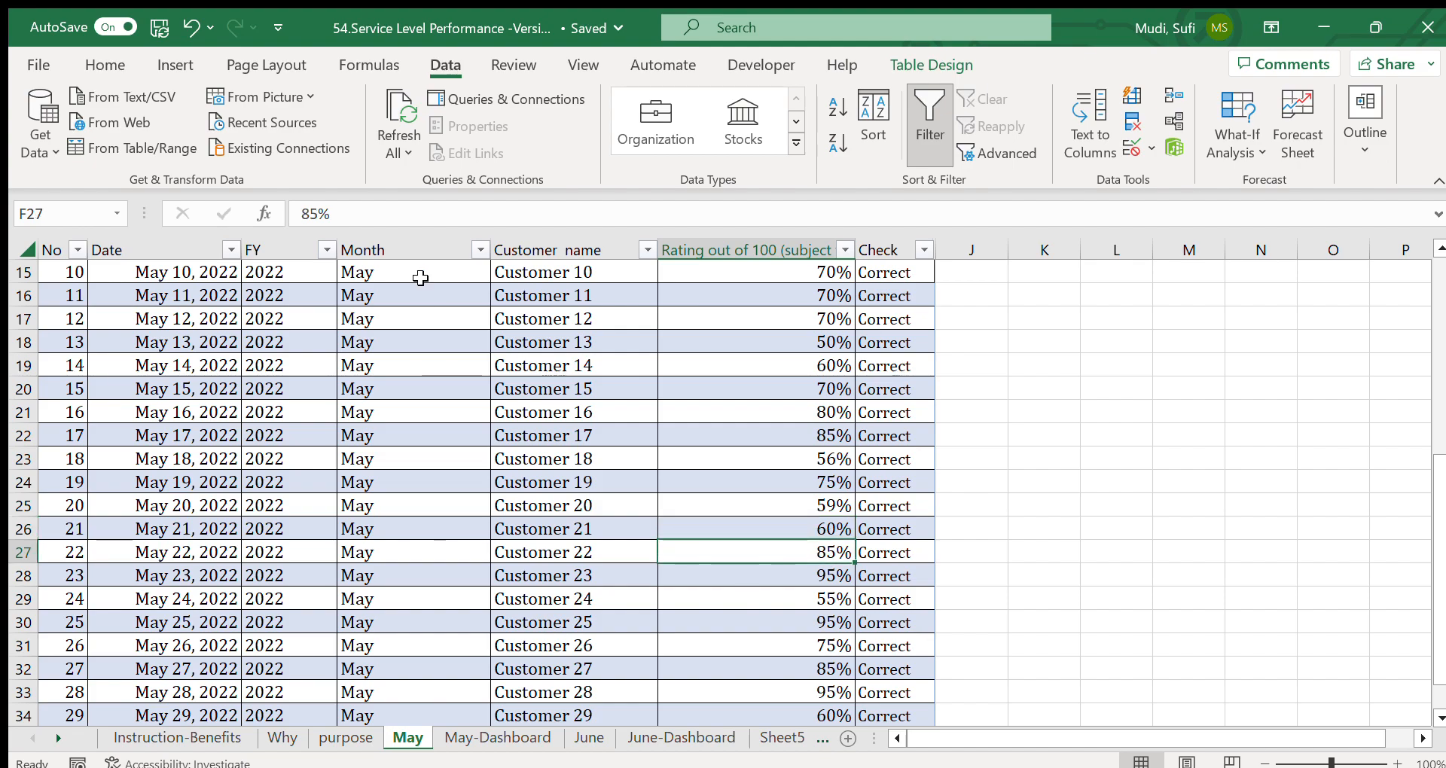
pyautogui.click(379, 130)
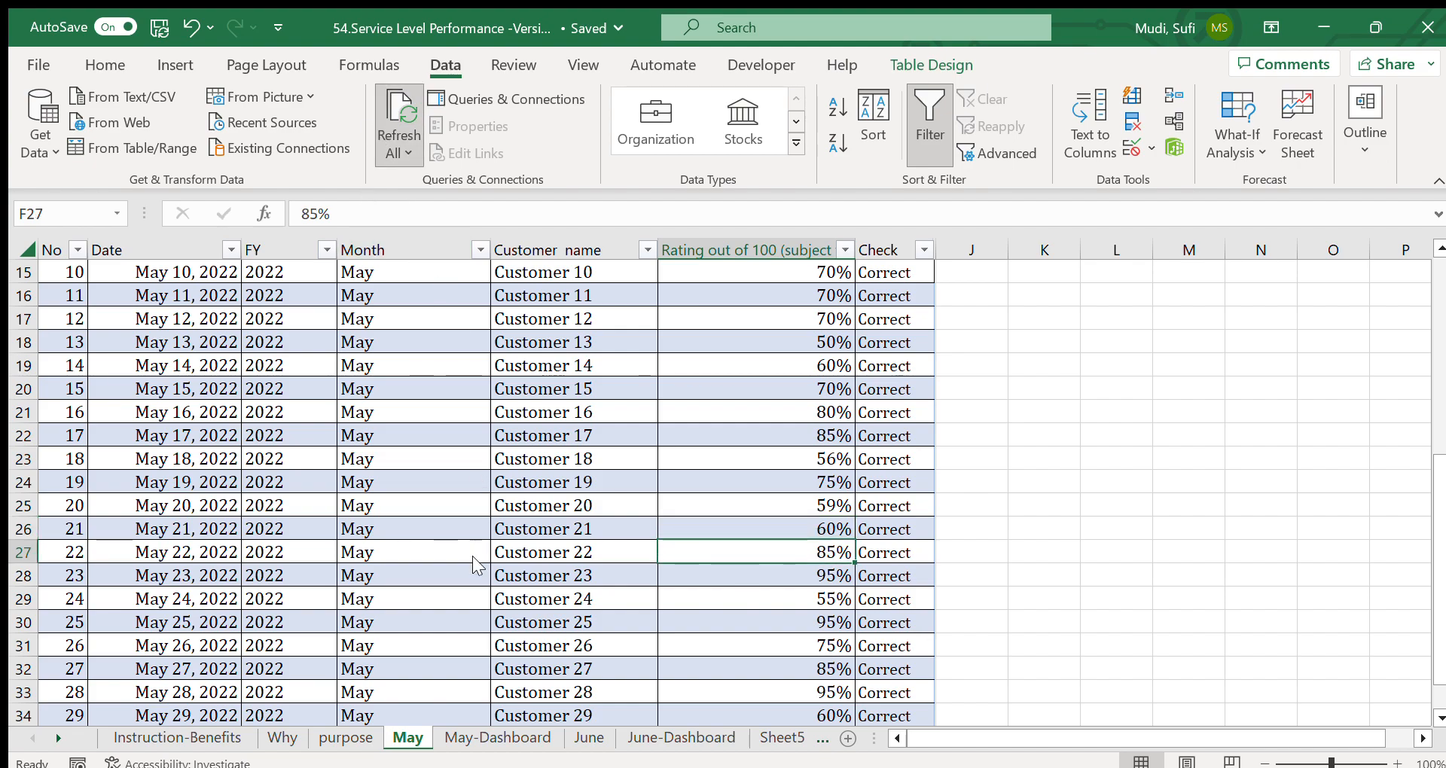
pyautogui.click(452, 735)
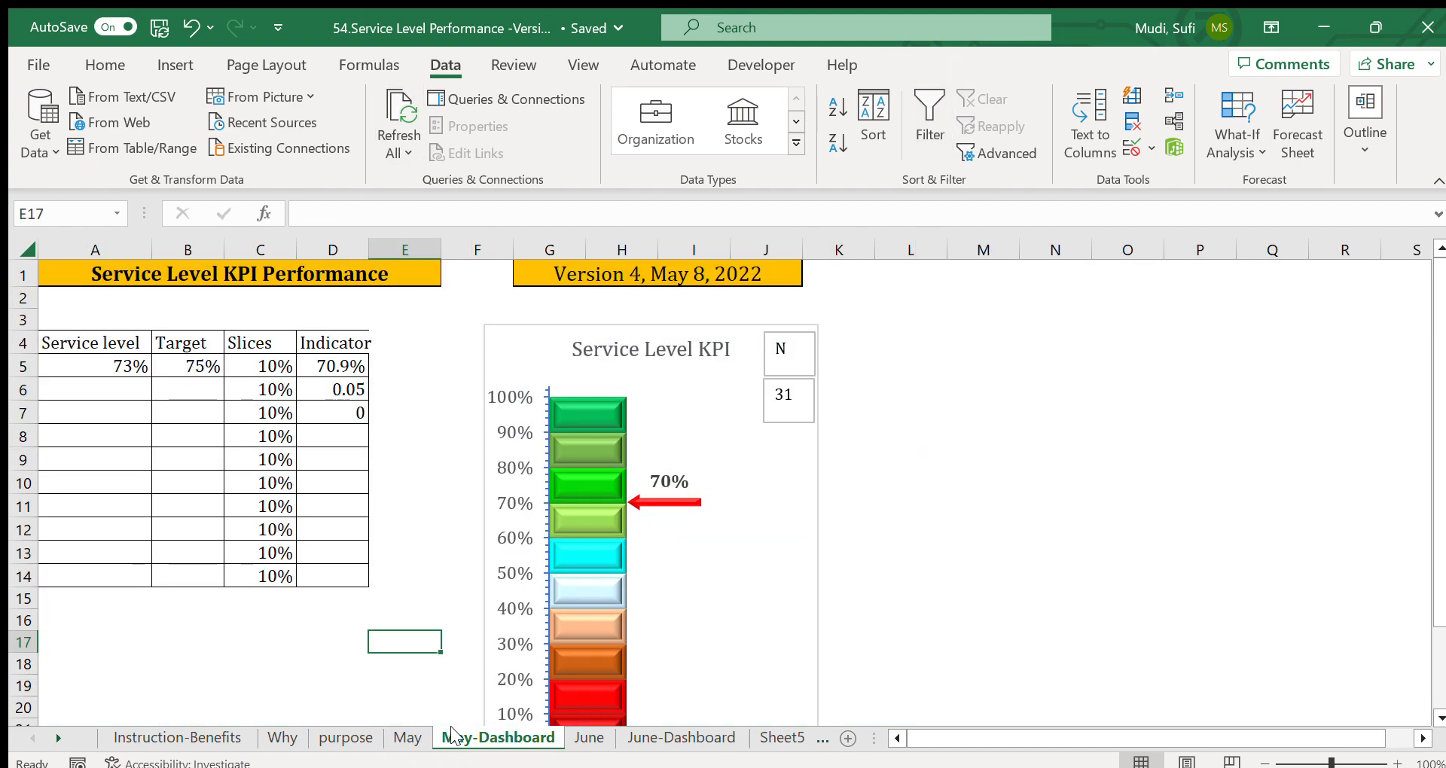
pyautogui.click(323, 658)
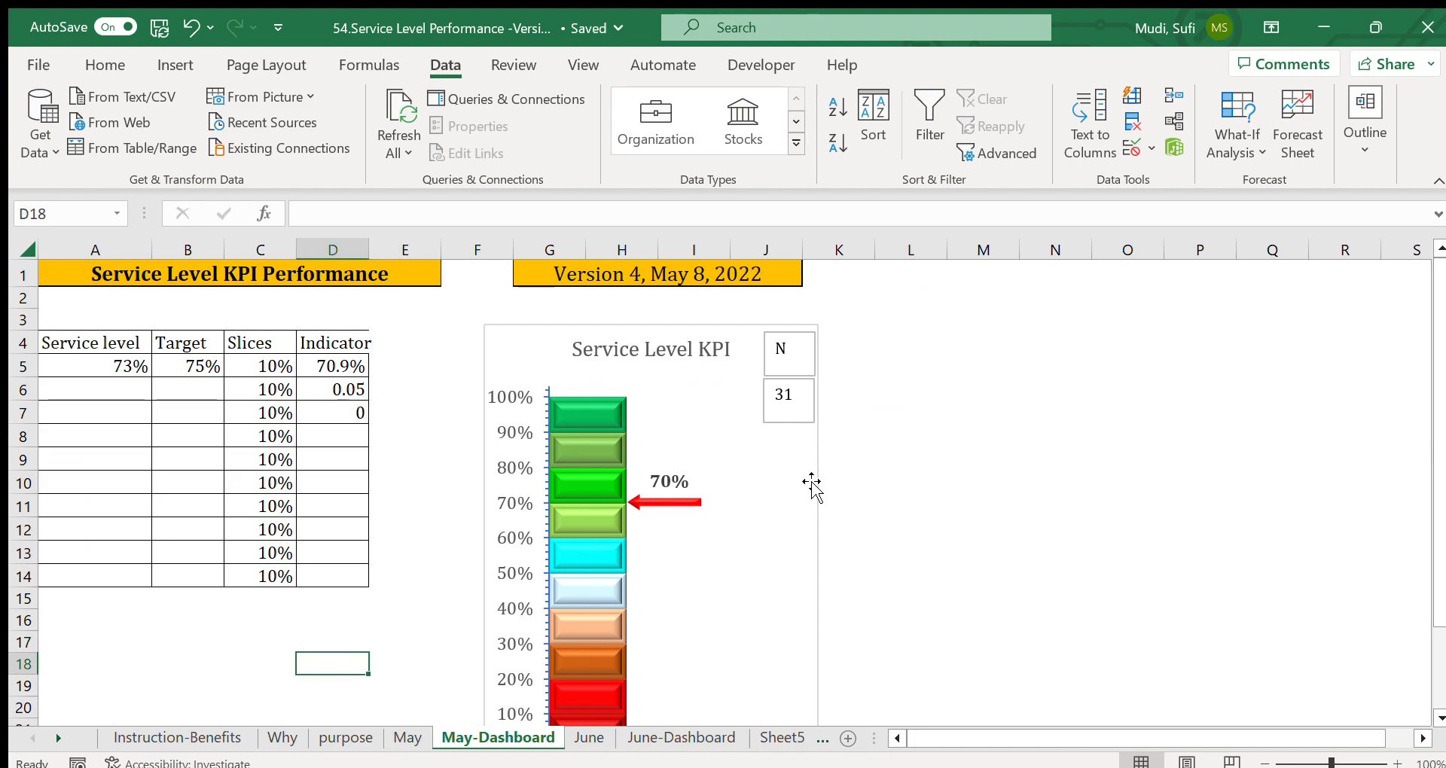
pyautogui.click(762, 480)
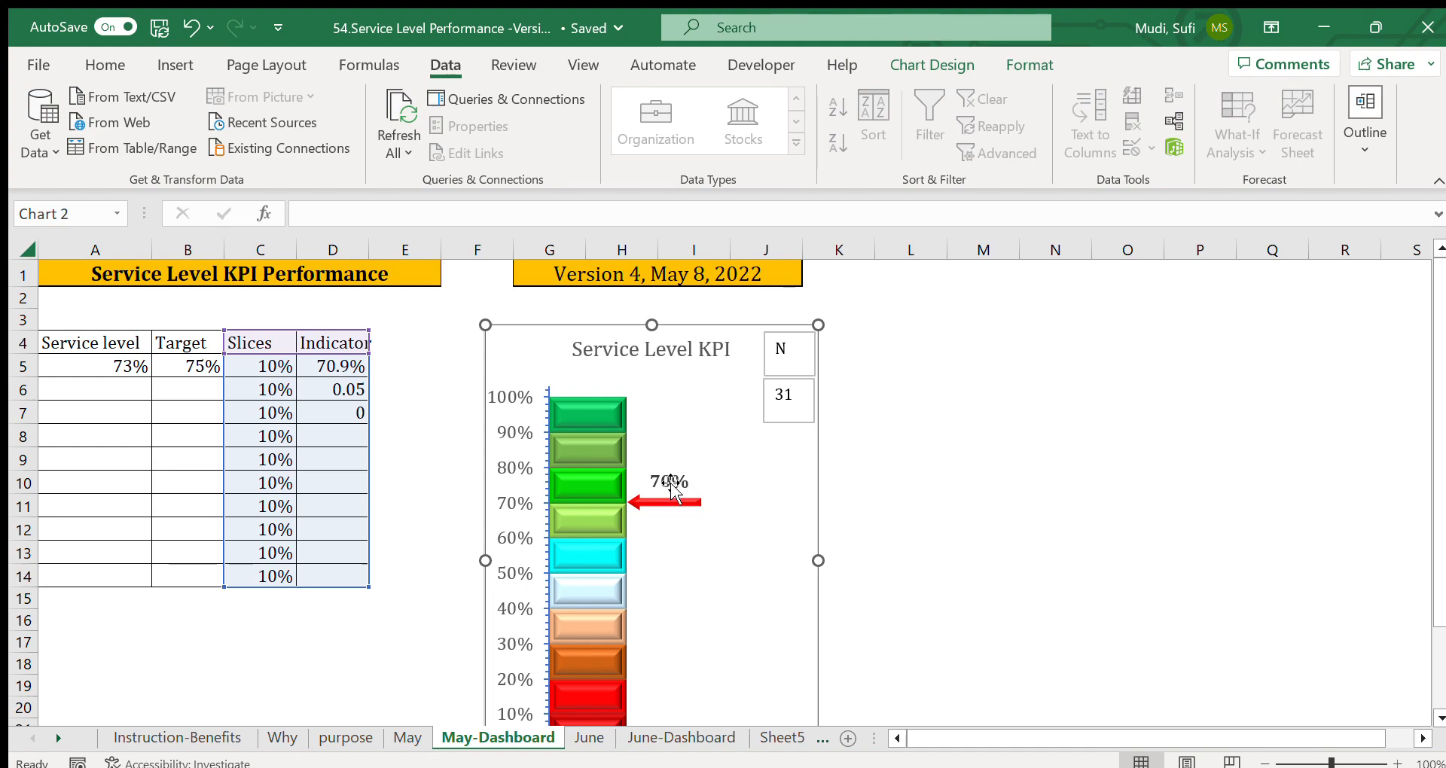
pyautogui.click(983, 521)
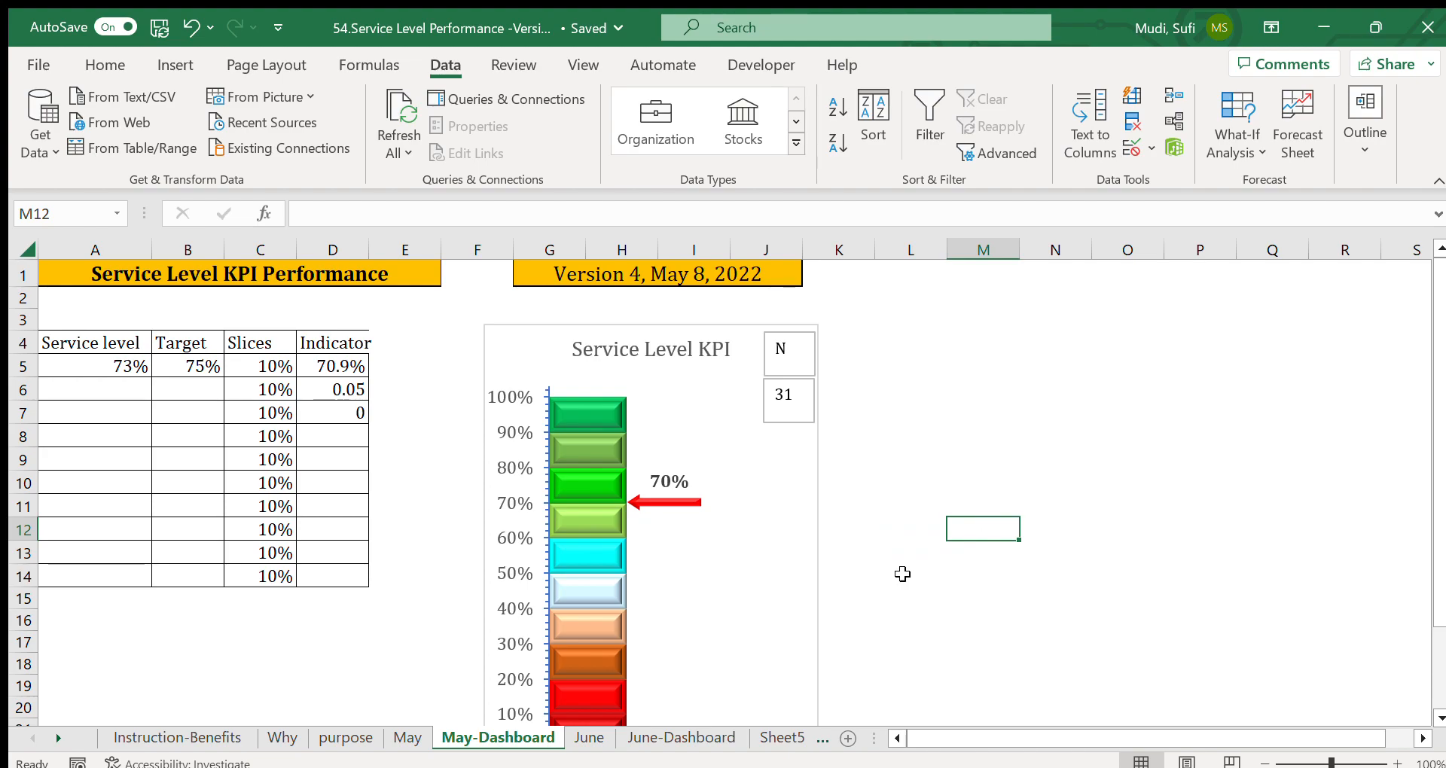
# - Review the first rows of the May table, and inspect the Target value in cell B5 on the May-Dashboard
pyautogui.click(407, 738)
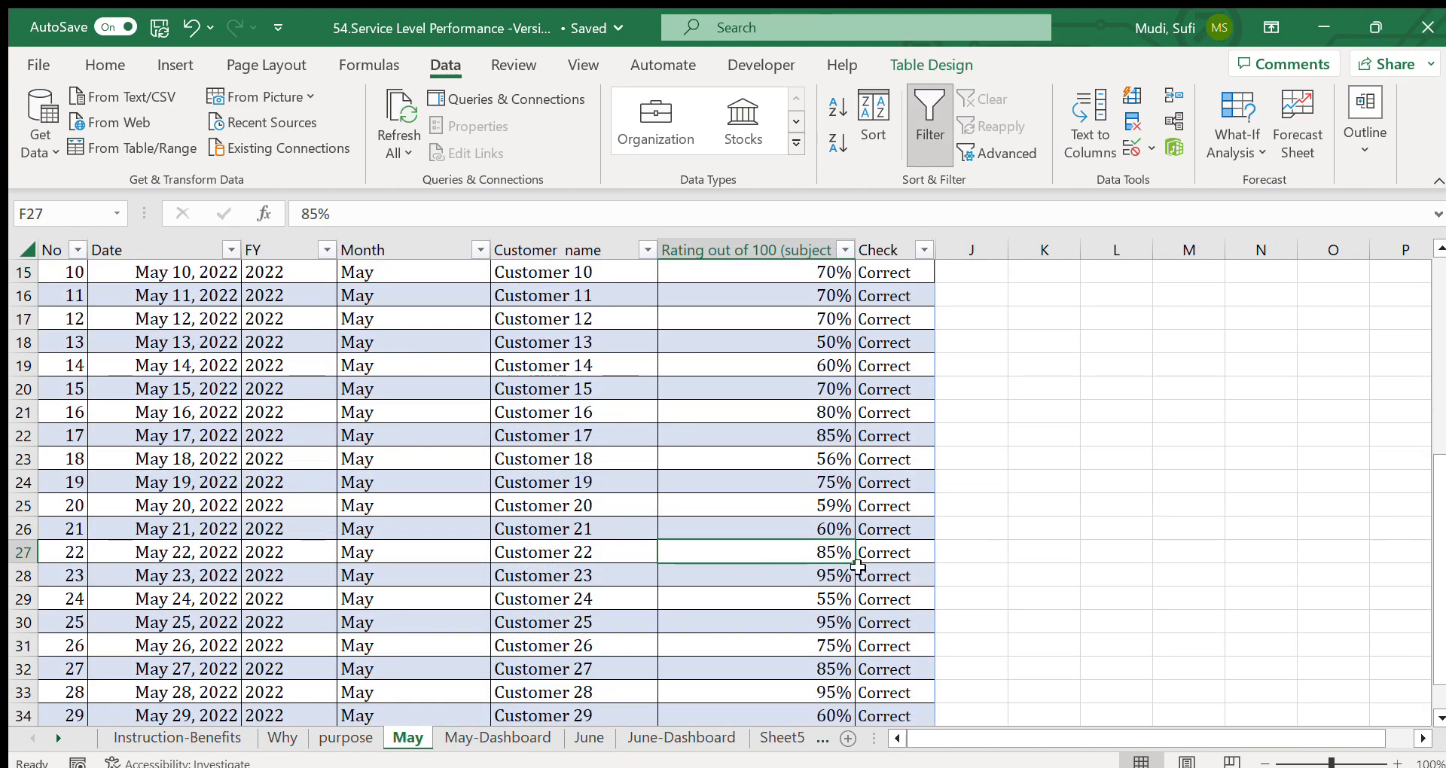
pyautogui.moveTo(1429, 470); pyautogui.dragTo(1418, 272)
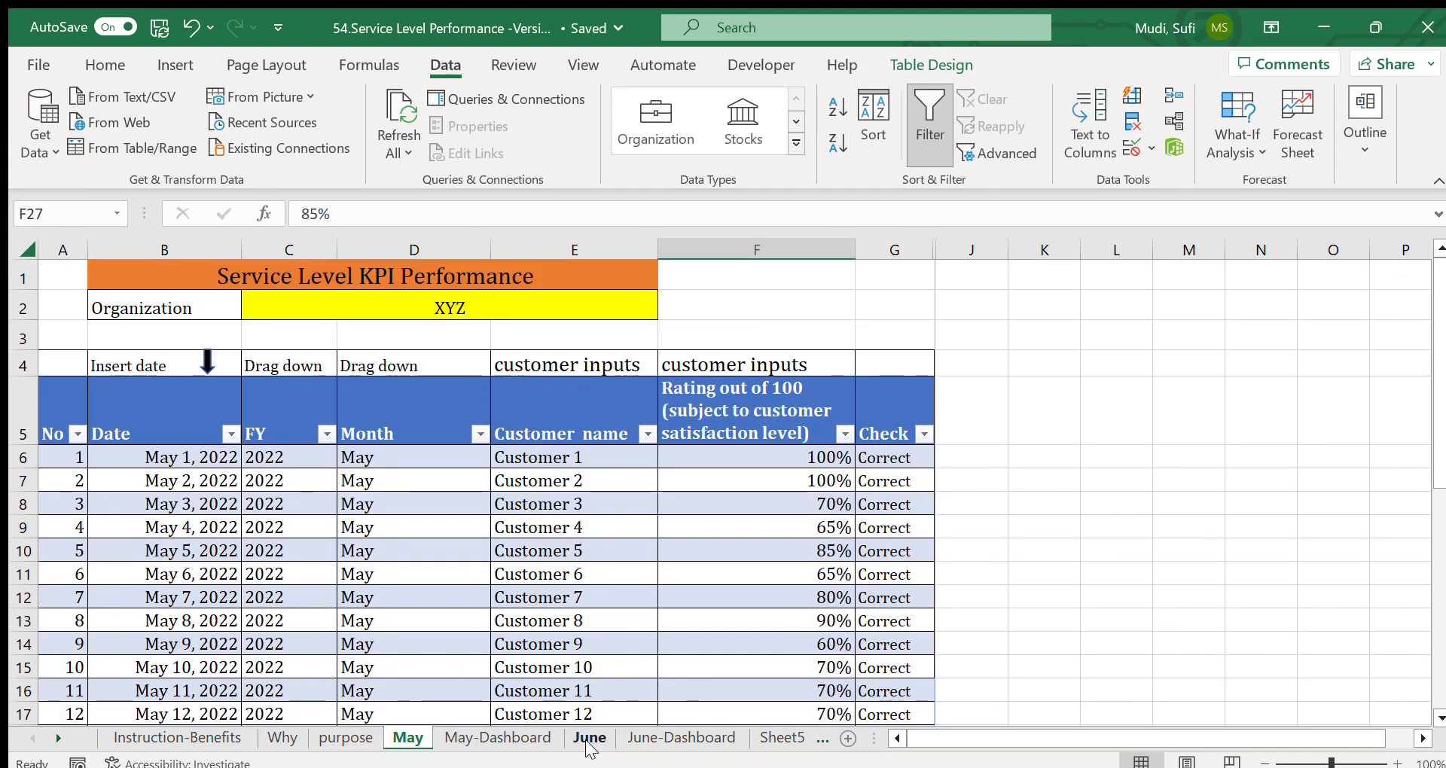
pyautogui.click(525, 742)
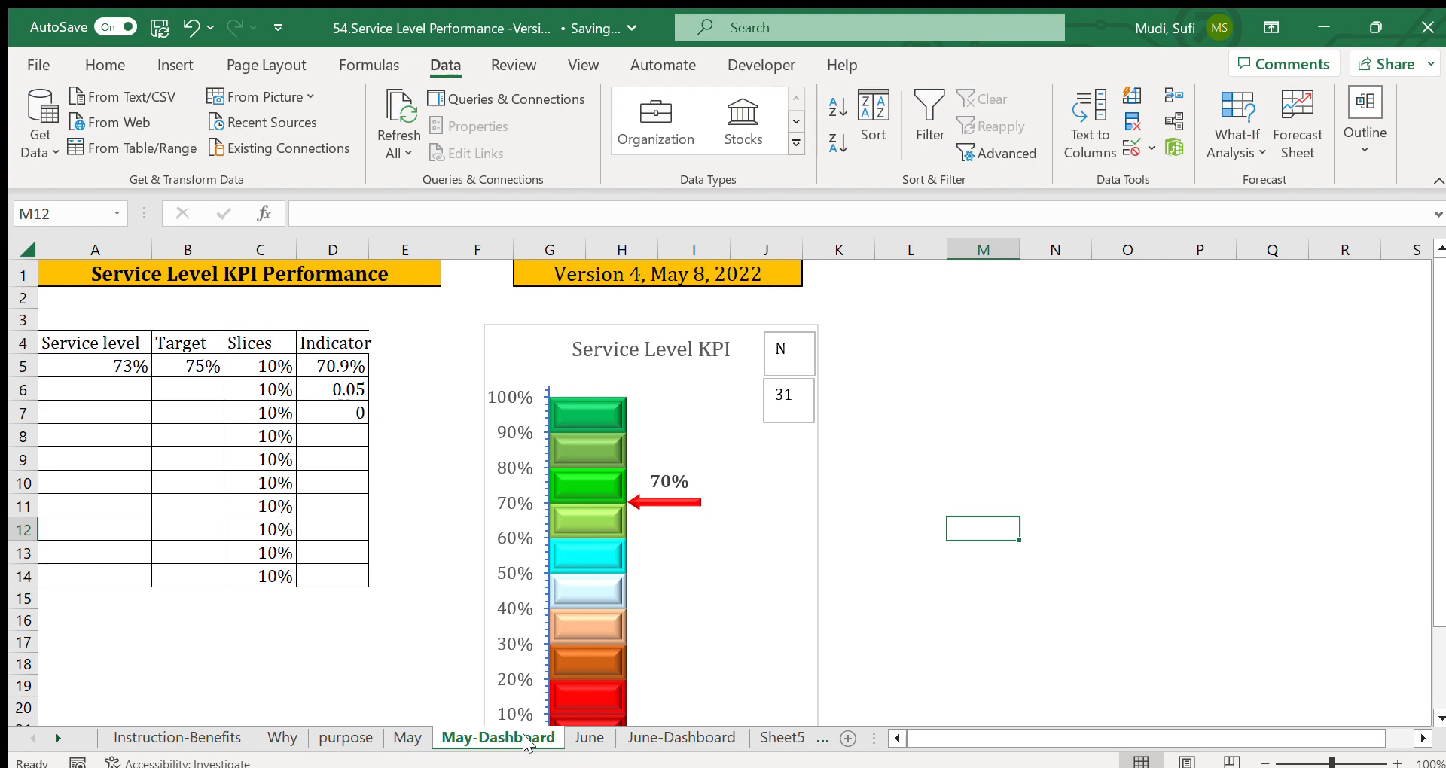
pyautogui.click(890, 465)
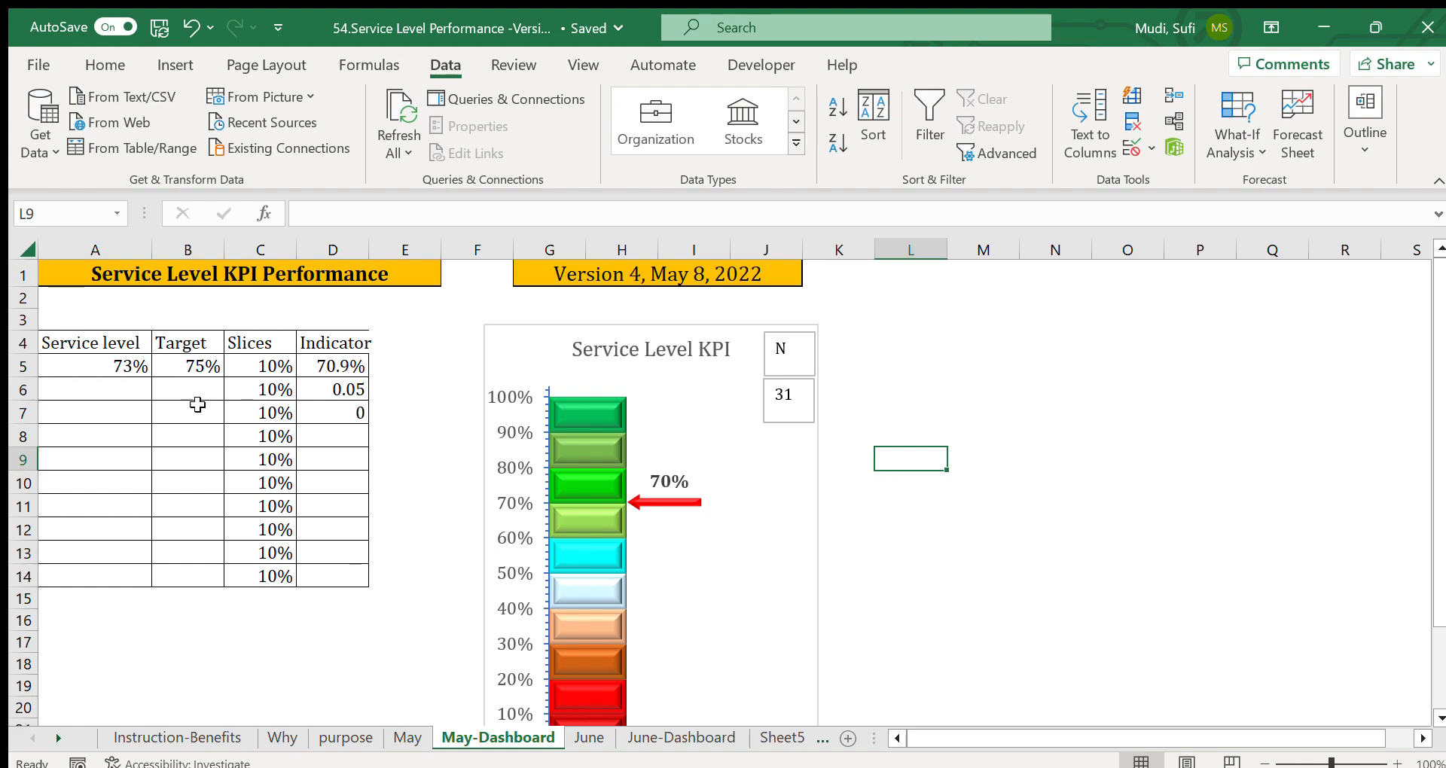
pyautogui.click(195, 360)
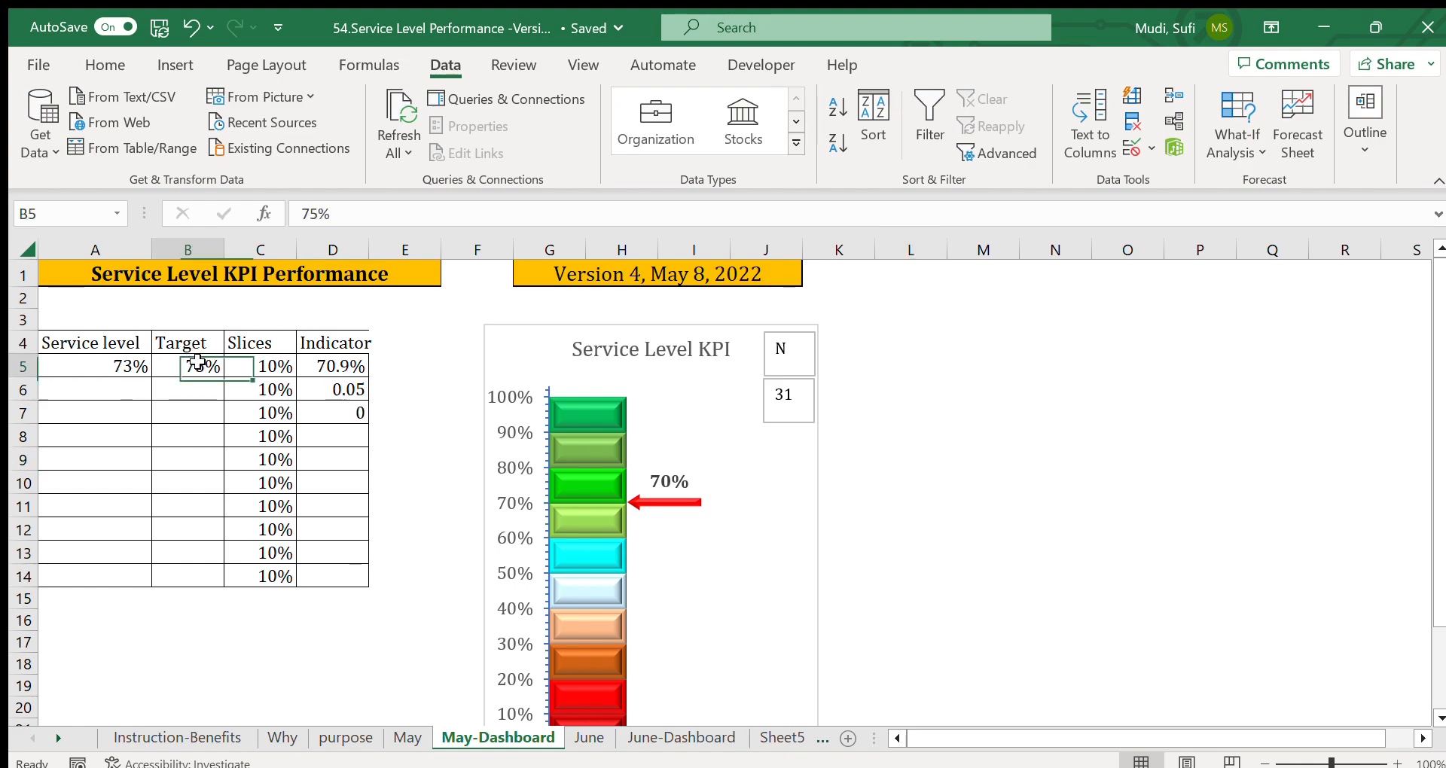
pyautogui.click(1011, 384)
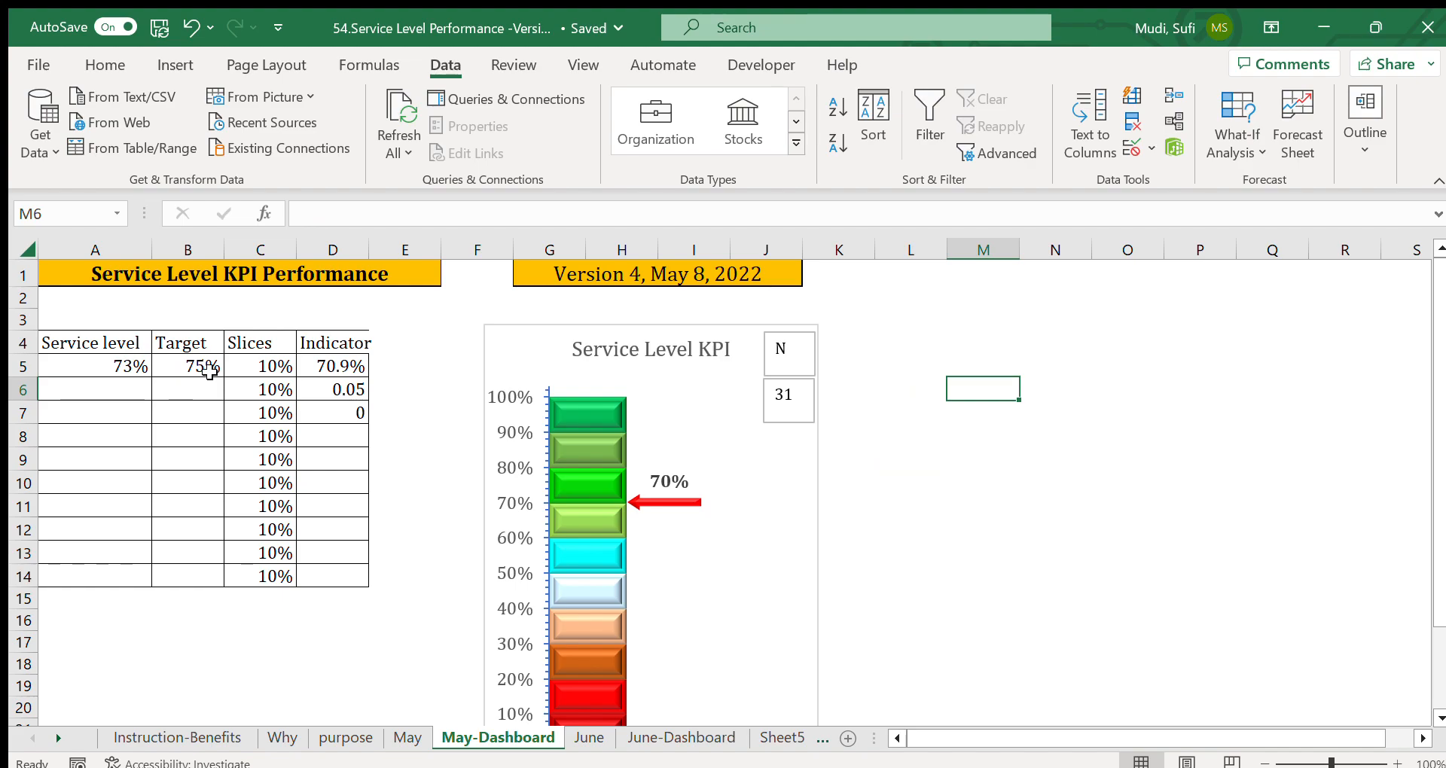
pyautogui.click(345, 634)
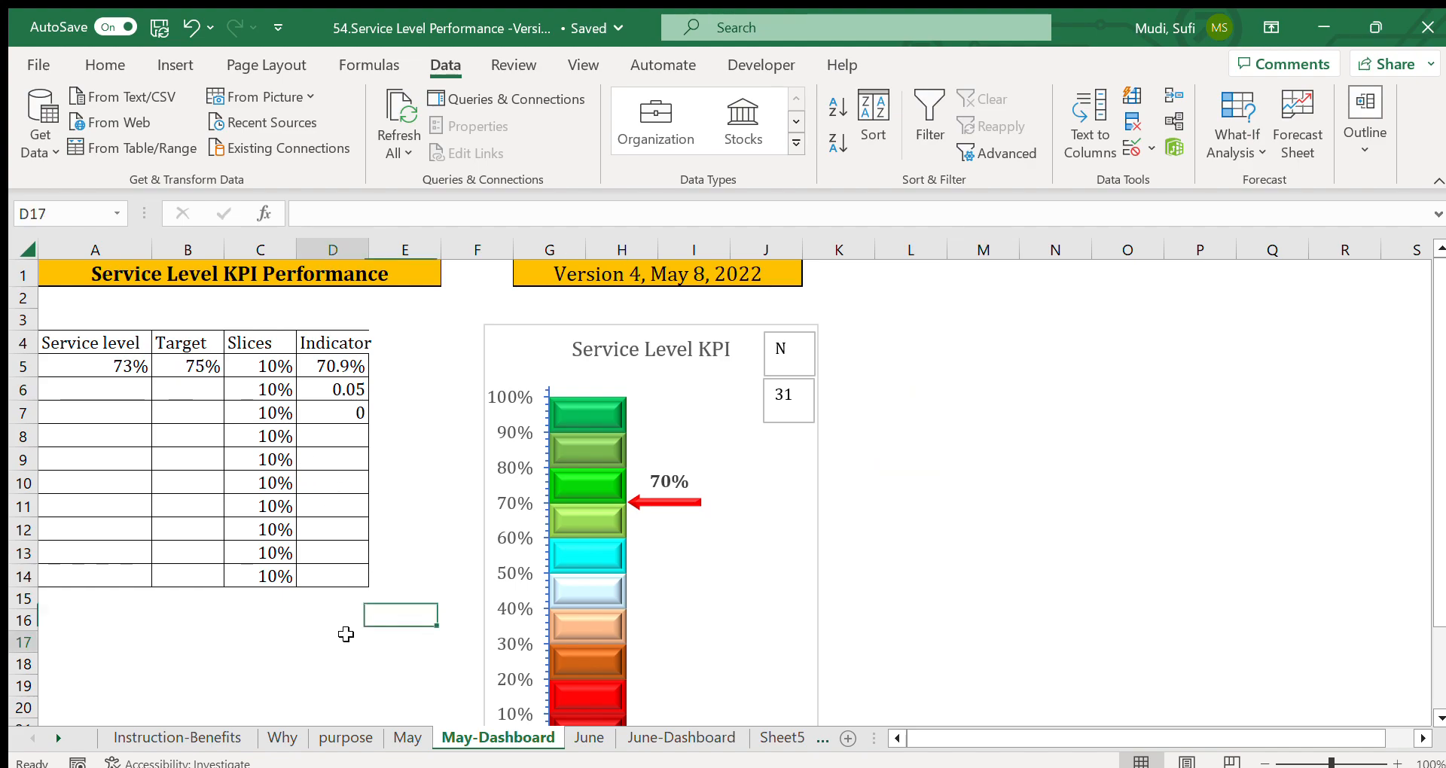
# - Inspect the first date on the May and June sheets, and select the June table's records from the Date through Check columns
pyautogui.click(407, 737)
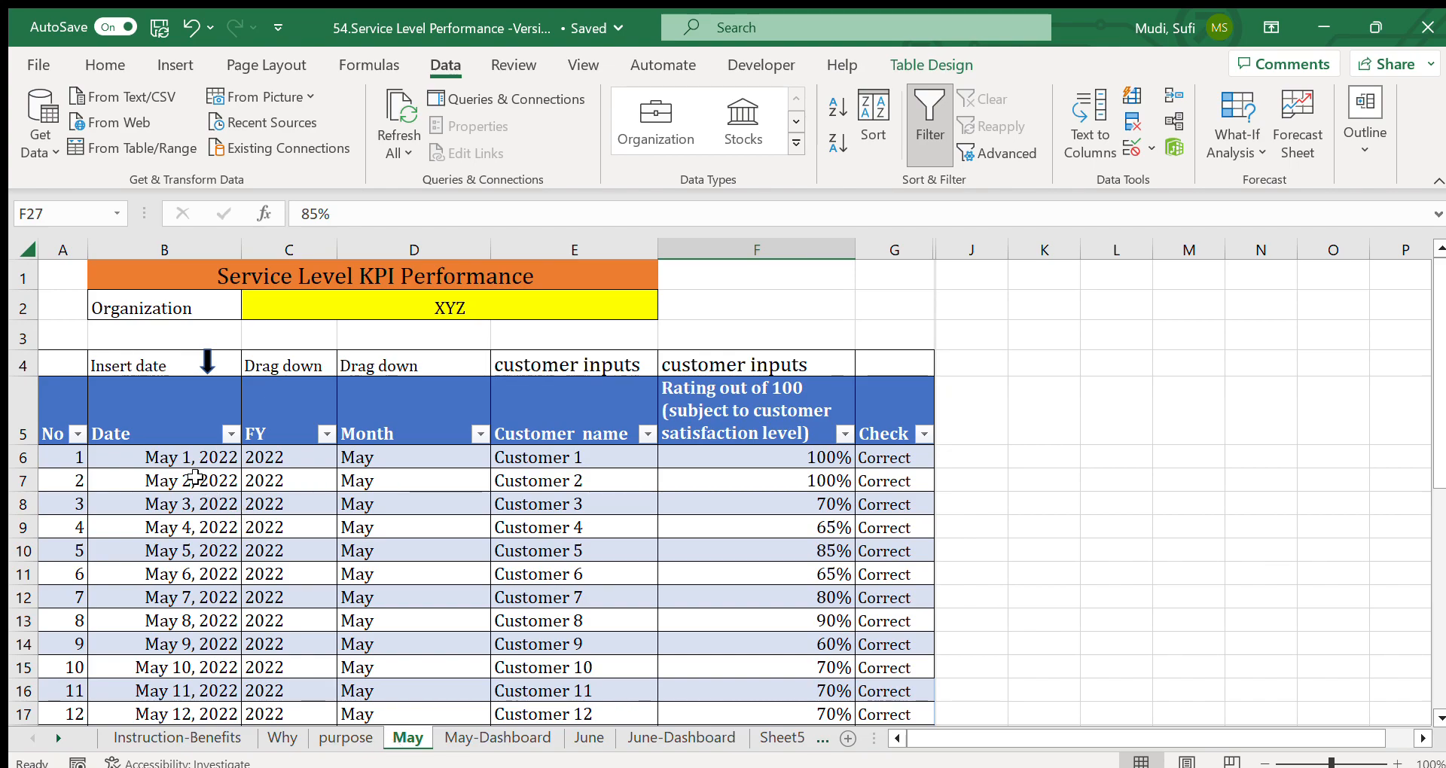
pyautogui.click(183, 458)
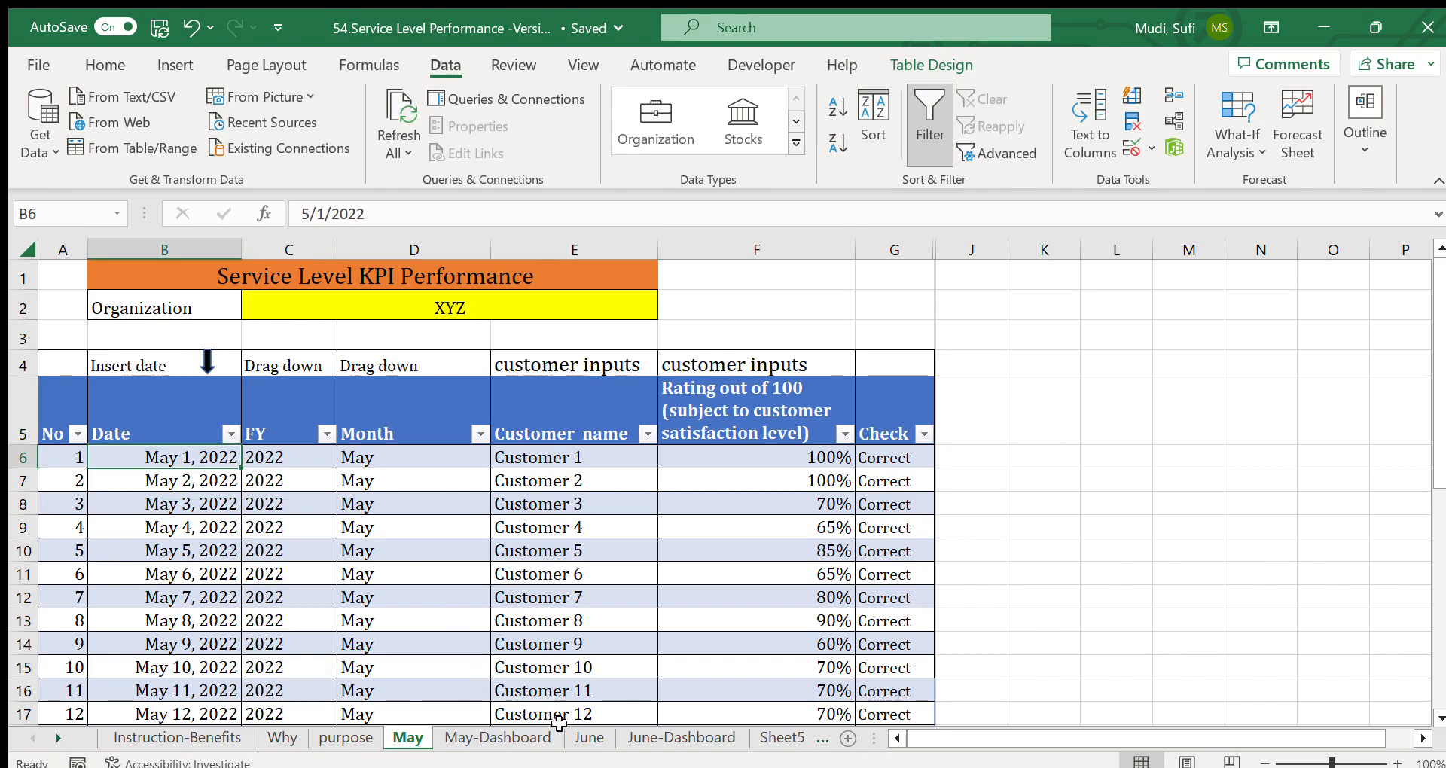
pyautogui.click(589, 738)
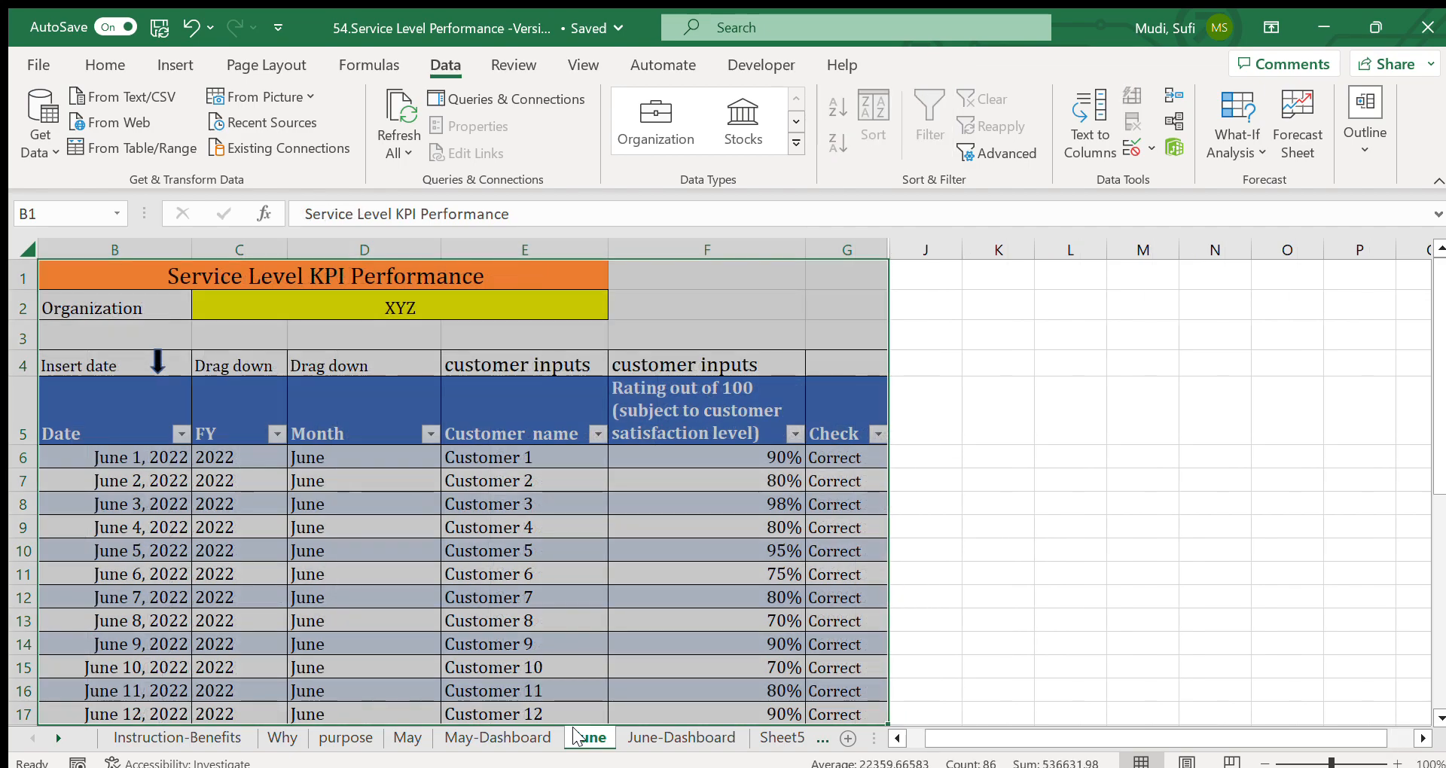
pyautogui.click(143, 458)
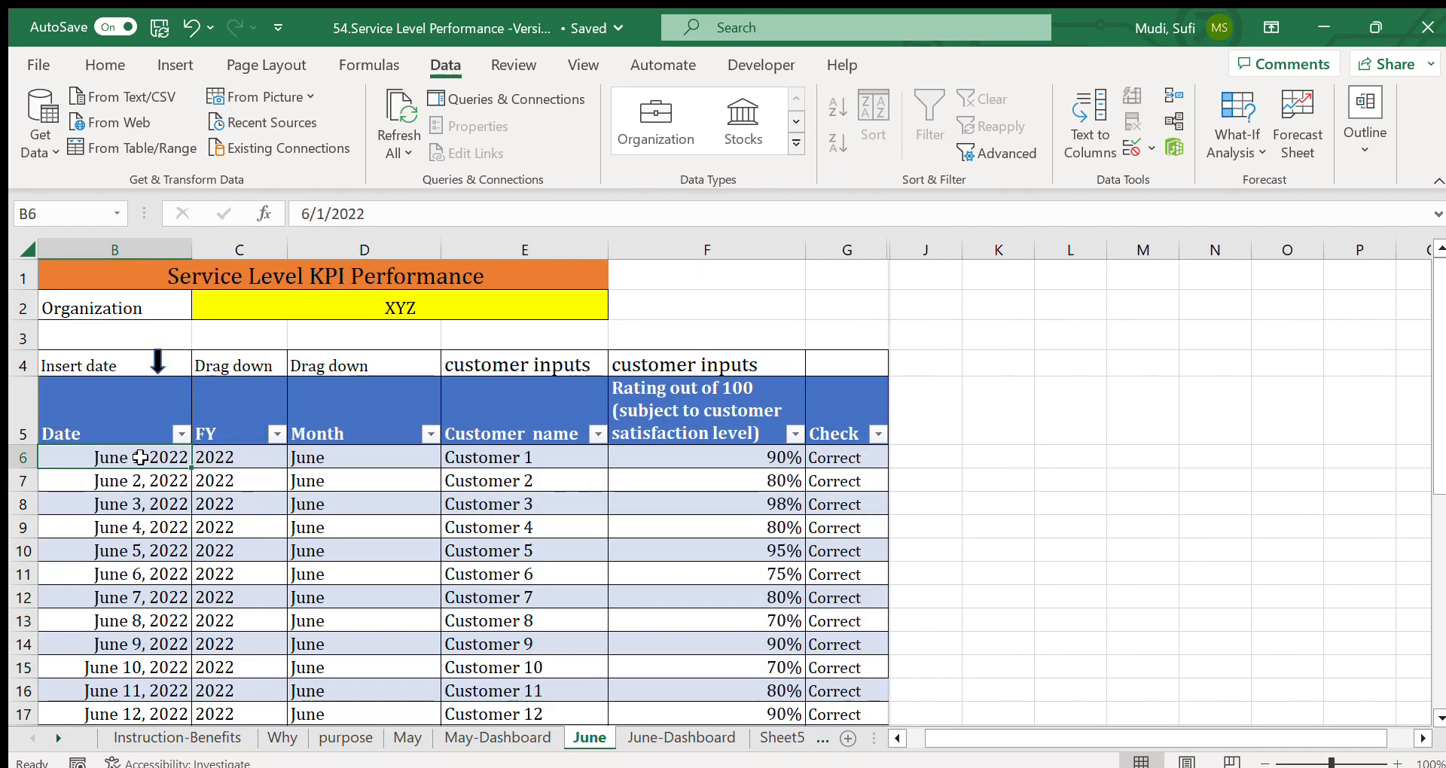
pyautogui.moveTo(142, 457); pyautogui.dragTo(823, 690)
pyautogui.moveTo(1442, 482); pyautogui.dragTo(1388, 297)
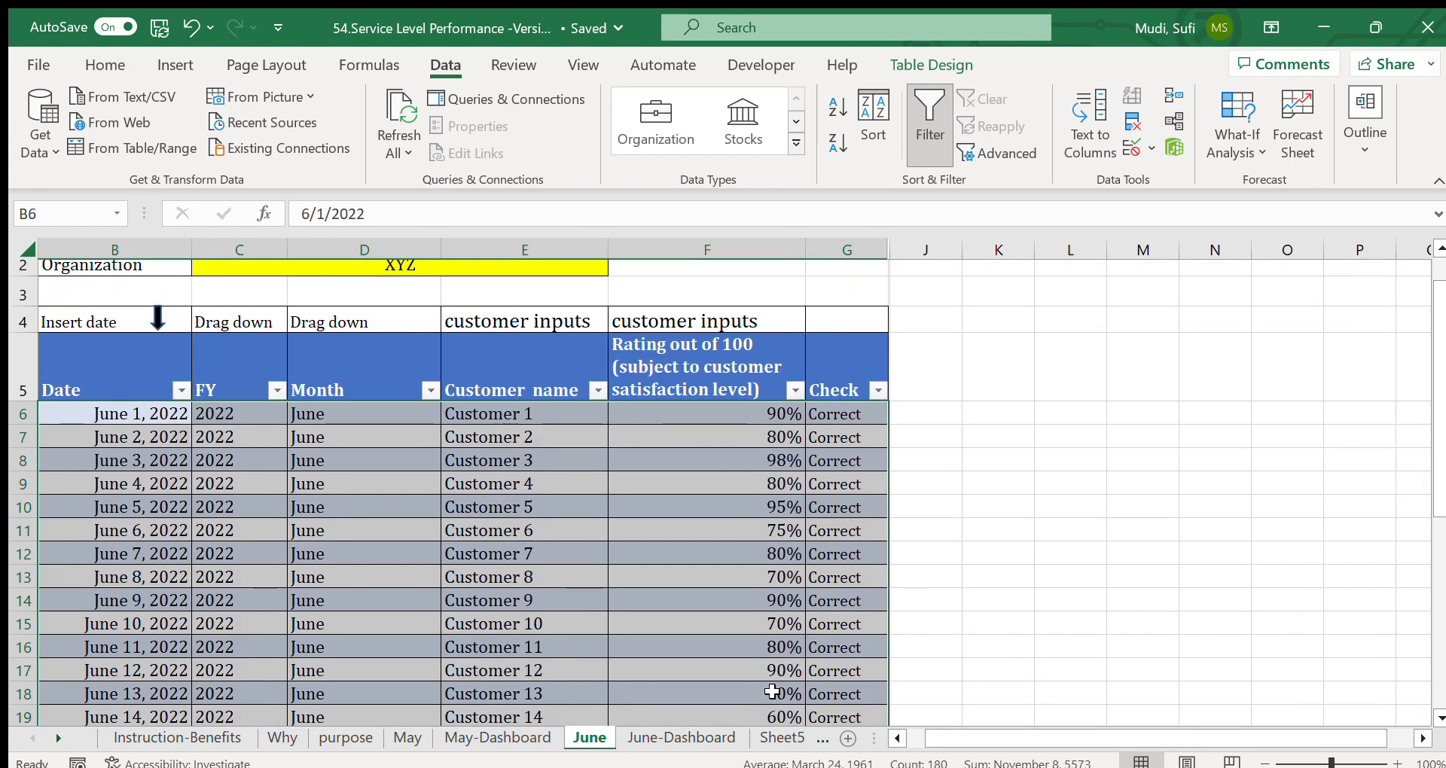
# - View the Service Level Indicator chart on the June-Dashboard and compare it with the chart on the May-Dashboard
pyautogui.click(680, 738)
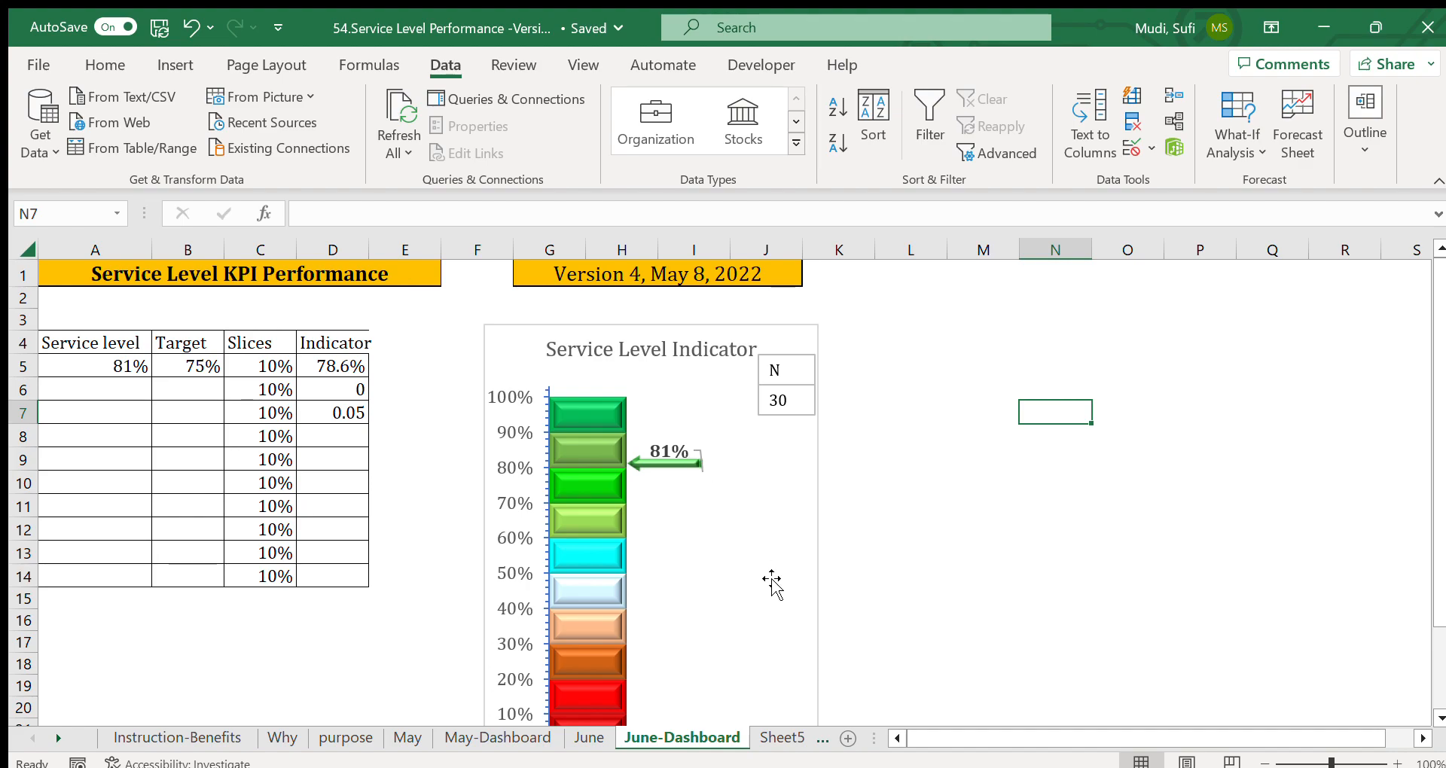
pyautogui.click(593, 738)
pyautogui.click(510, 738)
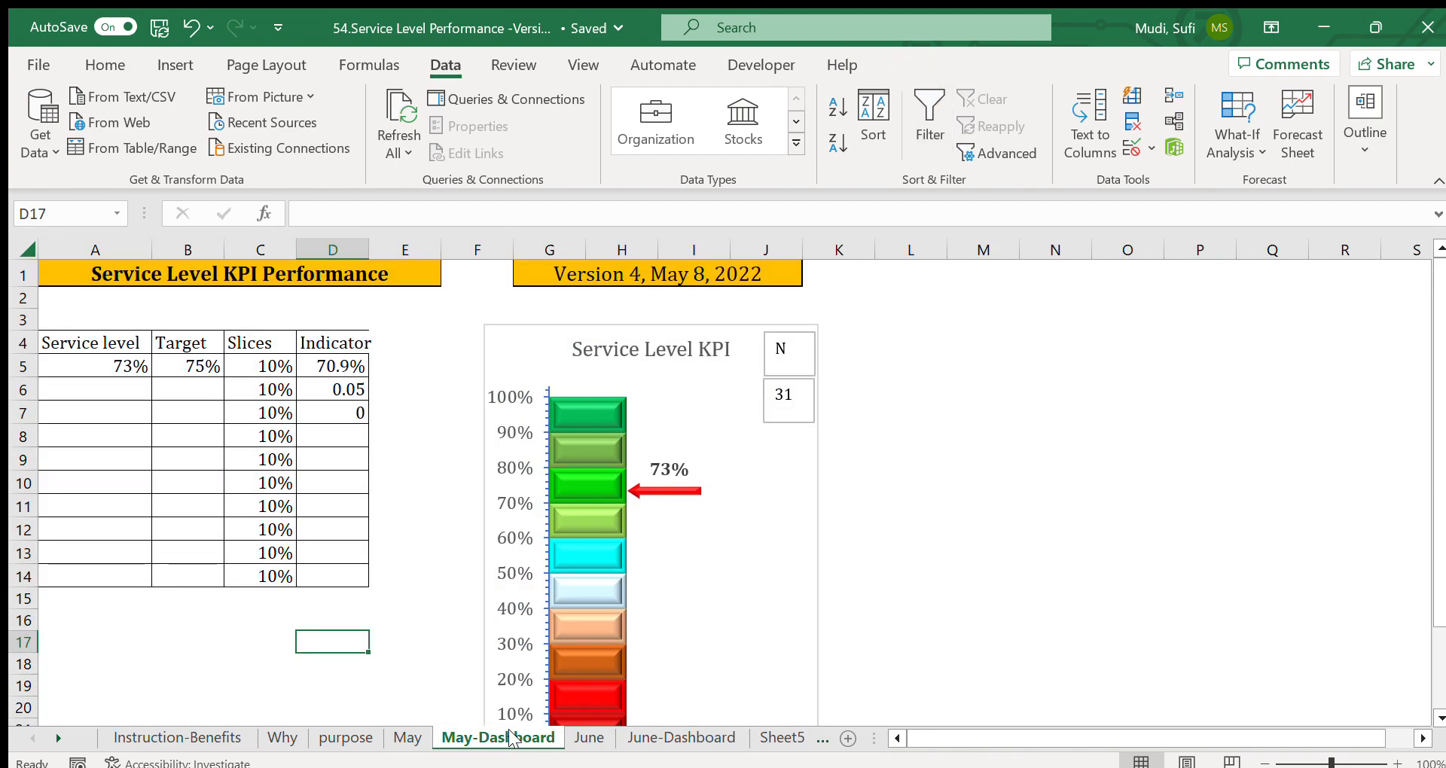
# - Compare the service level charts on the May-Dashboard and June-Dashboard, and select all the rating values in the June table
pyautogui.click(434, 546)
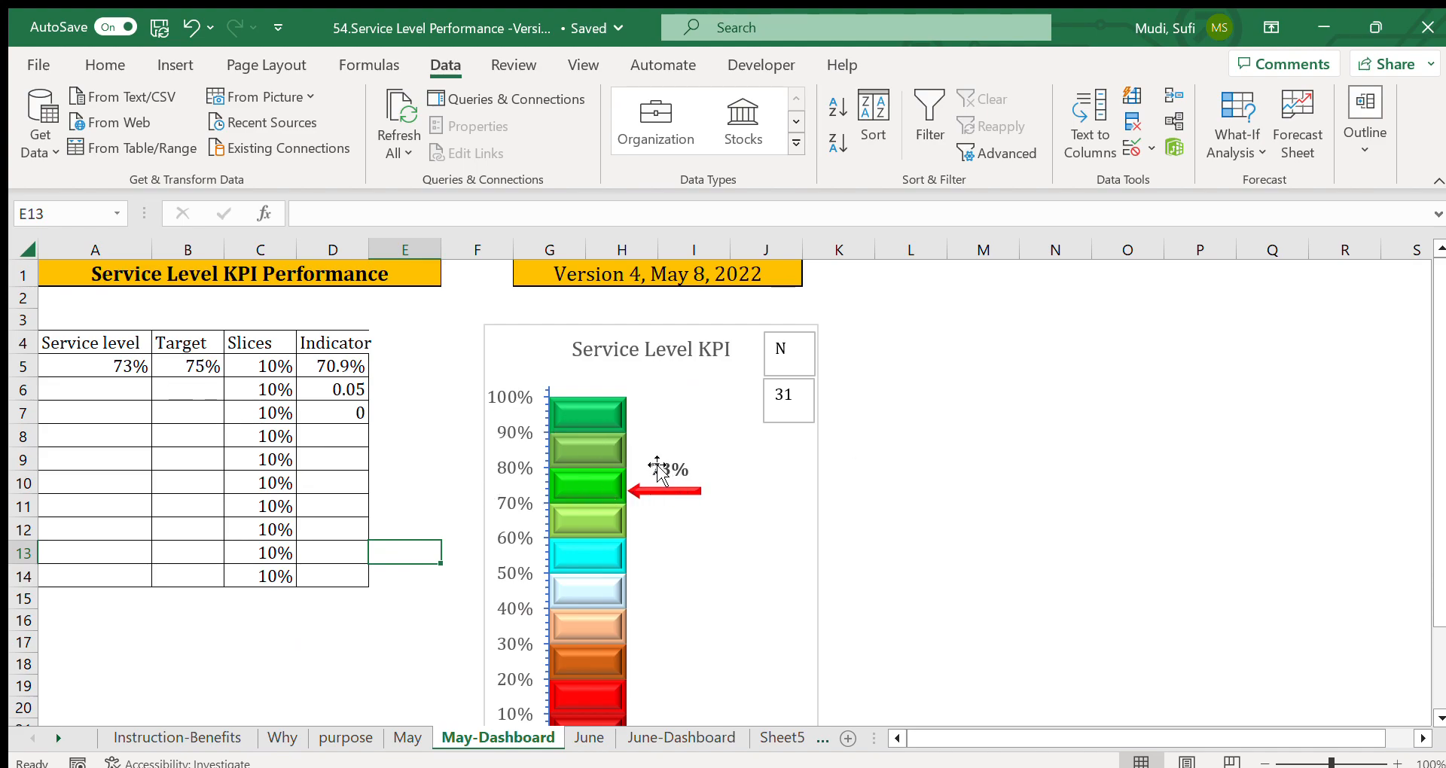
pyautogui.click(638, 734)
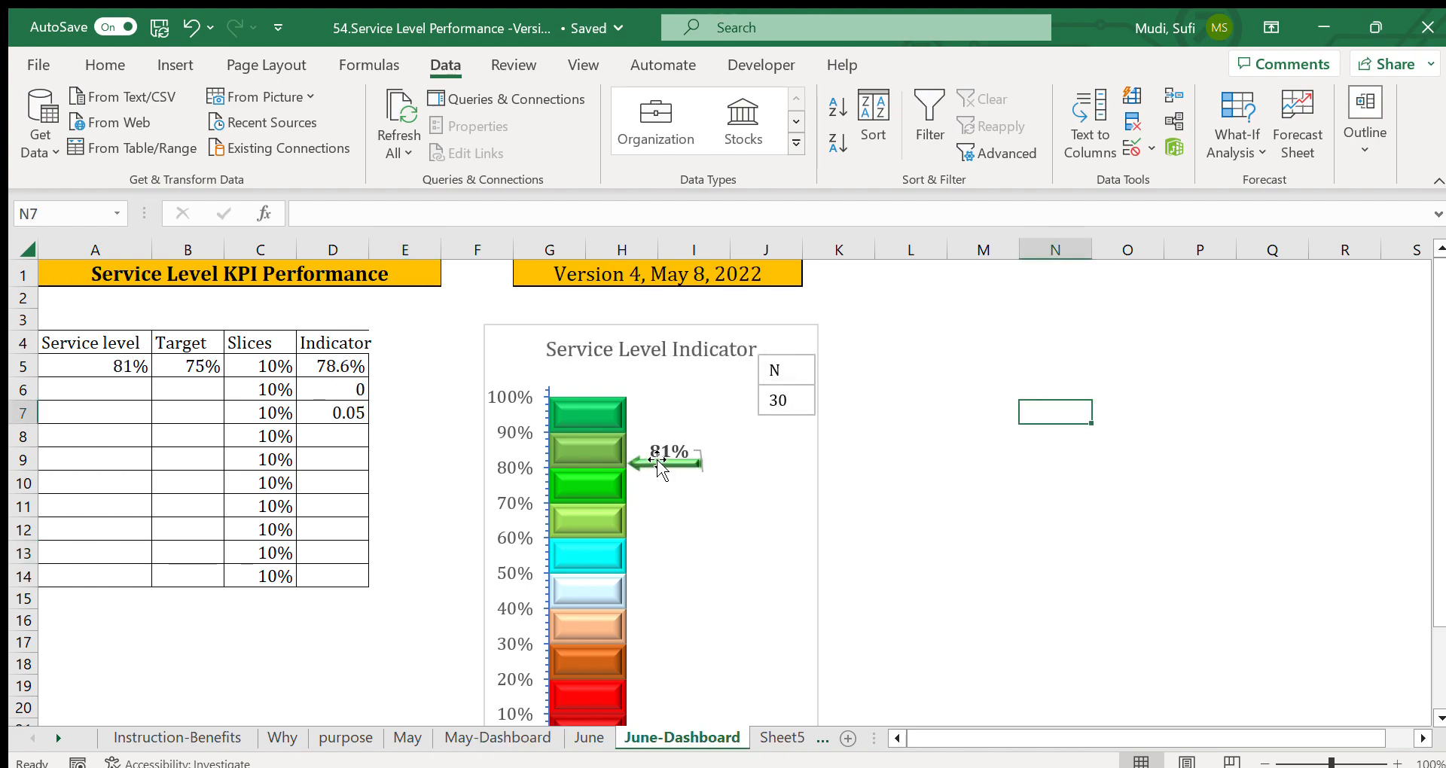
pyautogui.click(576, 735)
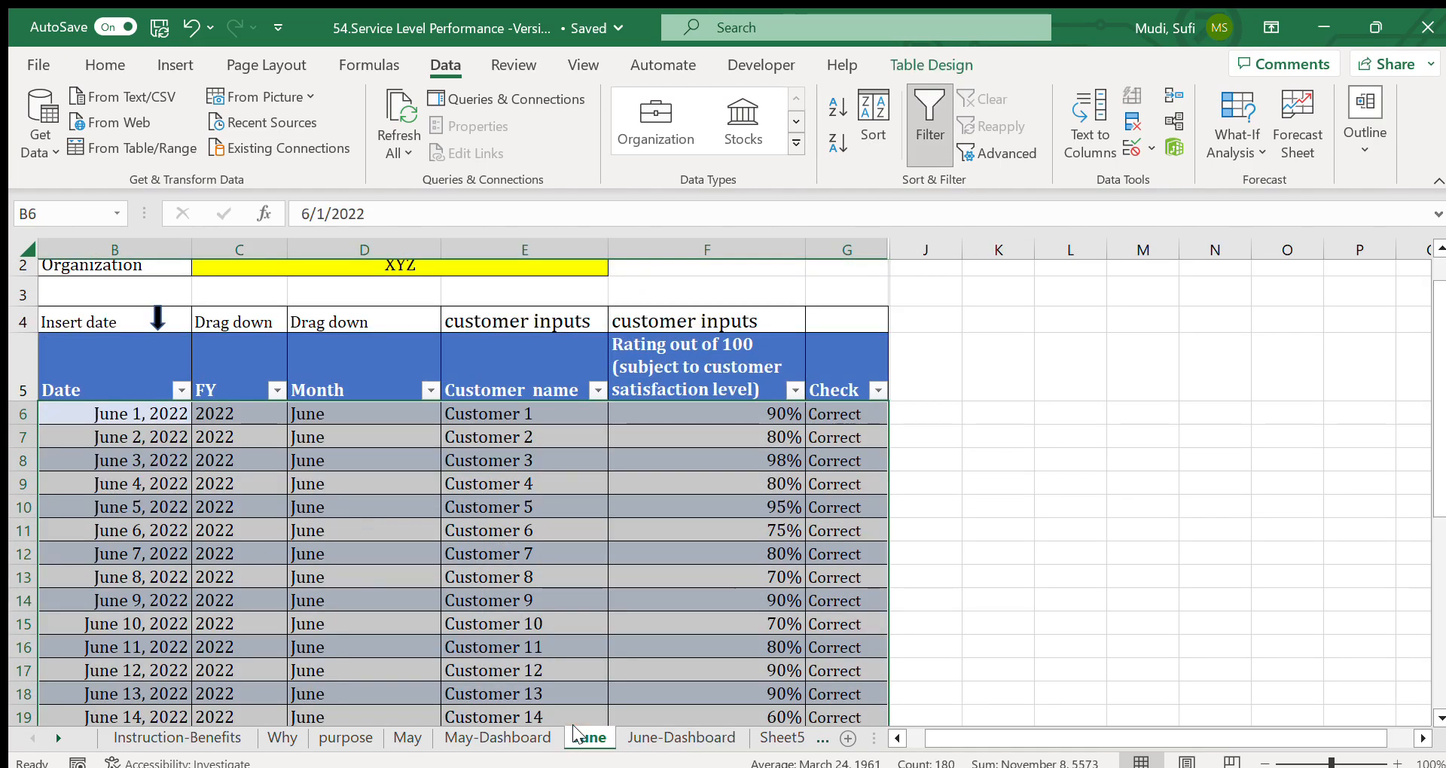
pyautogui.moveTo(737, 419); pyautogui.dragTo(682, 516)
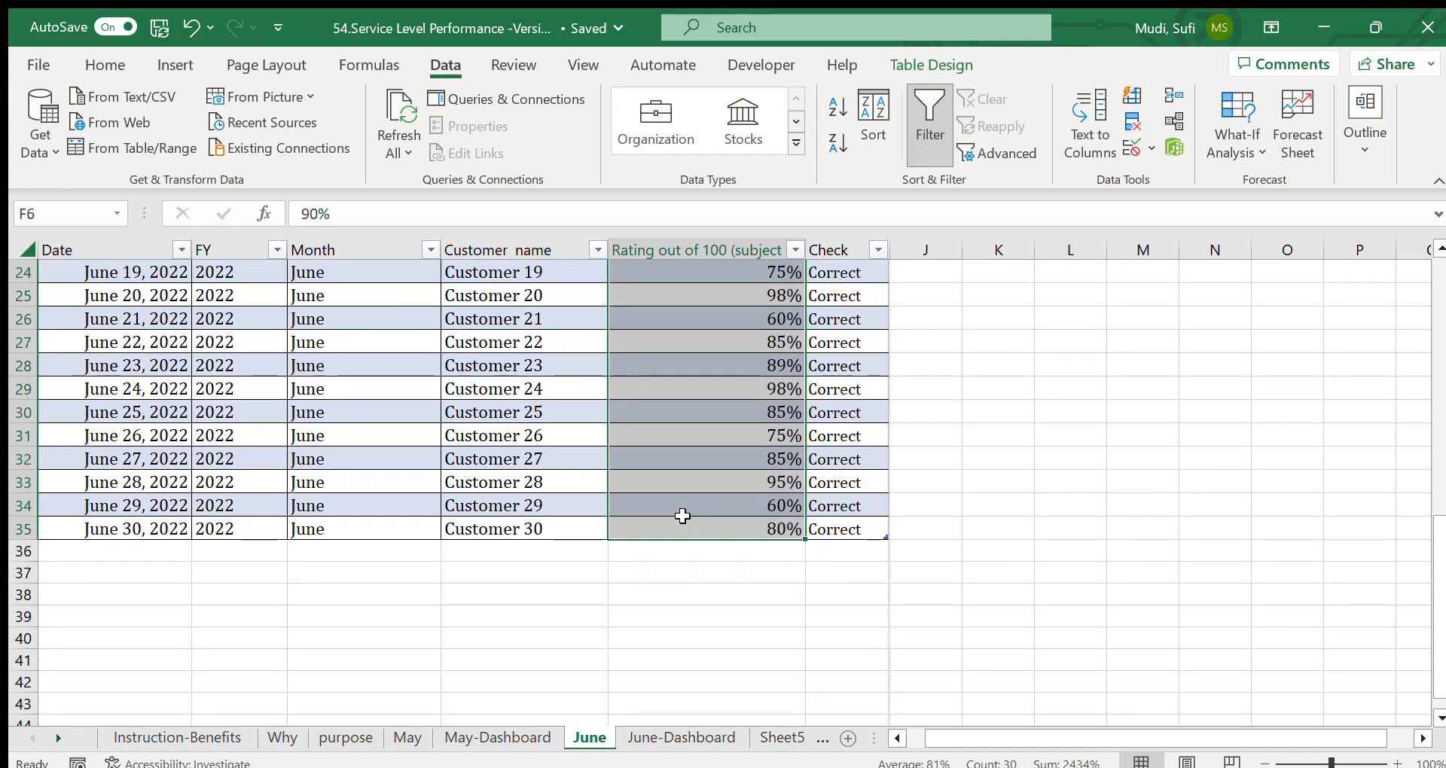
# - Extend the June table by one record, filling the June 30 row from Date through Check down into row 36
pyautogui.moveTo(1439, 531); pyautogui.dragTo(1390, 316)
pyautogui.scroll(1, 1383, 271)
pyautogui.scroll(-7, 1385, 308)
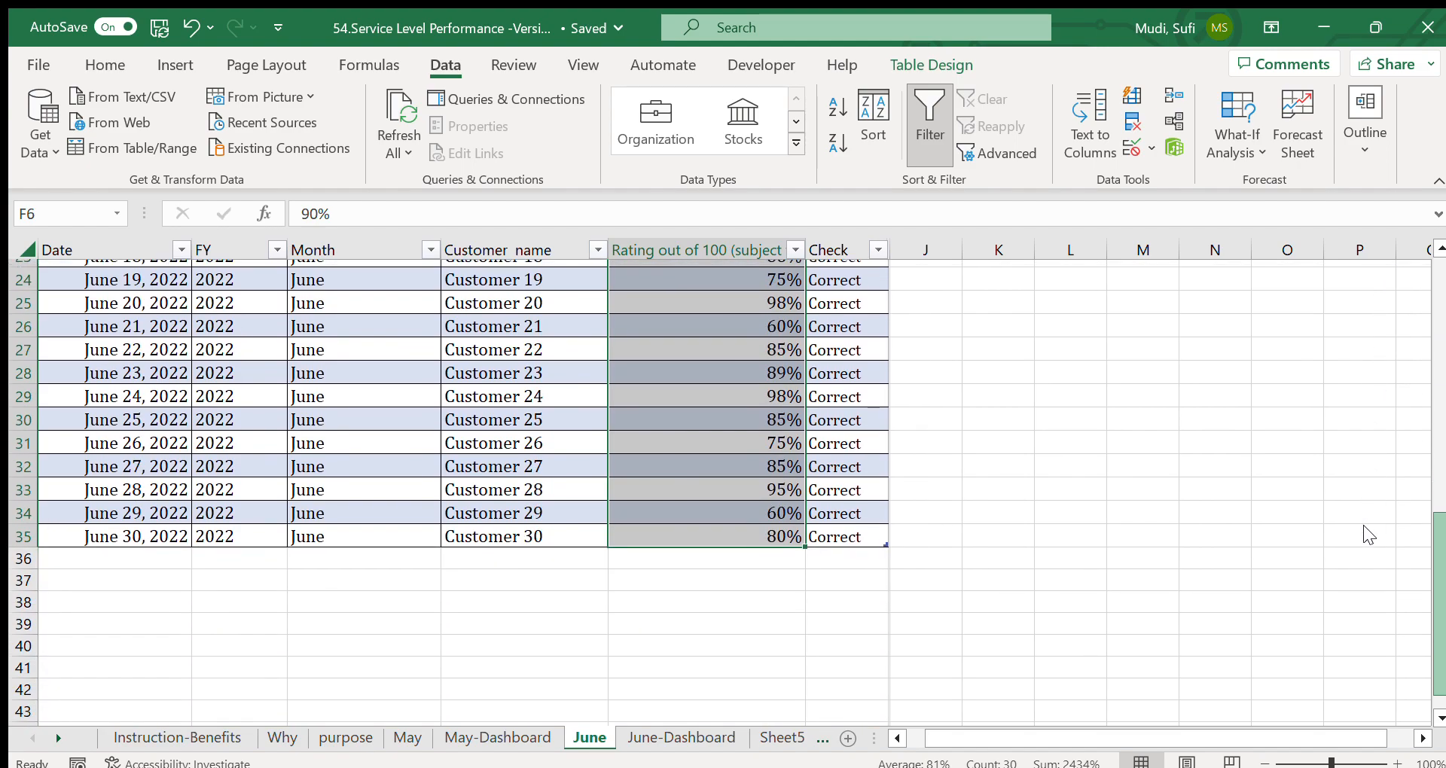
pyautogui.scroll(2, 1360, 520)
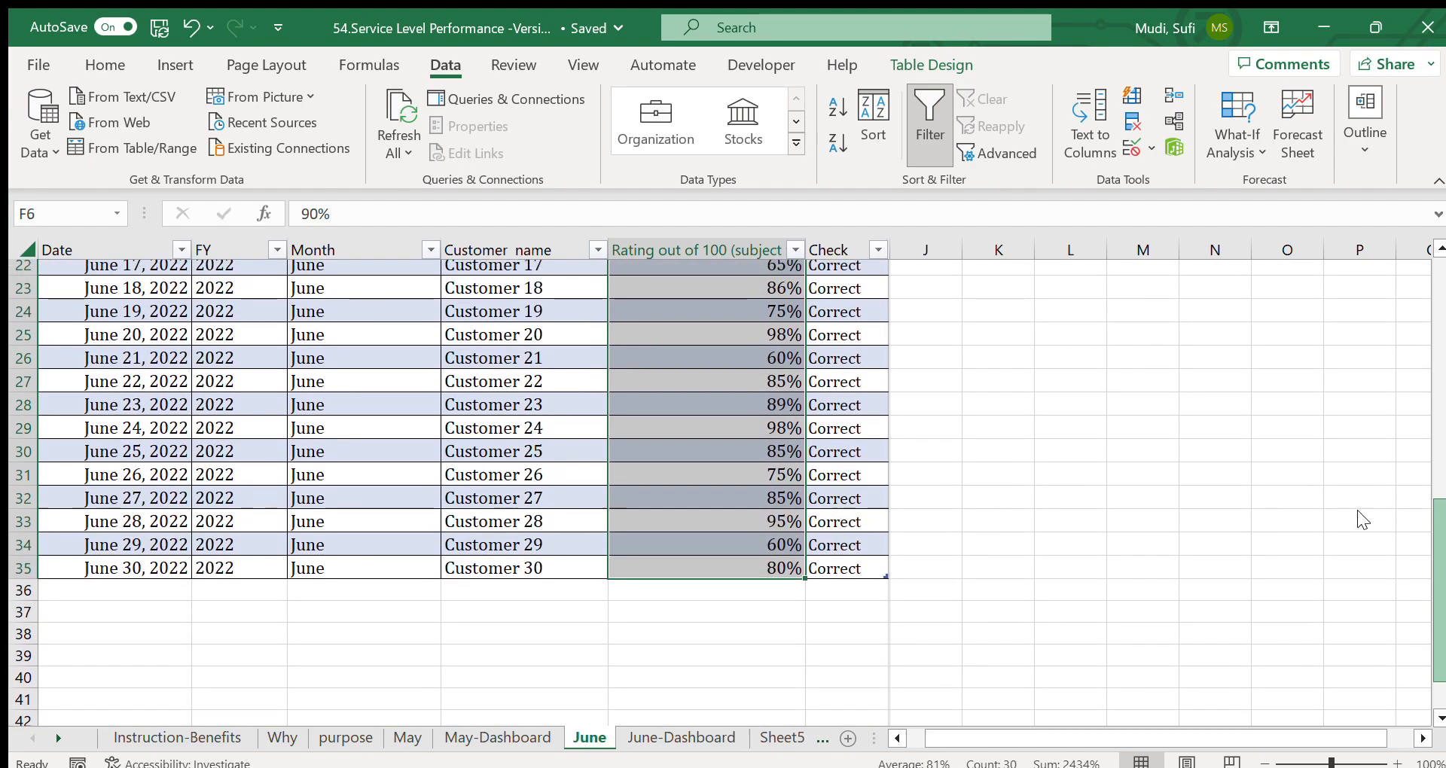
pyautogui.scroll(-1, 1349, 475)
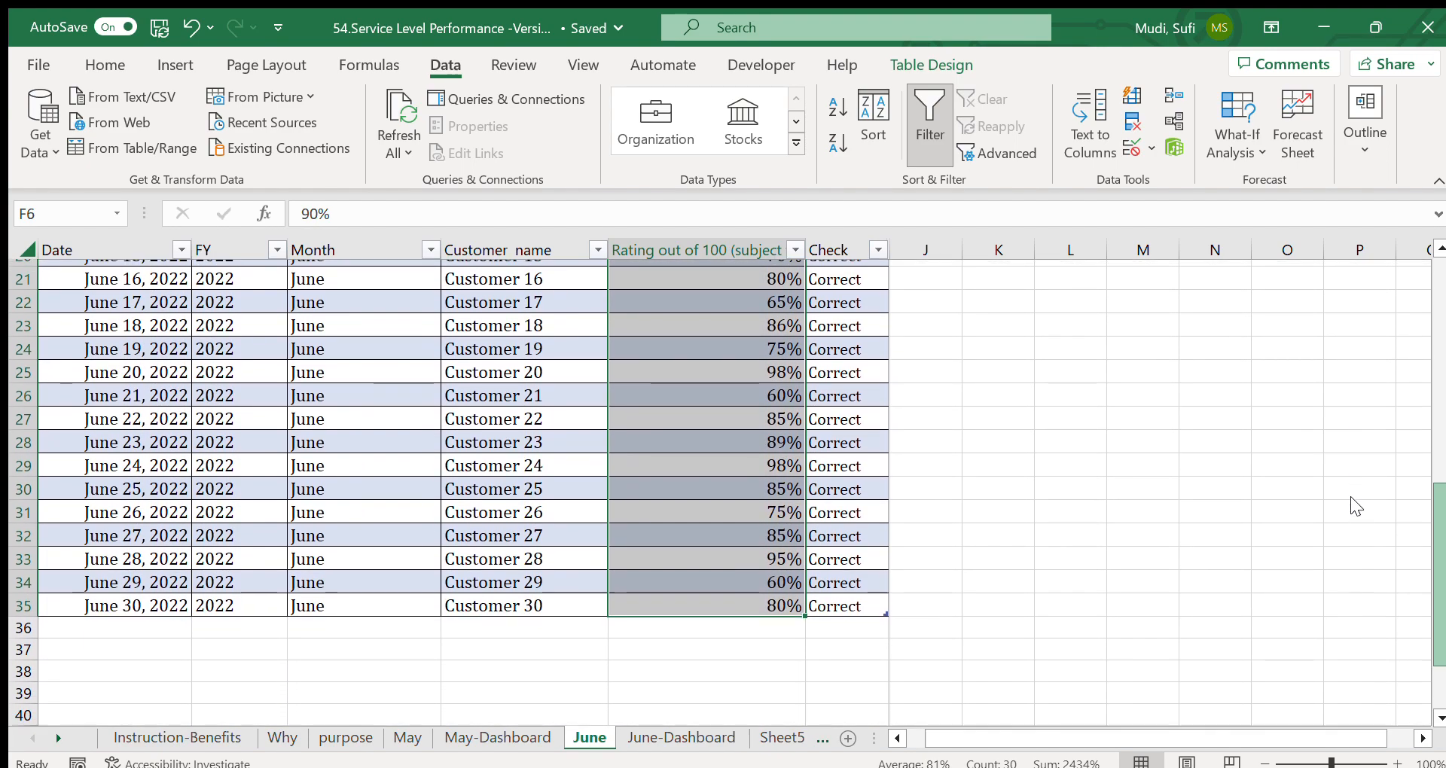
pyautogui.moveTo(115, 598); pyautogui.dragTo(815, 595)
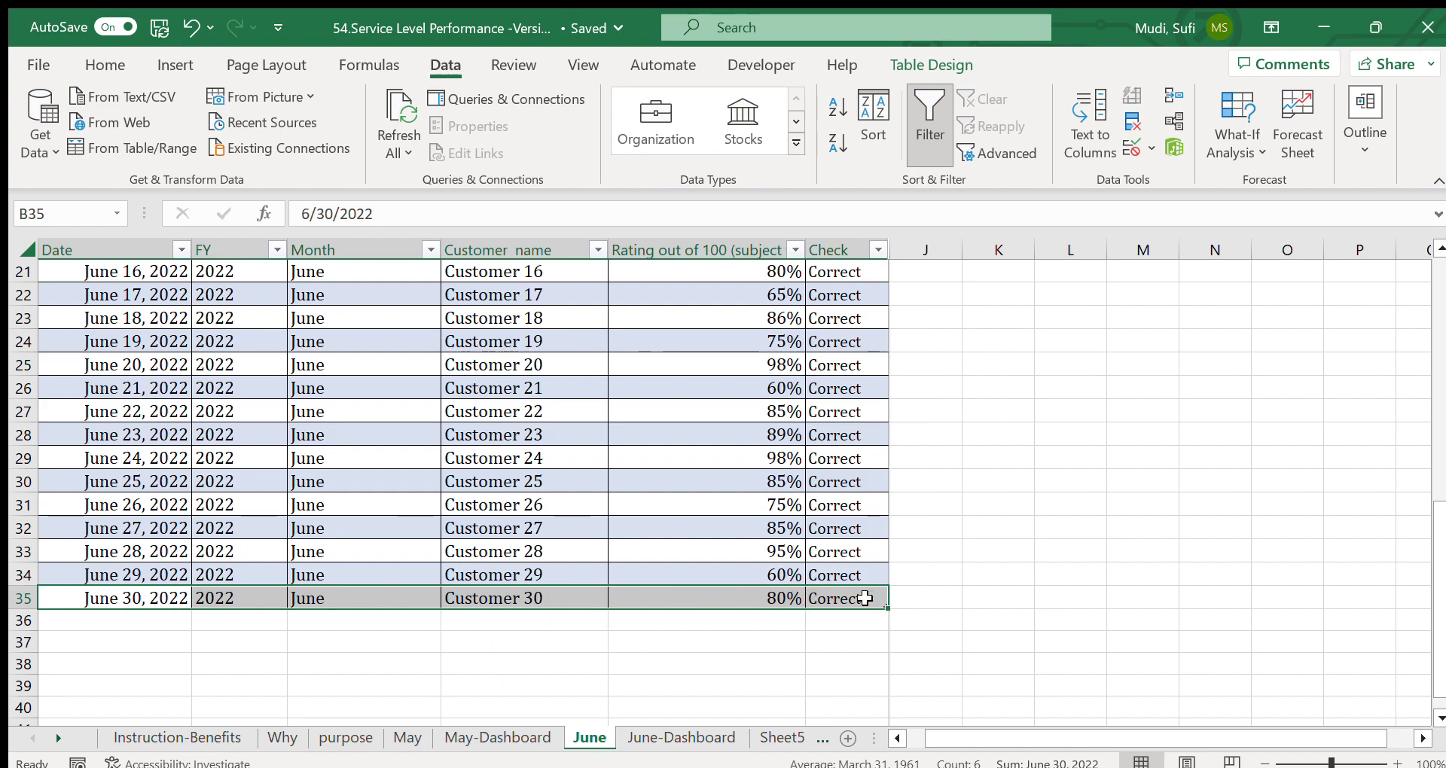
pyautogui.moveTo(890, 612); pyautogui.dragTo(889, 635)
pyautogui.moveTo(145, 616); pyautogui.dragTo(866, 622)
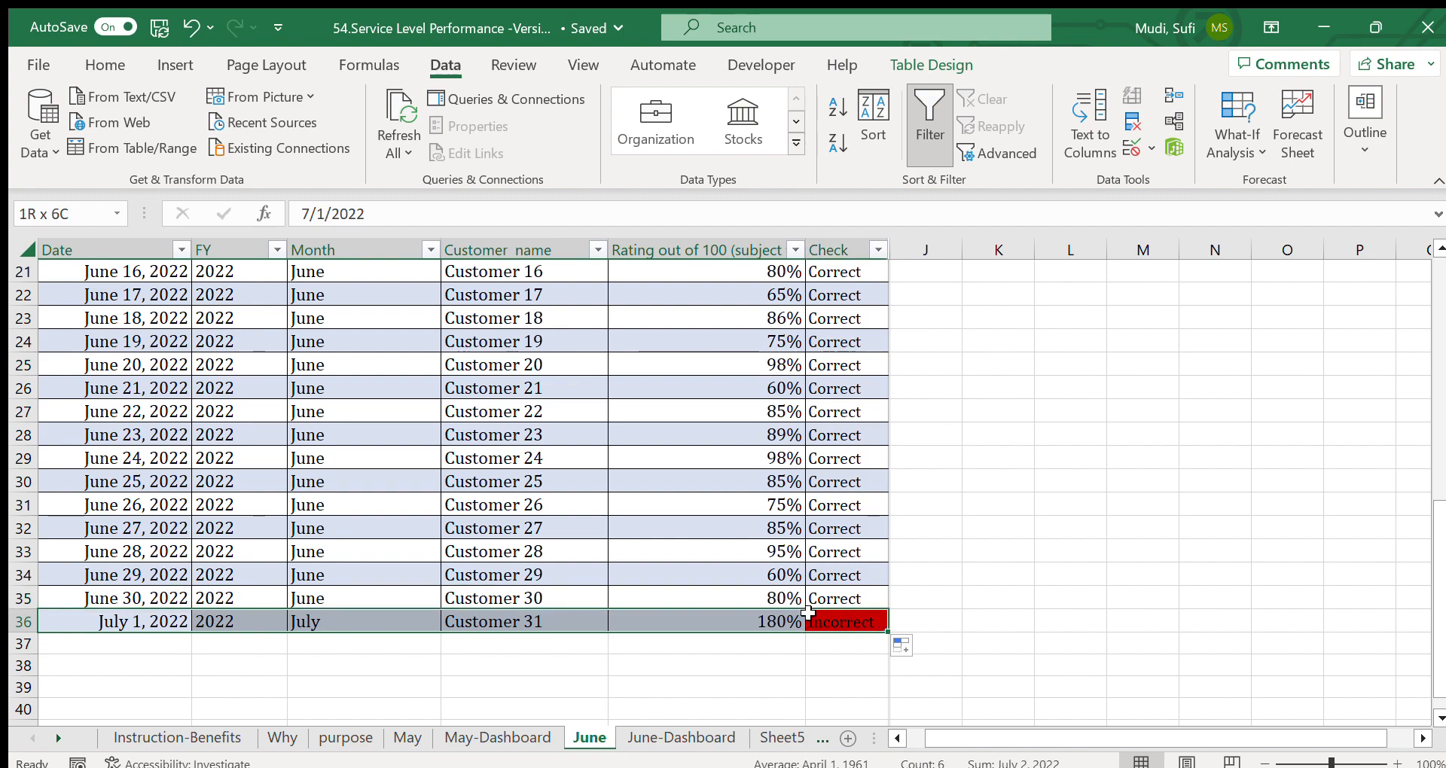
# - Set the date of the new record in cell B36 to 6/30/2022
pyautogui.doubleClick(141, 619)
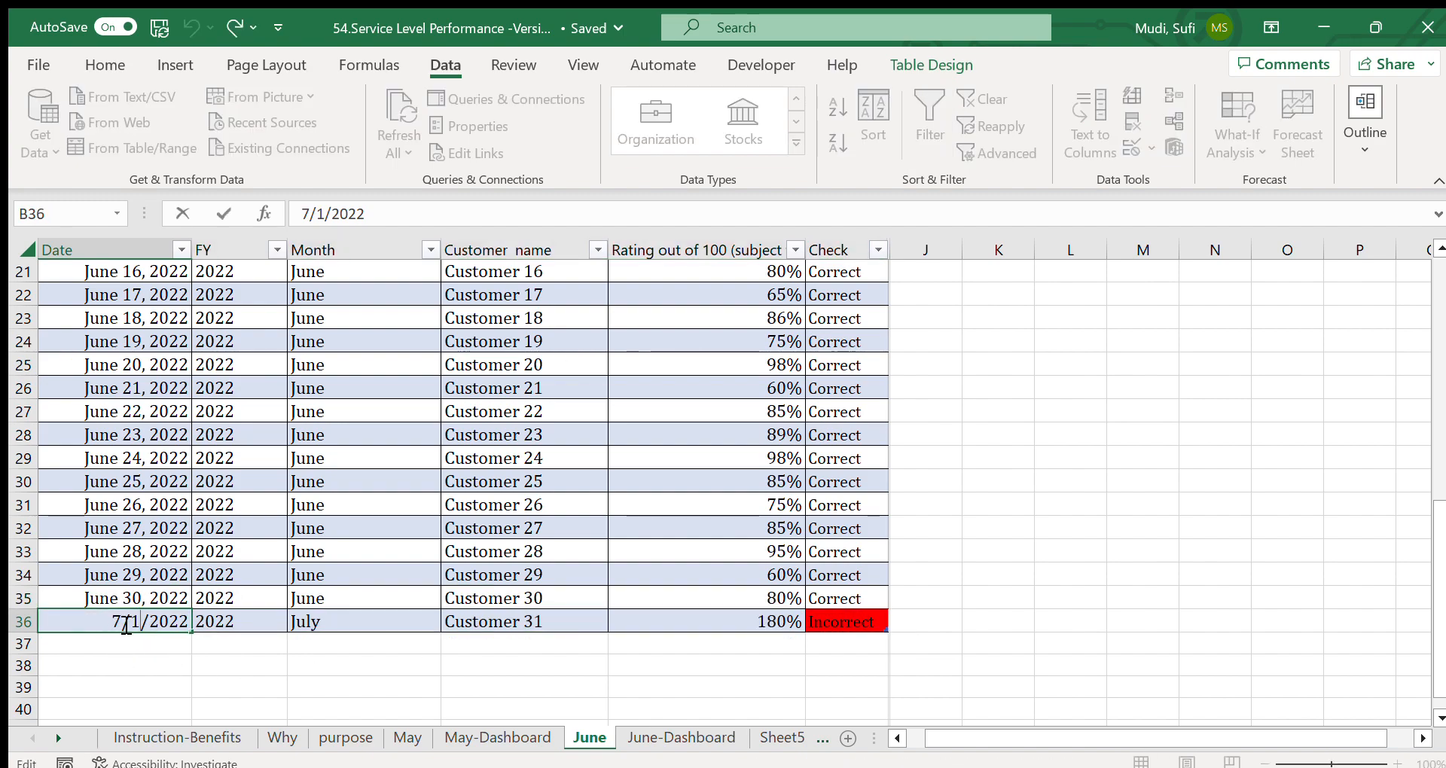
pyautogui.click(126, 622)
pyautogui.press('BackSpace')
pyautogui.write('3')
pyautogui.press('BackSpace')
pyautogui.write('6')
pyautogui.click(140, 622)
pyautogui.press('BackSpace')
pyautogui.write('30')
pyautogui.click(228, 657)
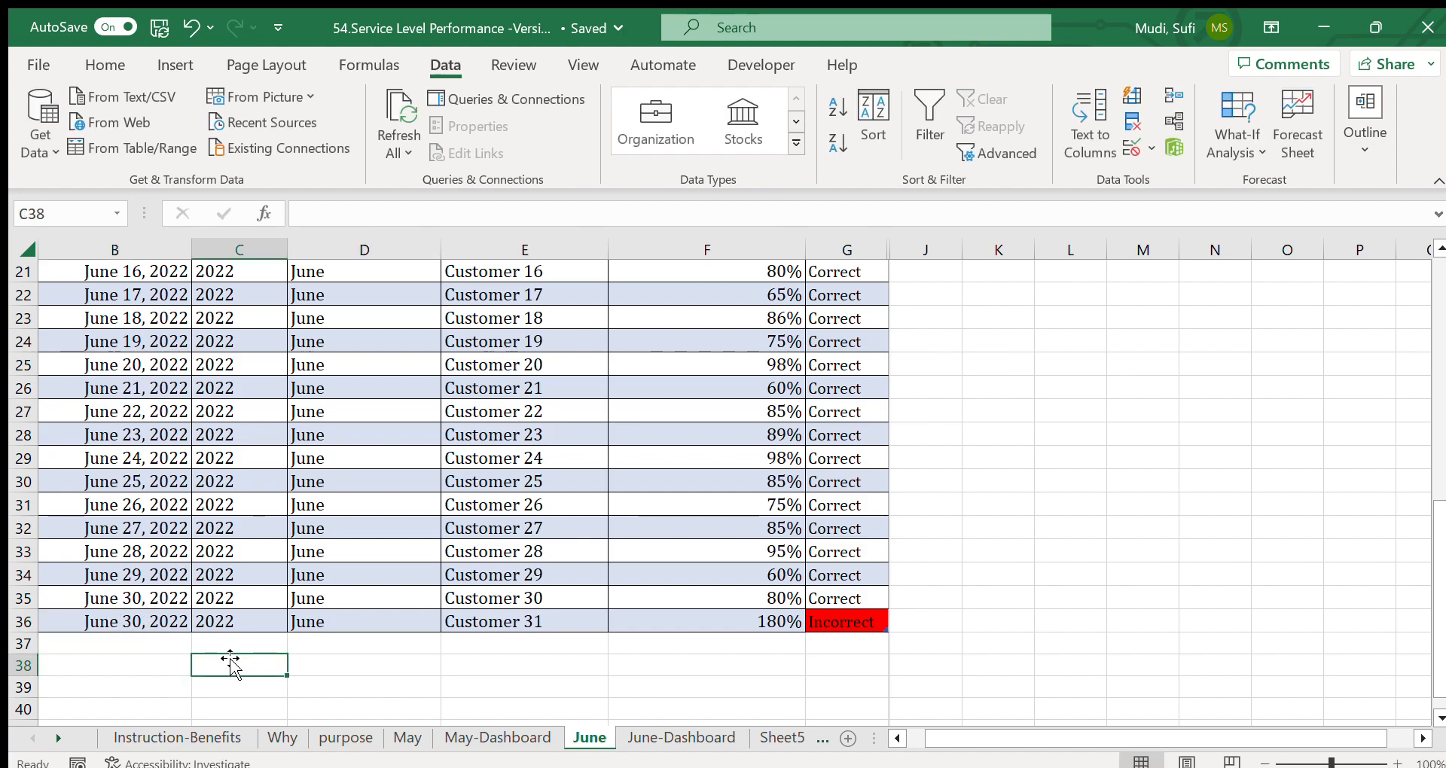
# - Set the rating of the new Customer 31 record in cell F36 to 100%
pyautogui.doubleClick(554, 619)
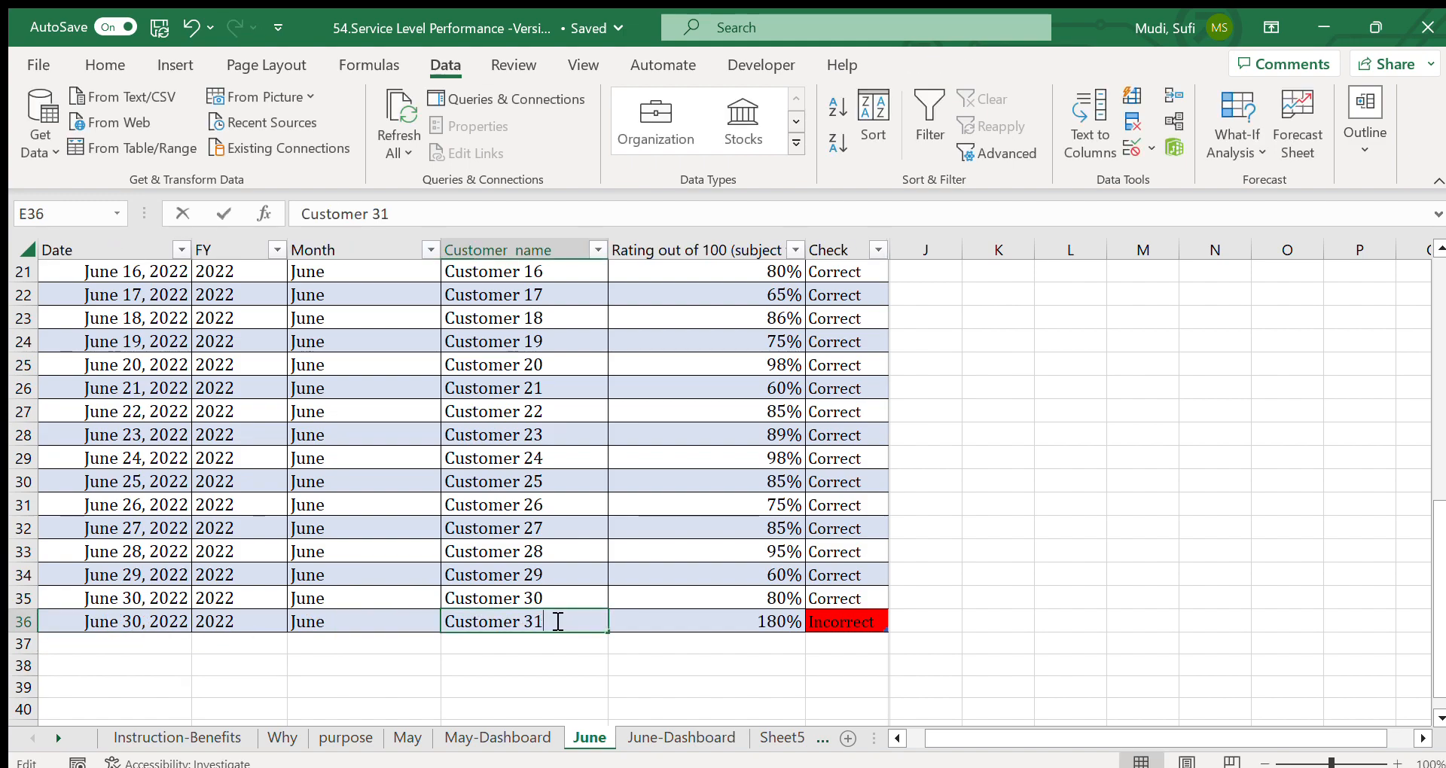
pyautogui.doubleClick(776, 627)
pyautogui.press('BackSpace')
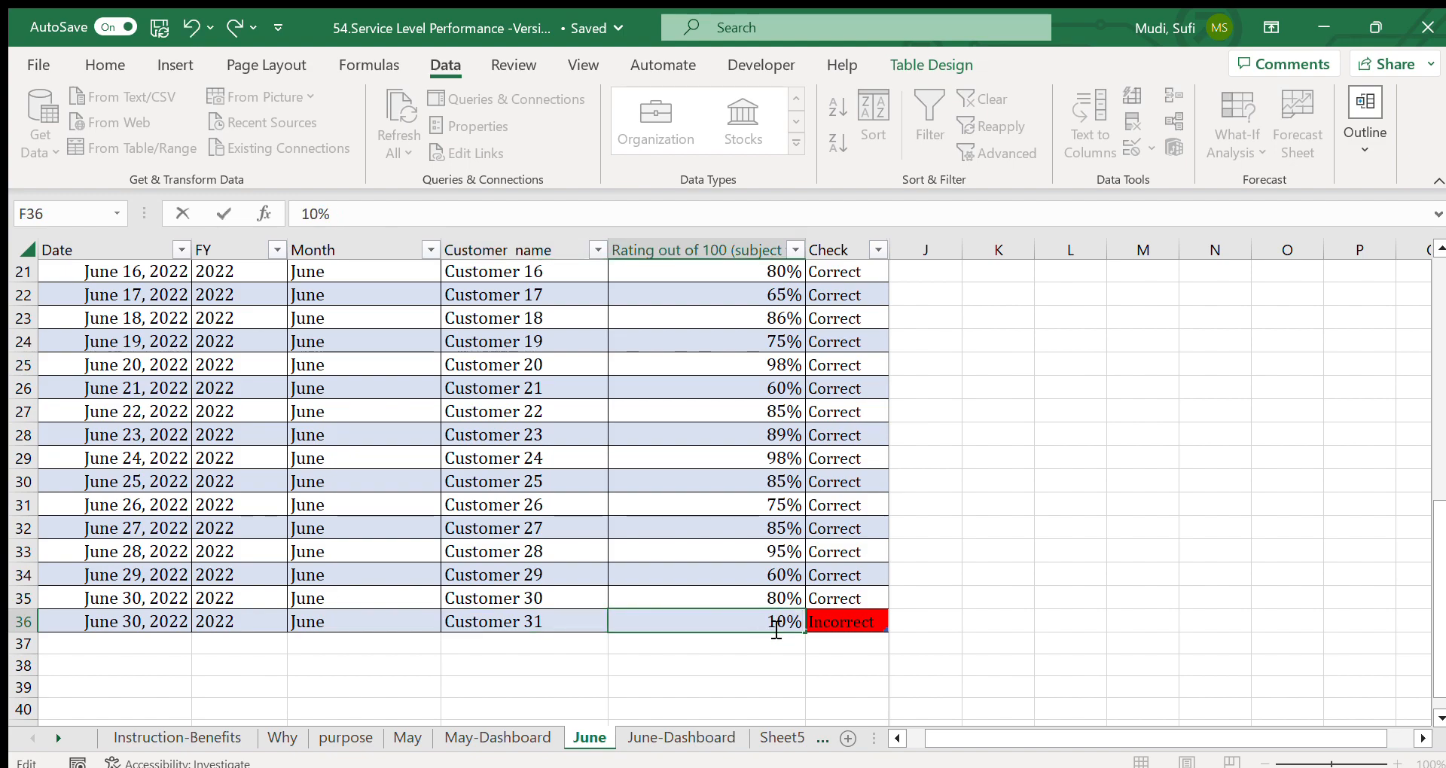
pyautogui.write('0')
pyautogui.click(841, 679)
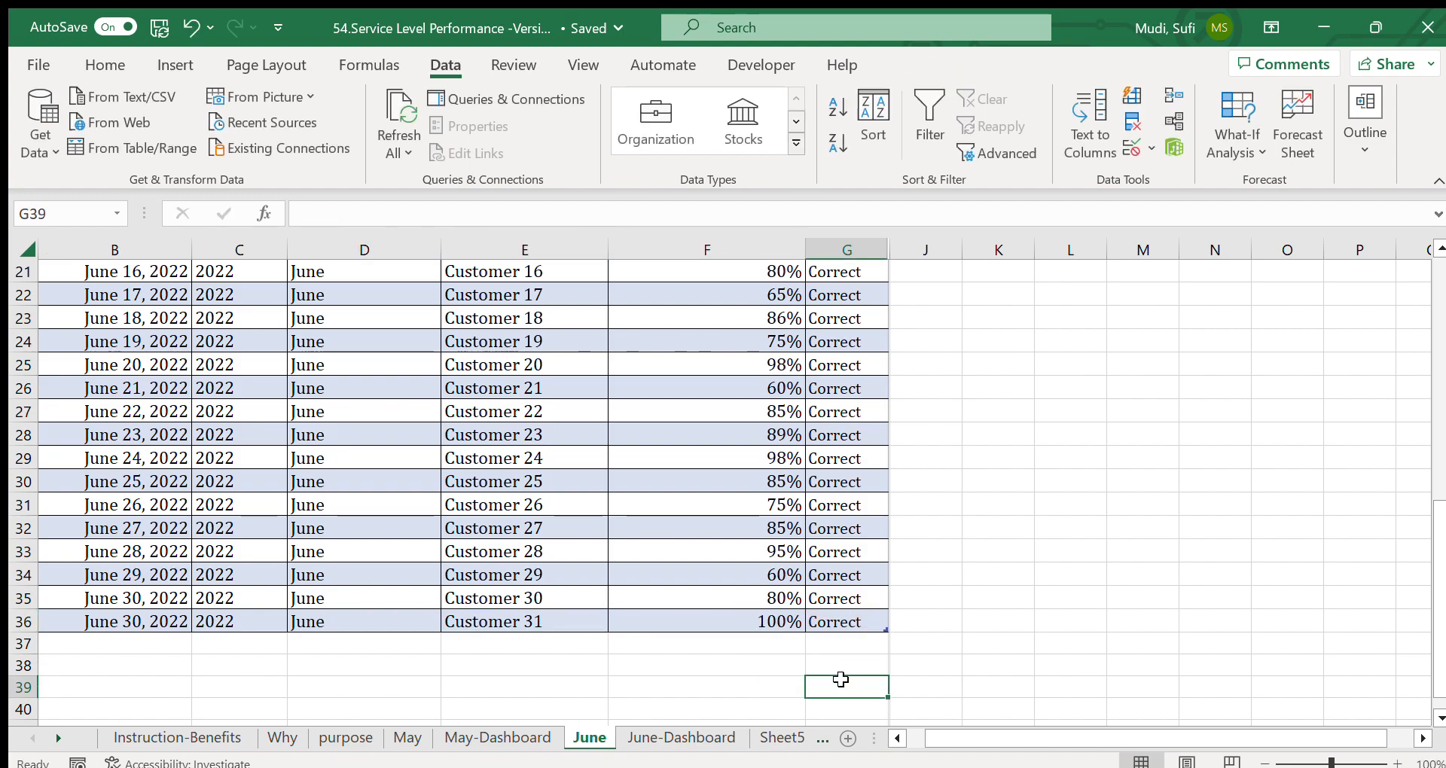
# - Inspect the Service Level Indicator chart and its N count on the June-Dashboard for the effect of the added record
pyautogui.click(634, 729)
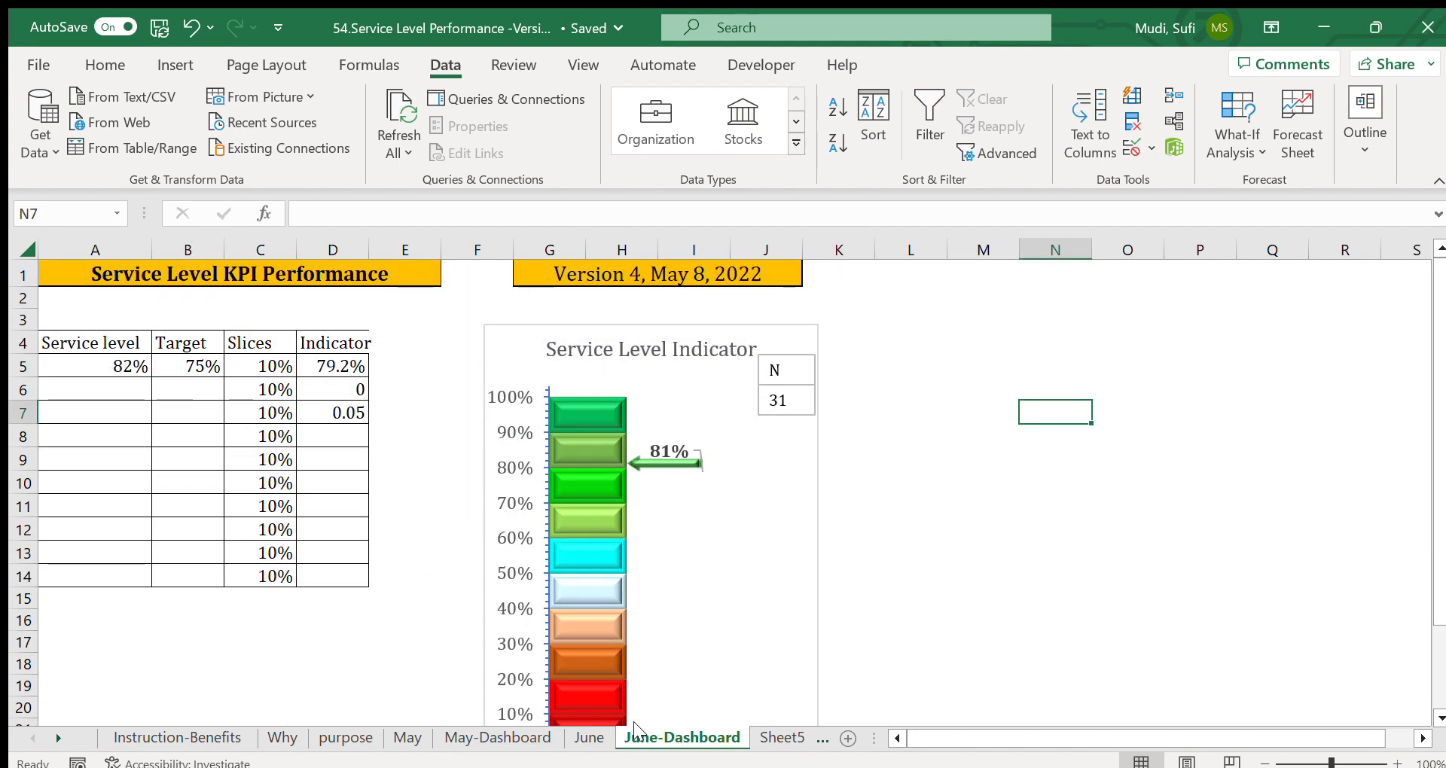
pyautogui.click(871, 516)
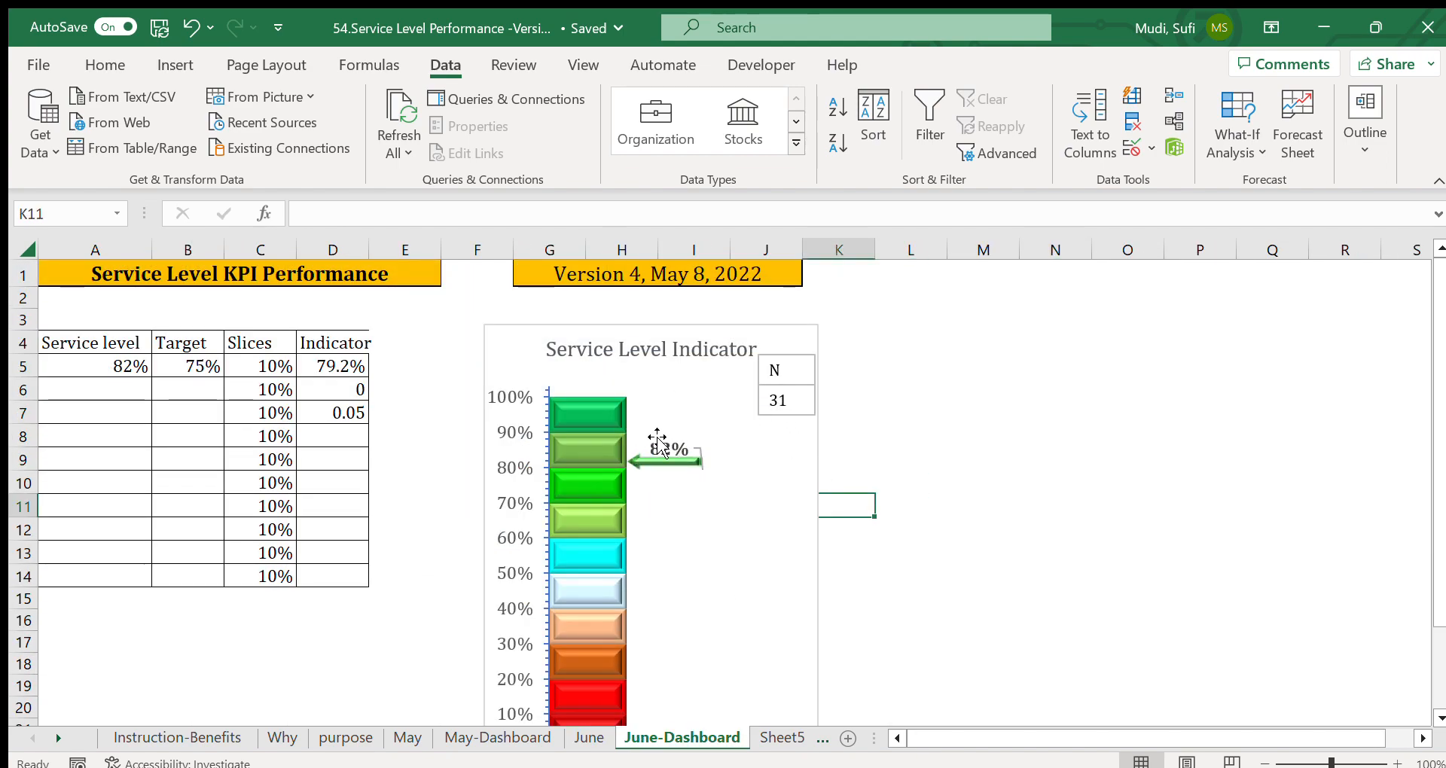
pyautogui.click(883, 479)
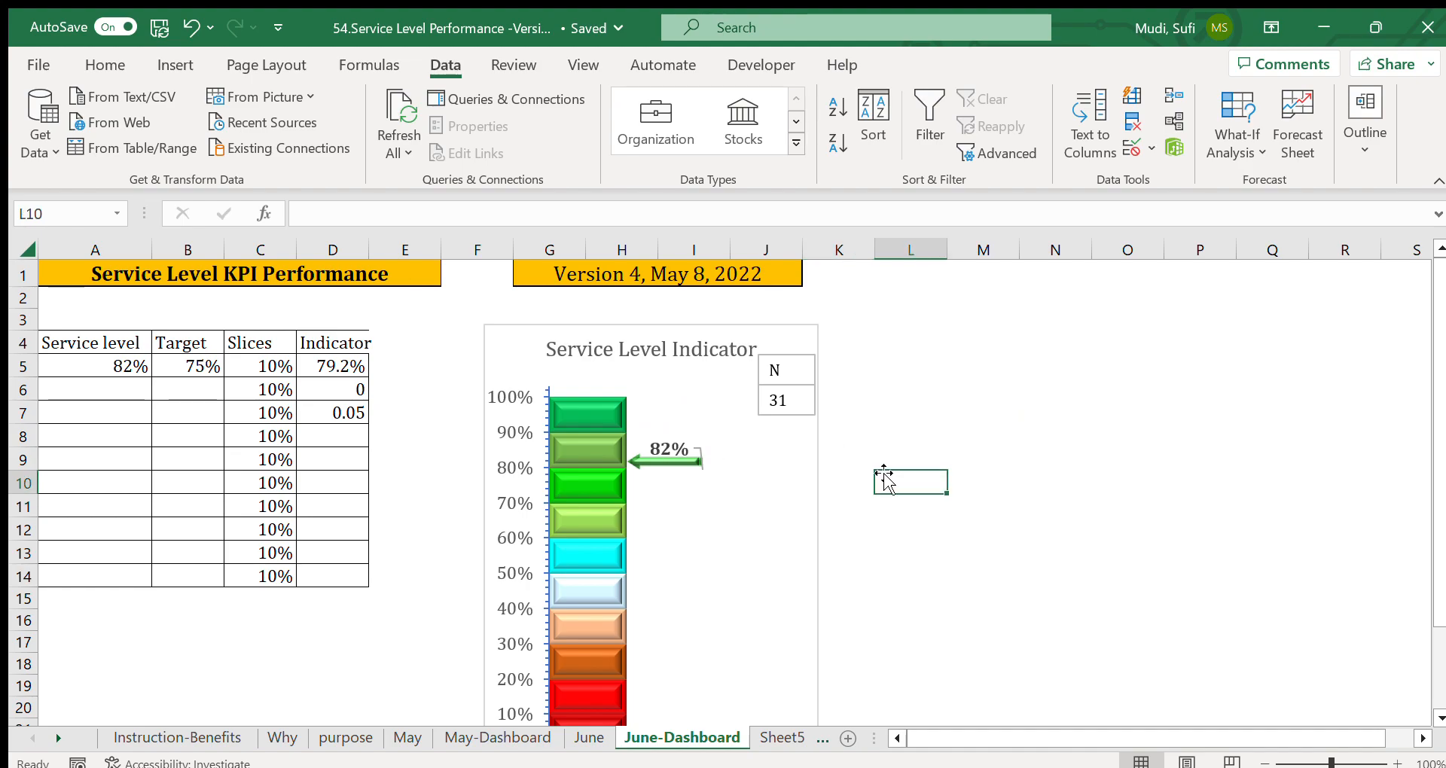
pyautogui.click(878, 340)
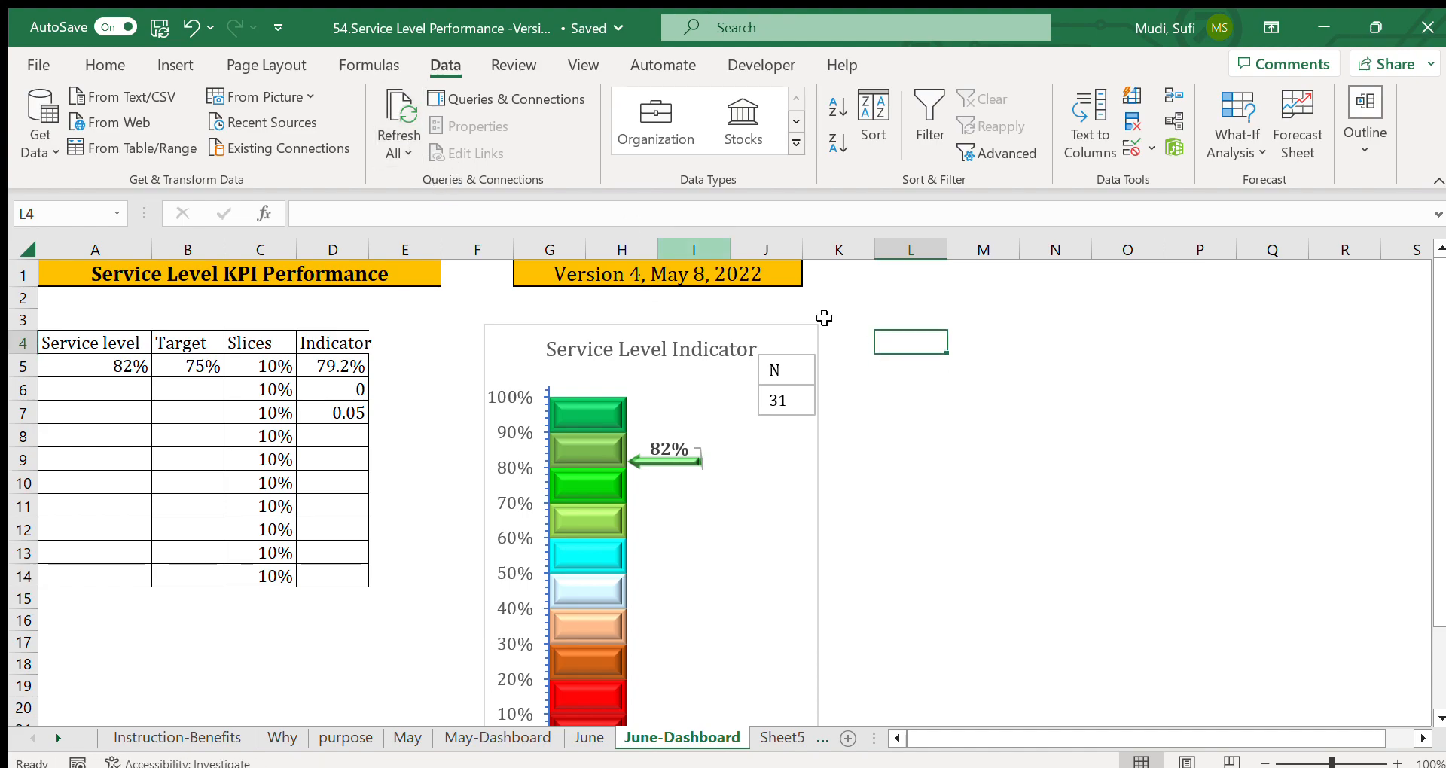
pyautogui.click(930, 451)
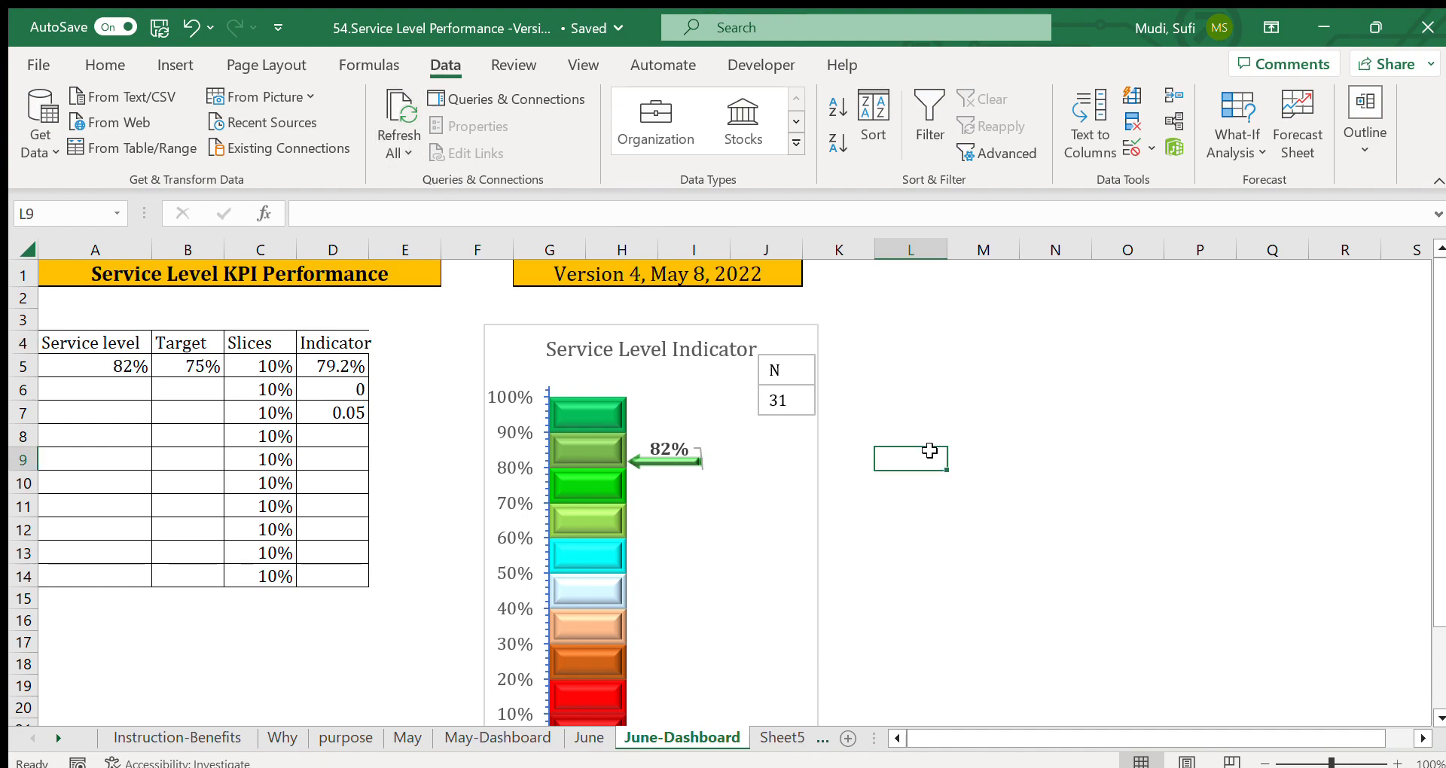
# - Review the May-Dashboard alongside the June table, and inspect the Service level formula in cell A5 on the May-Dashboard
pyautogui.click(476, 739)
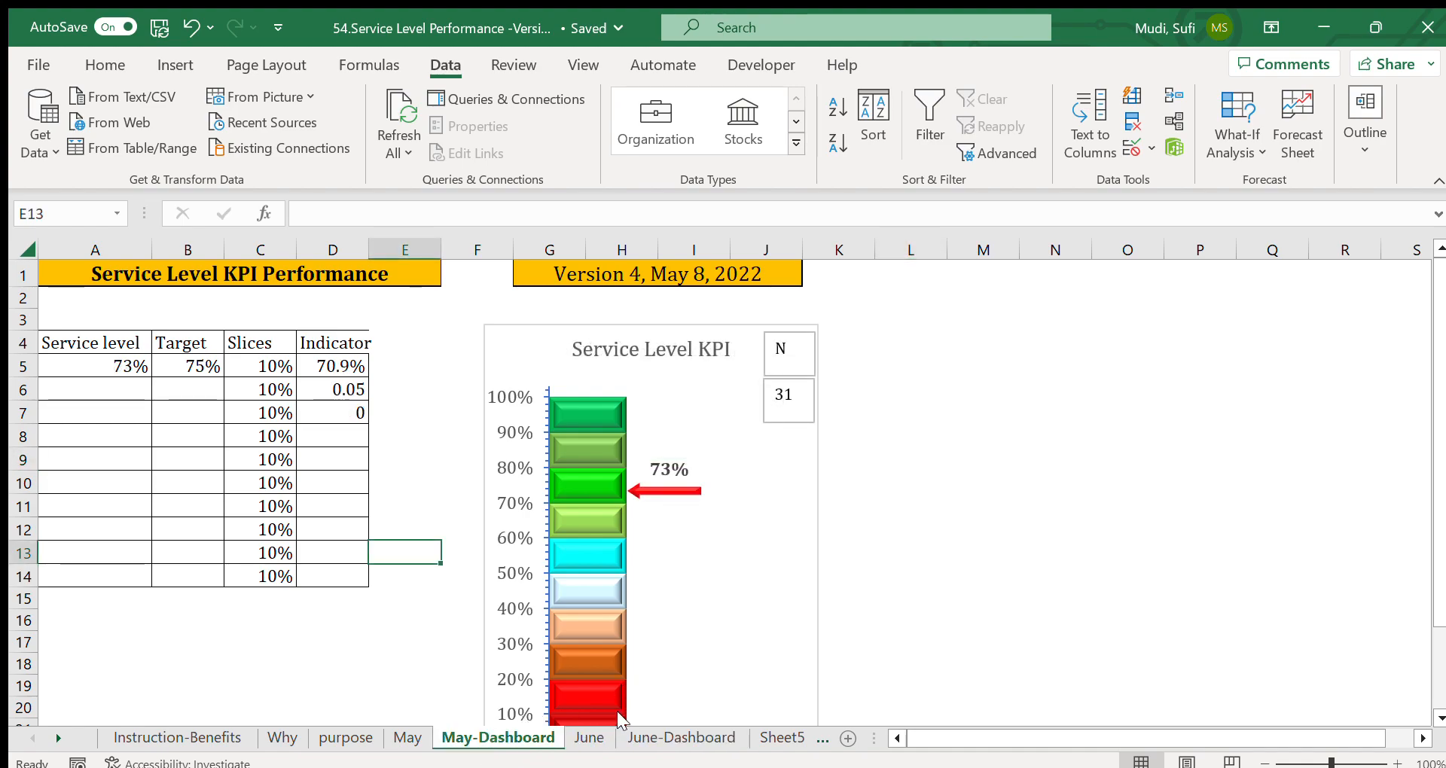
pyautogui.click(589, 738)
pyautogui.click(1024, 605)
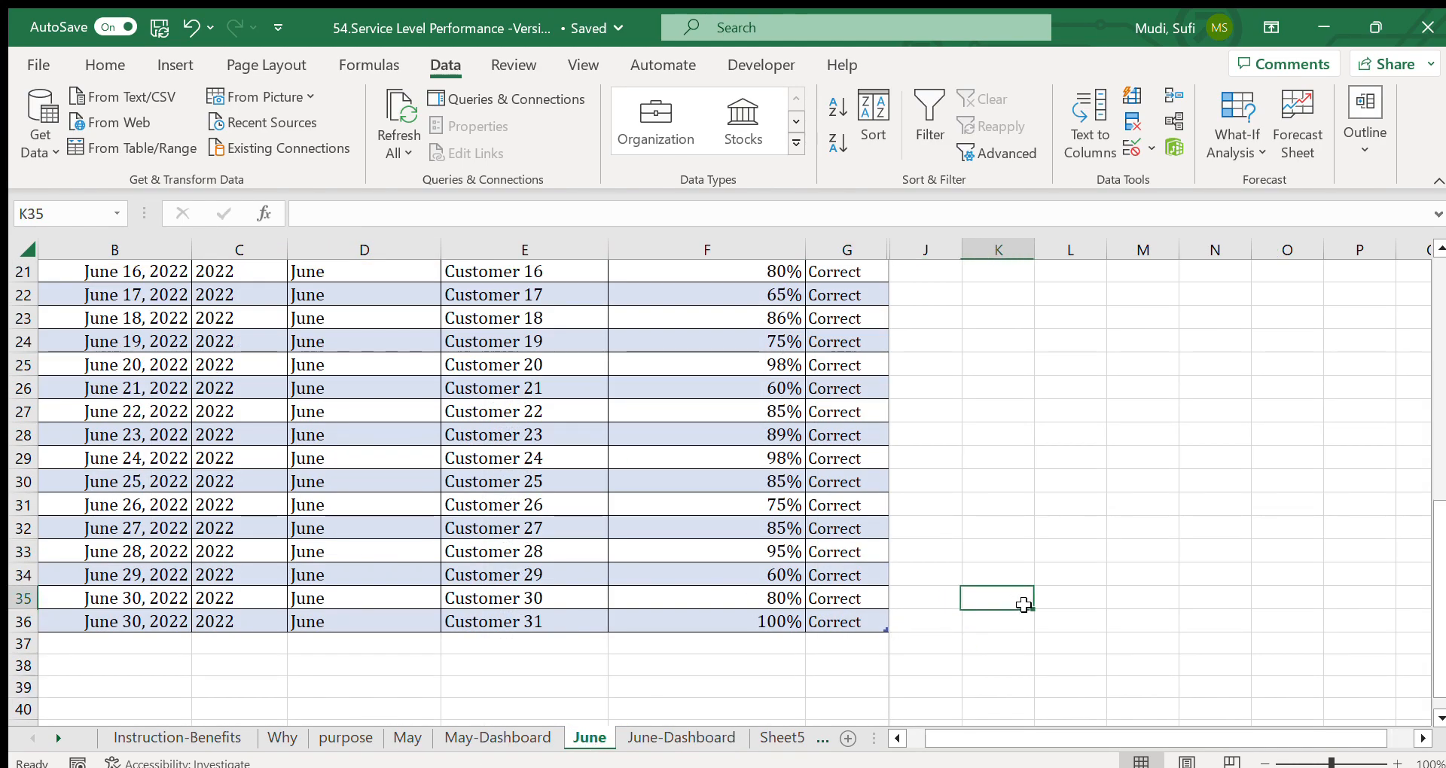
pyautogui.click(476, 740)
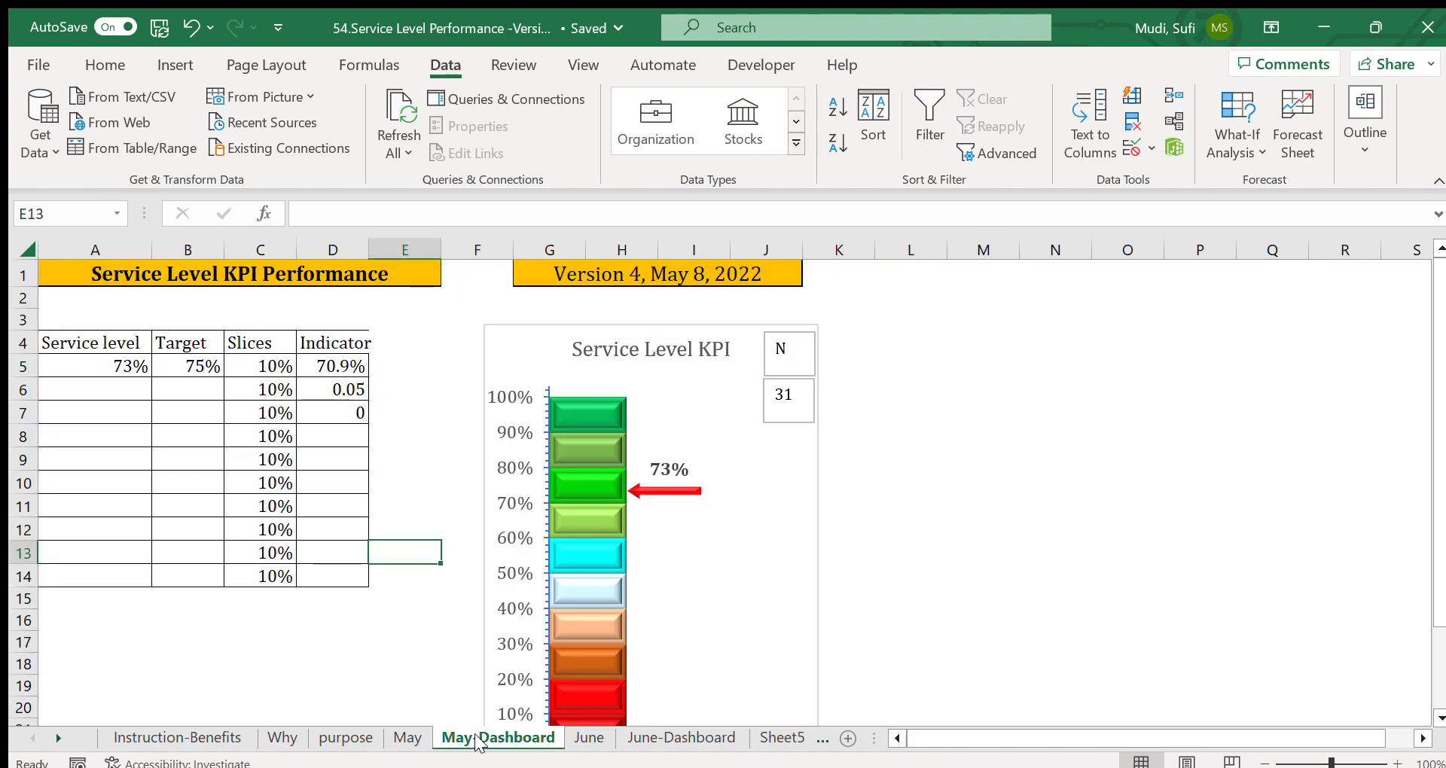
pyautogui.click(263, 621)
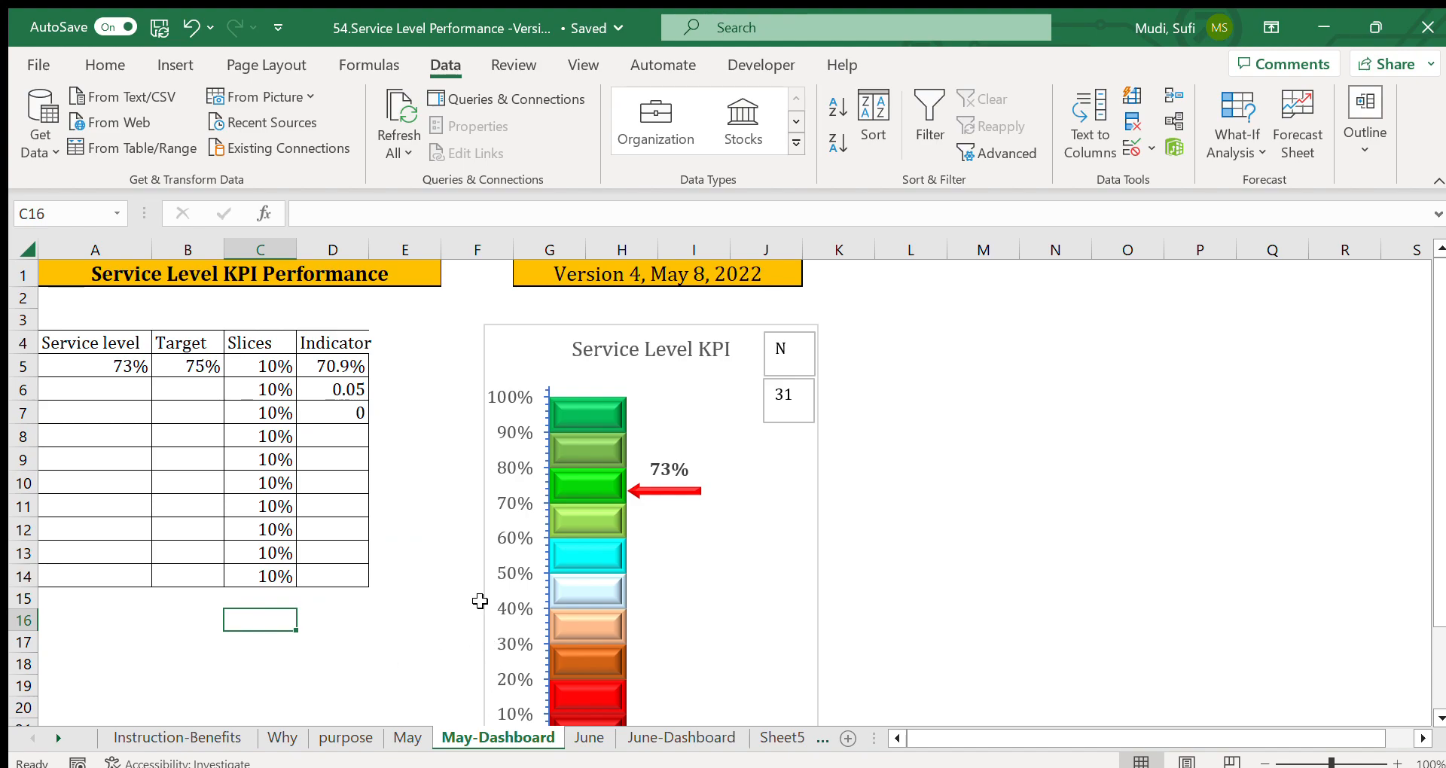
pyautogui.click(107, 365)
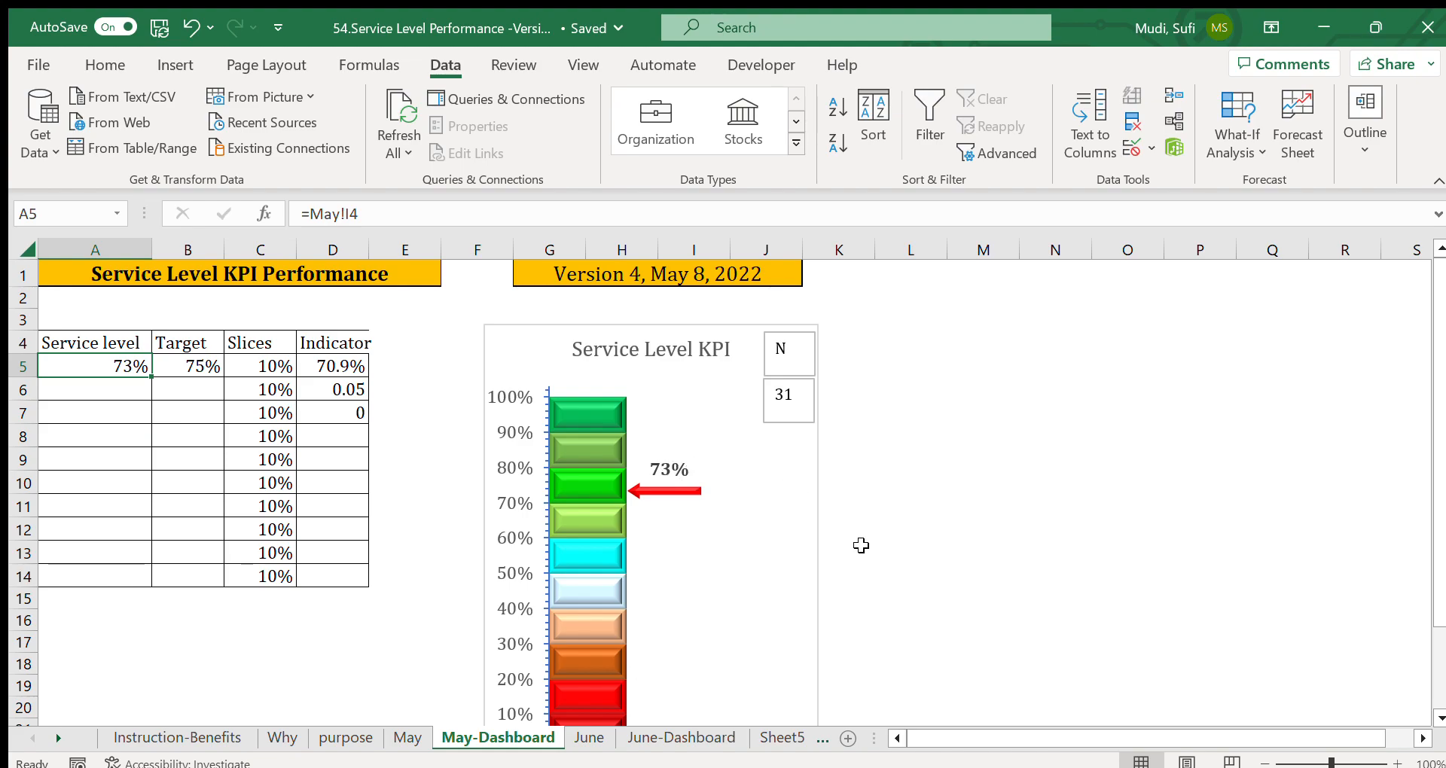
# - Check Customer 21's rating on the June sheet, and inspect the Service level formula in cell A5 on the June-Dashboard
pyautogui.click(592, 738)
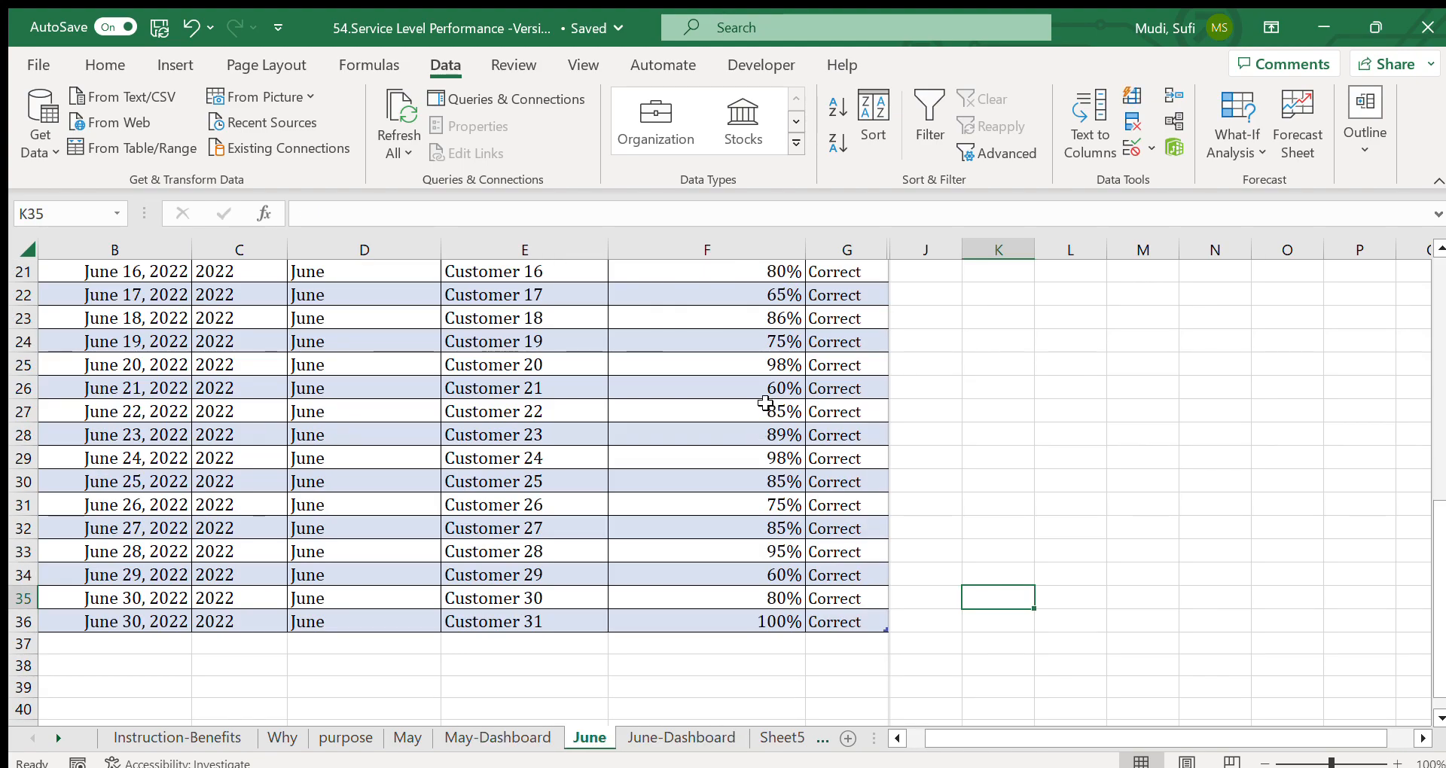
pyautogui.click(779, 388)
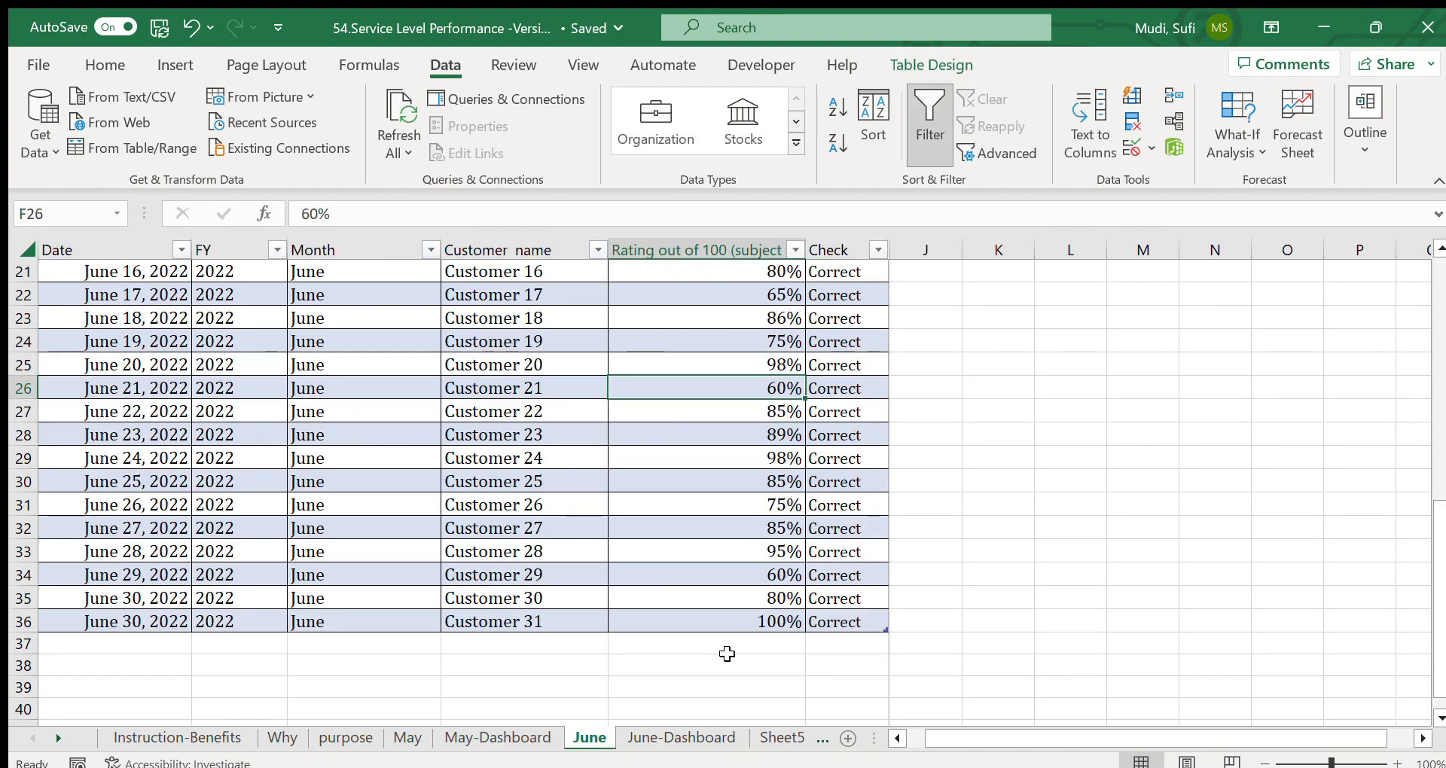
pyautogui.click(652, 737)
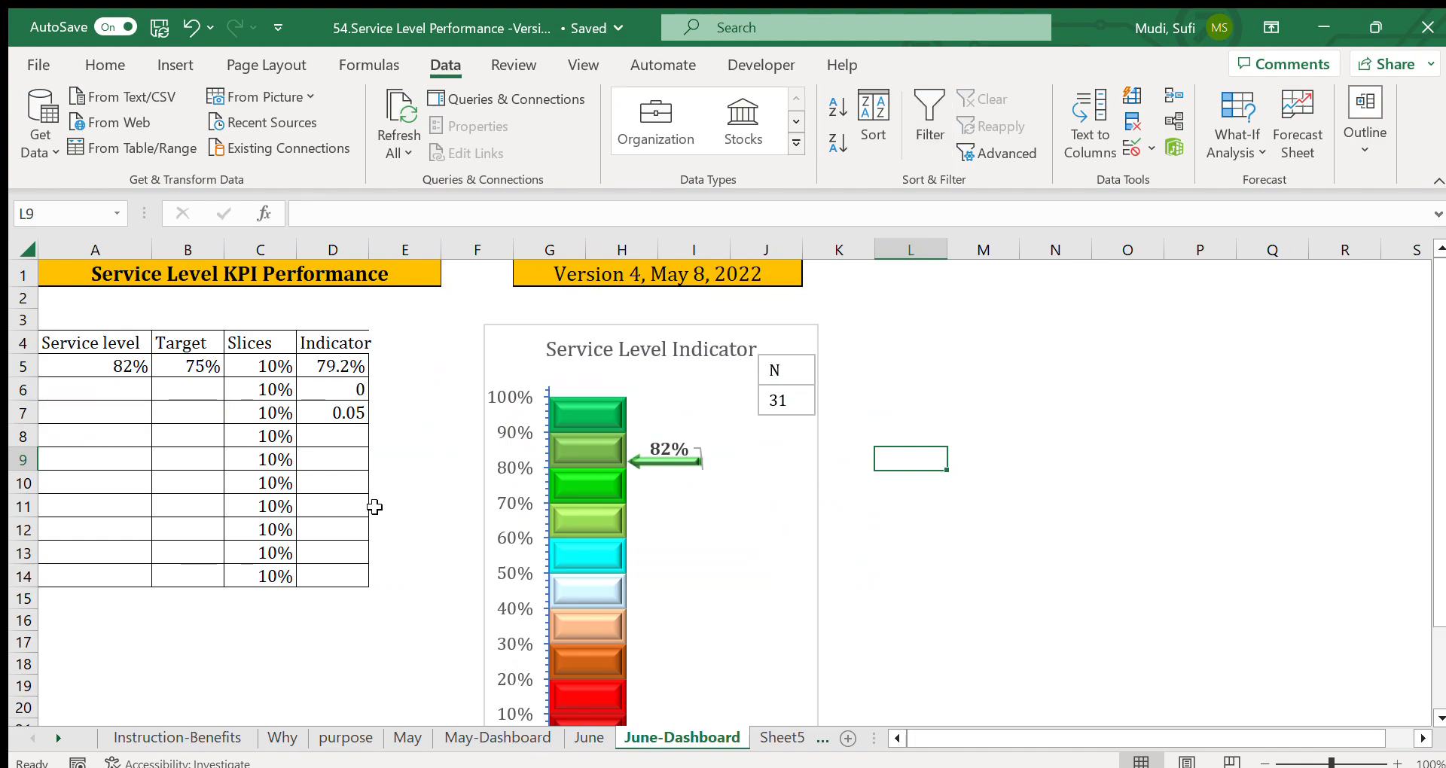
pyautogui.click(107, 366)
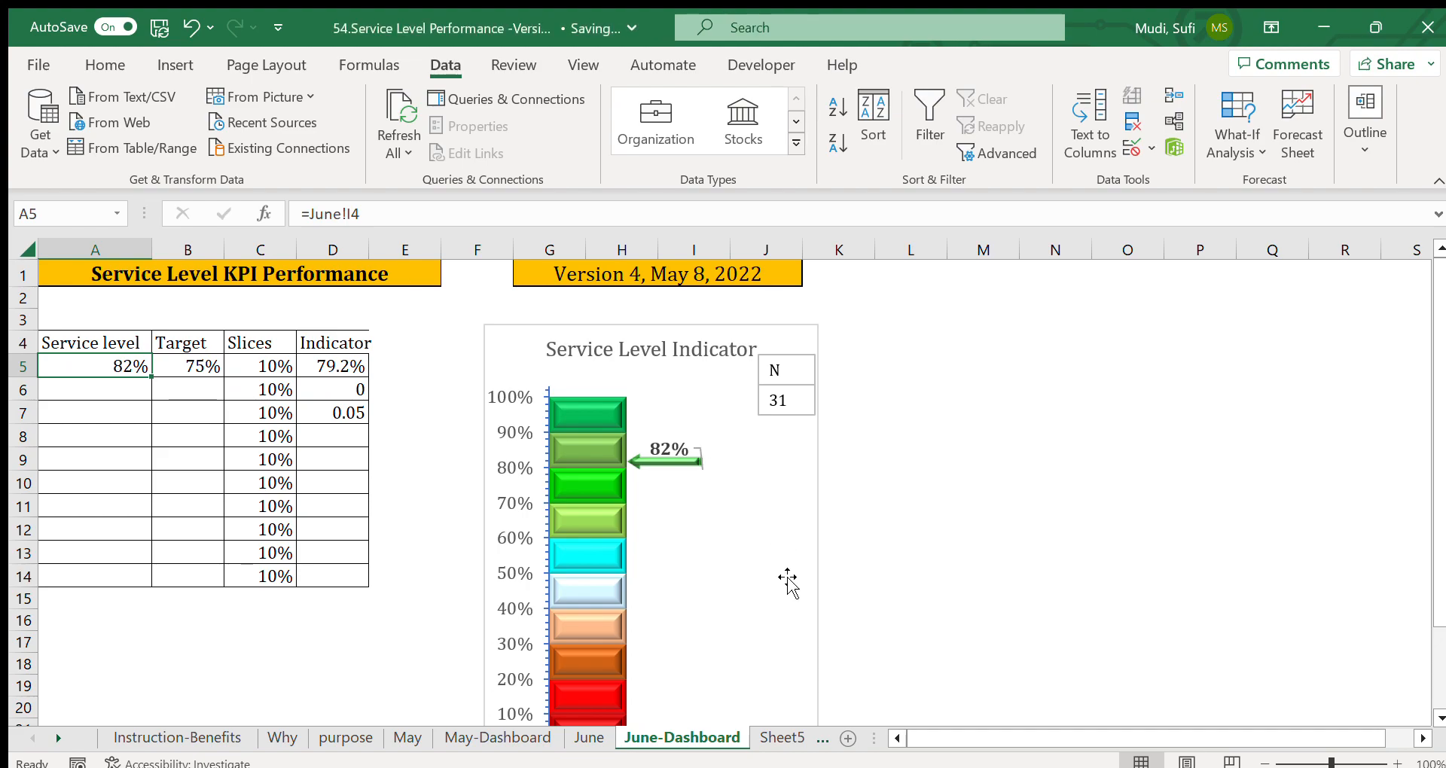
pyautogui.click(892, 503)
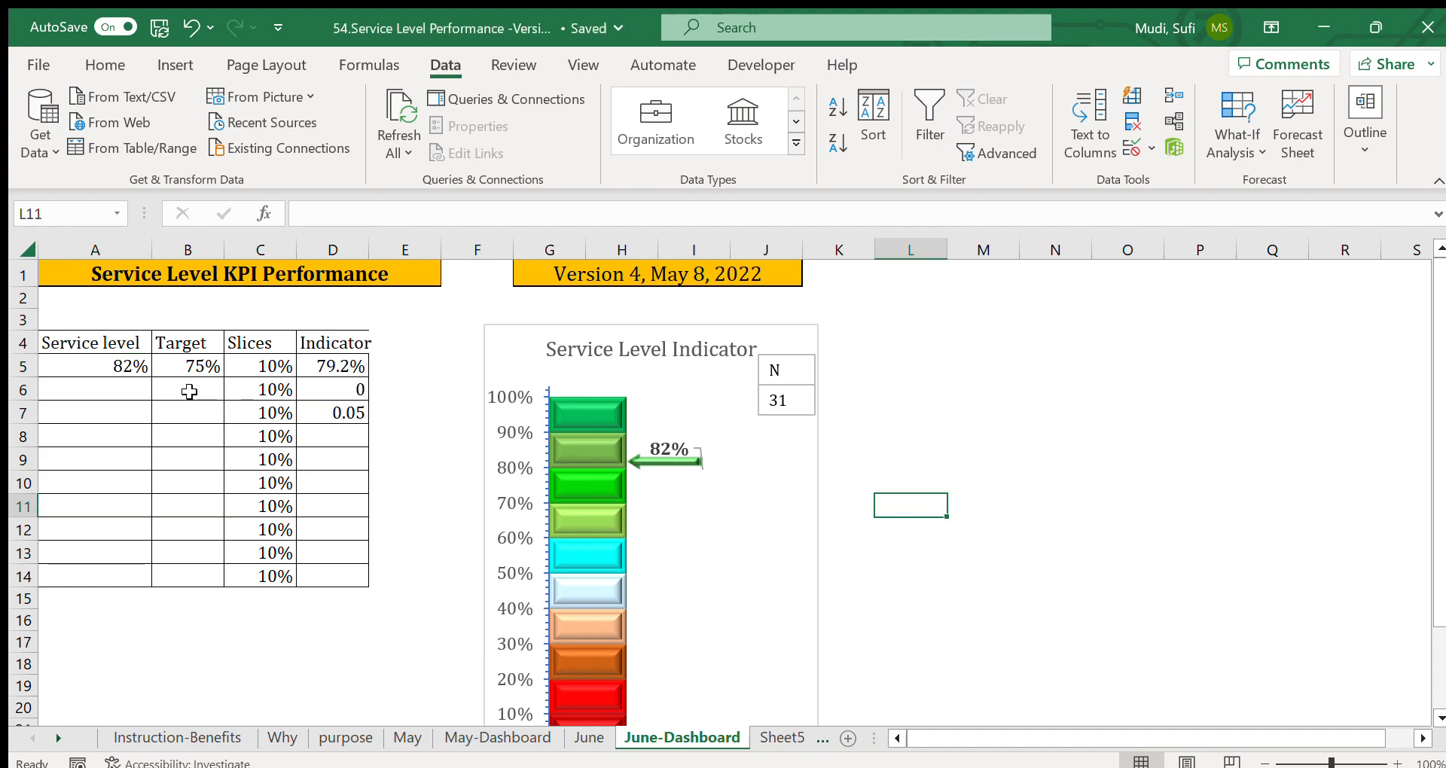
# - Inspect the Target value in cell B5 against the chart on the June-Dashboard, and open the Why sheet
pyautogui.click(181, 367)
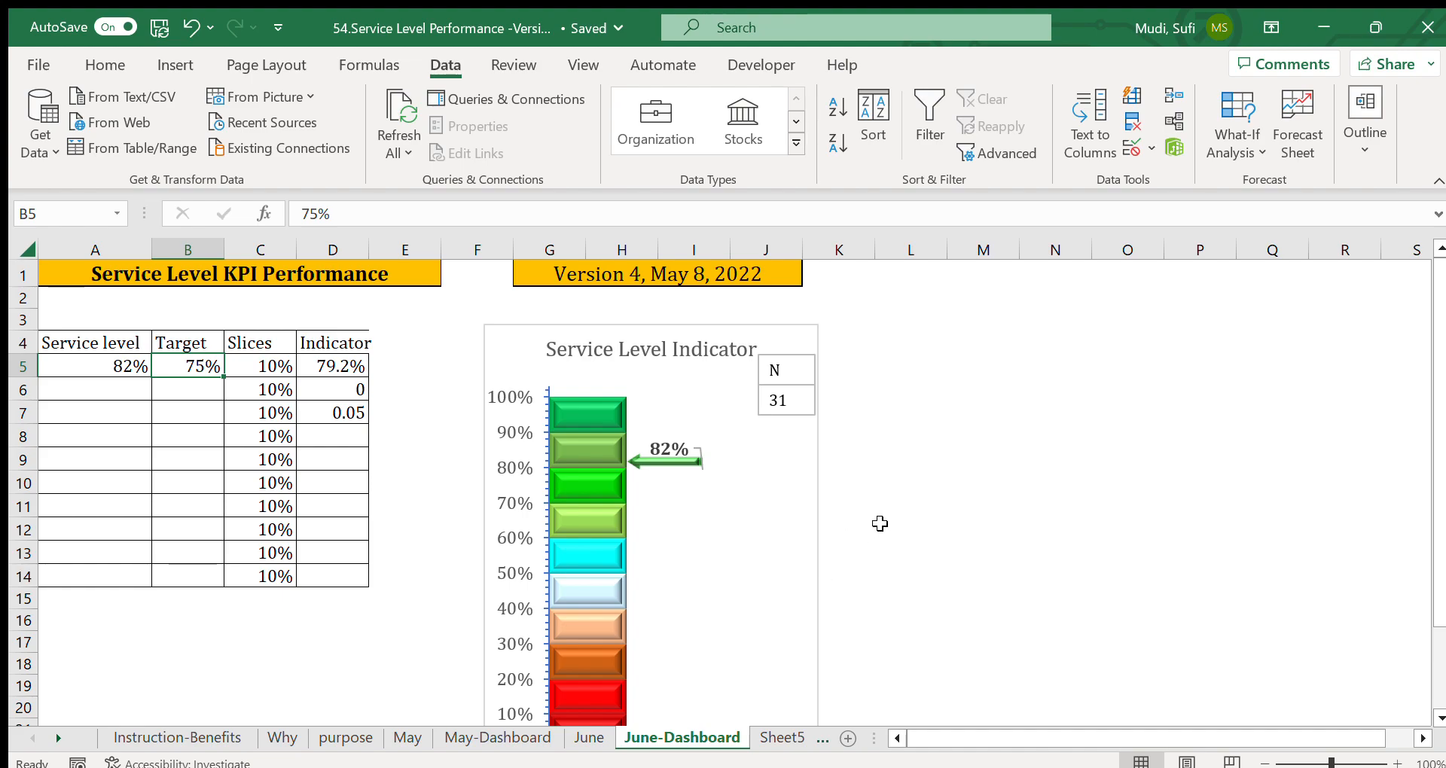
pyautogui.click(891, 511)
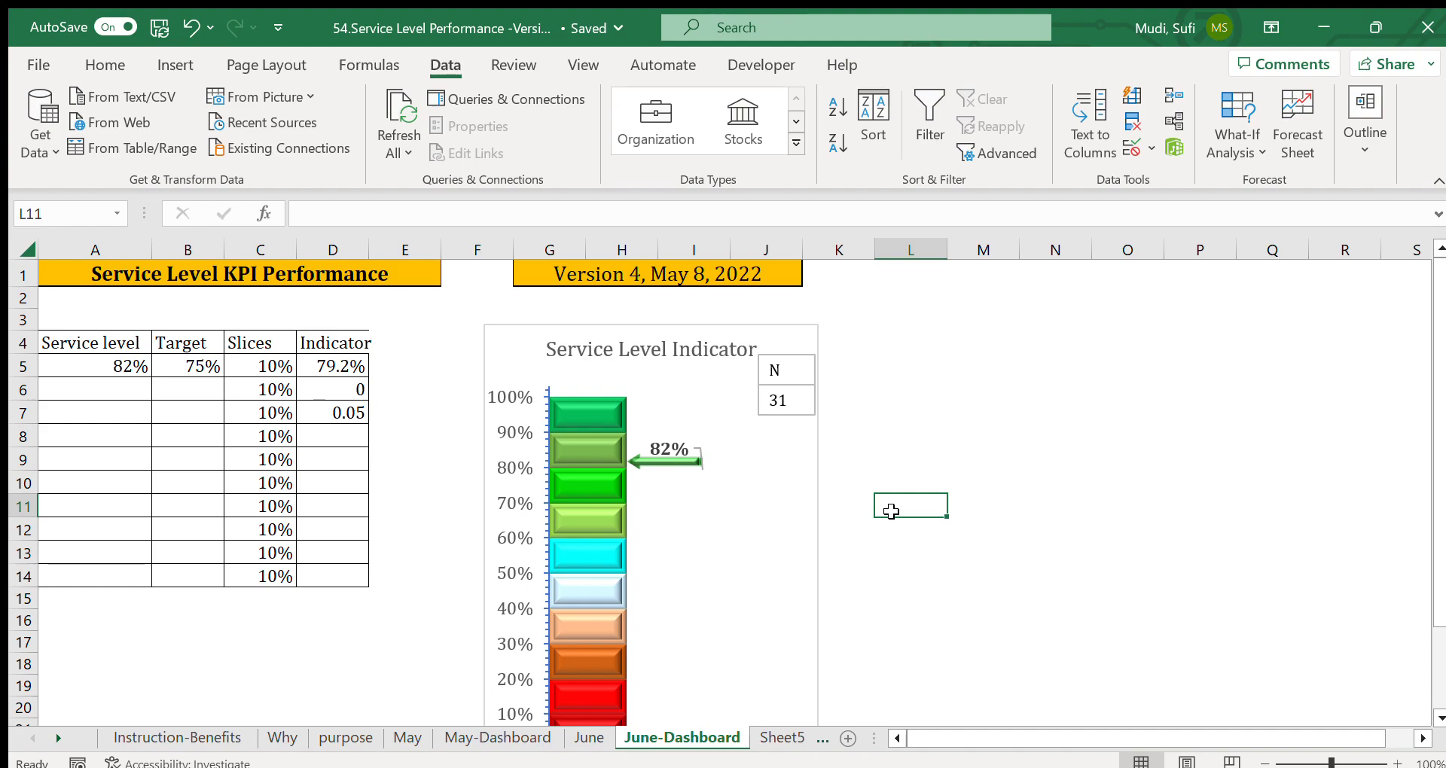
pyautogui.click(882, 393)
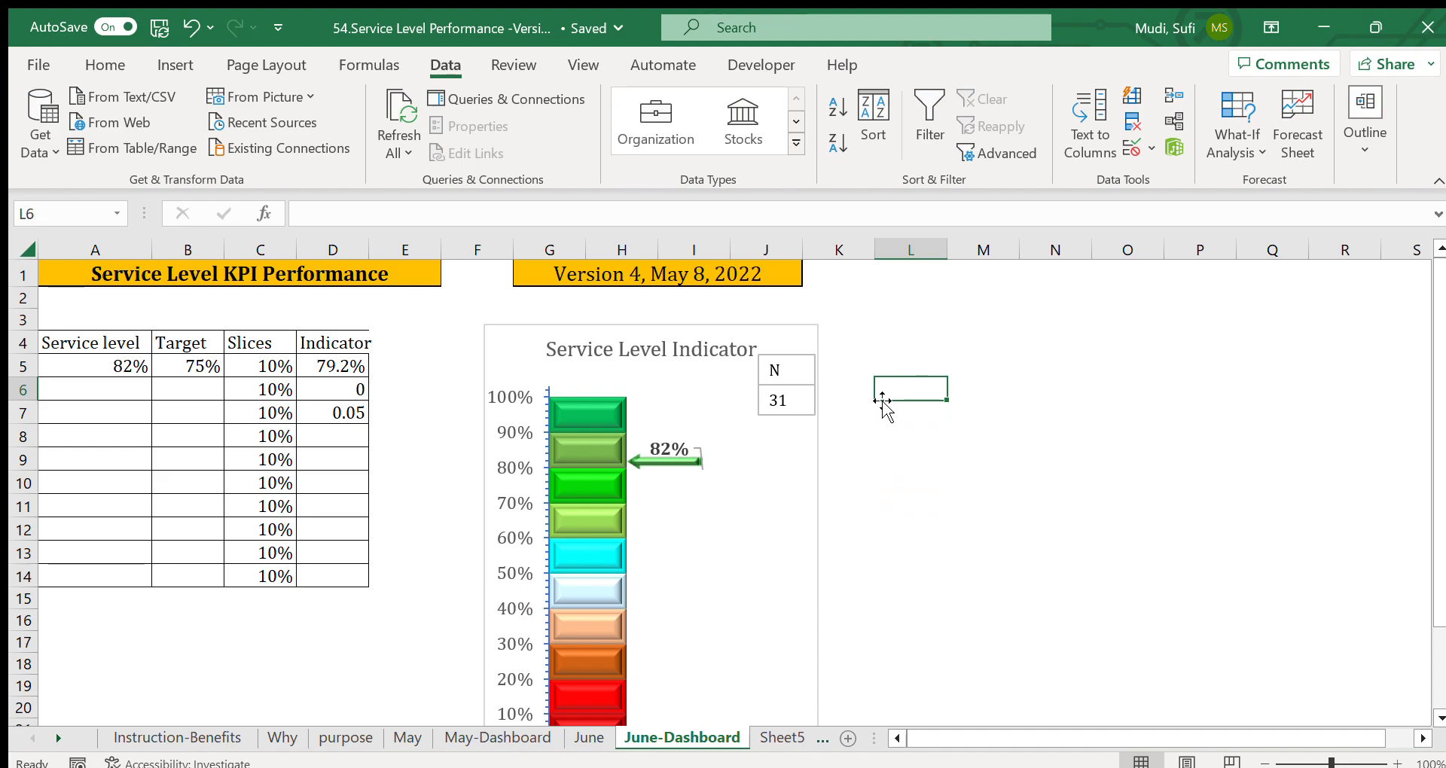
pyautogui.click(867, 443)
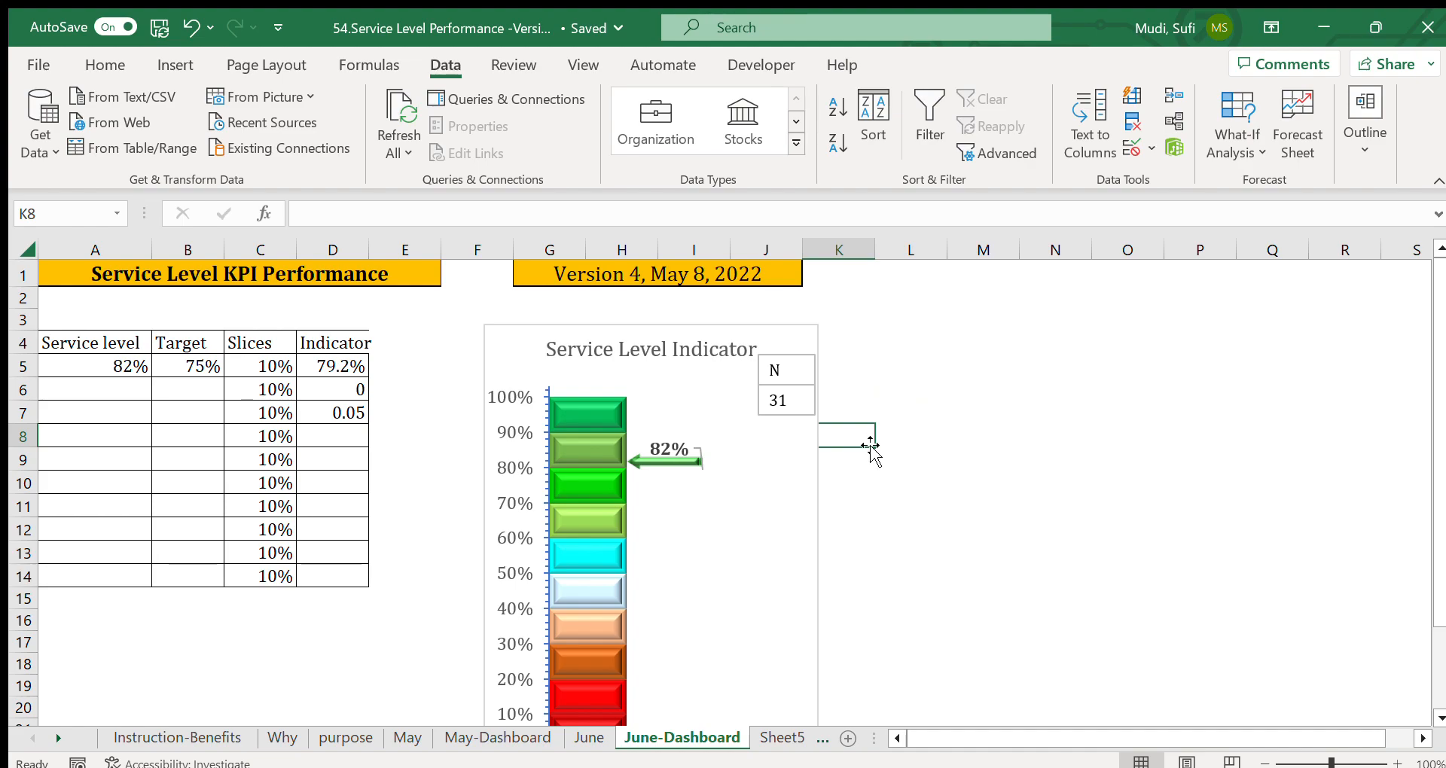
pyautogui.click(862, 479)
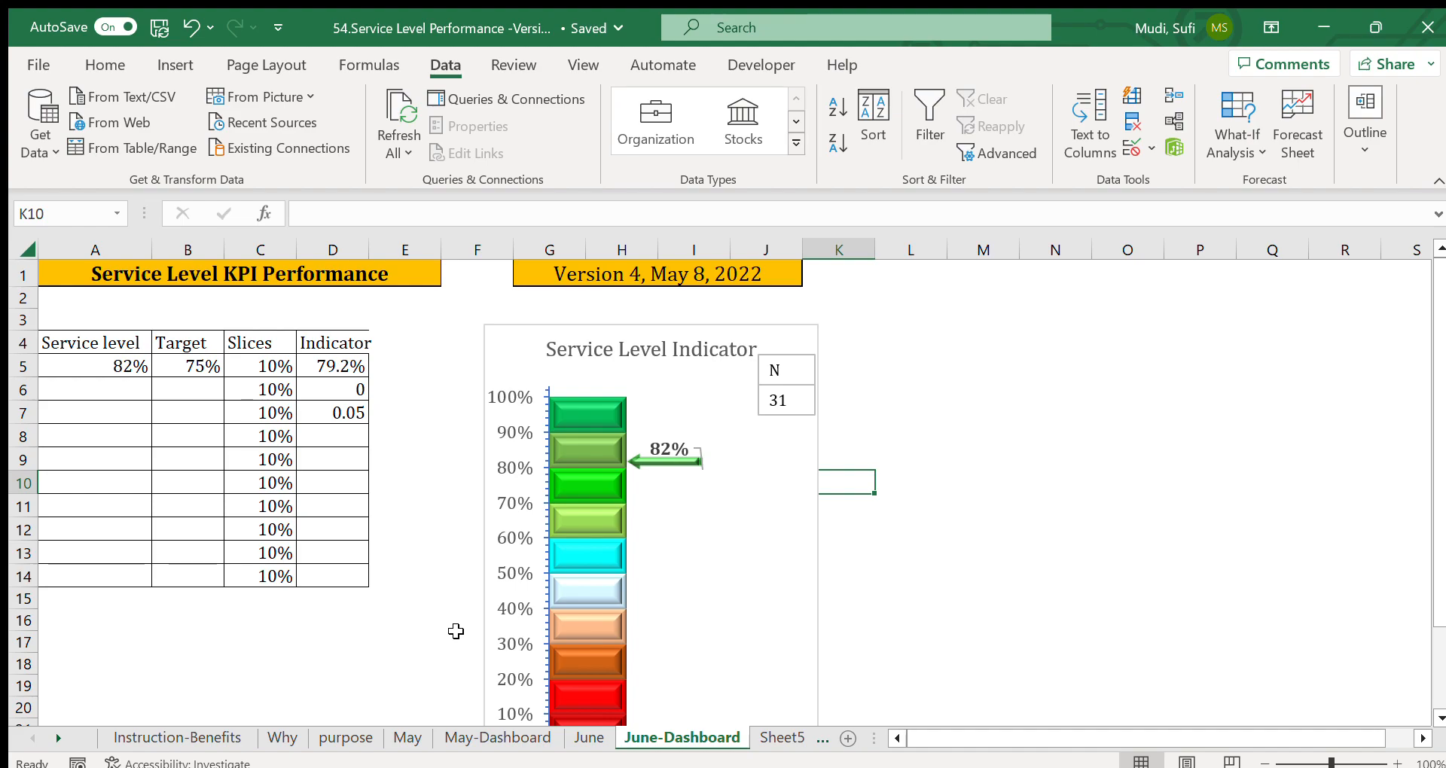
pyautogui.click(284, 739)
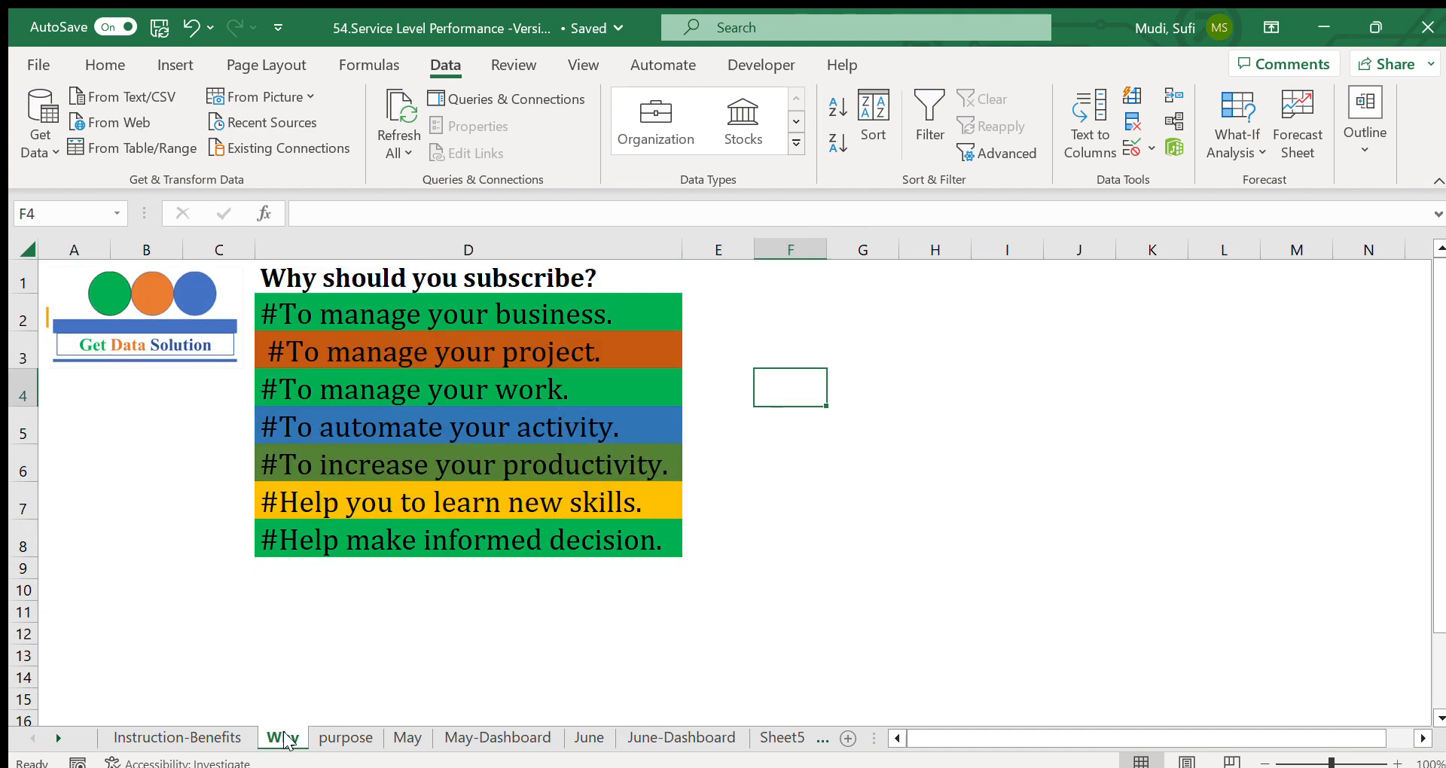
# - Read the subscription reasons in cells D2 to D7 on the Why sheet, from managing your business to learning new skills
pyautogui.click(397, 607)
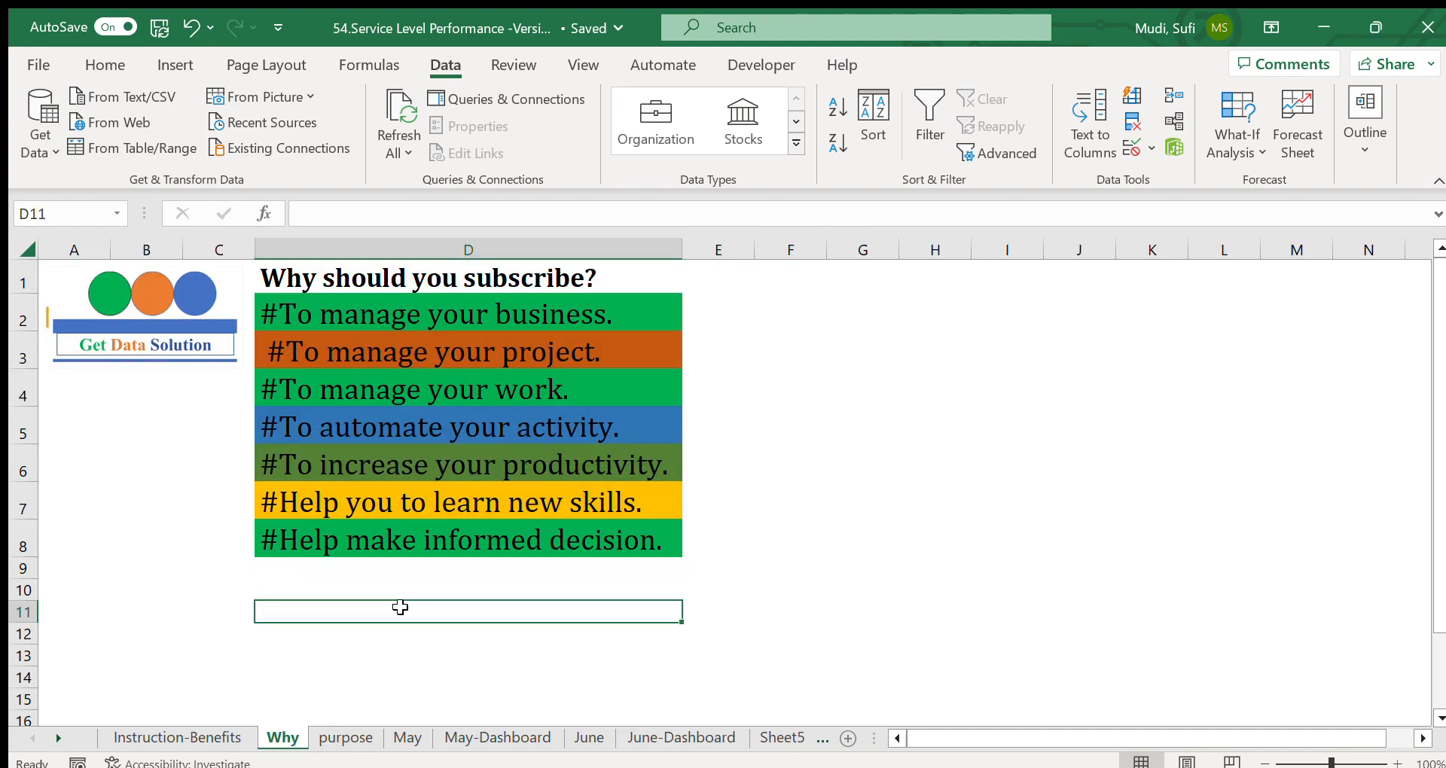
pyautogui.click(161, 421)
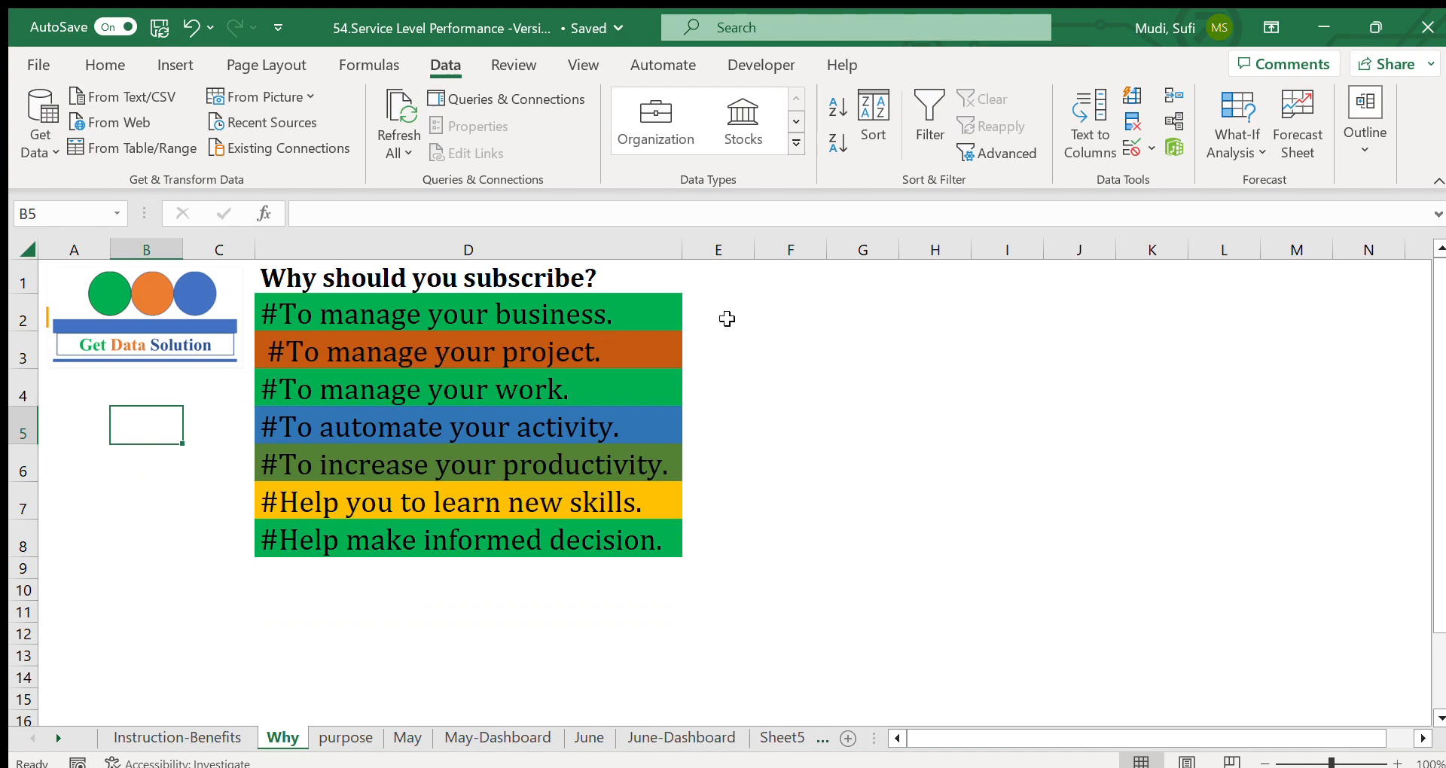
pyautogui.click(754, 309)
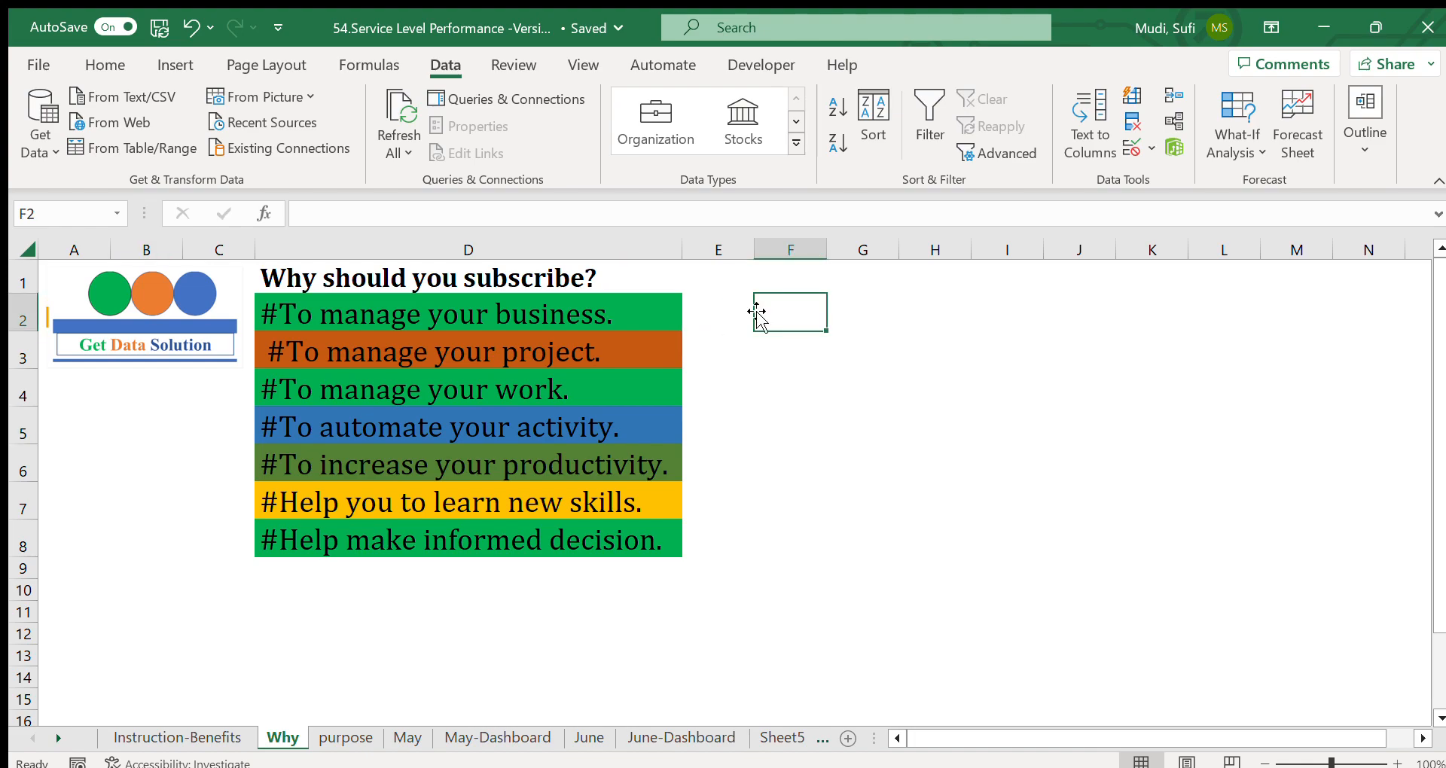
pyautogui.click(539, 311)
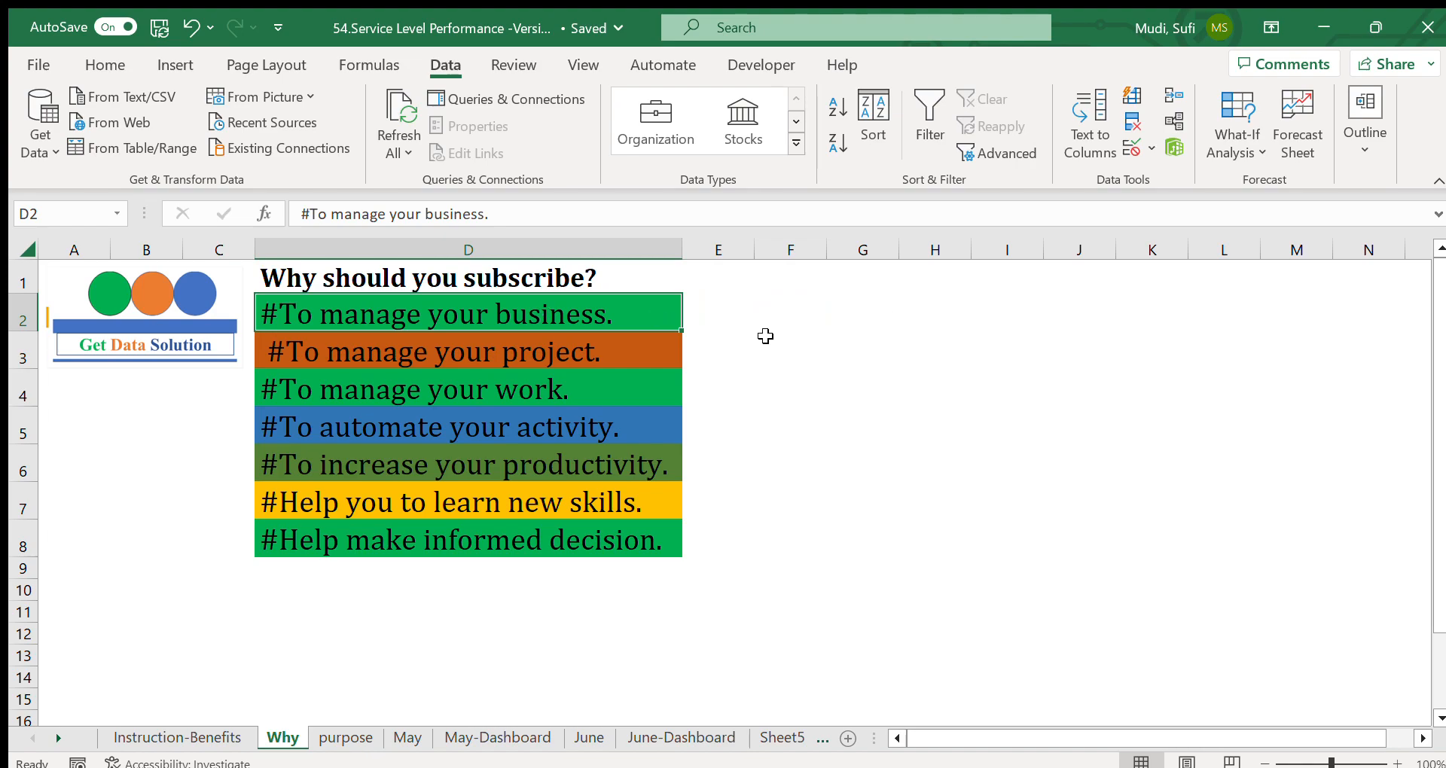
pyautogui.click(766, 336)
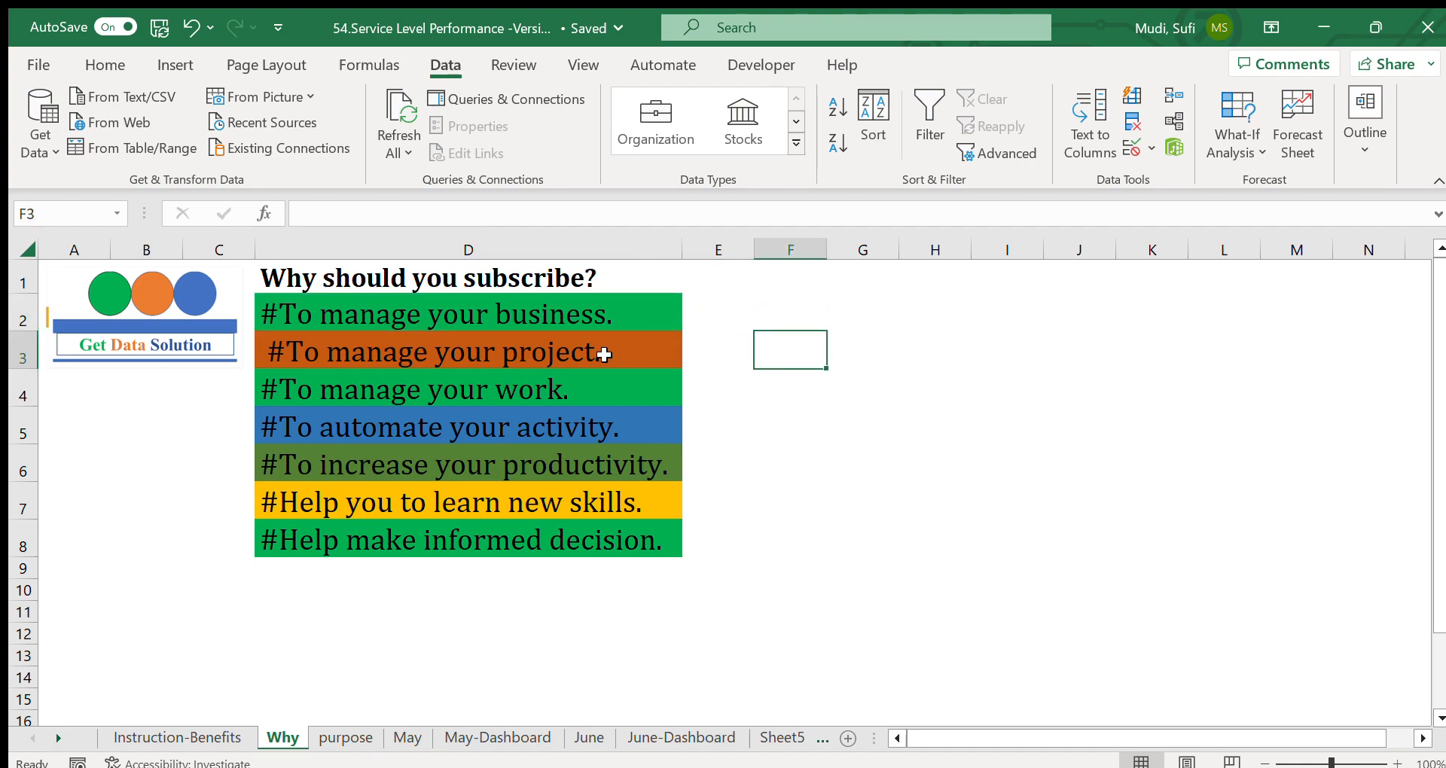
pyautogui.click(604, 355)
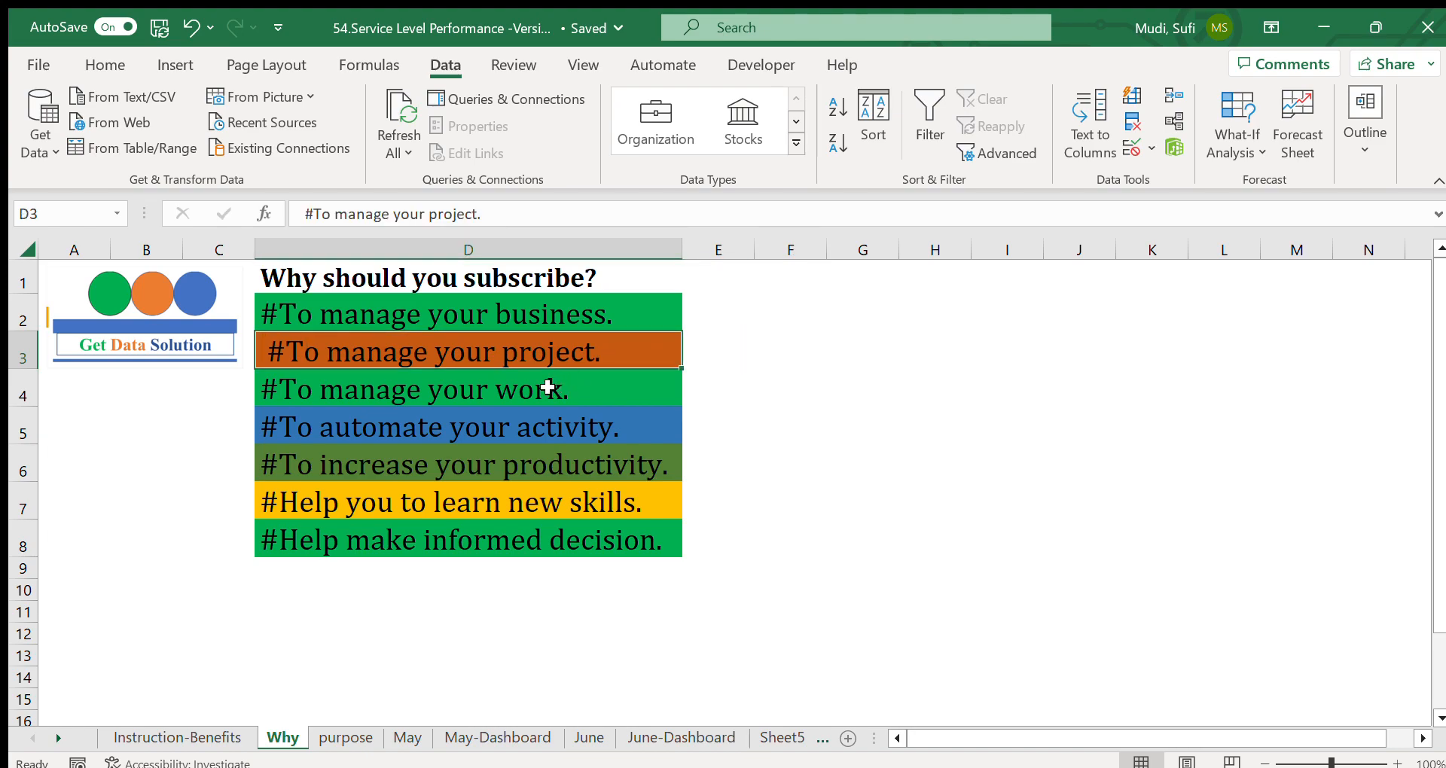
pyautogui.click(548, 387)
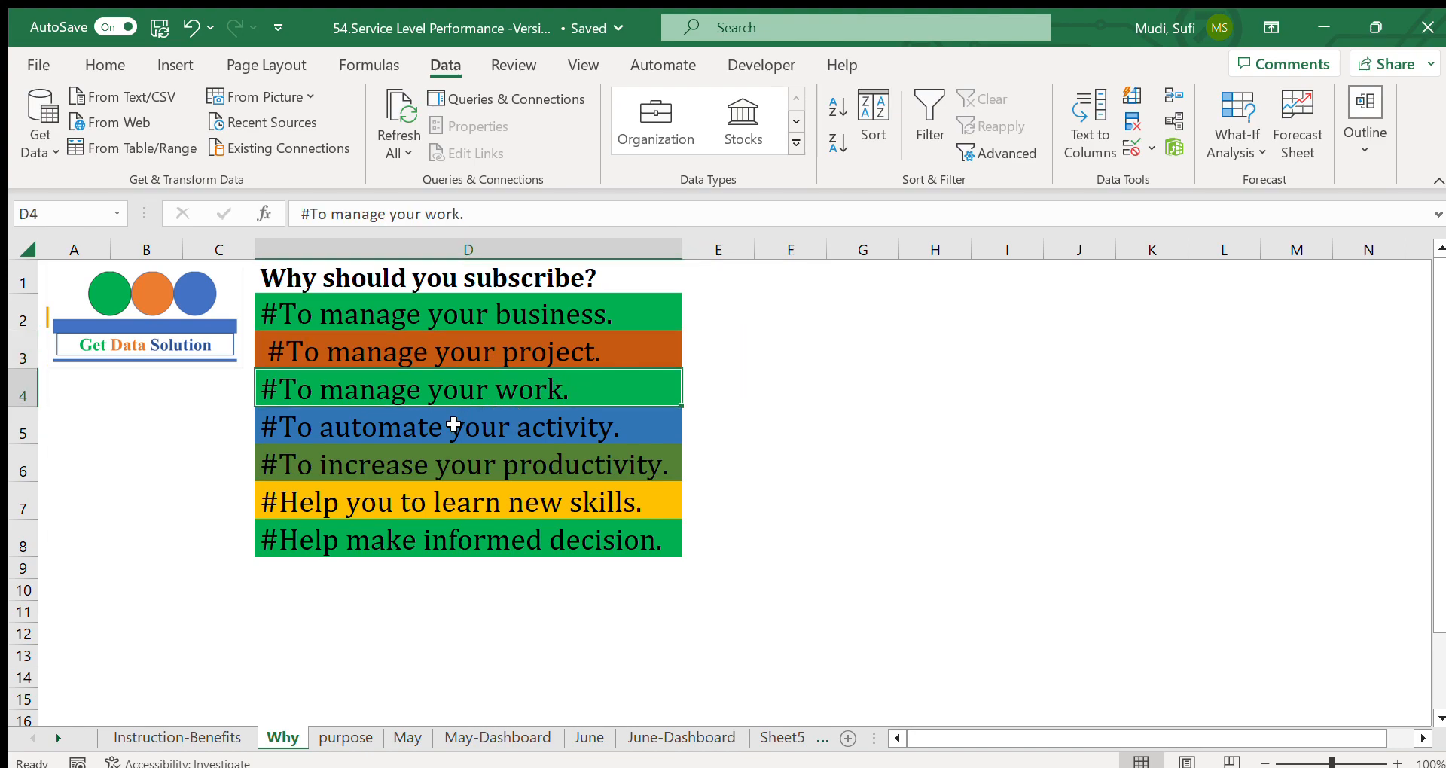
pyautogui.click(454, 426)
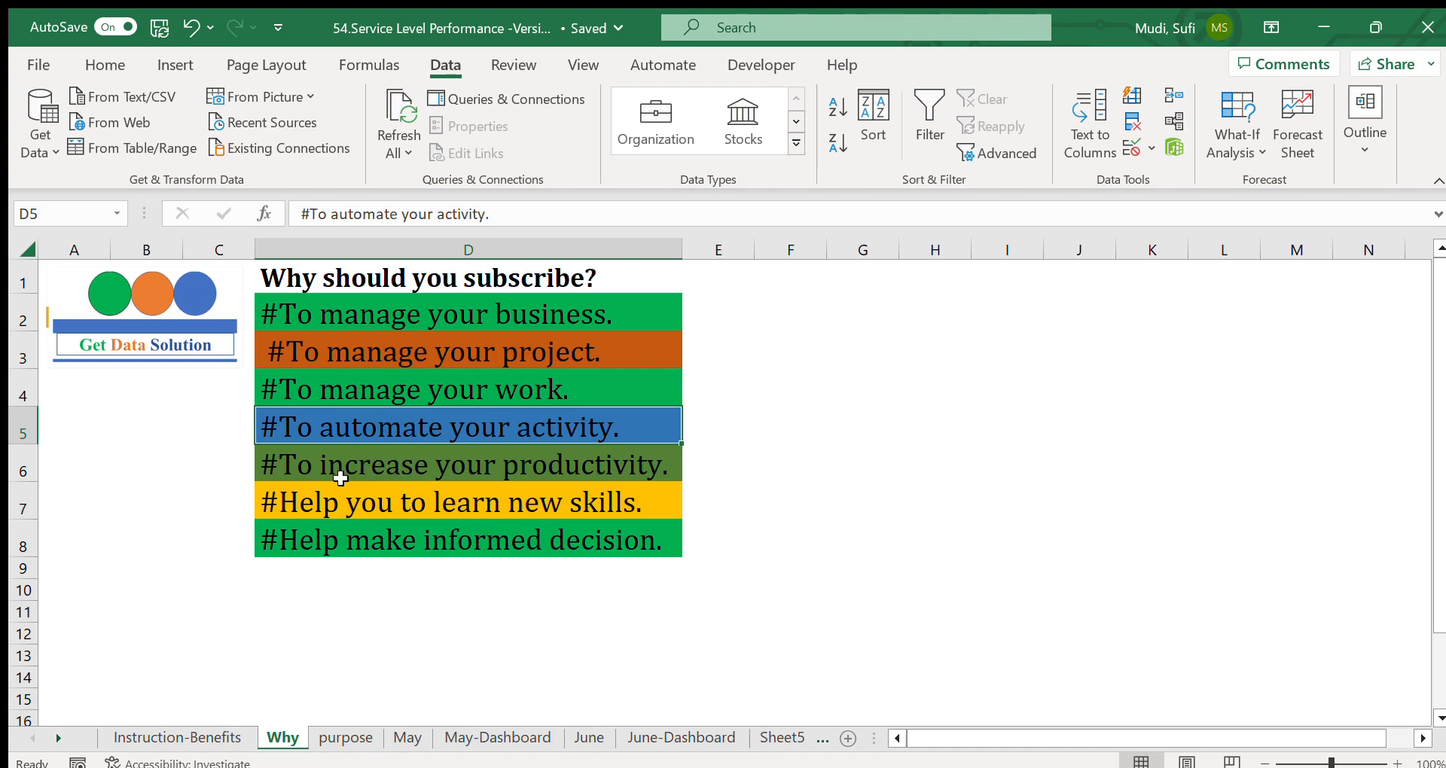
pyautogui.click(297, 471)
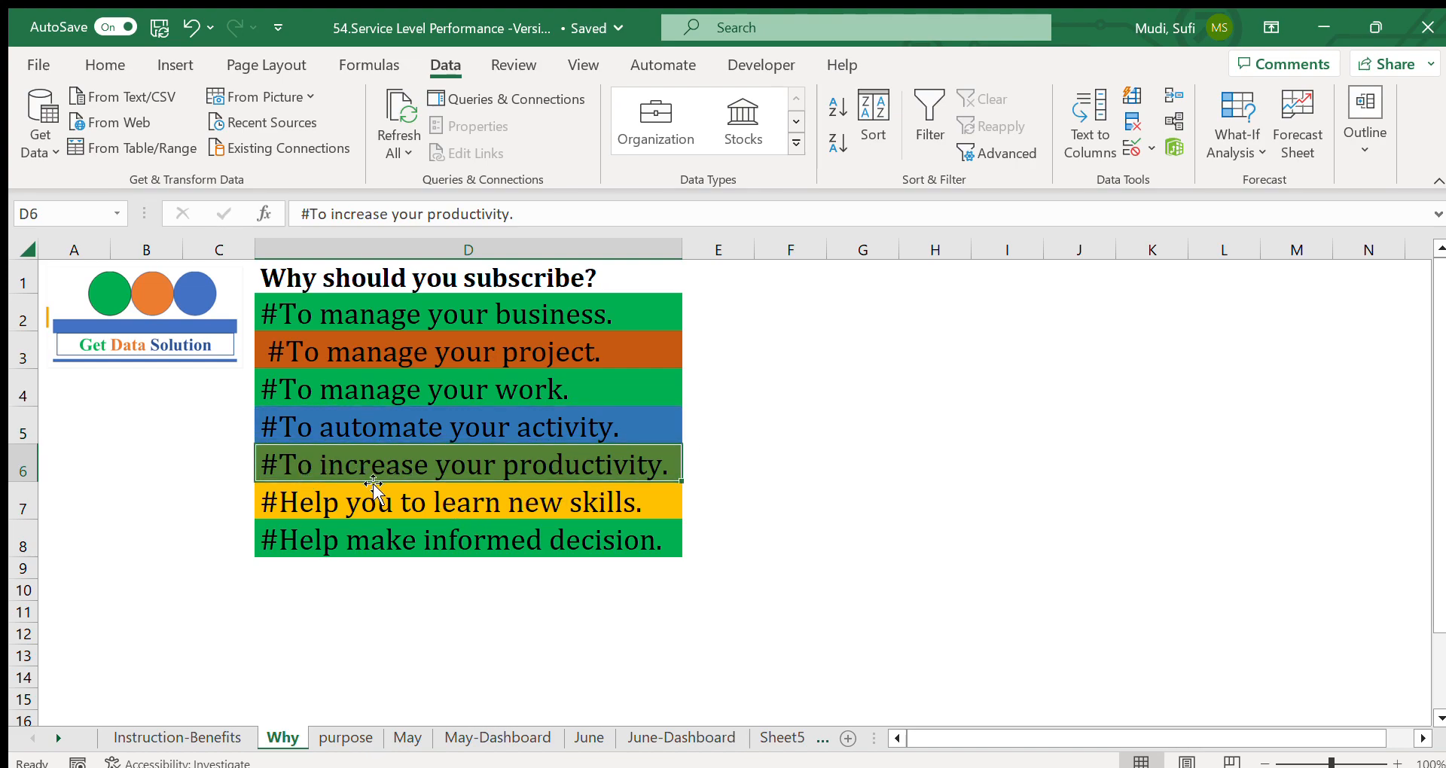
pyautogui.click(322, 512)
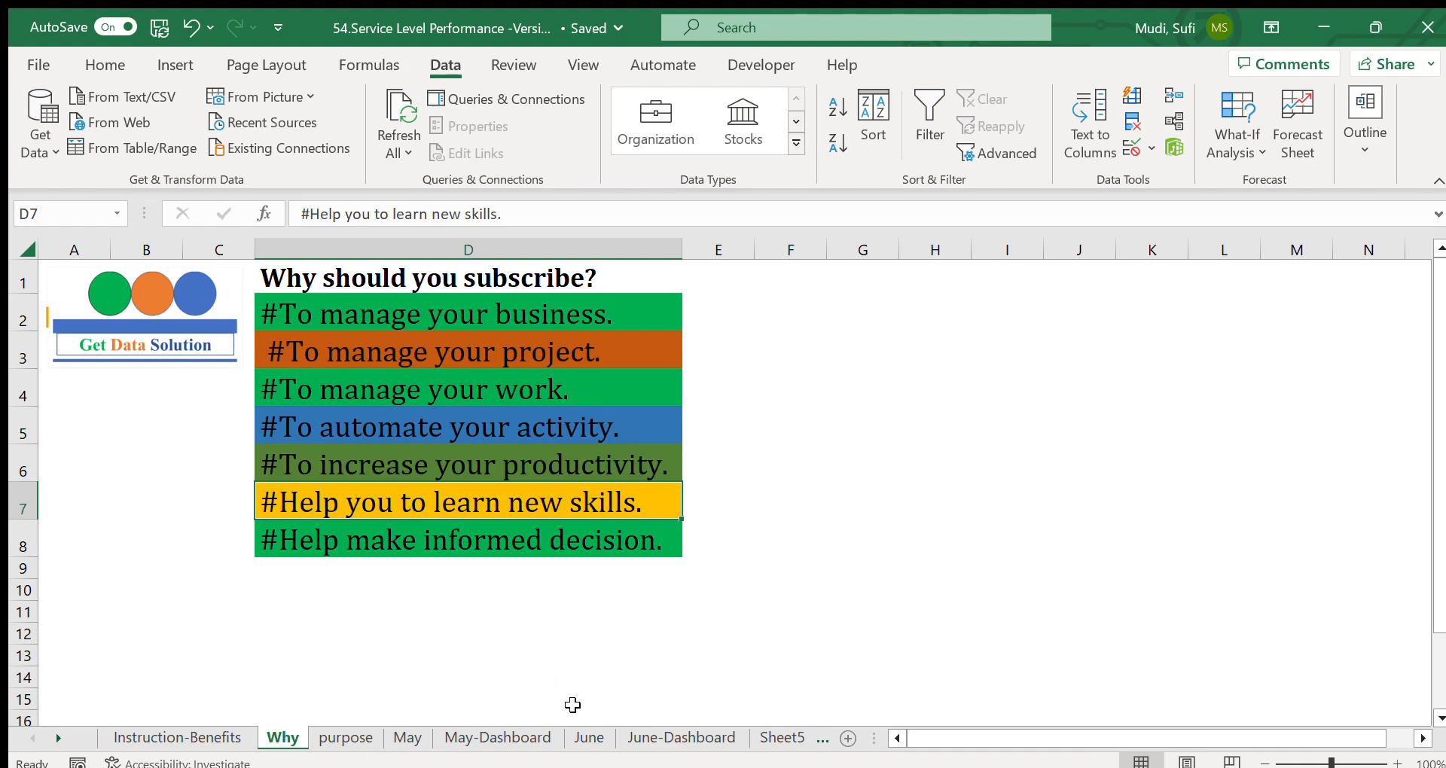
# - Inspect the FY formula in cell C6 on the June sheet against the date in cell B6
pyautogui.click(580, 738)
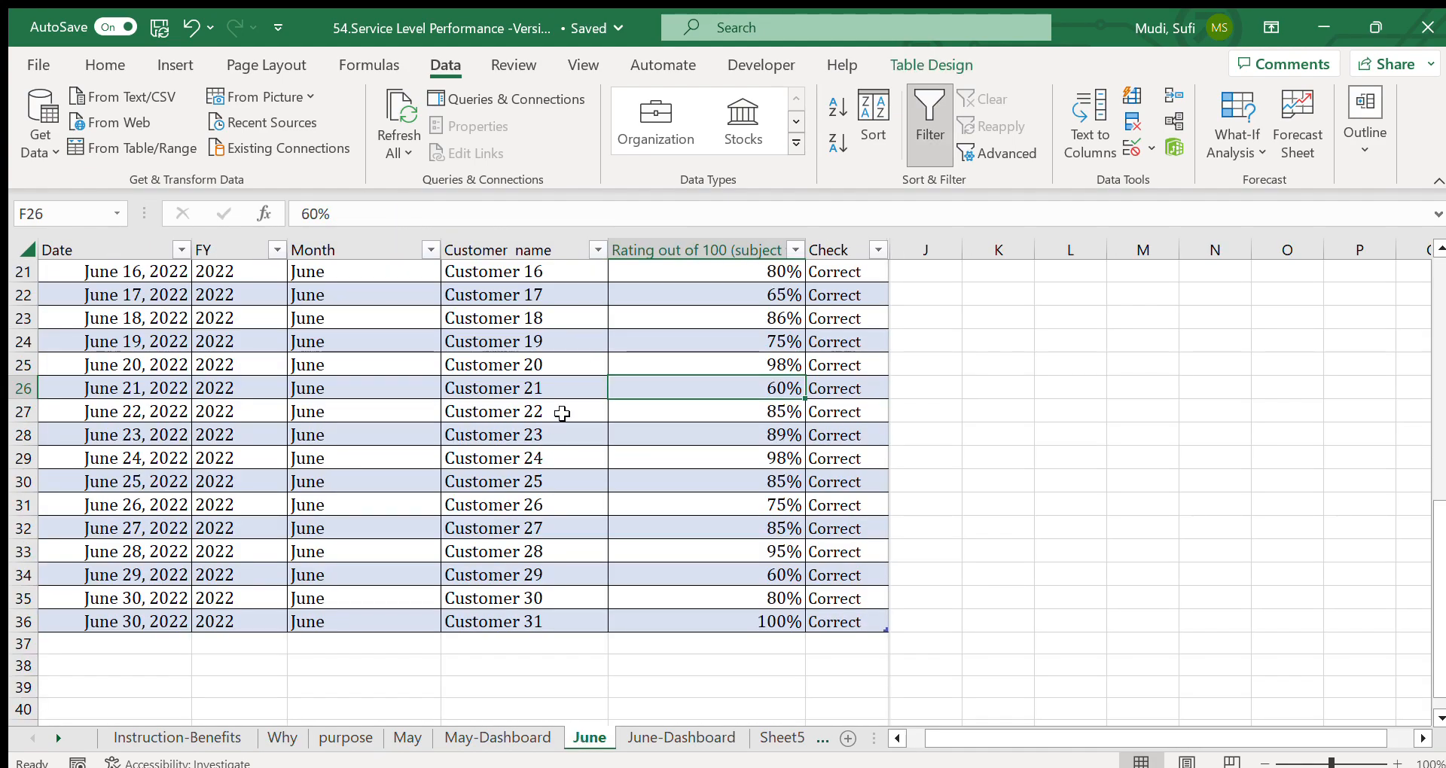
pyautogui.moveTo(1437, 539); pyautogui.dragTo(1415, 265)
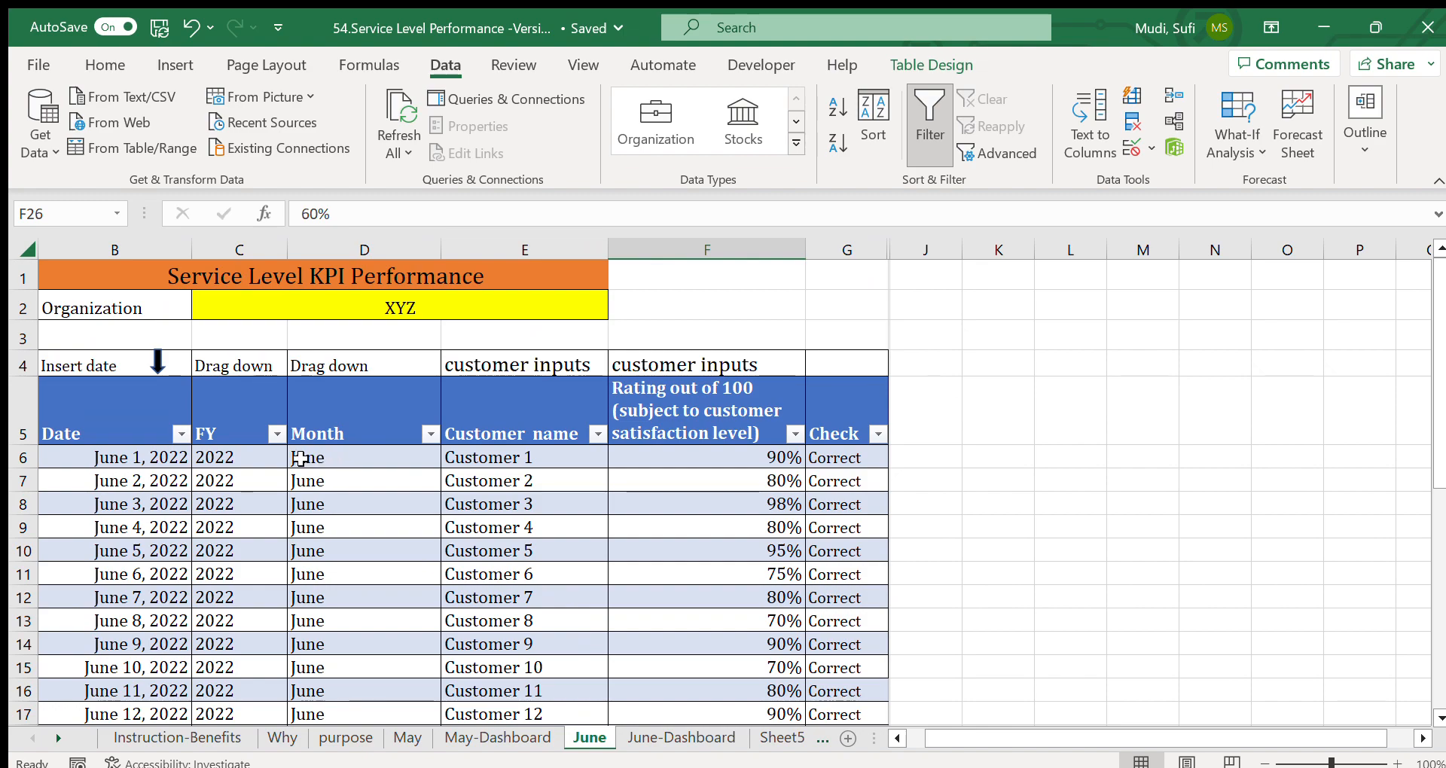
pyautogui.click(234, 456)
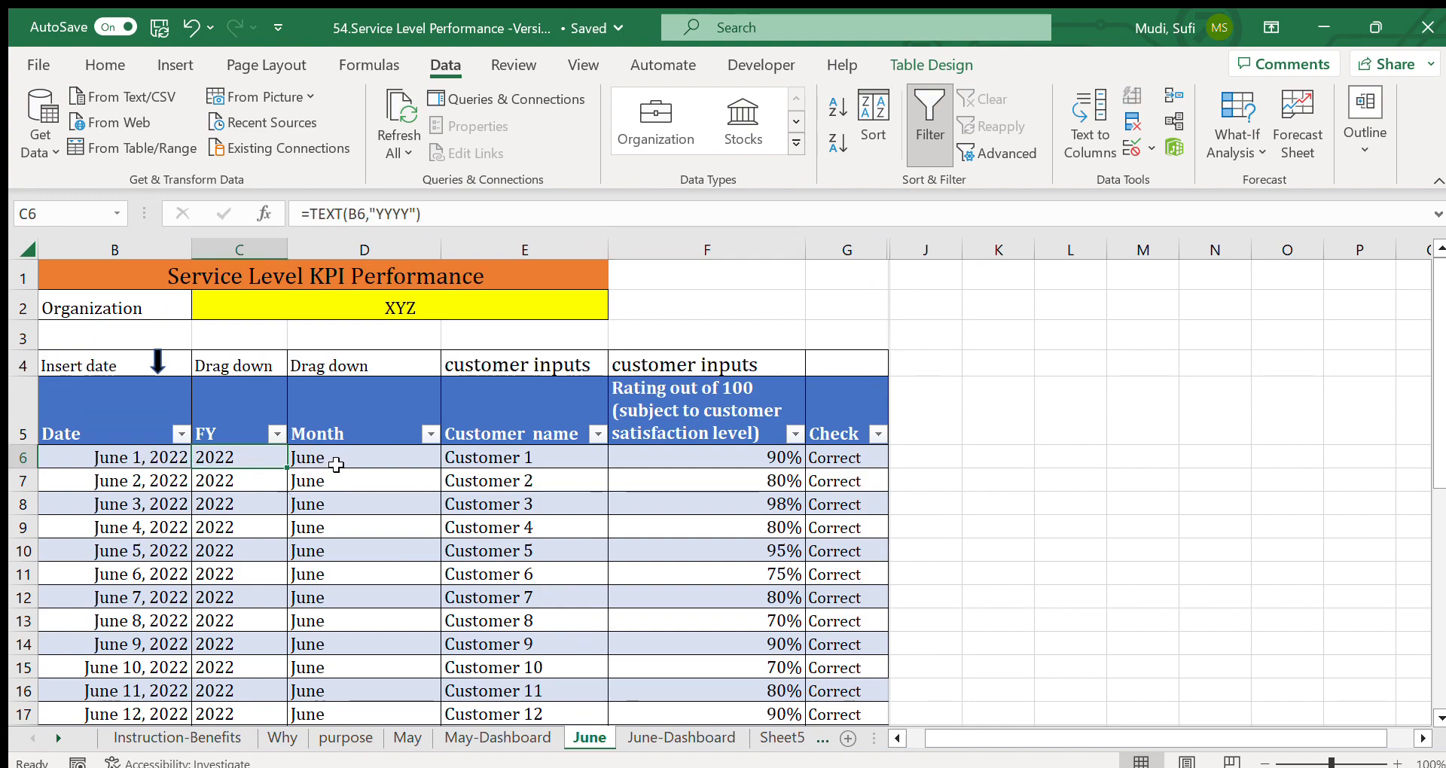
pyautogui.click(162, 457)
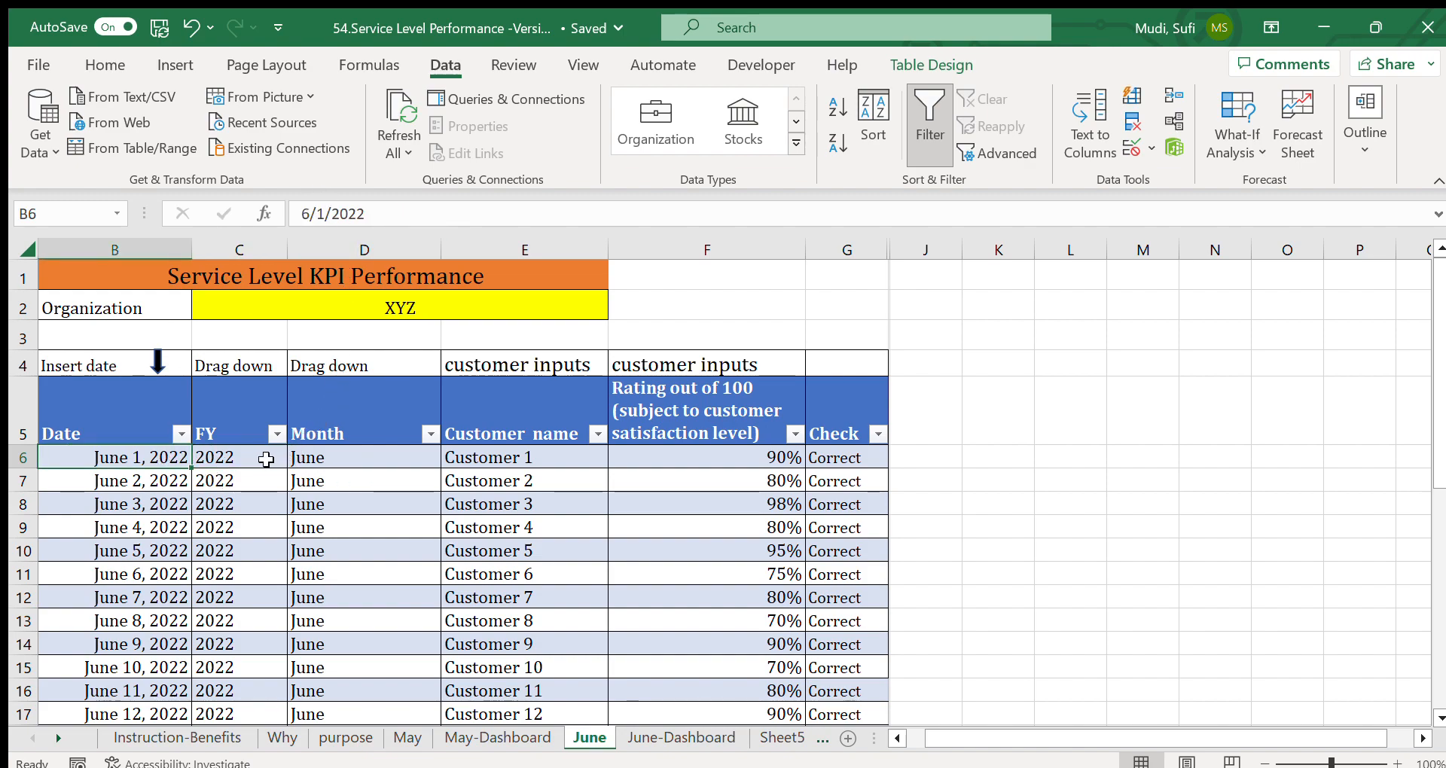
pyautogui.click(266, 460)
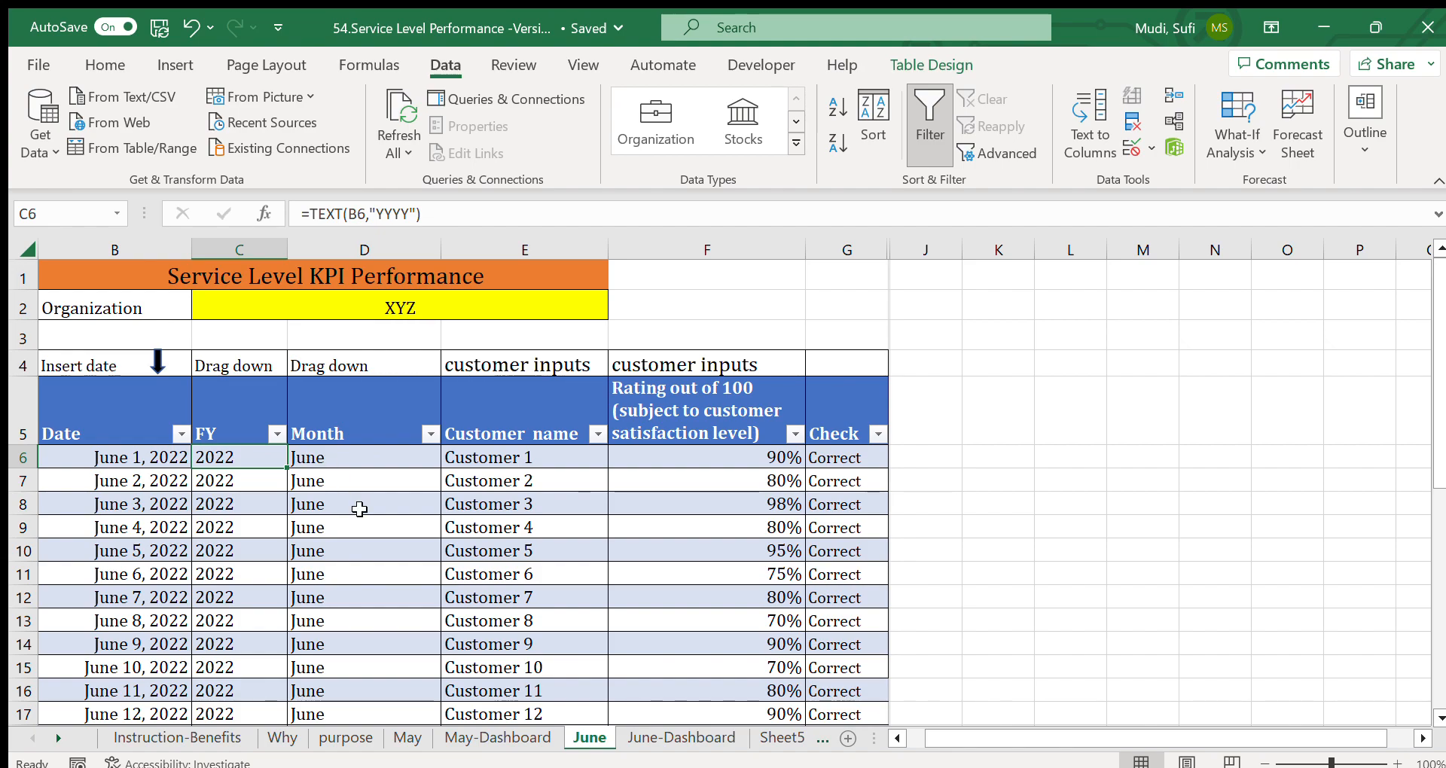
# - Review the informed-decision reason in D8 on the Why sheet, and highlight the benefits list in E5:E9 on the Instruction-Benefits sheet
pyautogui.click(282, 737)
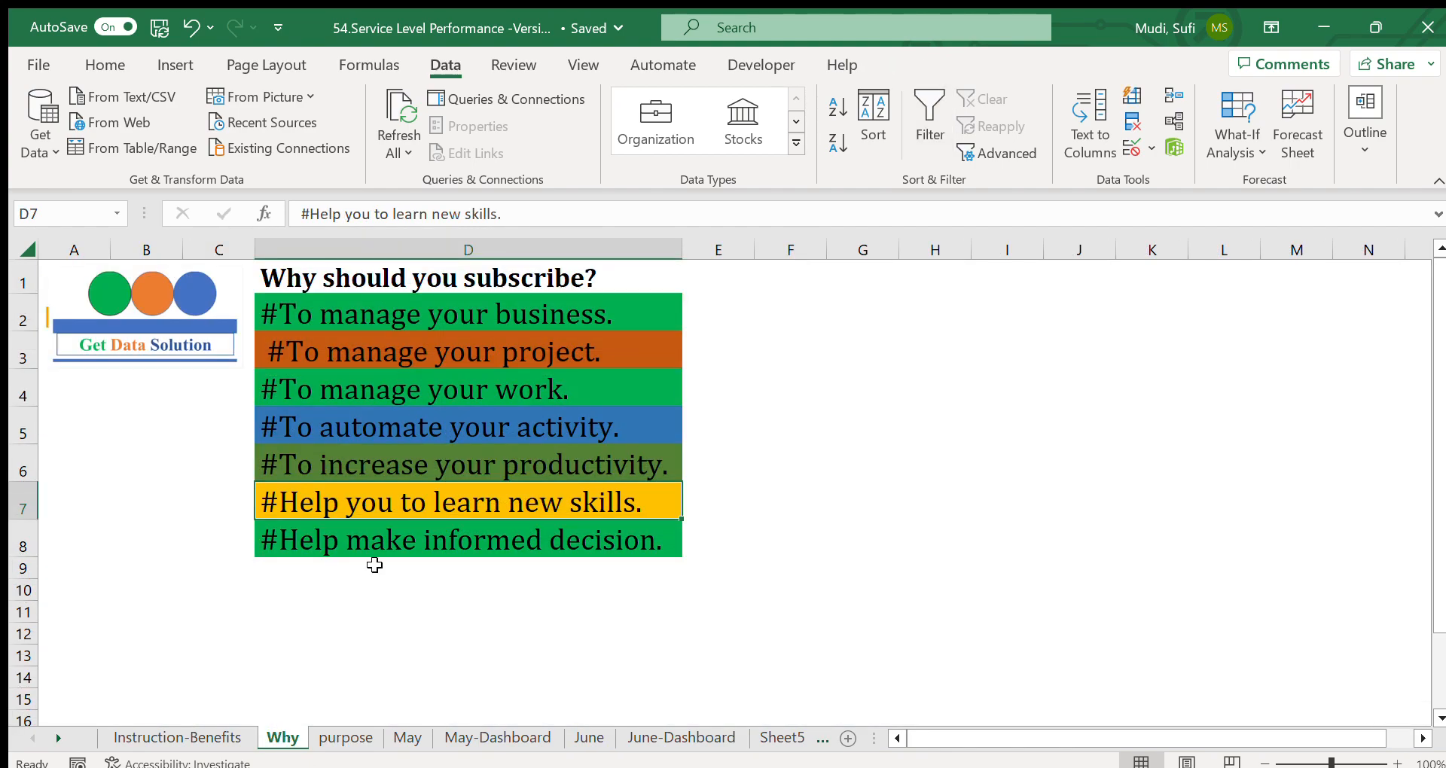
pyautogui.click(358, 535)
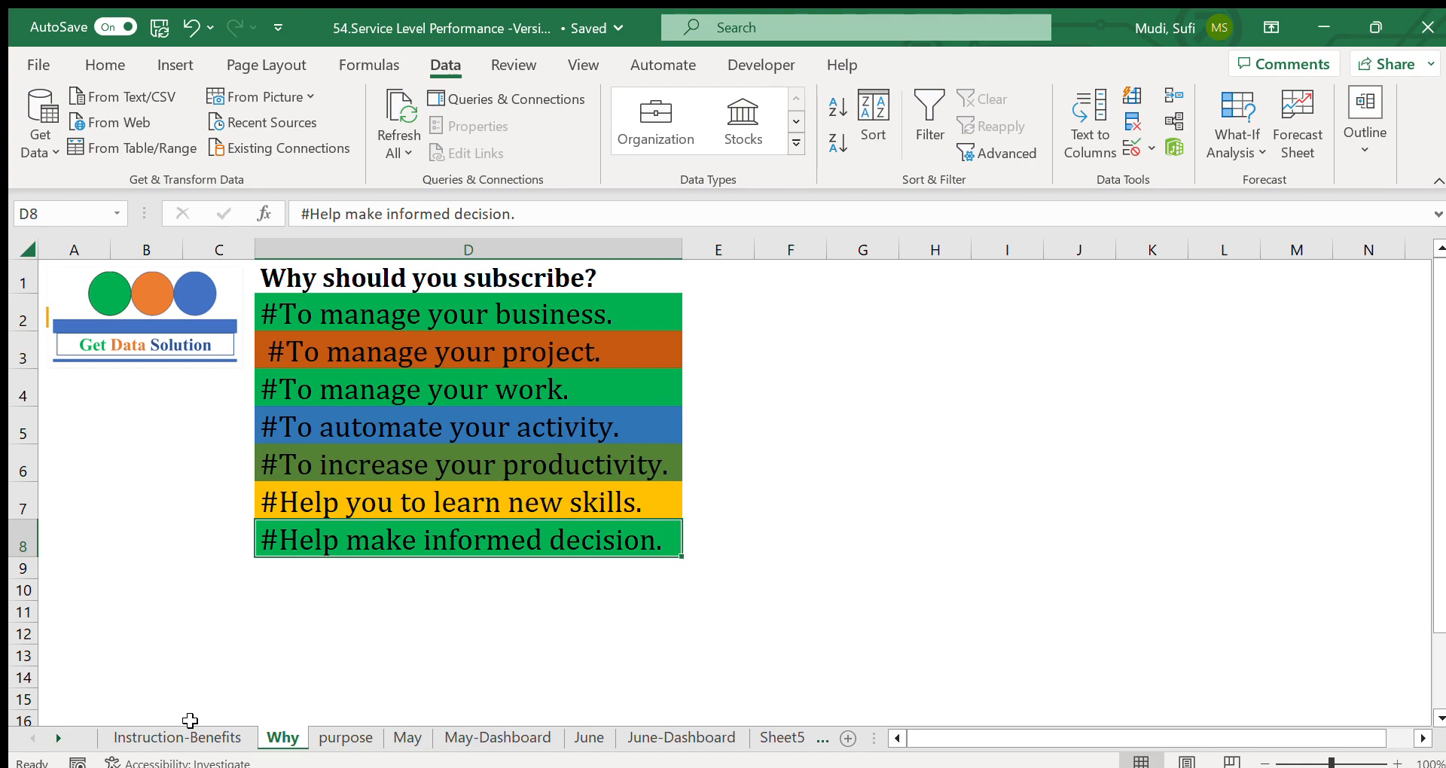
pyautogui.click(178, 740)
pyautogui.moveTo(911, 379); pyautogui.dragTo(878, 537)
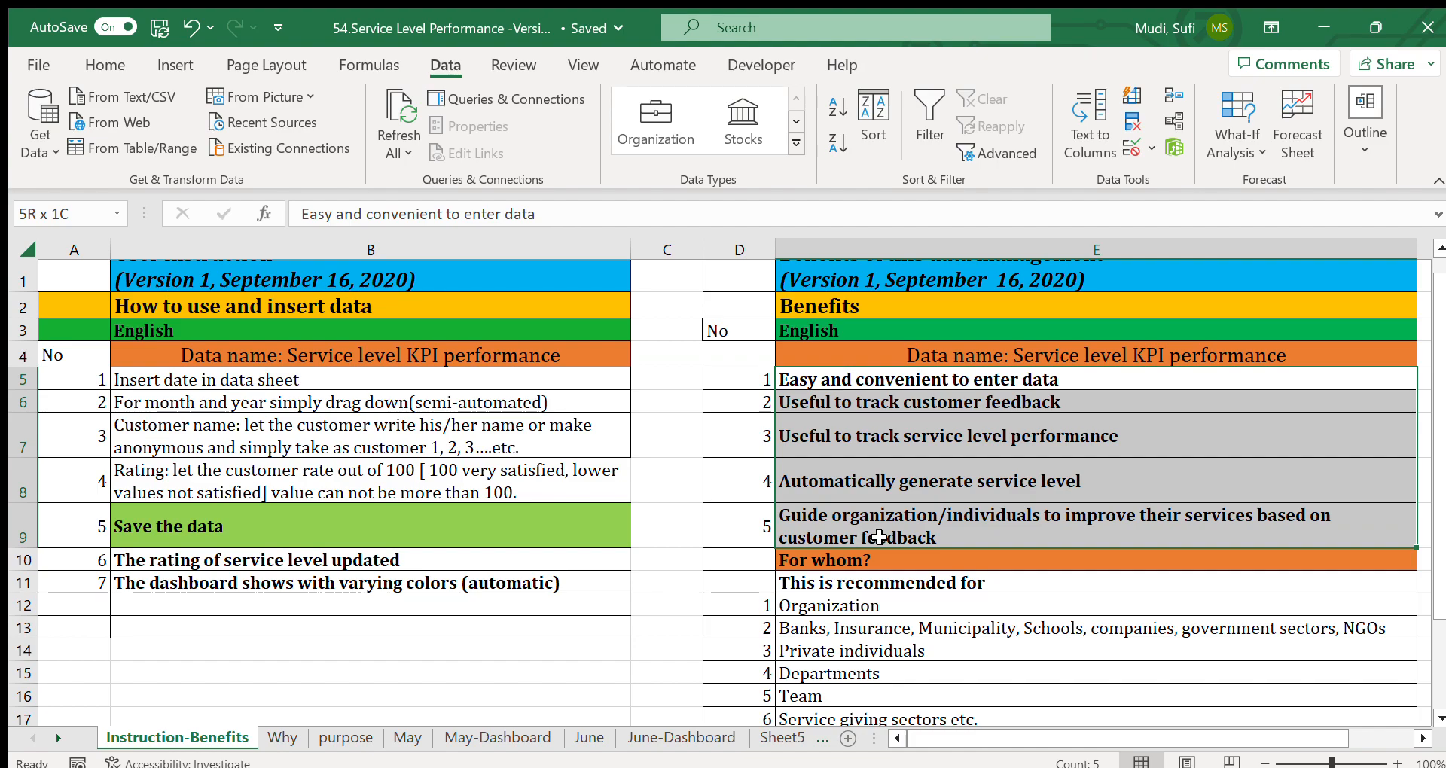
# - Review the recommended audiences in E12:E17 on the Instruction-Benefits sheet, from Organization to Service giving sectors
pyautogui.moveTo(876, 606); pyautogui.dragTo(858, 687)
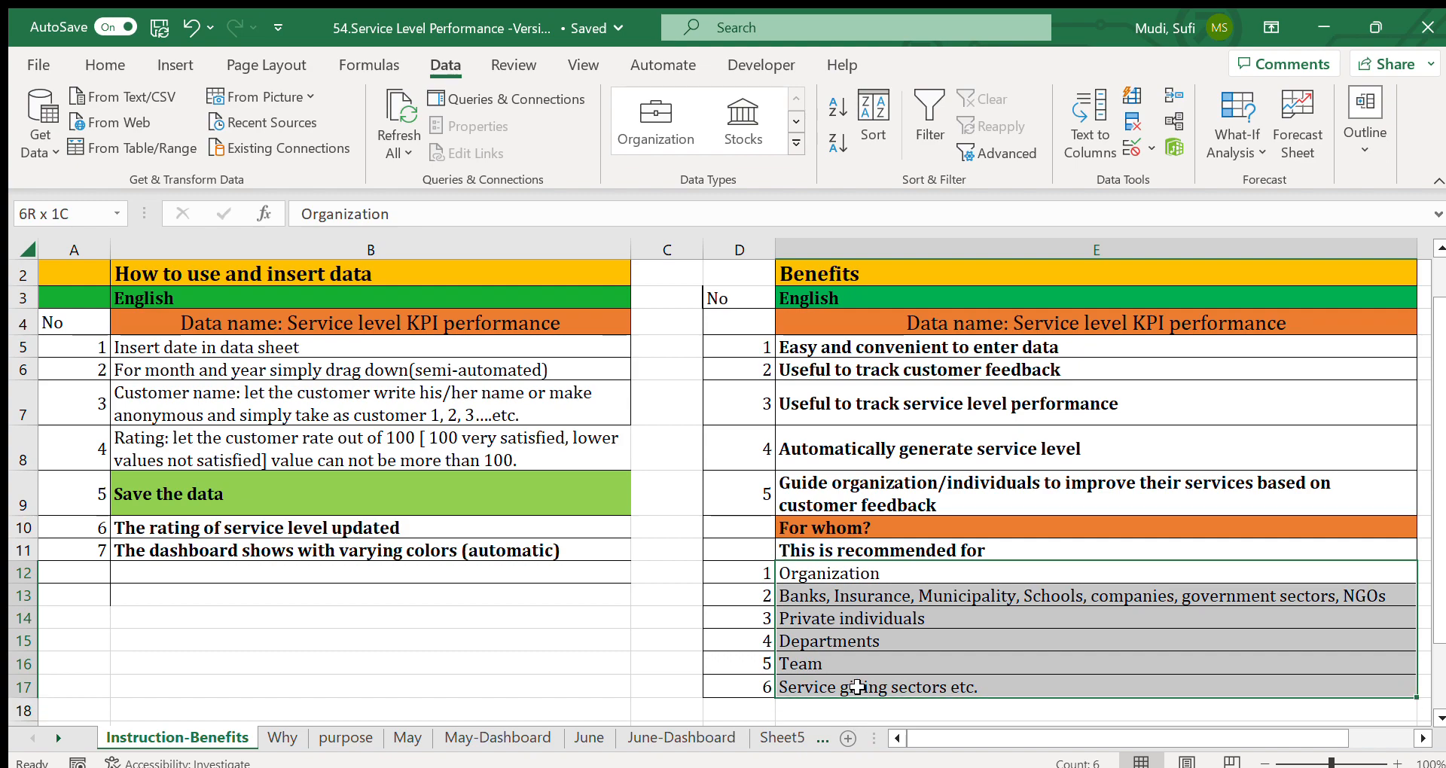
pyautogui.moveTo(857, 687); pyautogui.dragTo(857, 687)
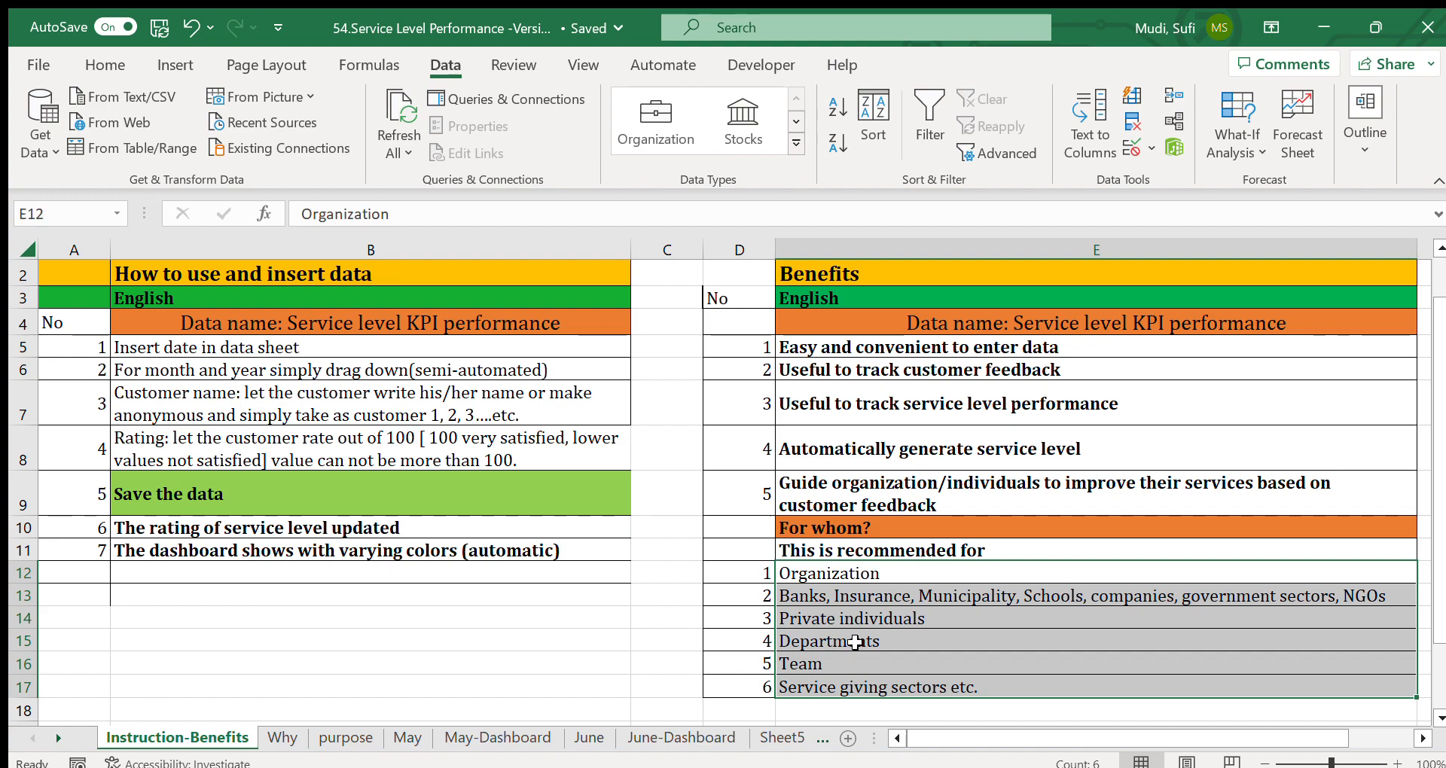
pyautogui.click(959, 595)
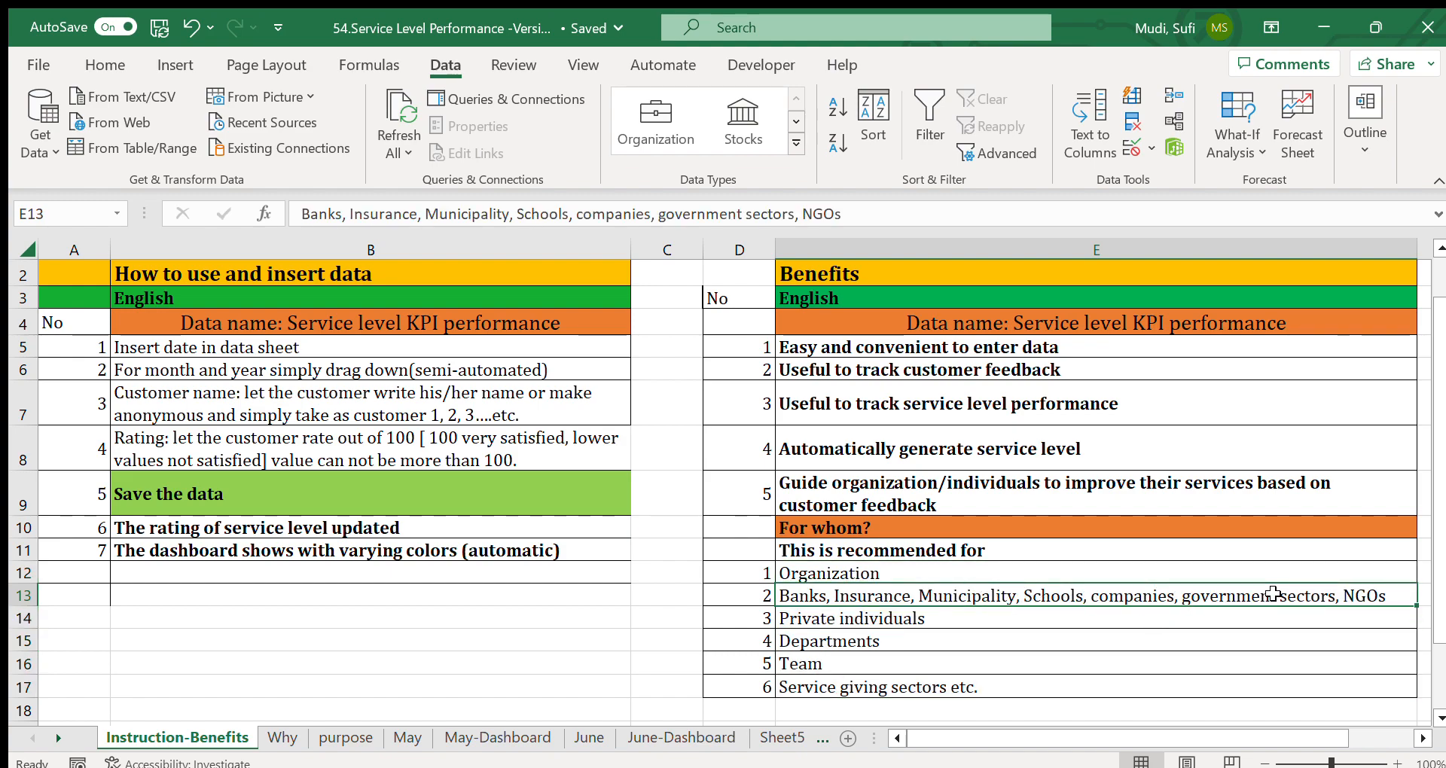
pyautogui.click(976, 622)
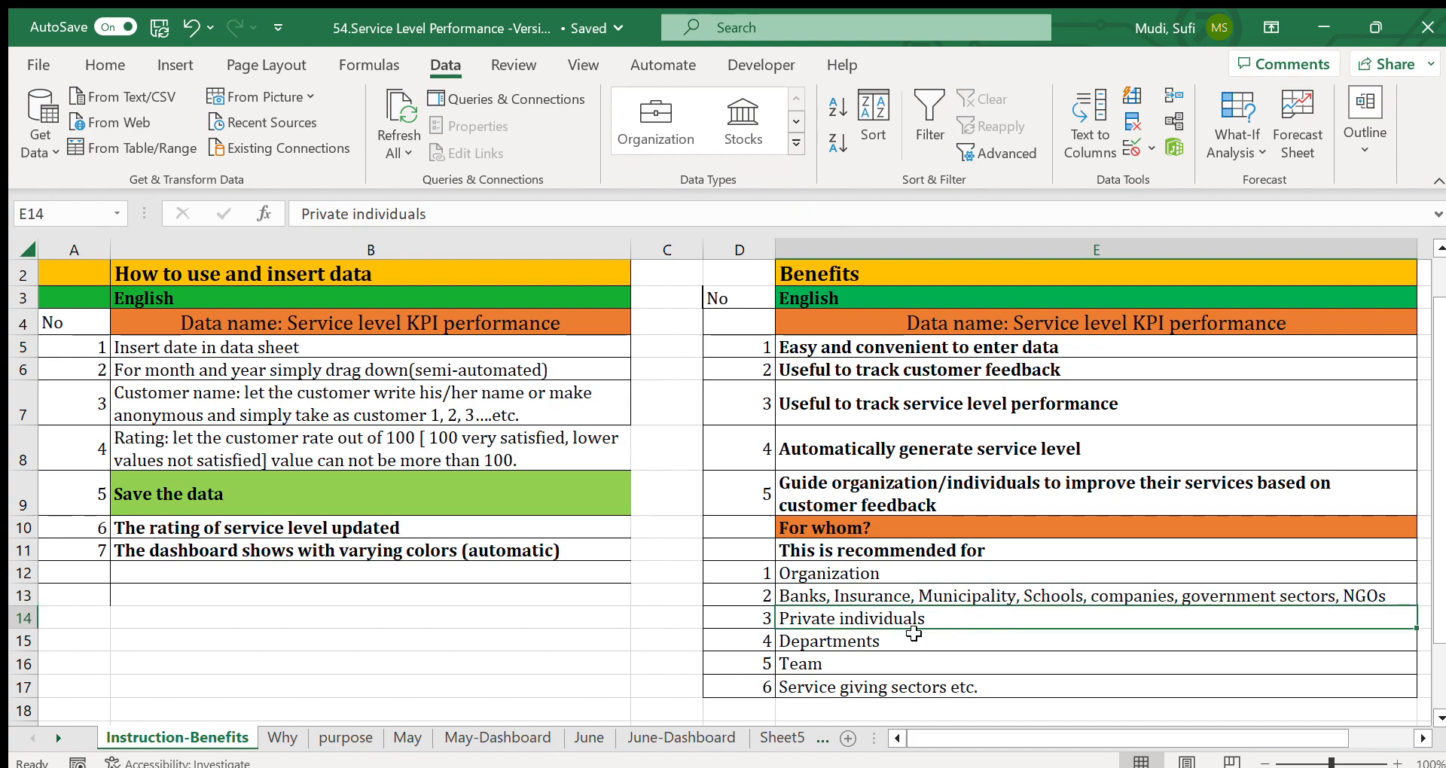
pyautogui.click(879, 638)
pyautogui.click(811, 662)
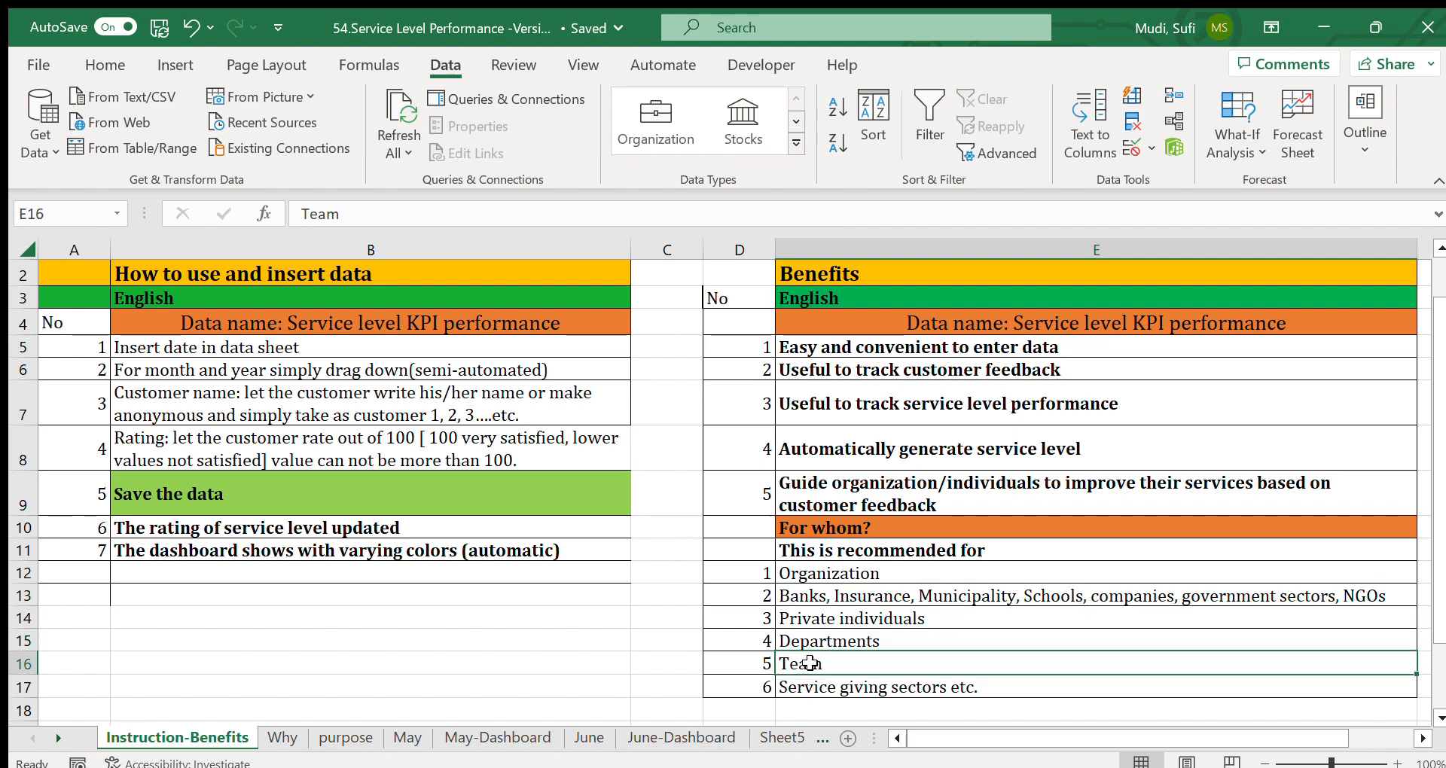
pyautogui.click(836, 687)
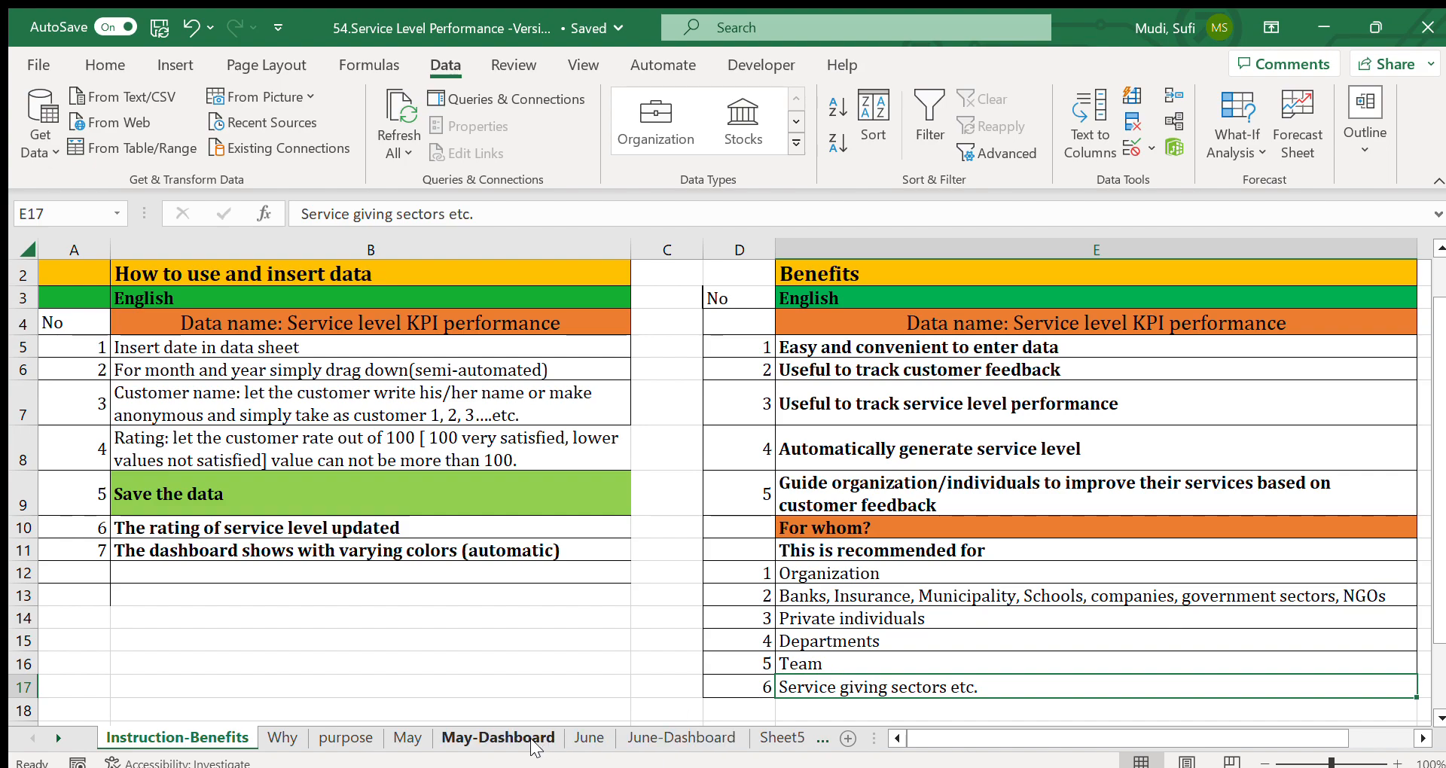
# - View the Service Level Indicator chart on the June-Dashboard, and open Sheet5
pyautogui.click(681, 738)
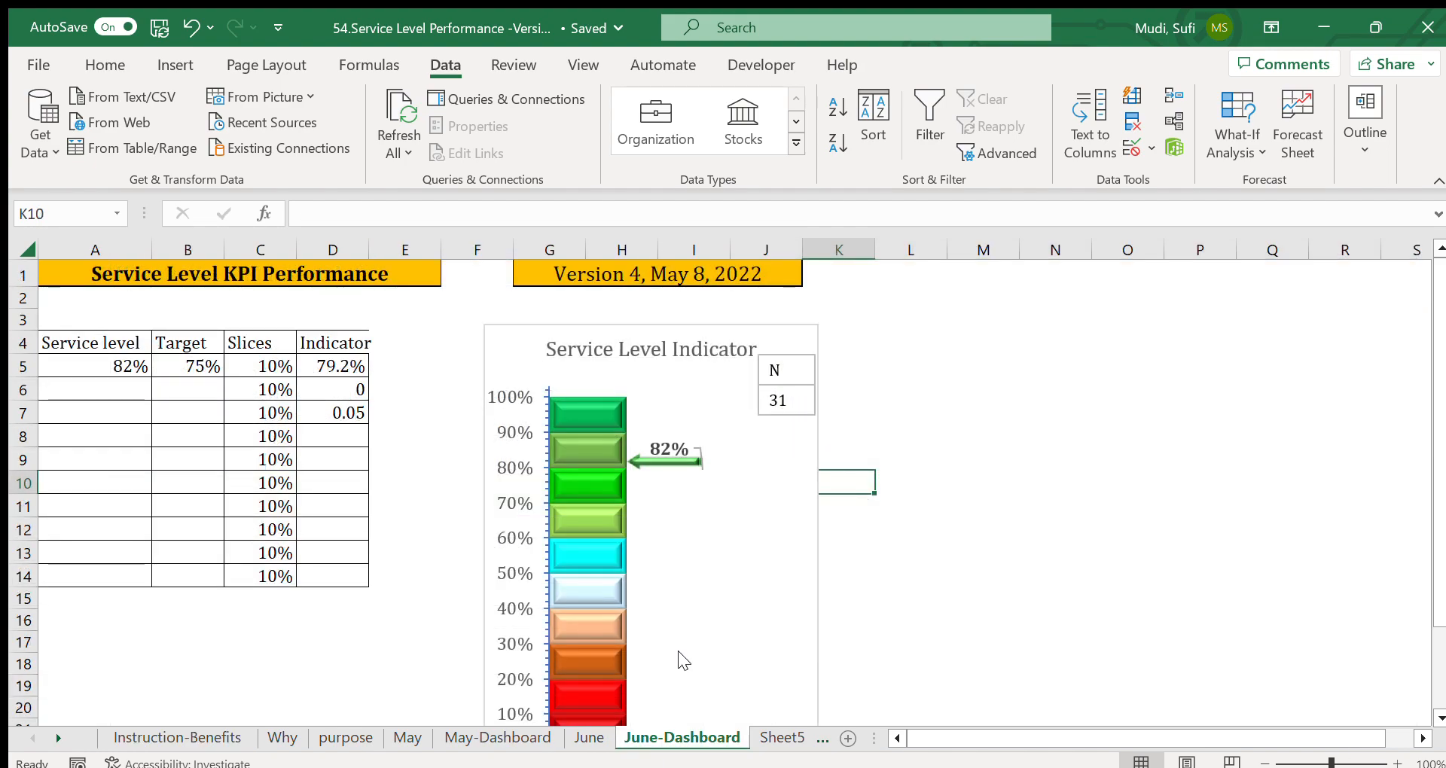
pyautogui.click(885, 450)
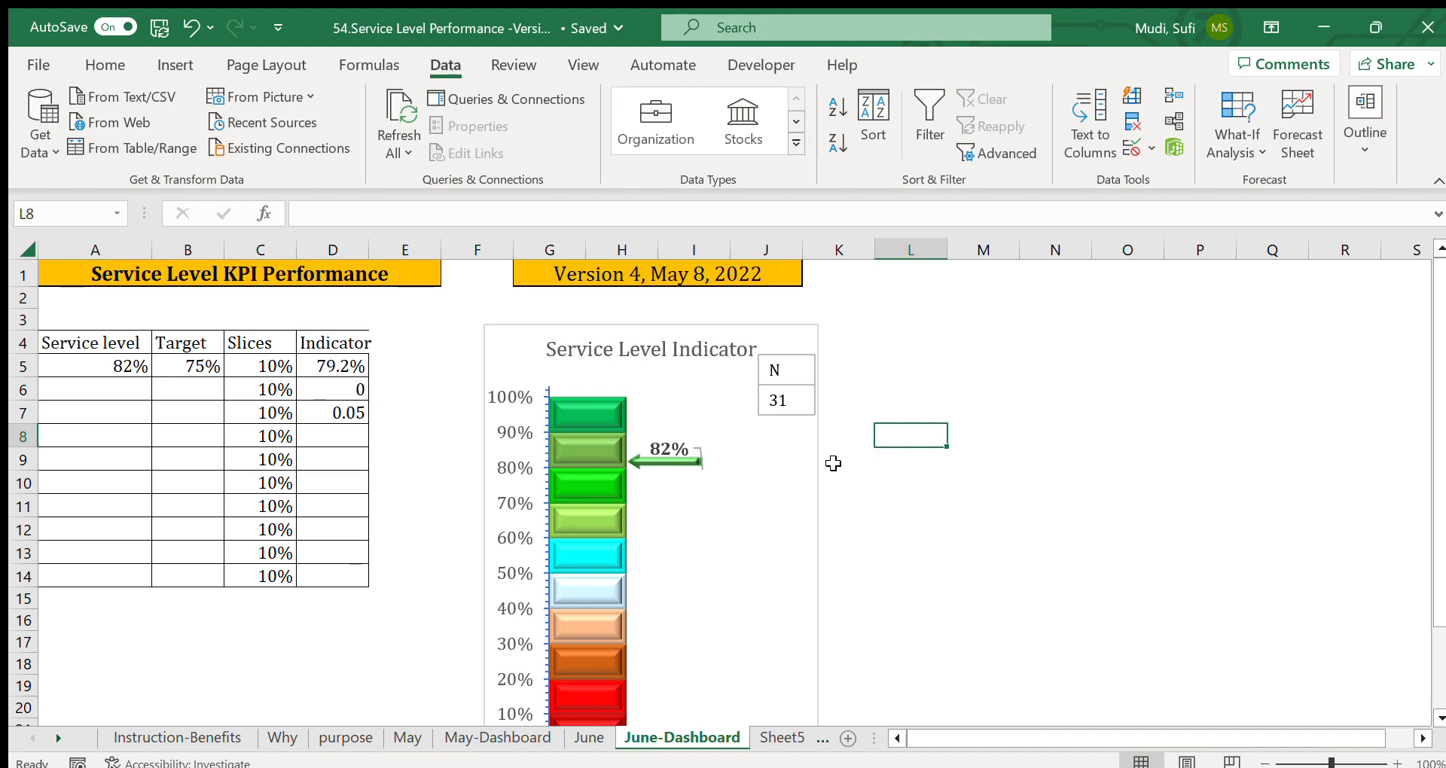
pyautogui.click(757, 736)
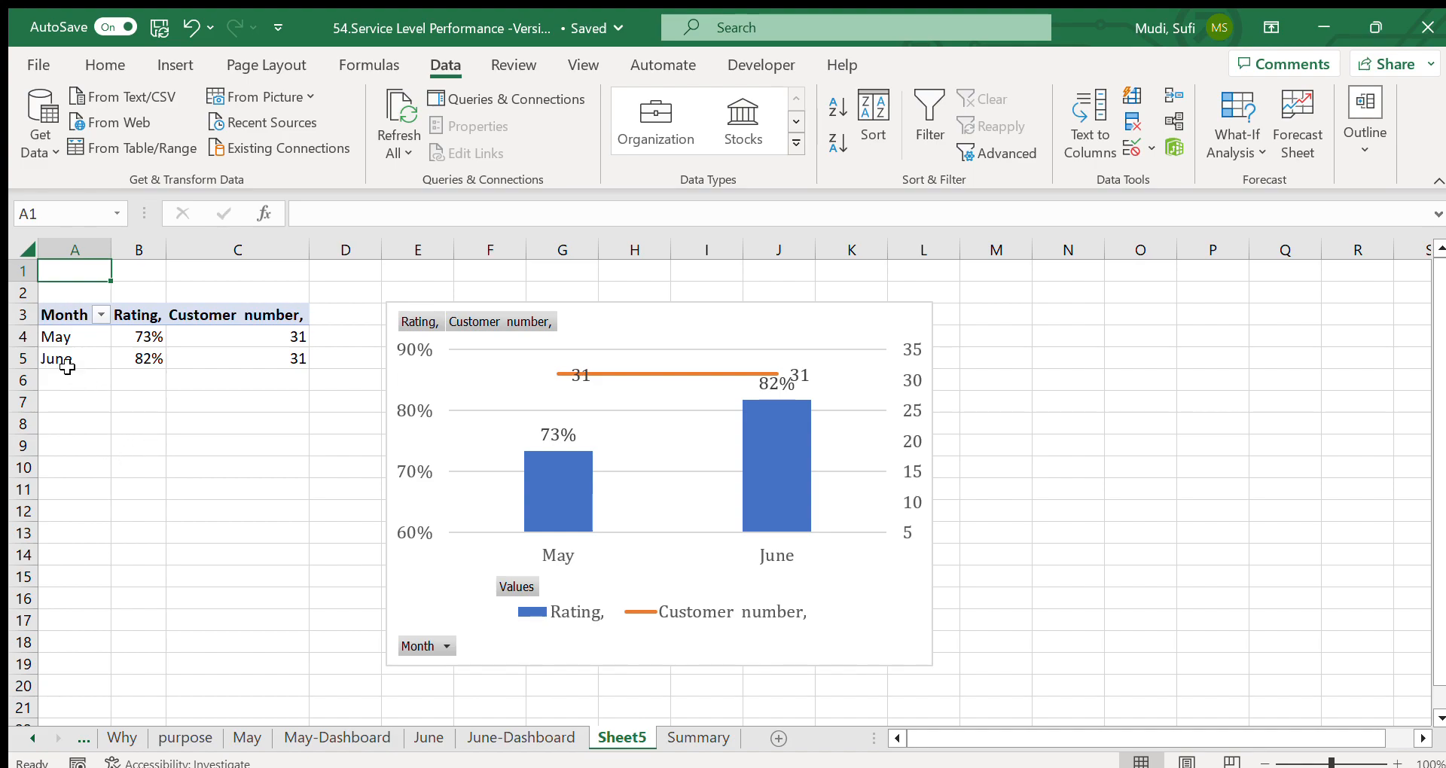
# - Compare the May and June ratings and customer numbers in the pivot table on Sheet5
pyautogui.click(117, 342)
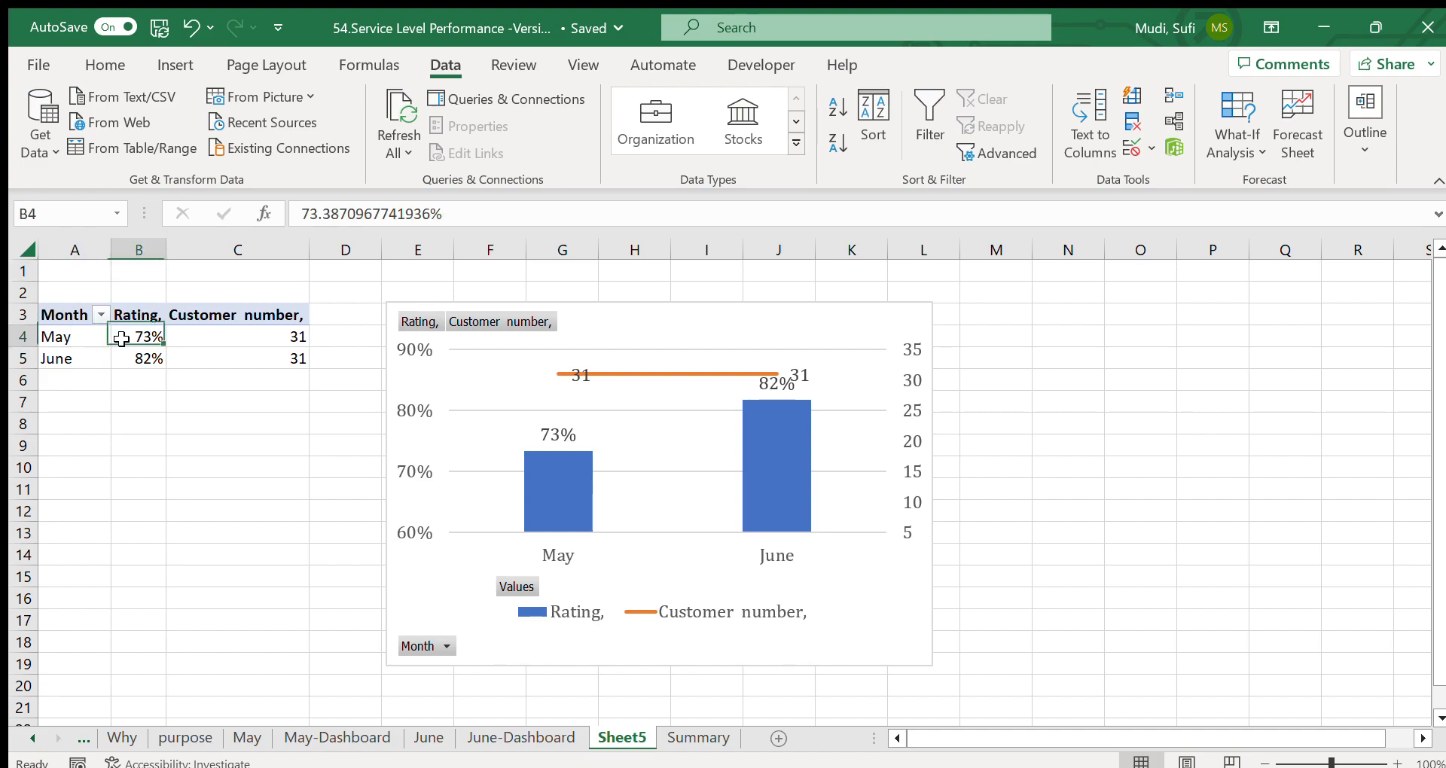
pyautogui.click(243, 335)
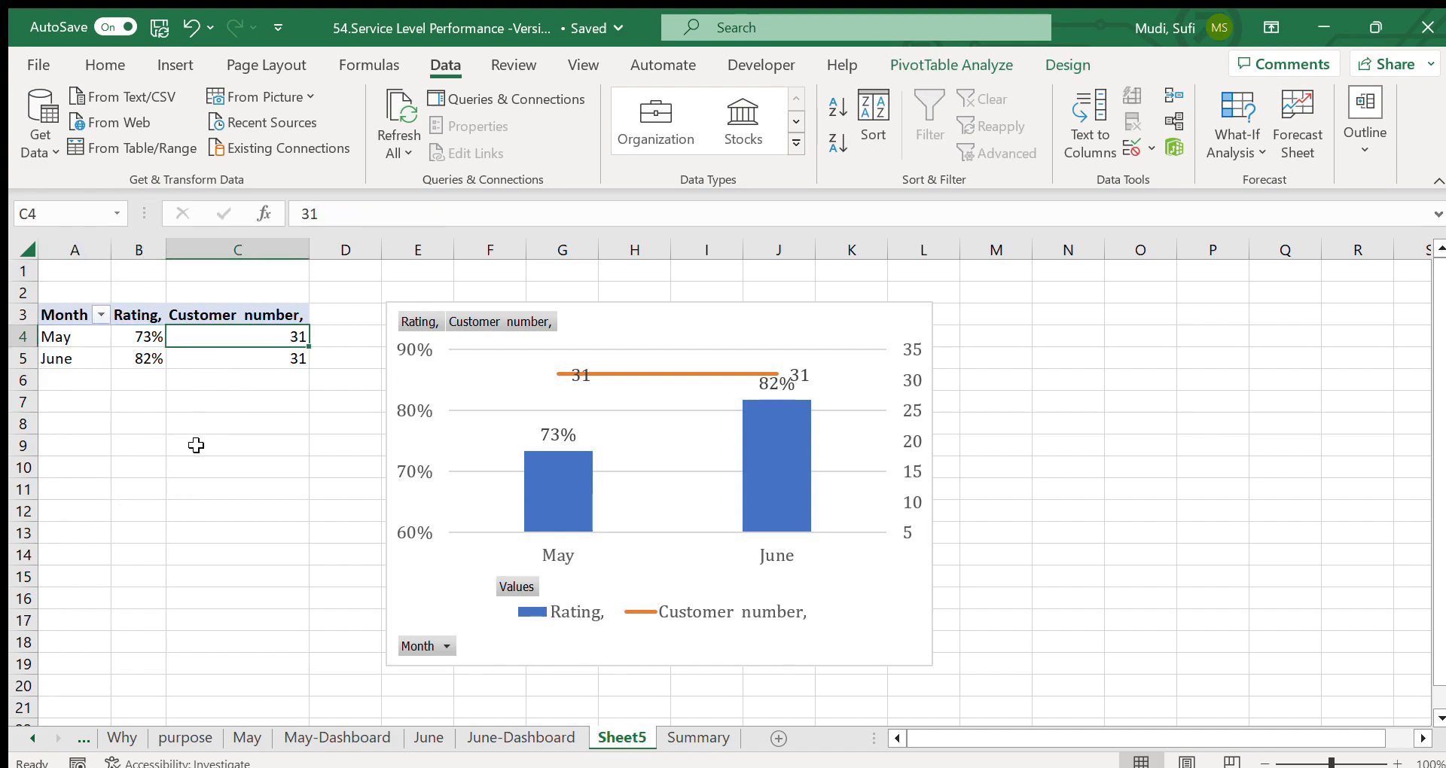
pyautogui.click(72, 358)
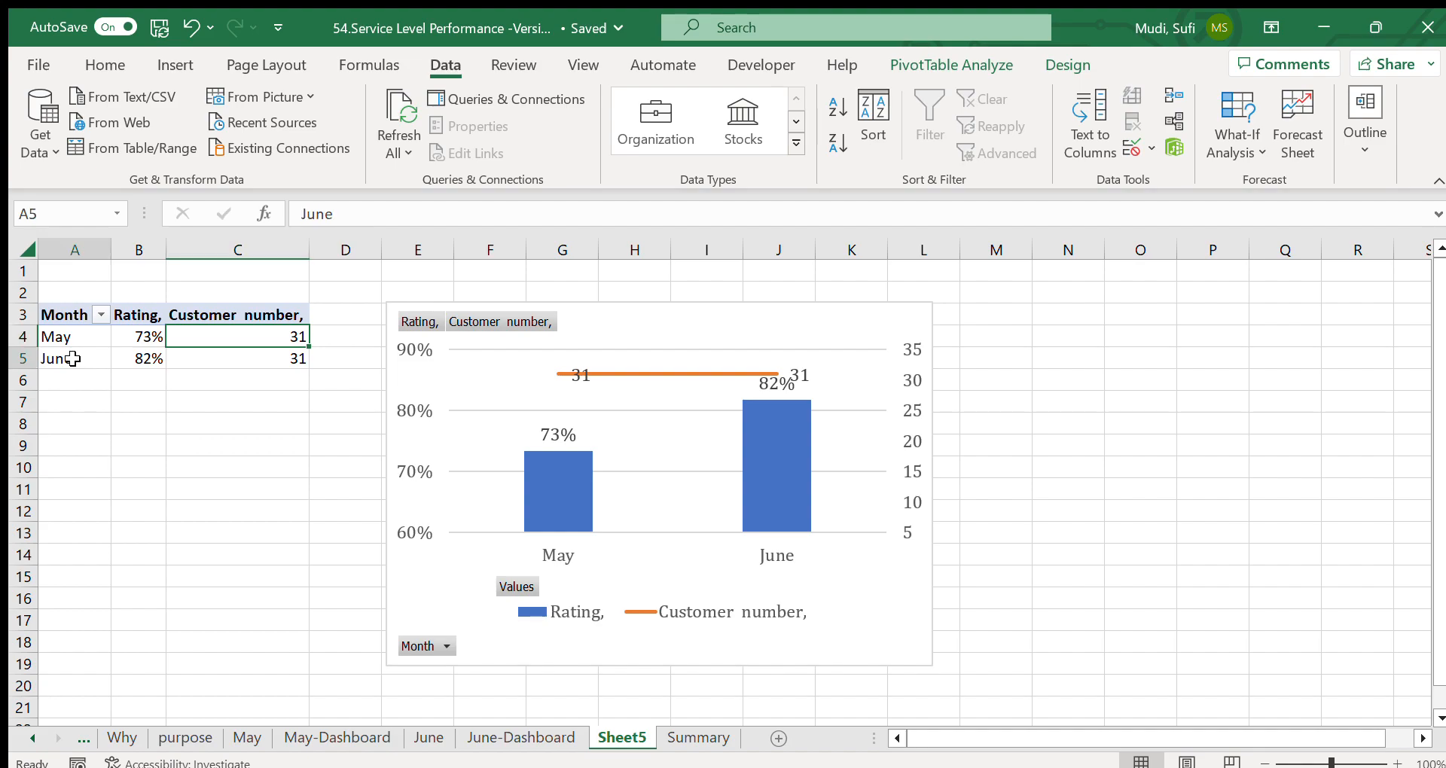
pyautogui.click(133, 358)
pyautogui.click(256, 354)
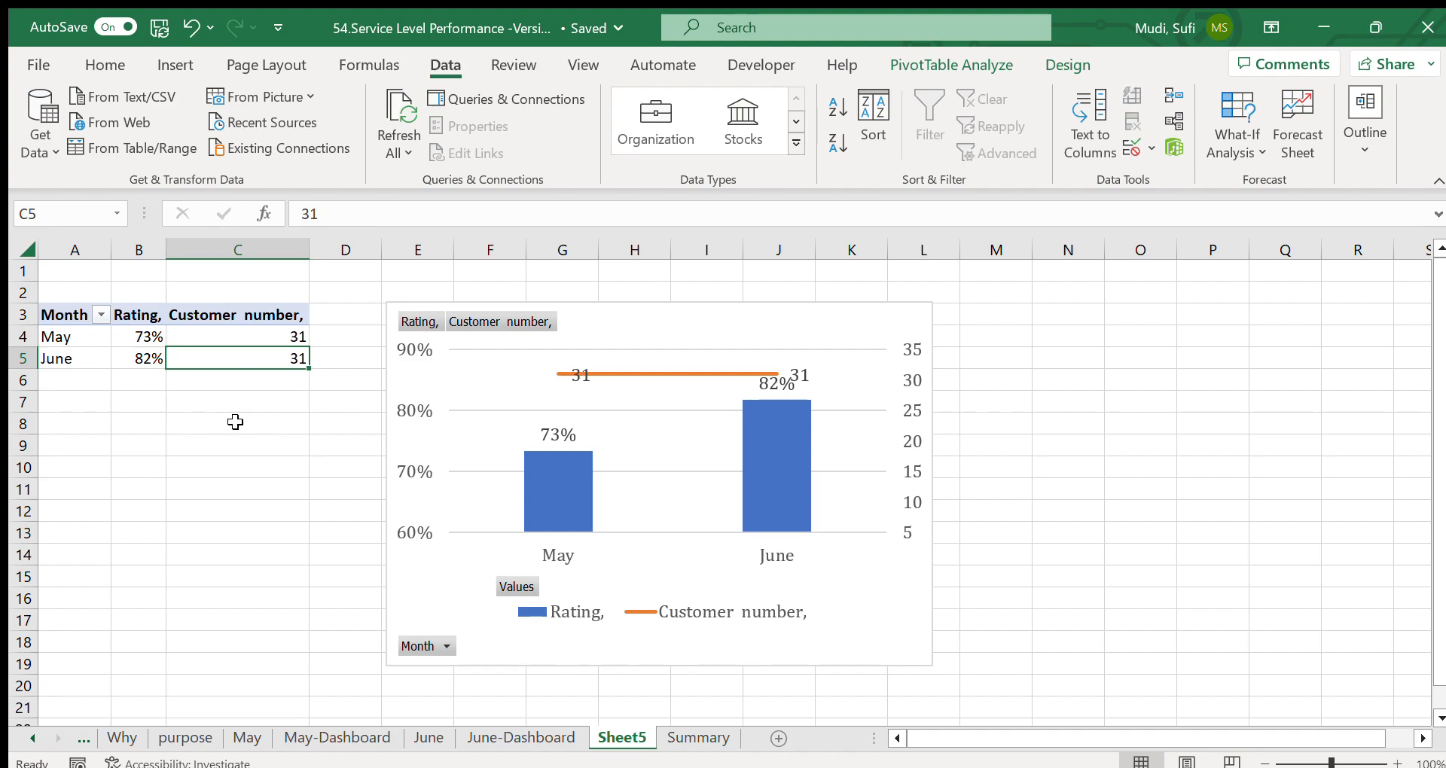
pyautogui.click(235, 380)
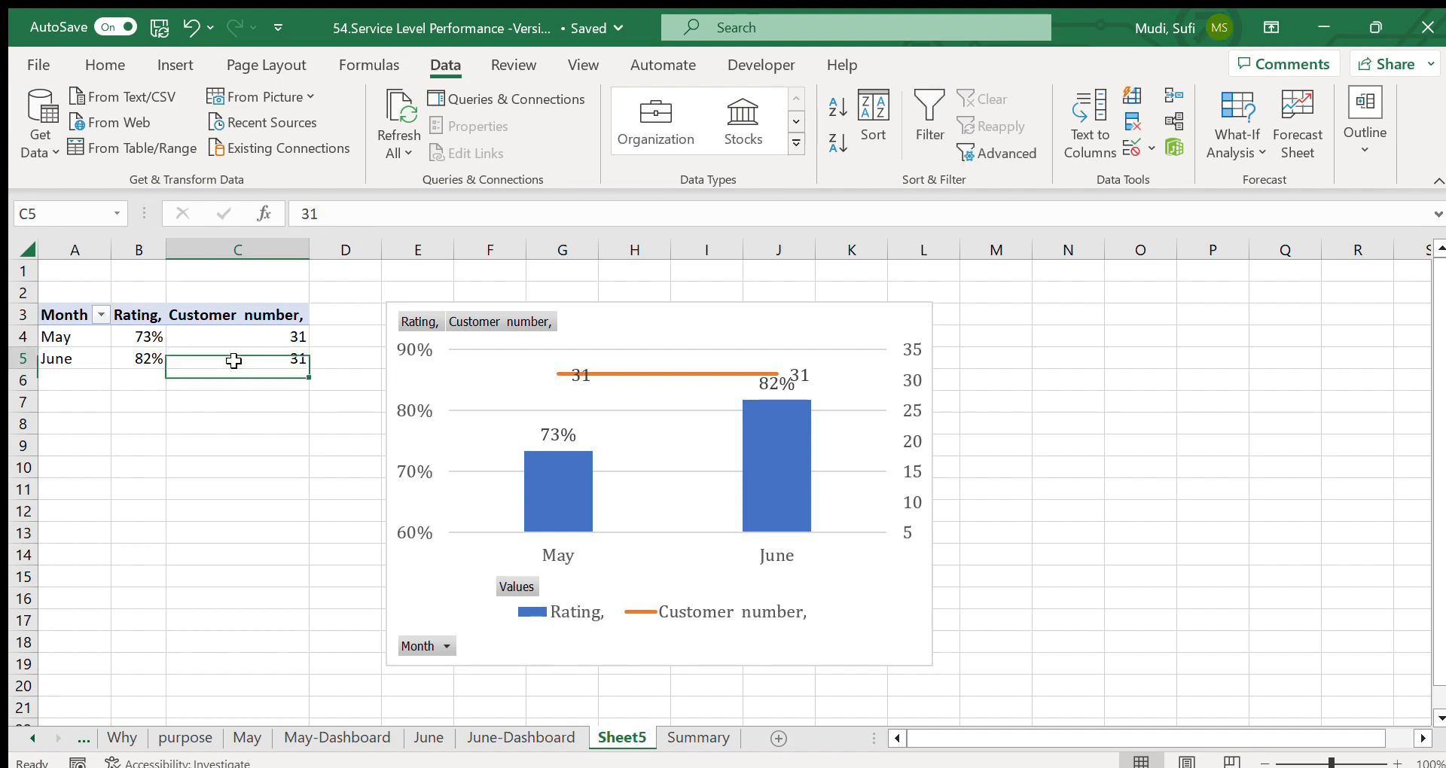
pyautogui.click(228, 360)
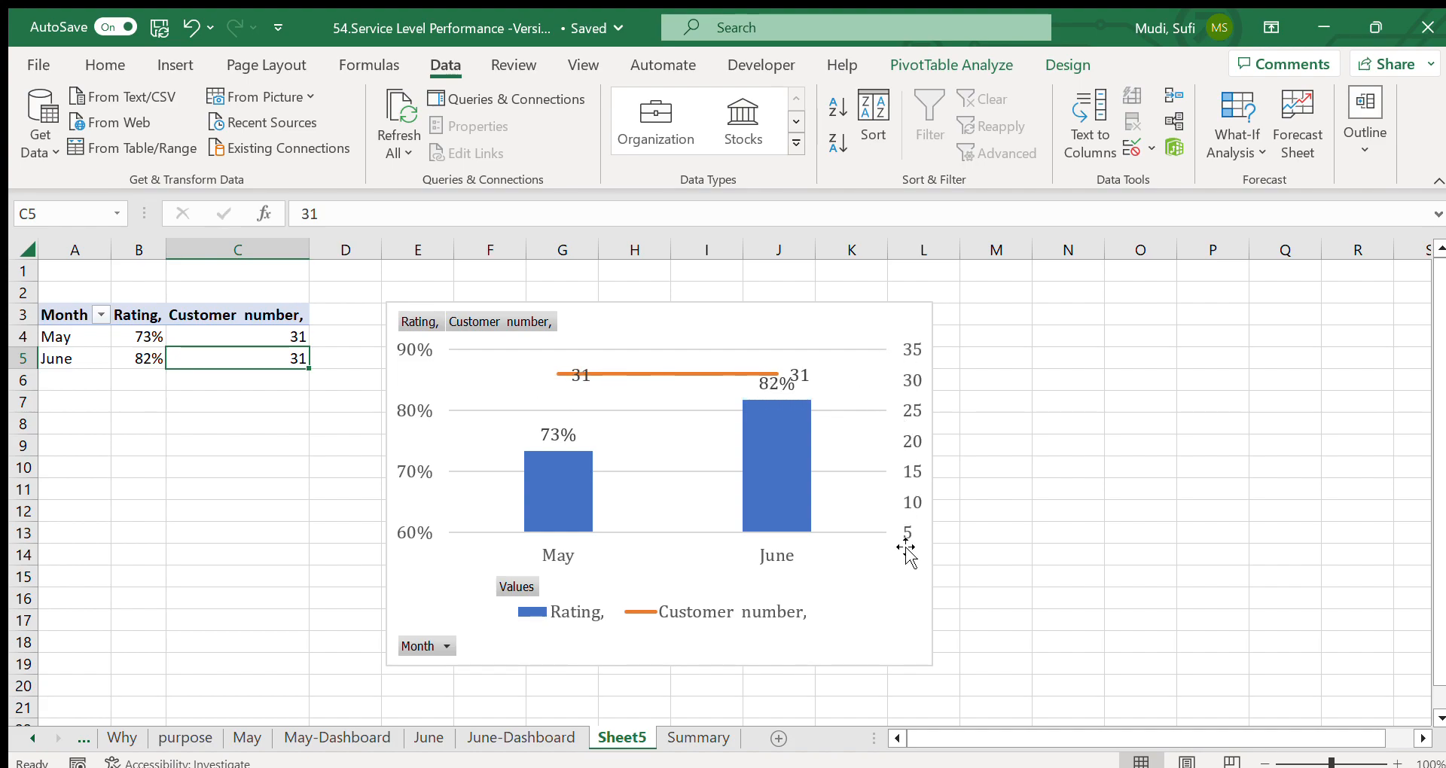
# - Examine the rating and customer number axes of the May and June combo chart on Sheet5
pyautogui.click(923, 257)
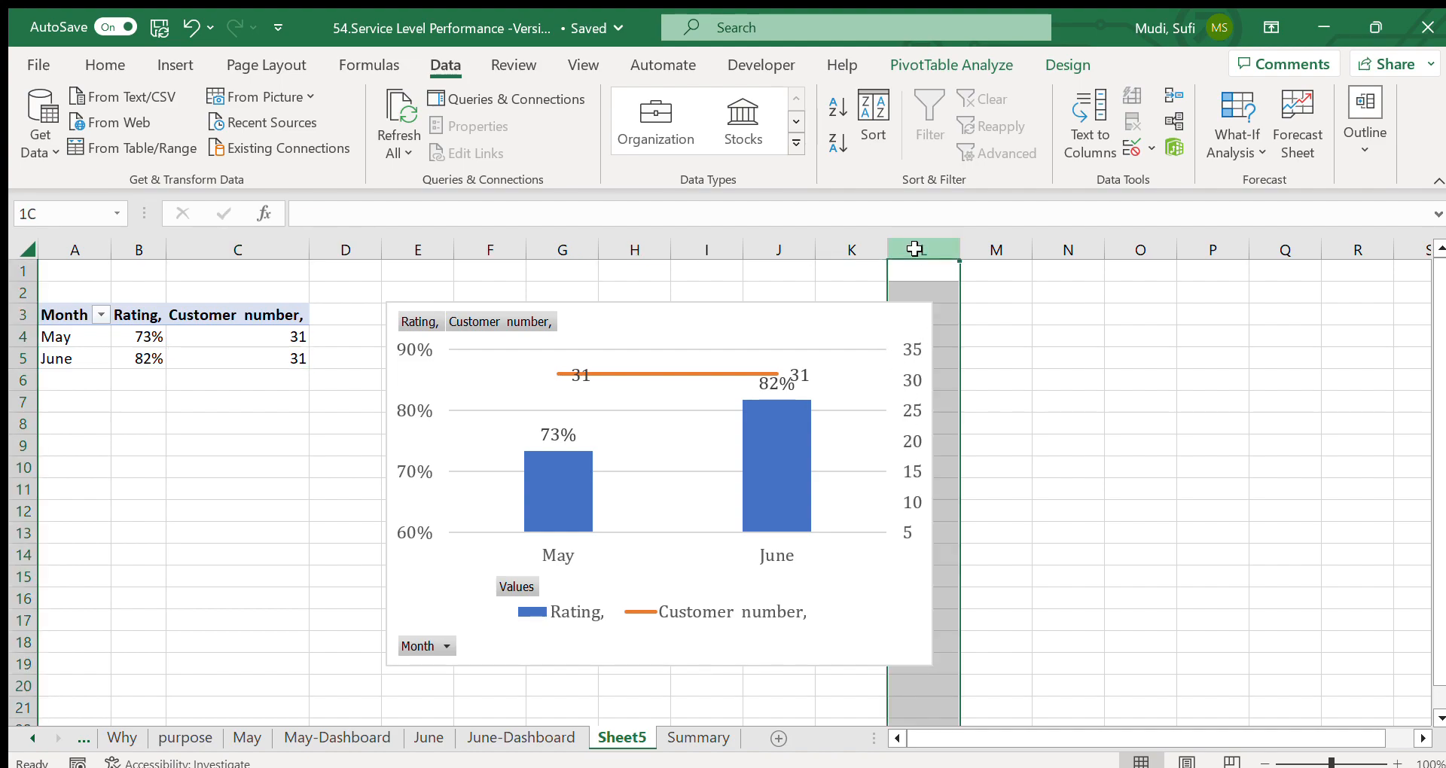
pyautogui.click(910, 330)
pyautogui.click(1043, 359)
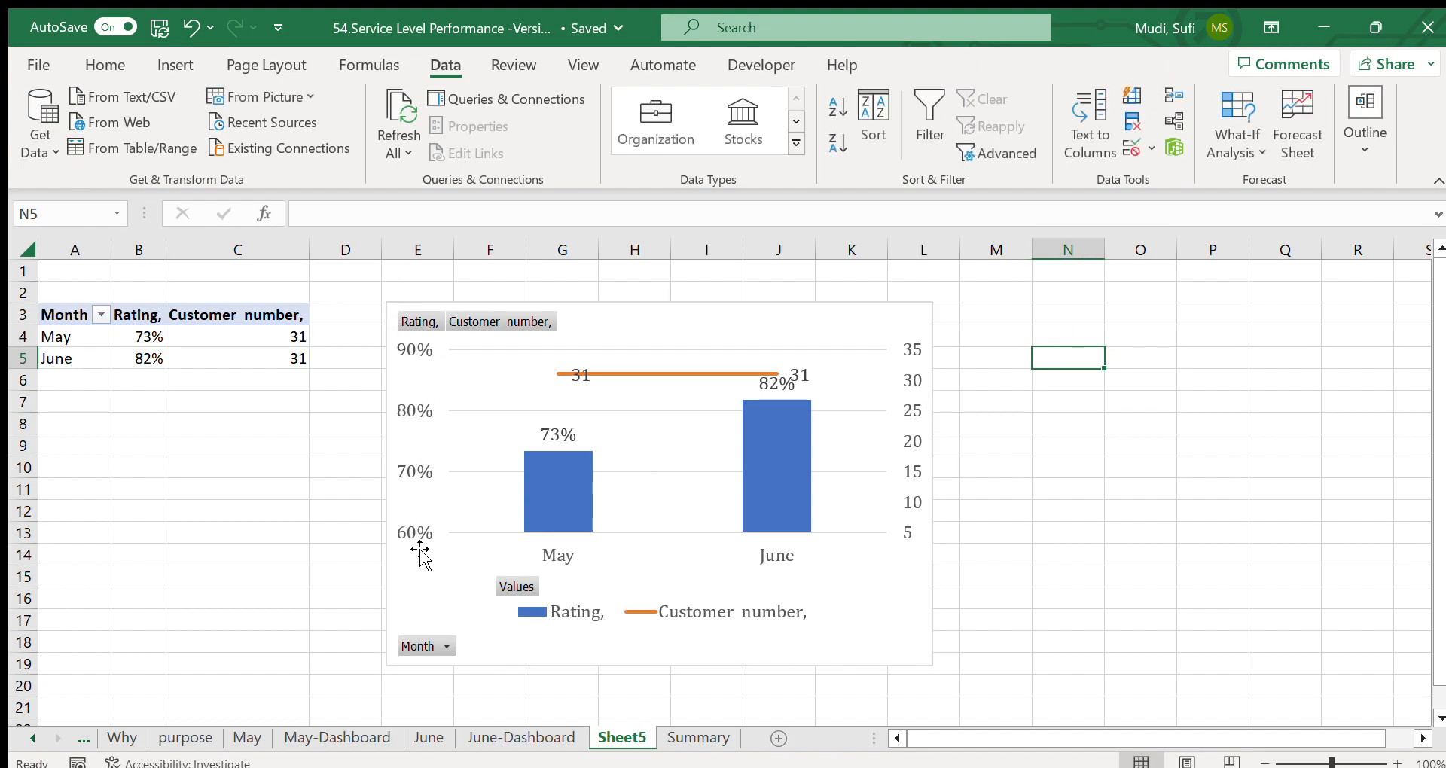
# - Compare the May and June table on the Summary sheet with the pivot table and chart on Sheet5
pyautogui.click(681, 740)
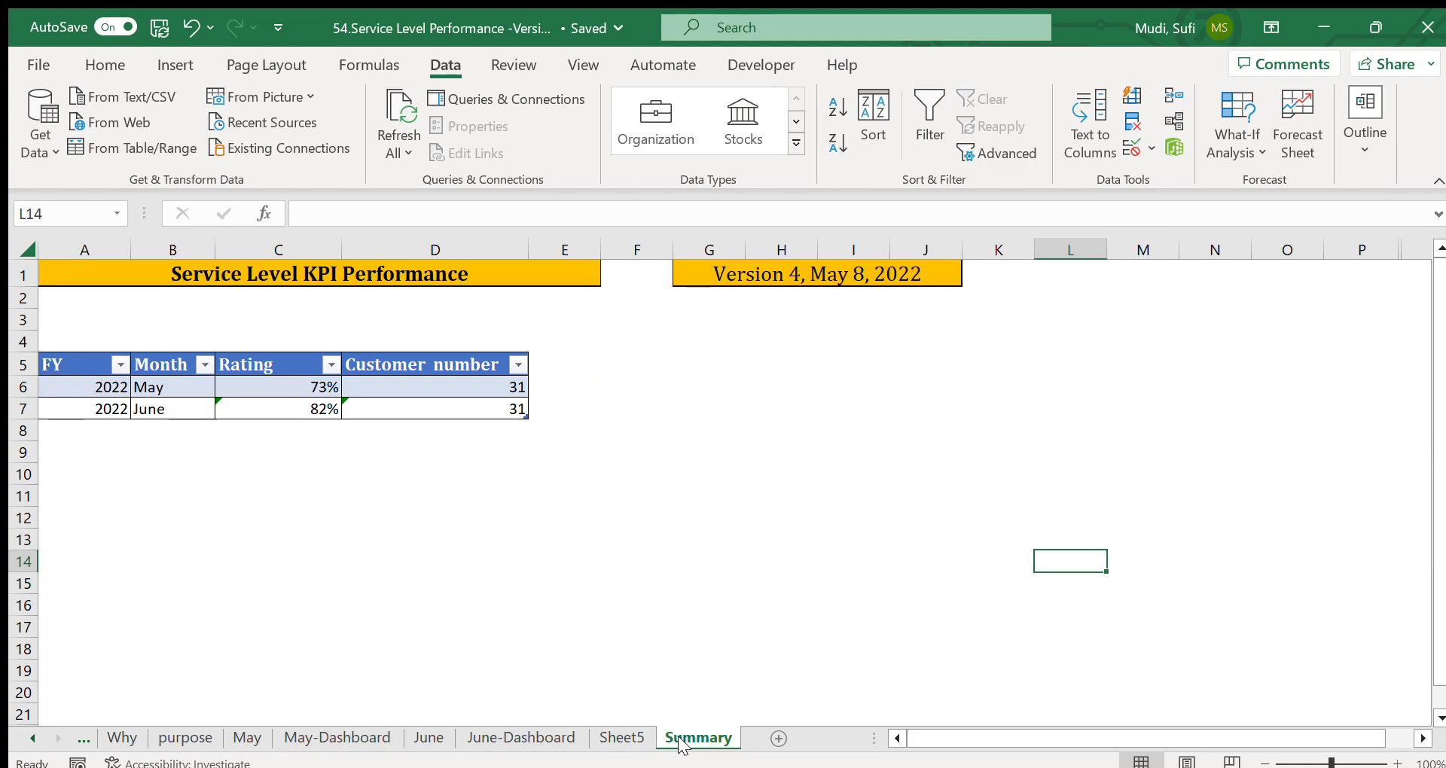
pyautogui.click(408, 569)
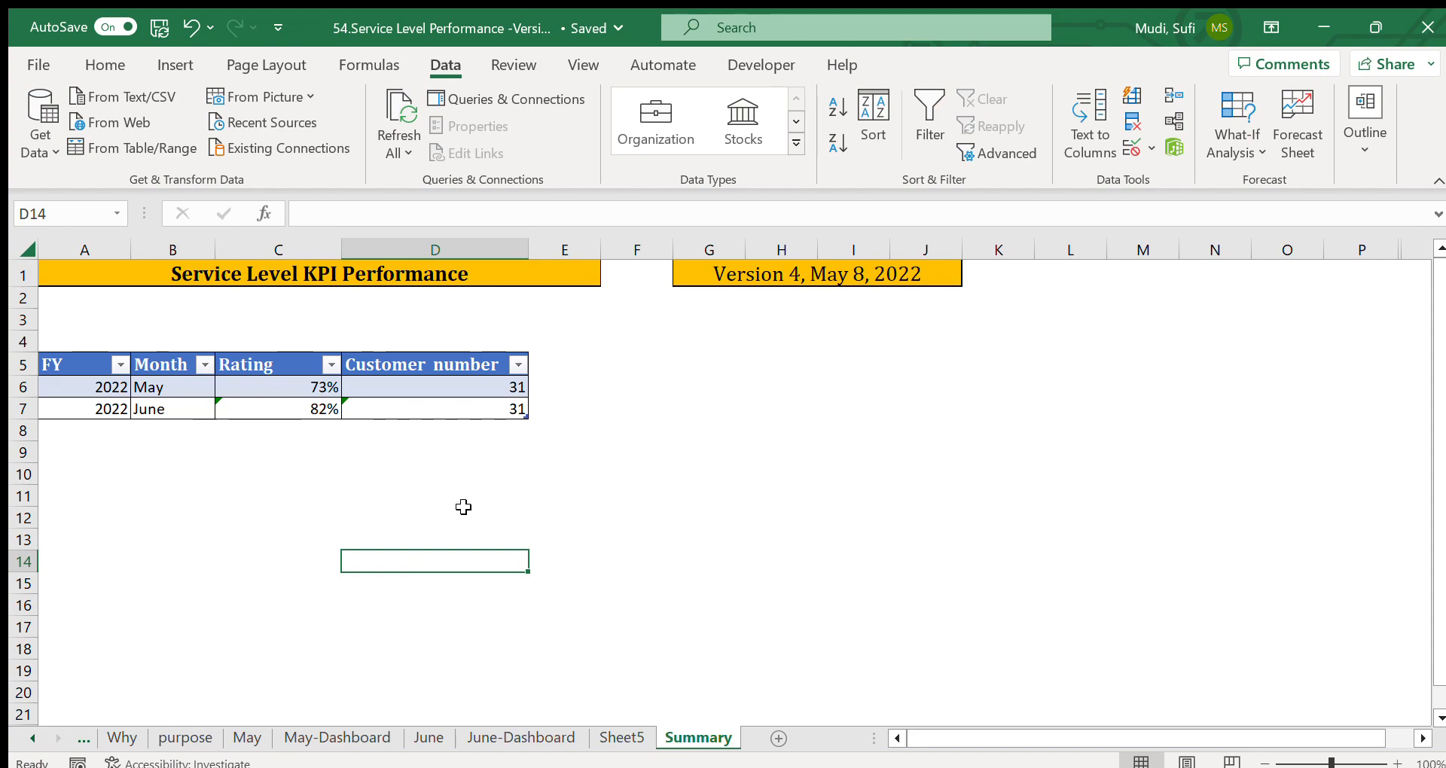
pyautogui.click(615, 738)
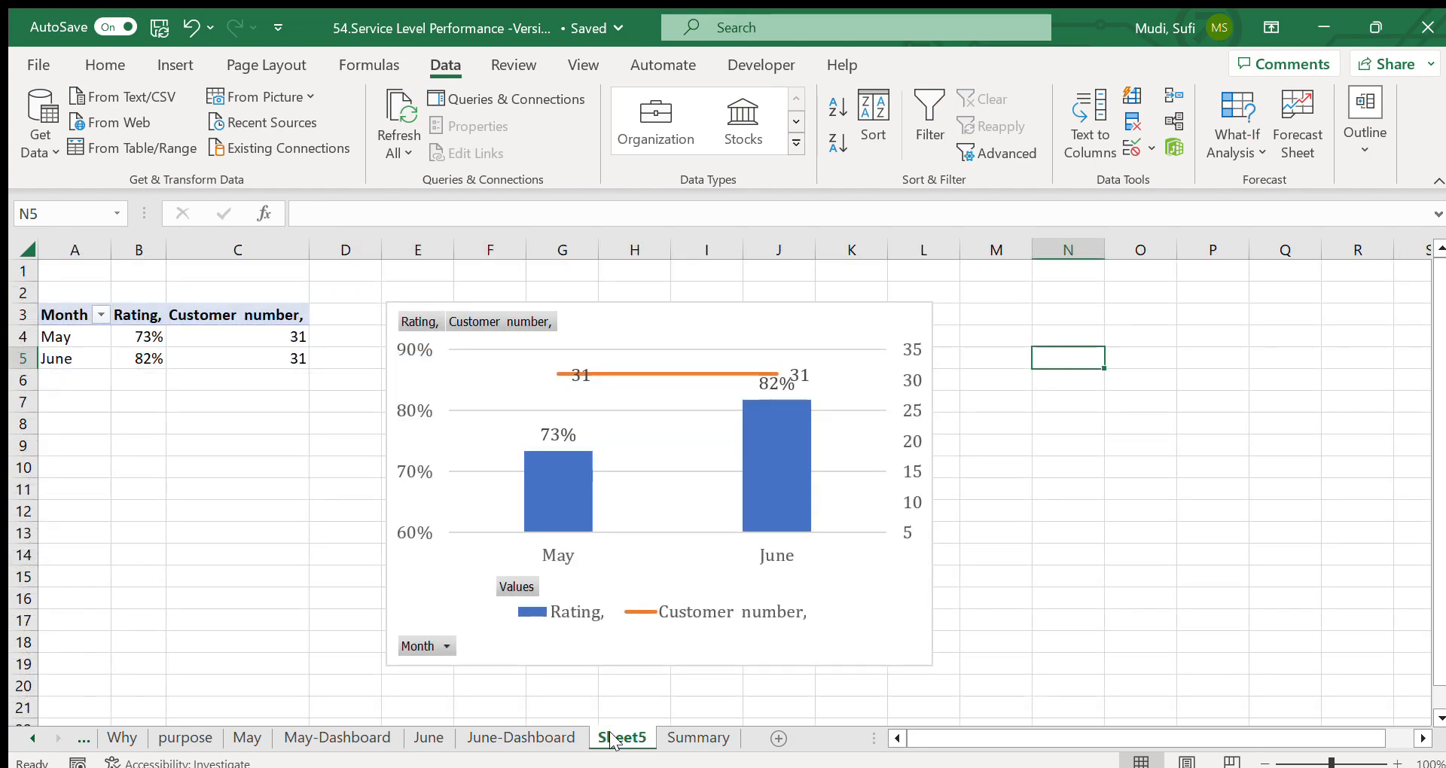
pyautogui.click(698, 738)
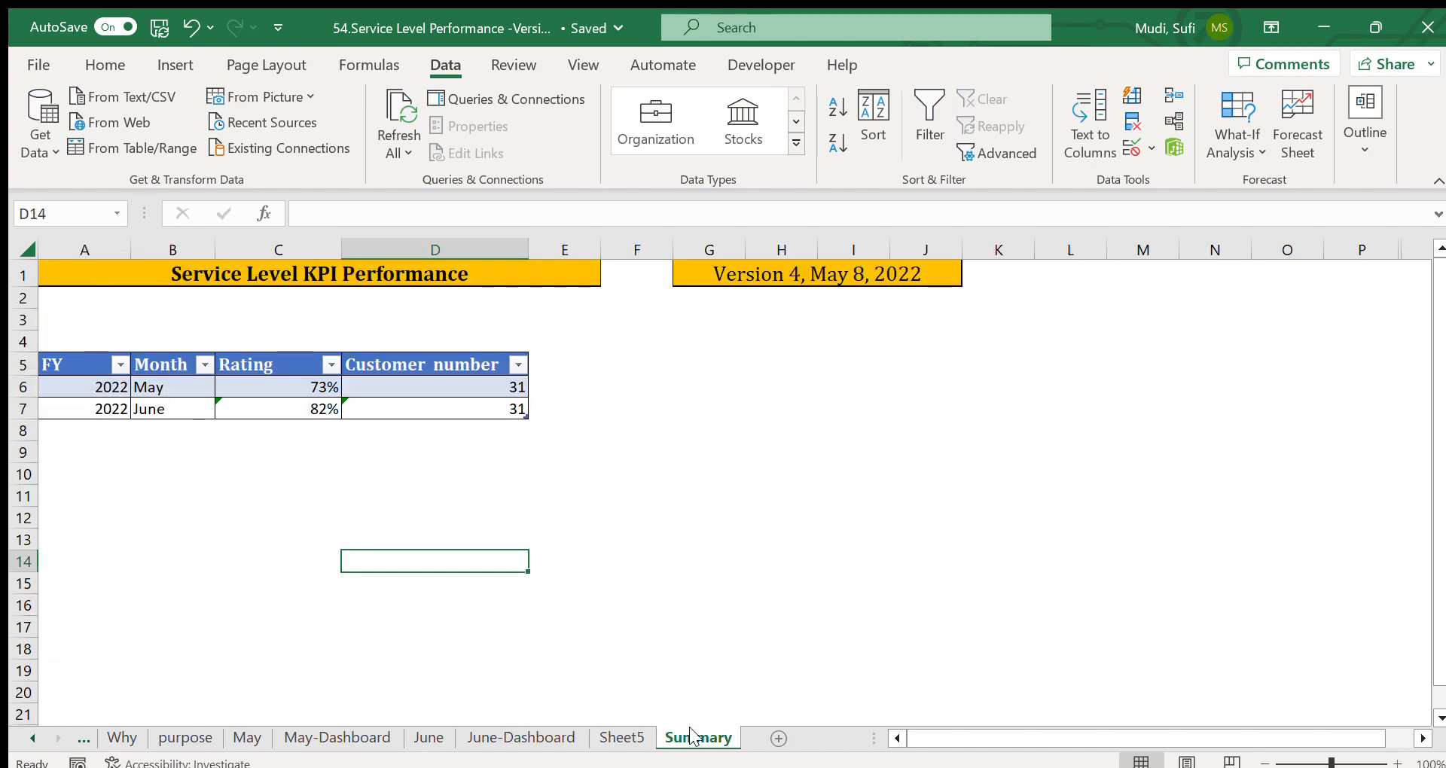
pyautogui.click(844, 541)
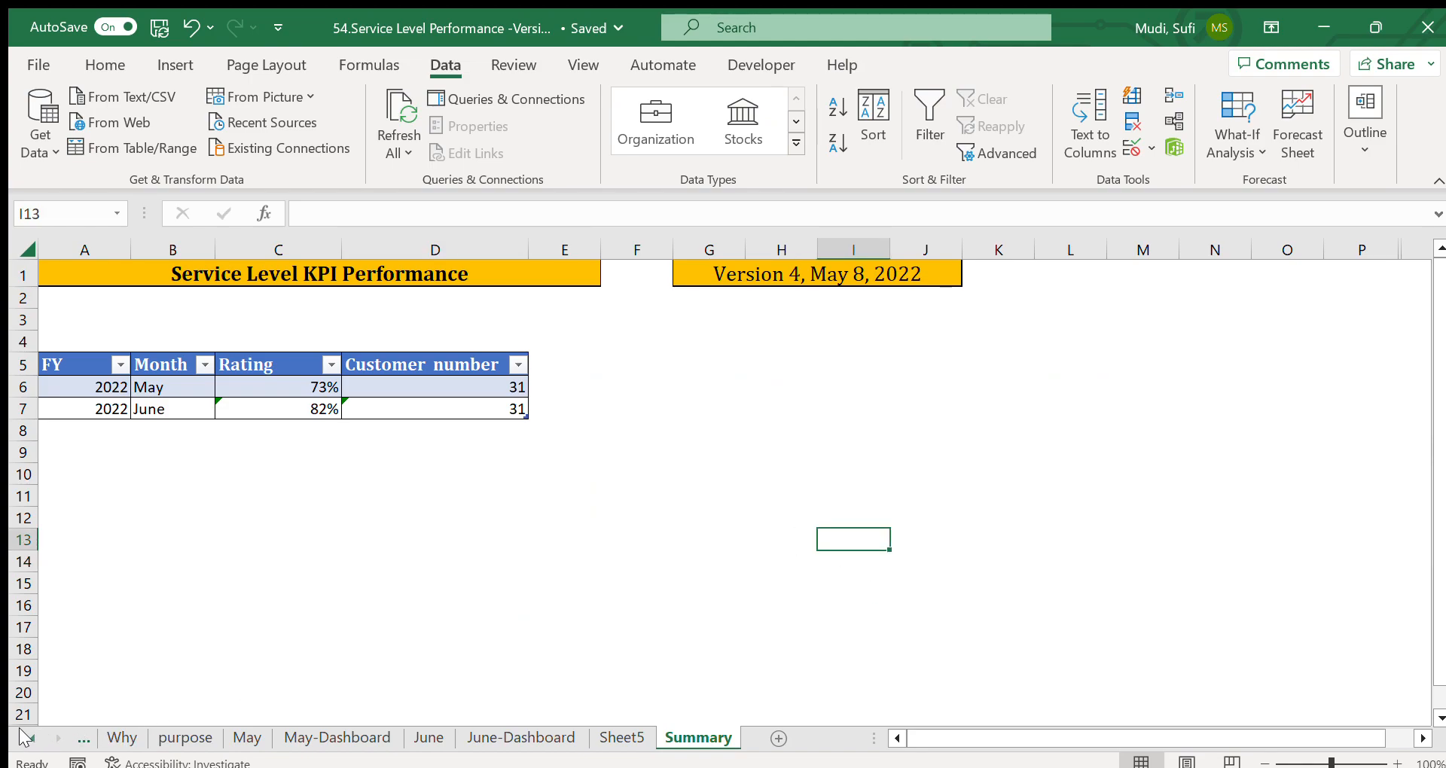
# - Bring the workbook's first sheets back within reach and view the Service Level KPI Performance title on the Summary sheet
pyautogui.click(27, 738)
pyautogui.click(477, 557)
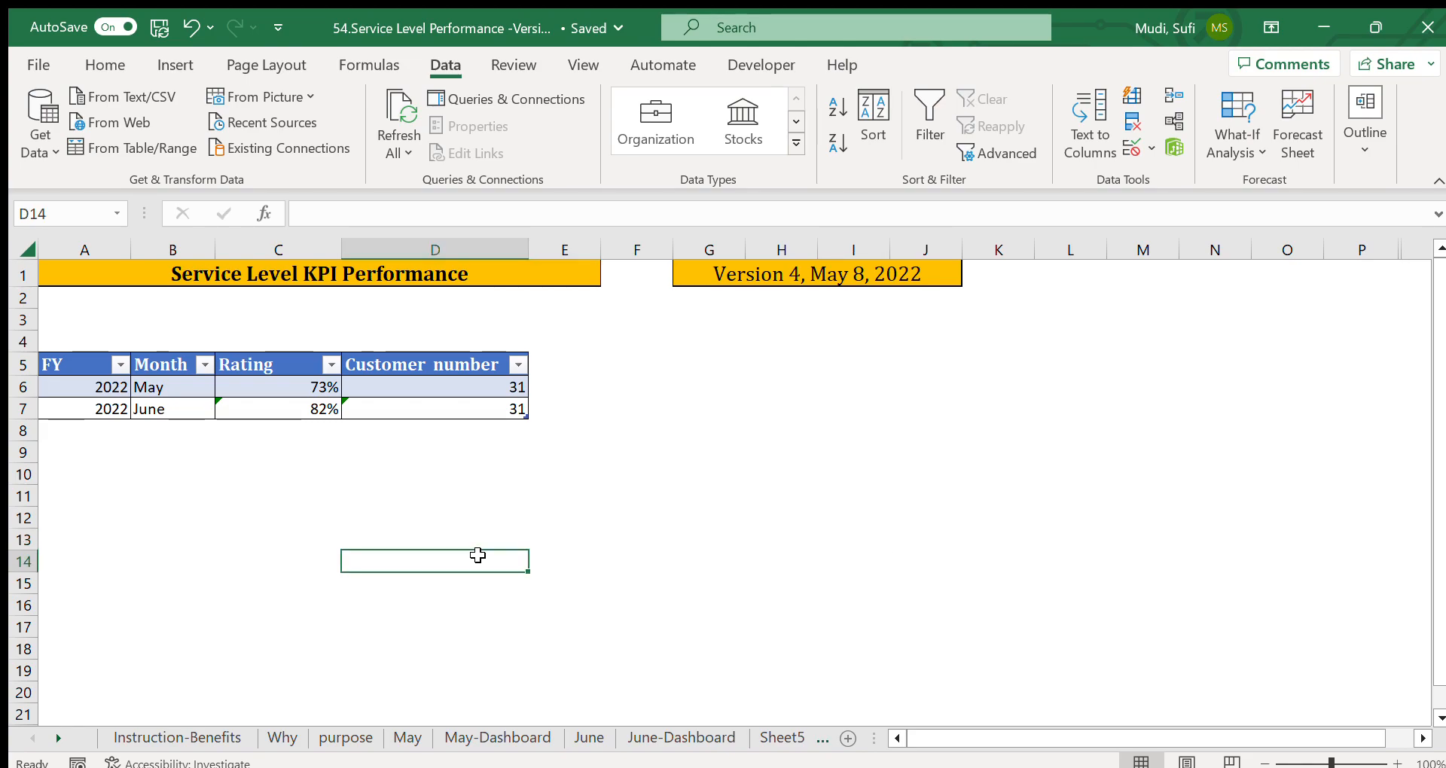
pyautogui.click(395, 274)
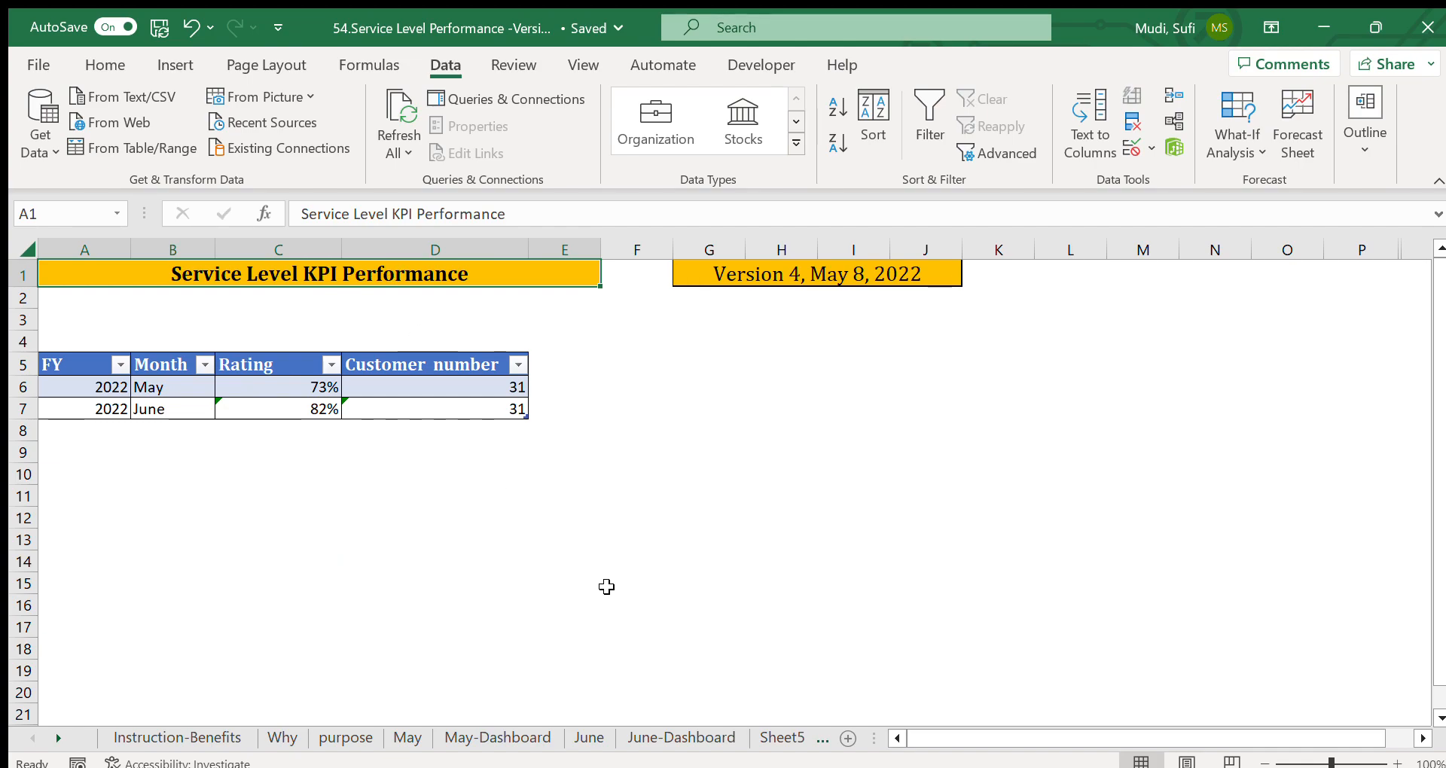
pyautogui.click(606, 585)
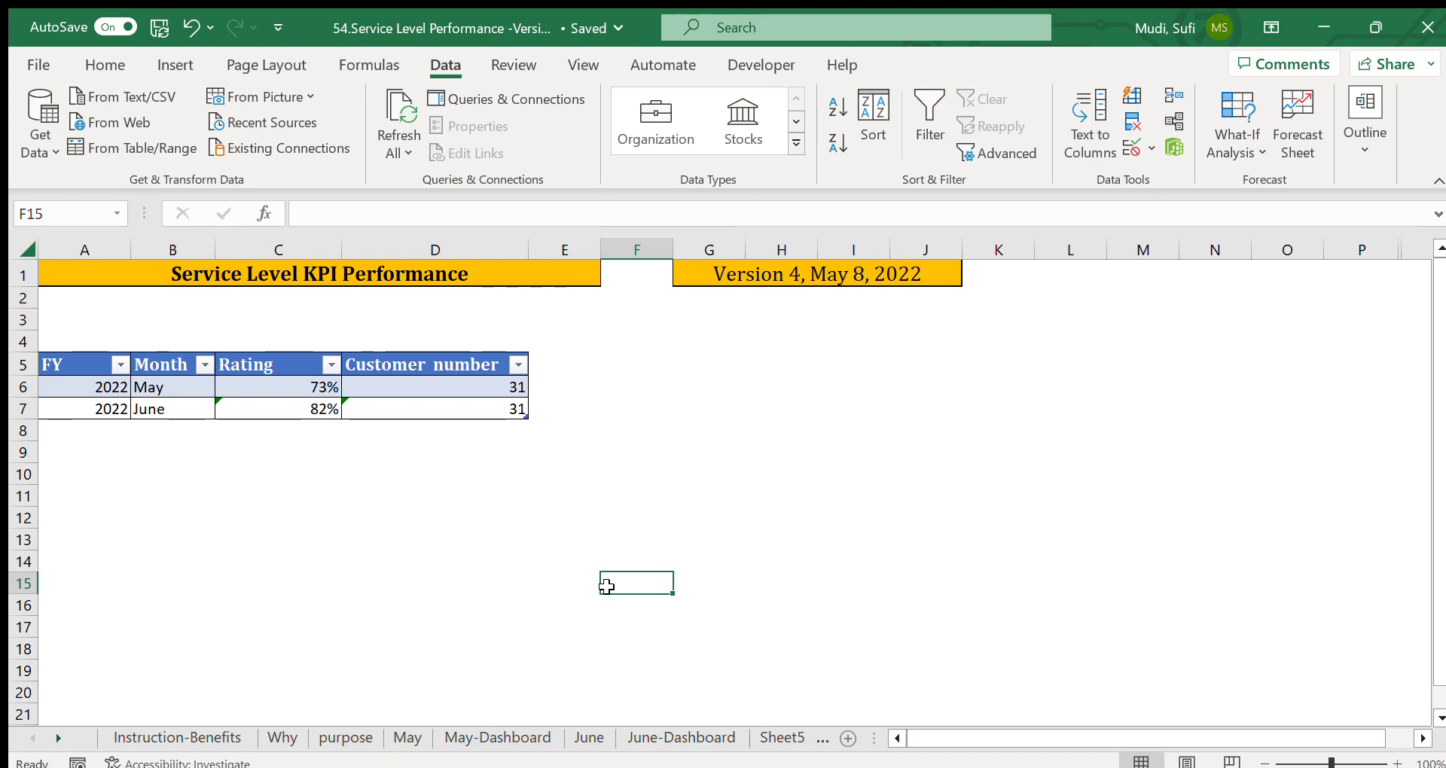
pyautogui.click(480, 472)
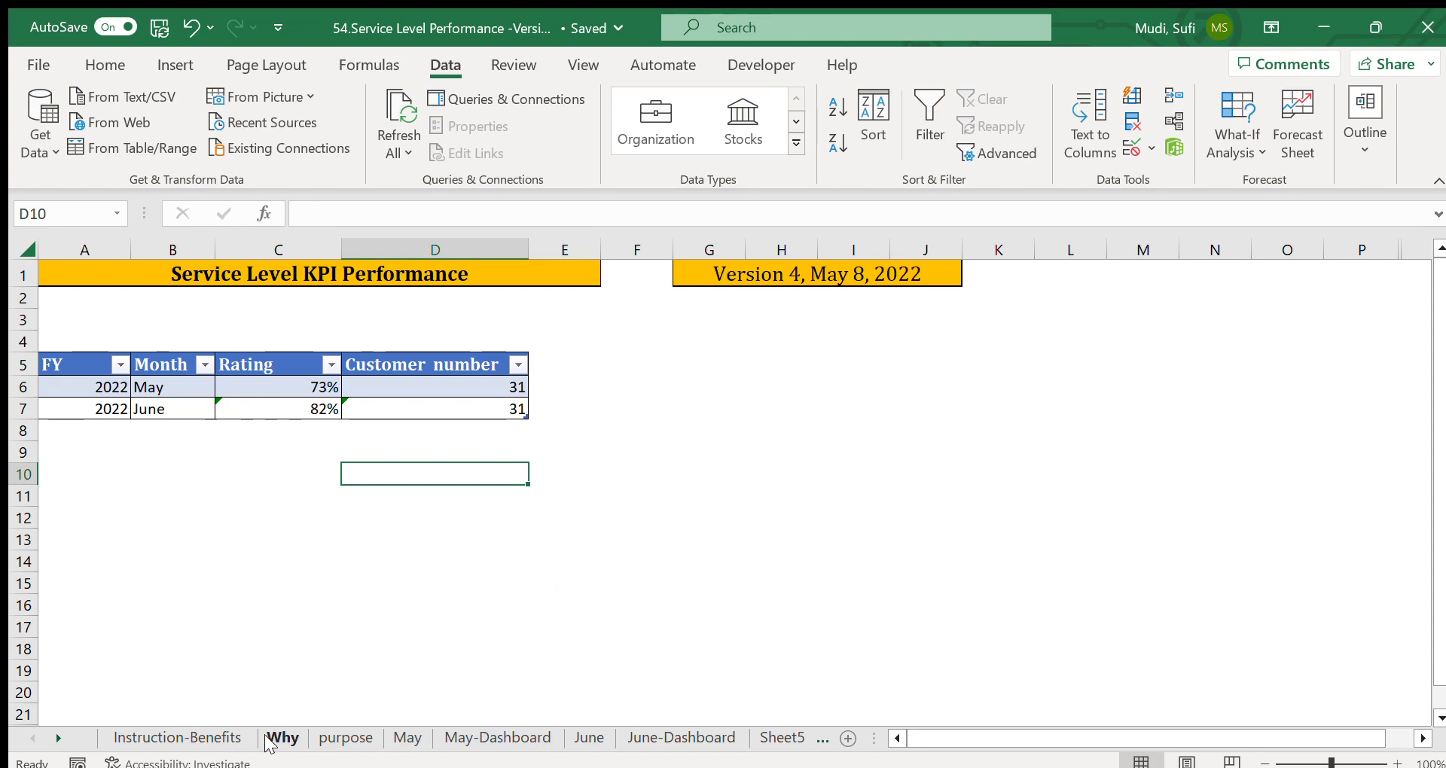
# - Review the usage instructions in column B and the benefits and recommended audiences in column E of the Instruction-Benefits sheet
pyautogui.click(233, 739)
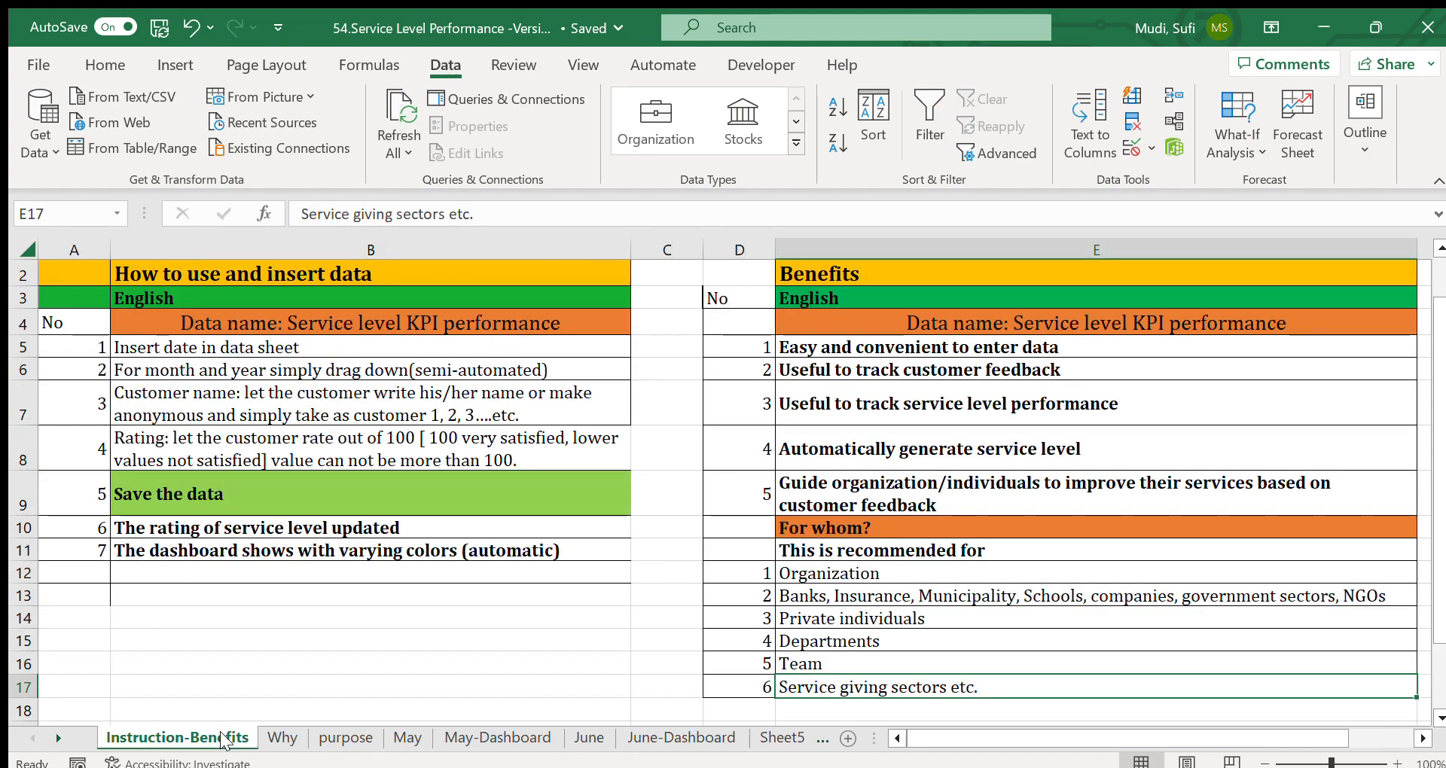
pyautogui.moveTo(887, 345); pyautogui.dragTo(886, 529)
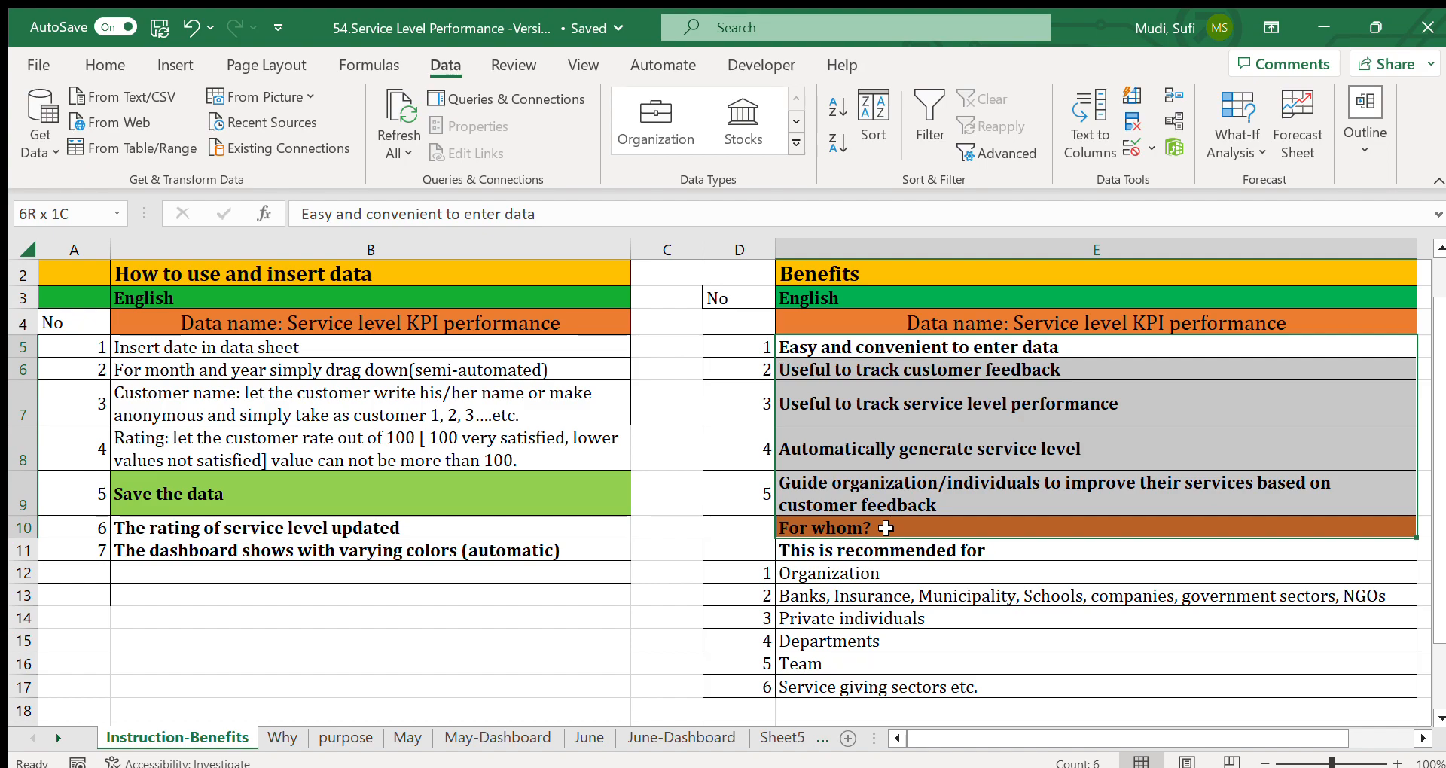
pyautogui.moveTo(233, 348); pyautogui.dragTo(242, 565)
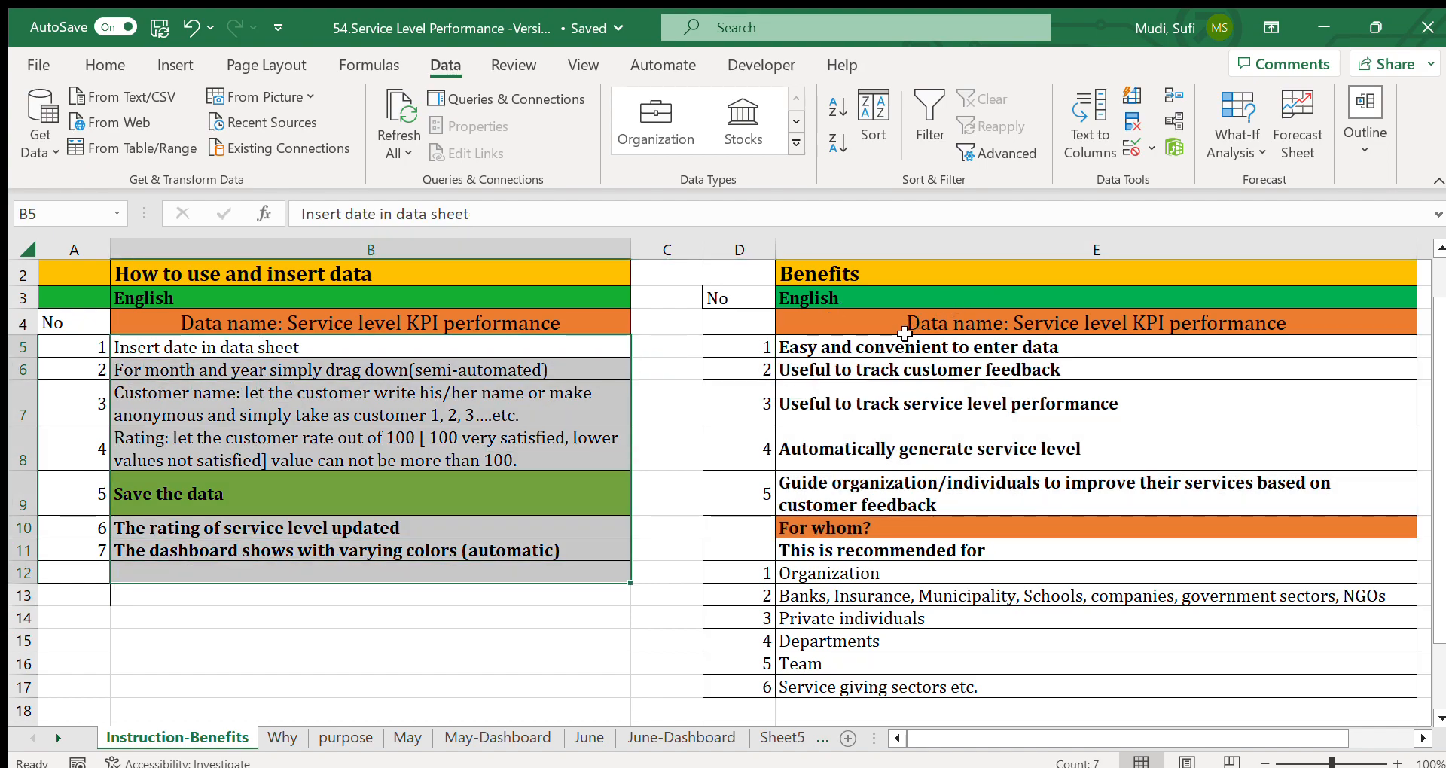
pyautogui.moveTo(892, 344); pyautogui.dragTo(819, 684)
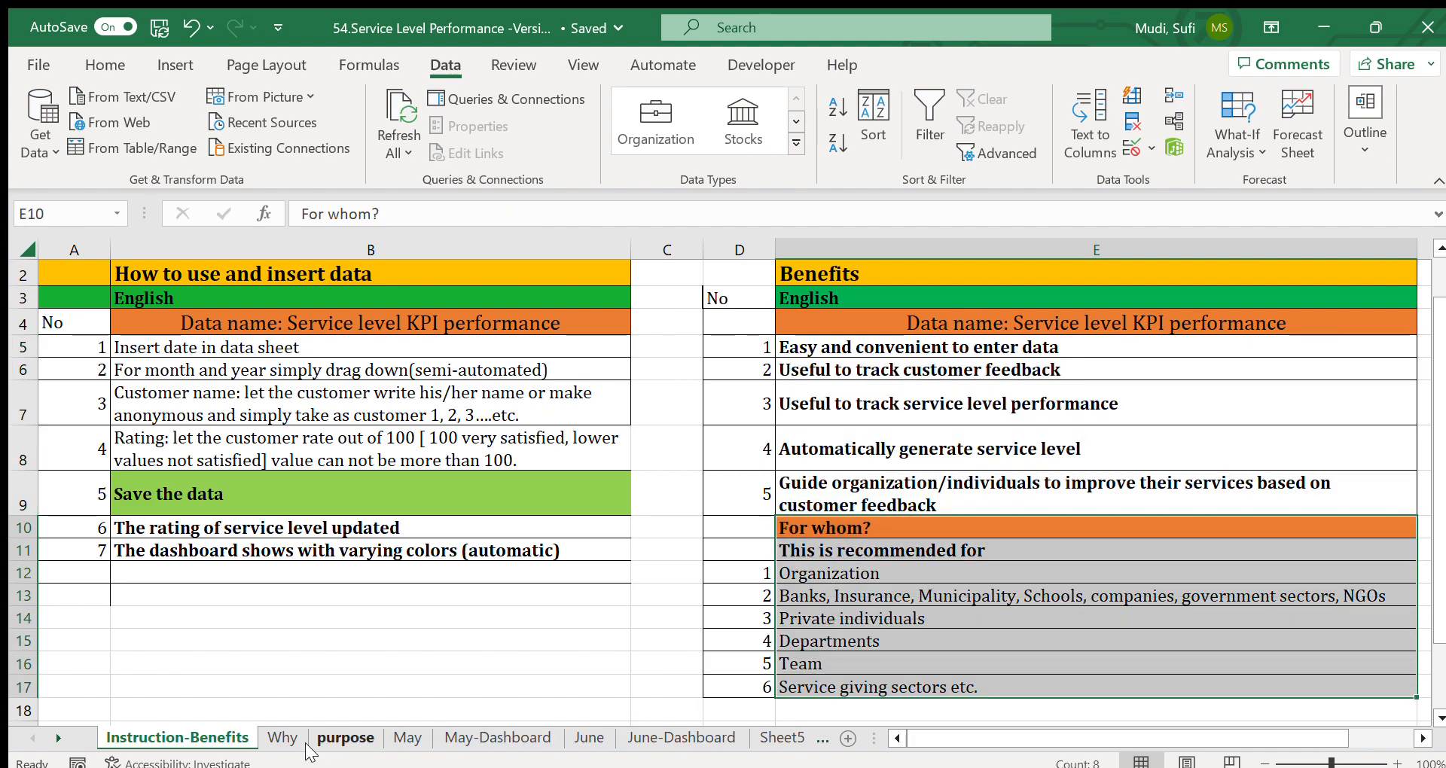
# - View the reasons to subscribe on the Why sheet and the list of purposes on the purpose sheet
pyautogui.click(279, 739)
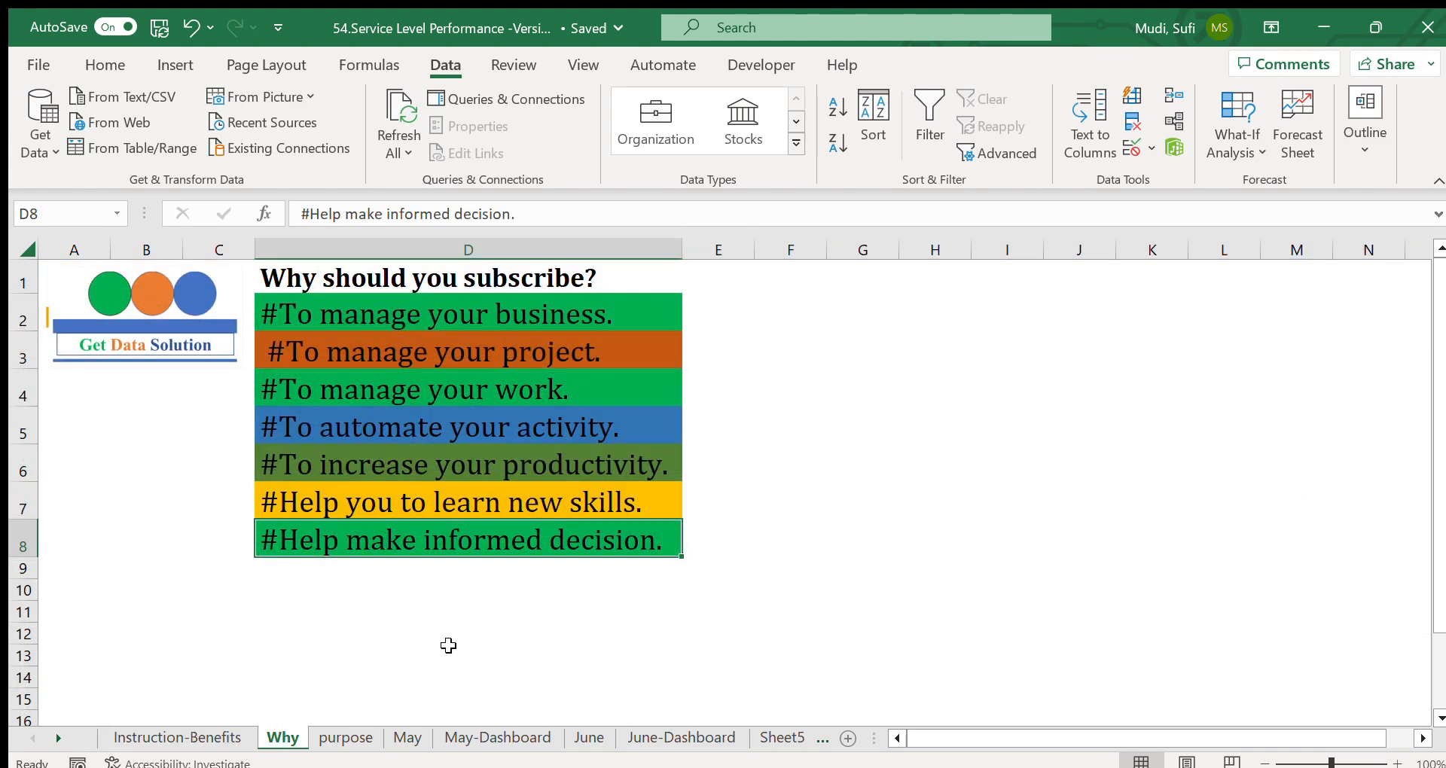
pyautogui.click(460, 644)
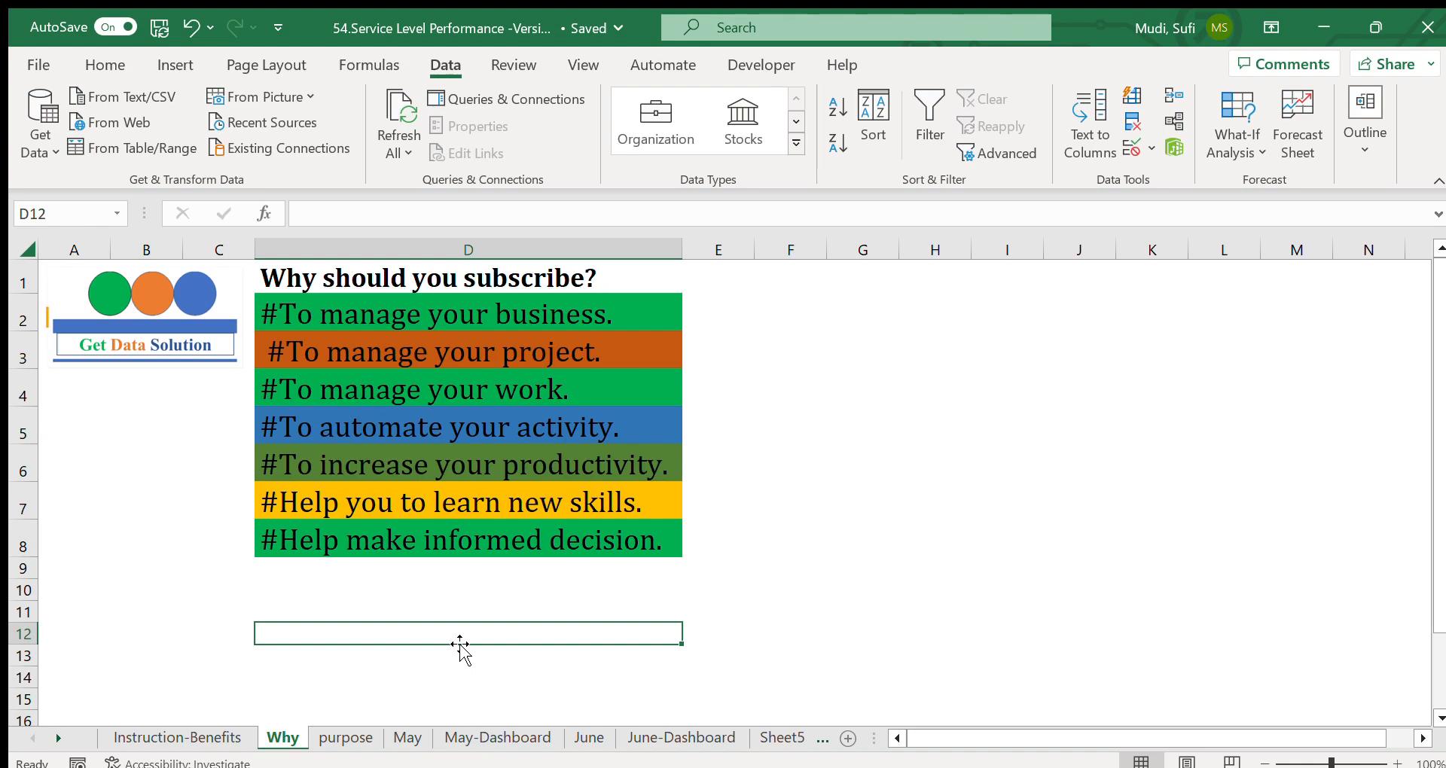
pyautogui.click(360, 739)
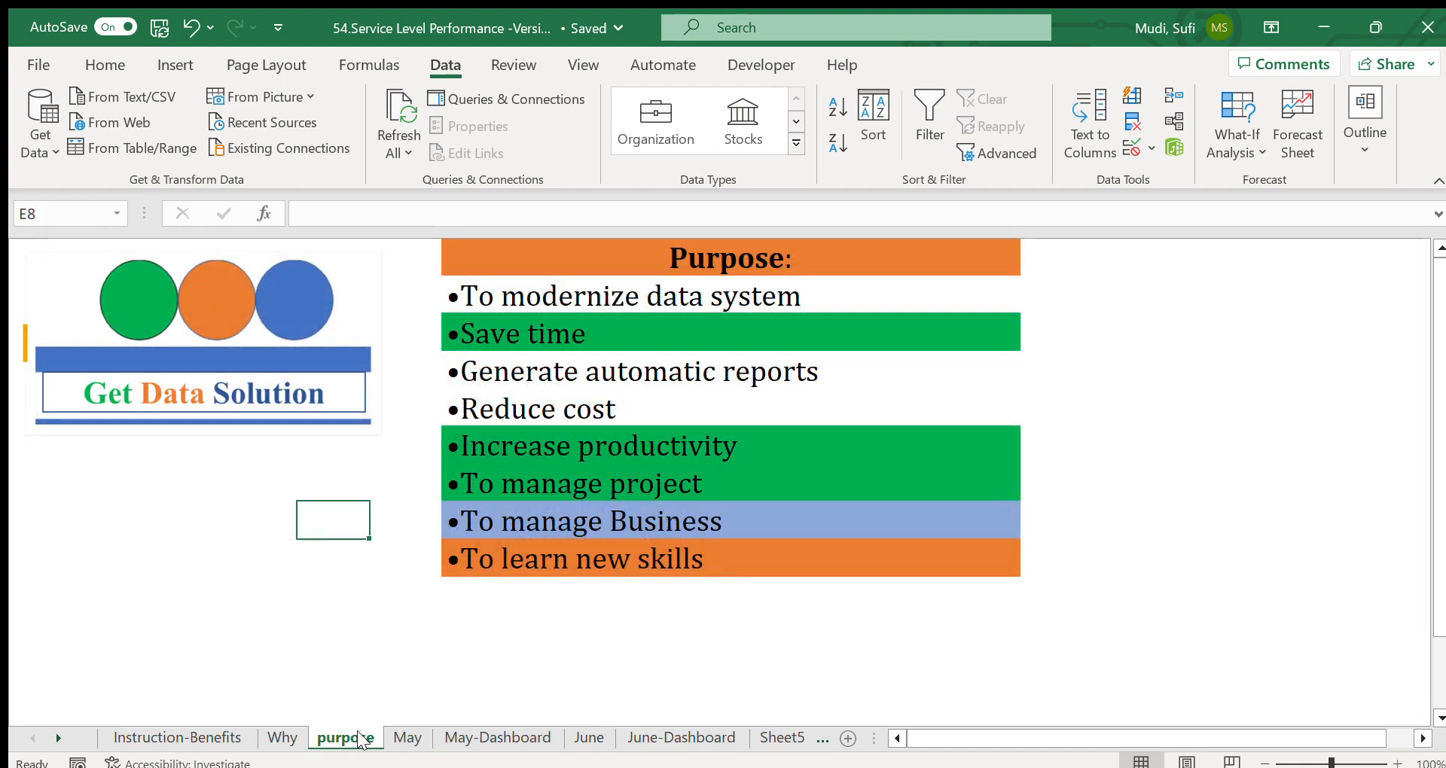
pyautogui.click(1136, 354)
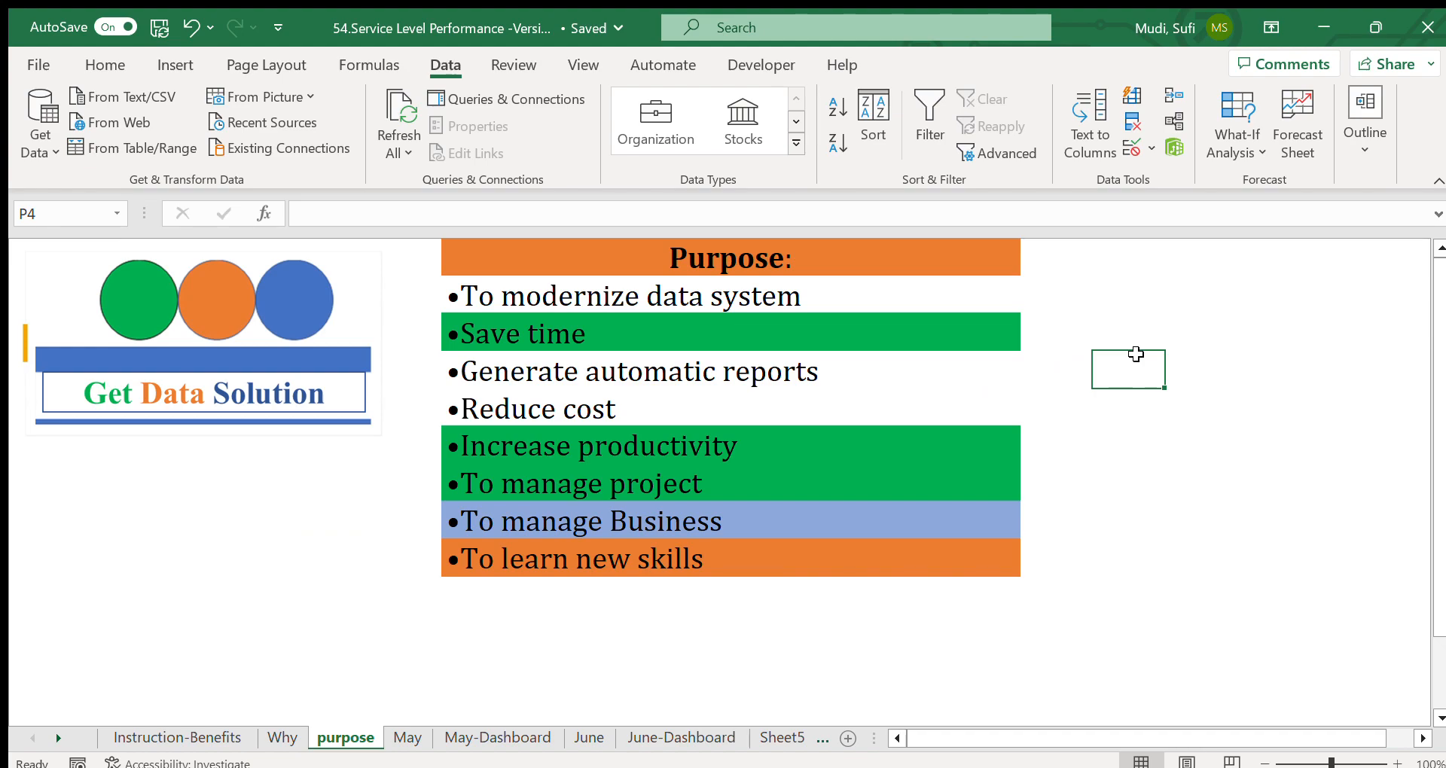
pyautogui.click(1132, 294)
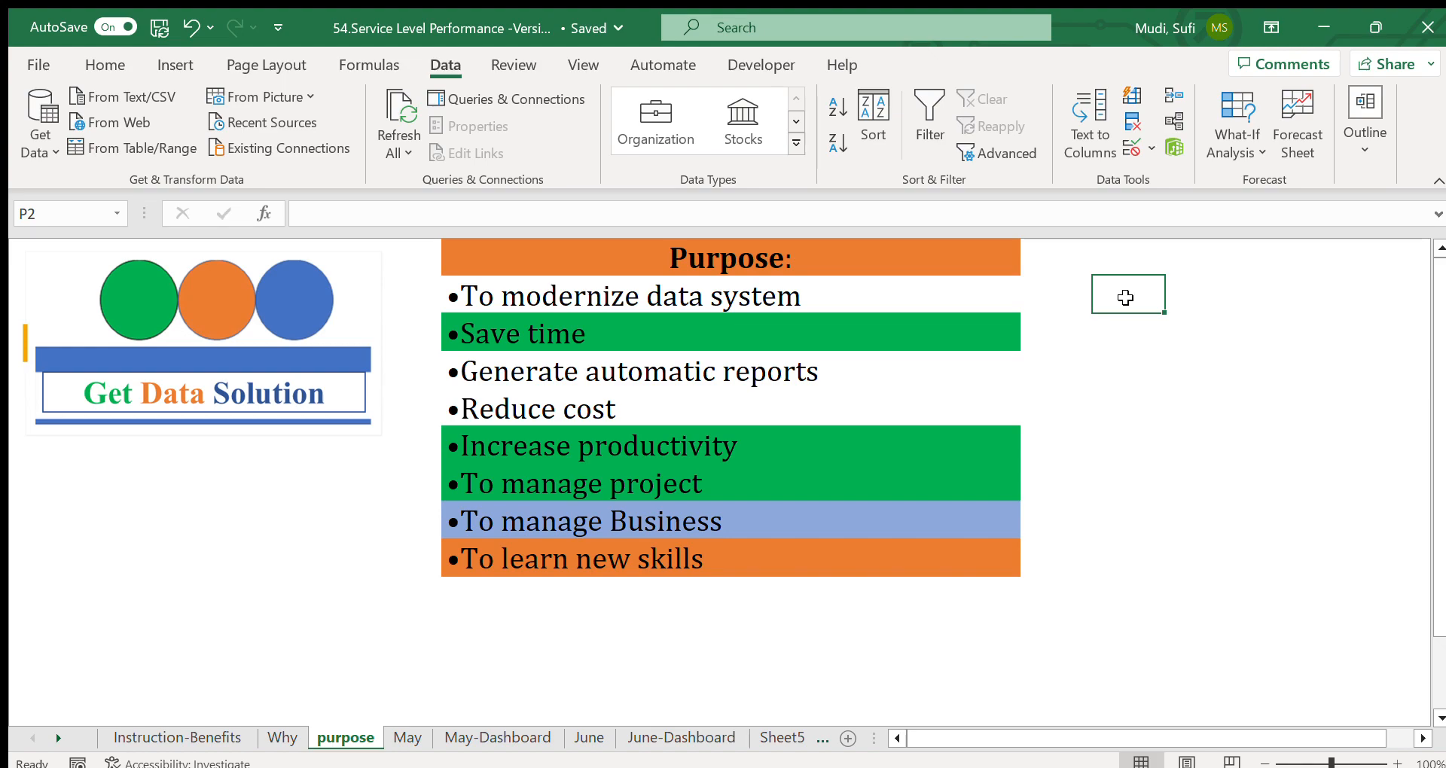
pyautogui.click(1096, 363)
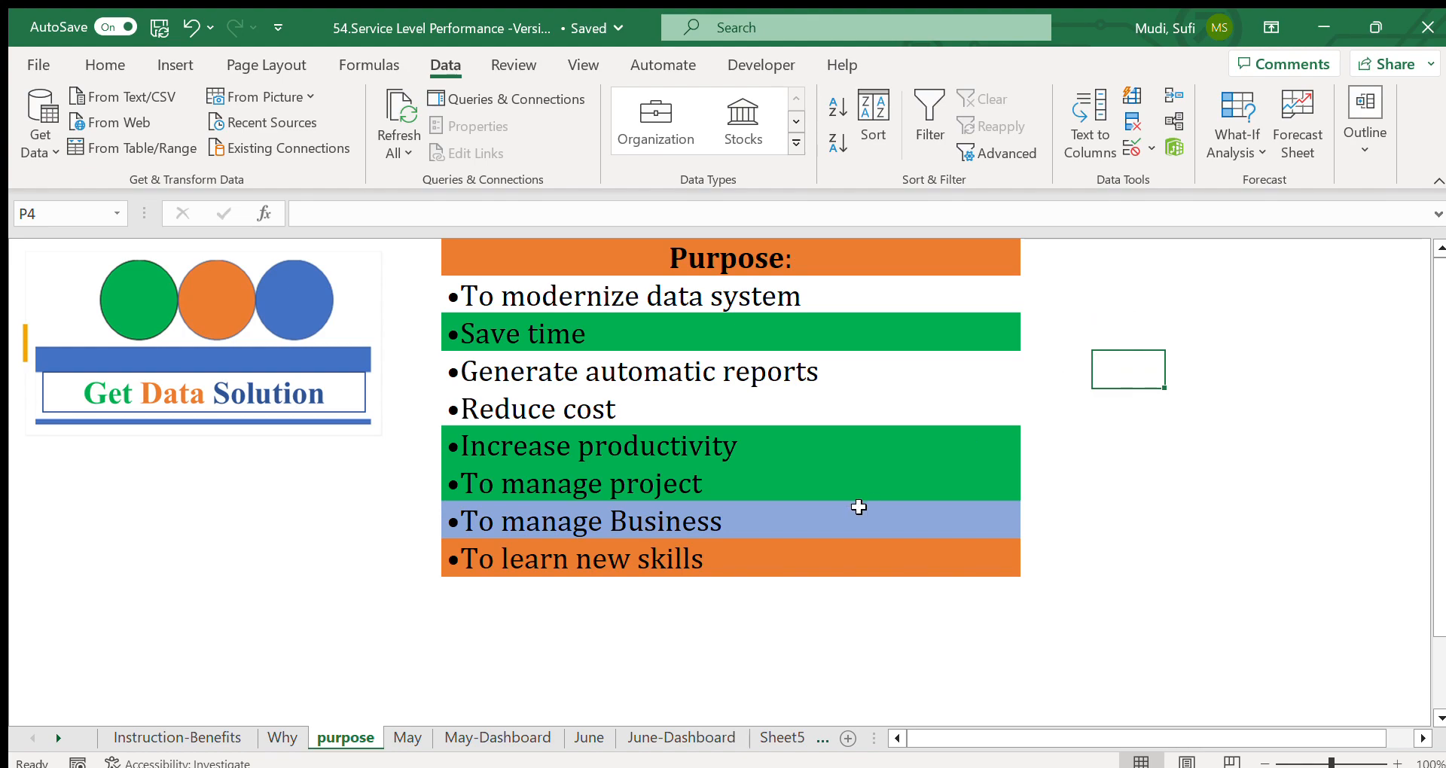
# - Glance at the May-Dashboard and go through the purpose sheet's entries in G2:G9, from modernizing the data system to learning new skills
pyautogui.click(498, 737)
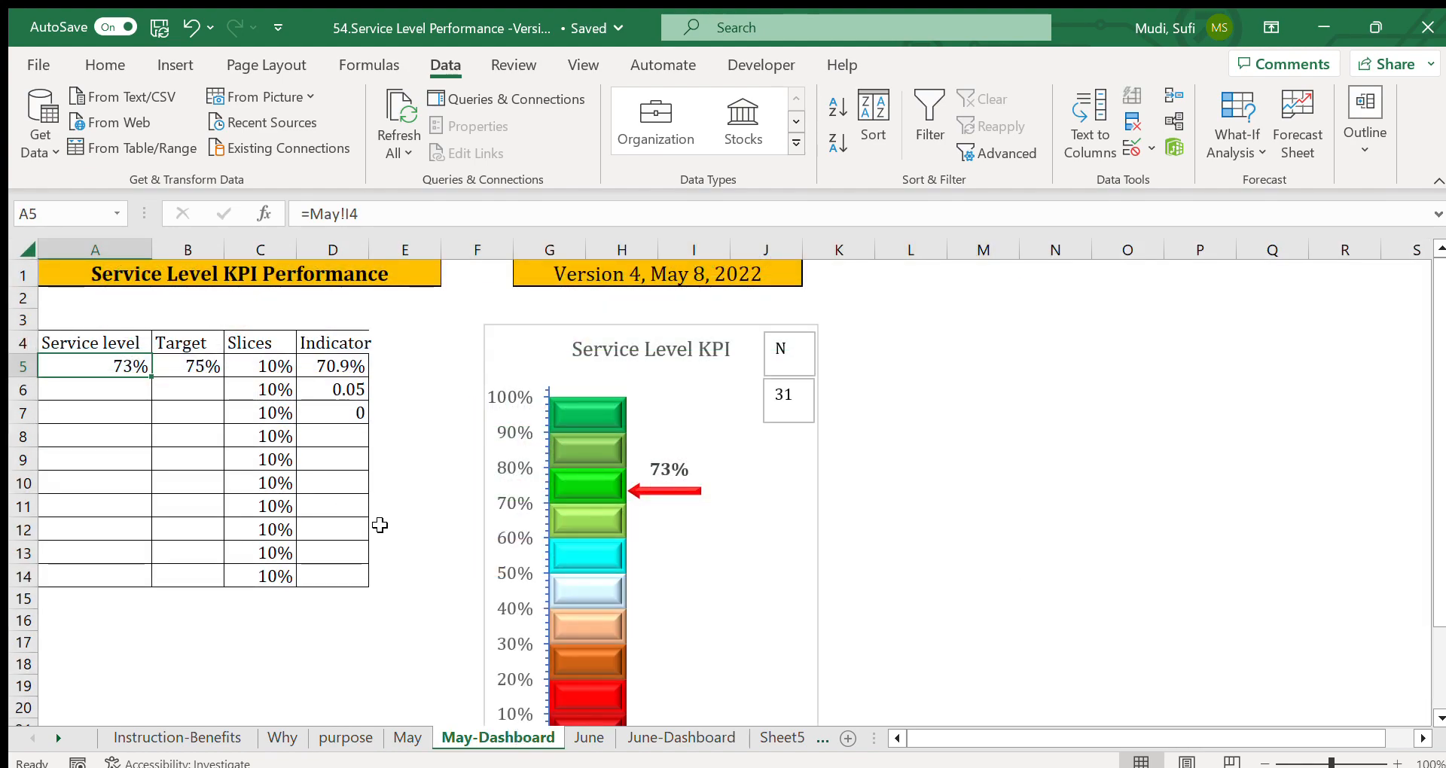
pyautogui.click(344, 740)
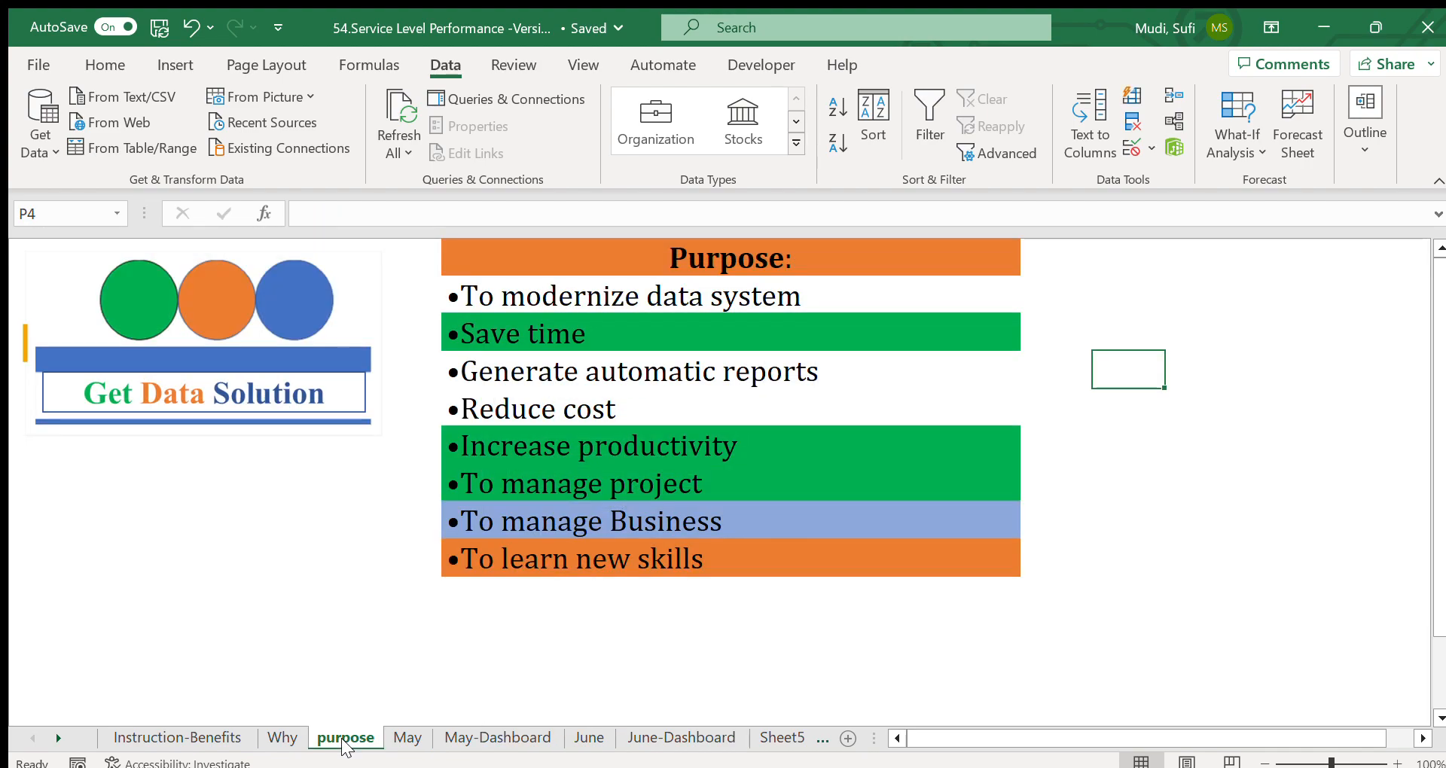
pyautogui.click(665, 305)
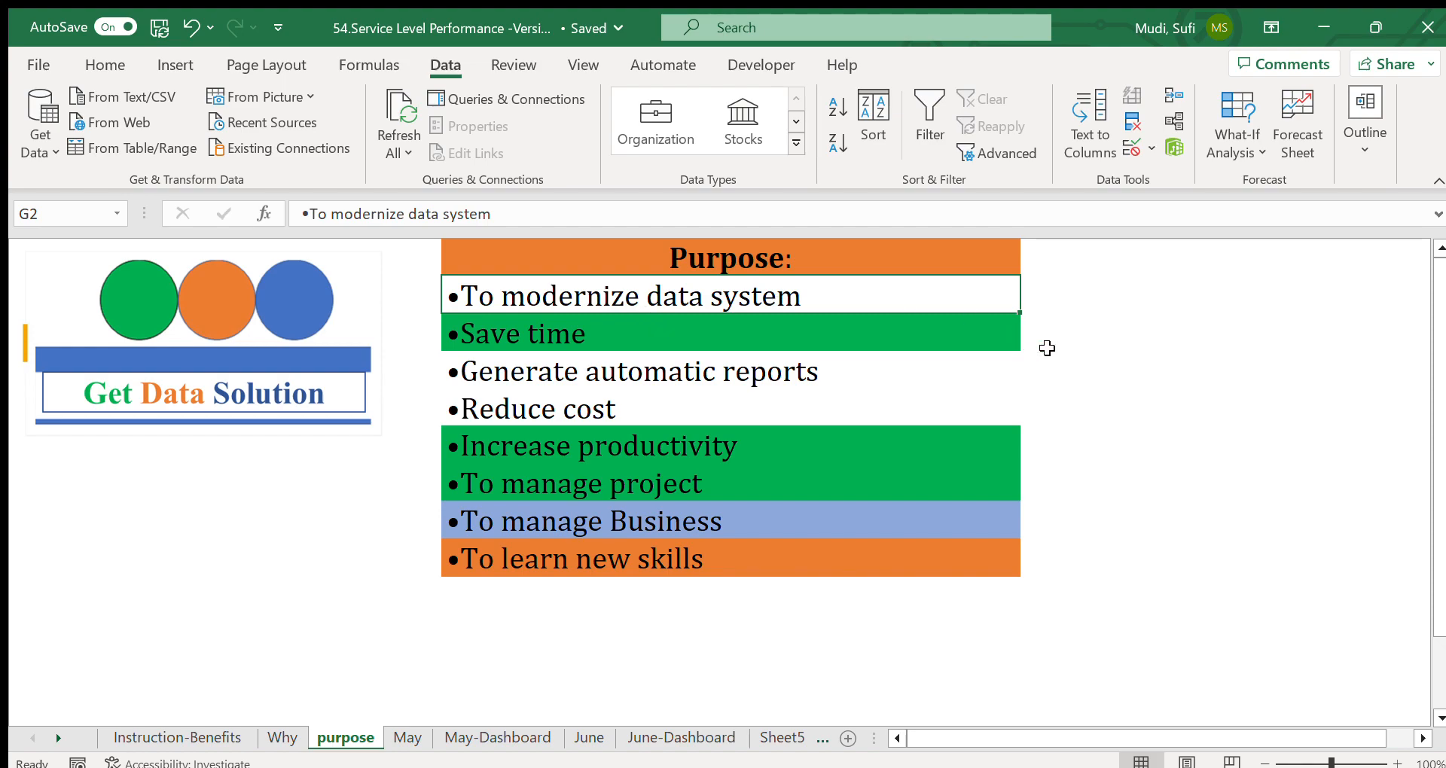
pyautogui.click(1080, 358)
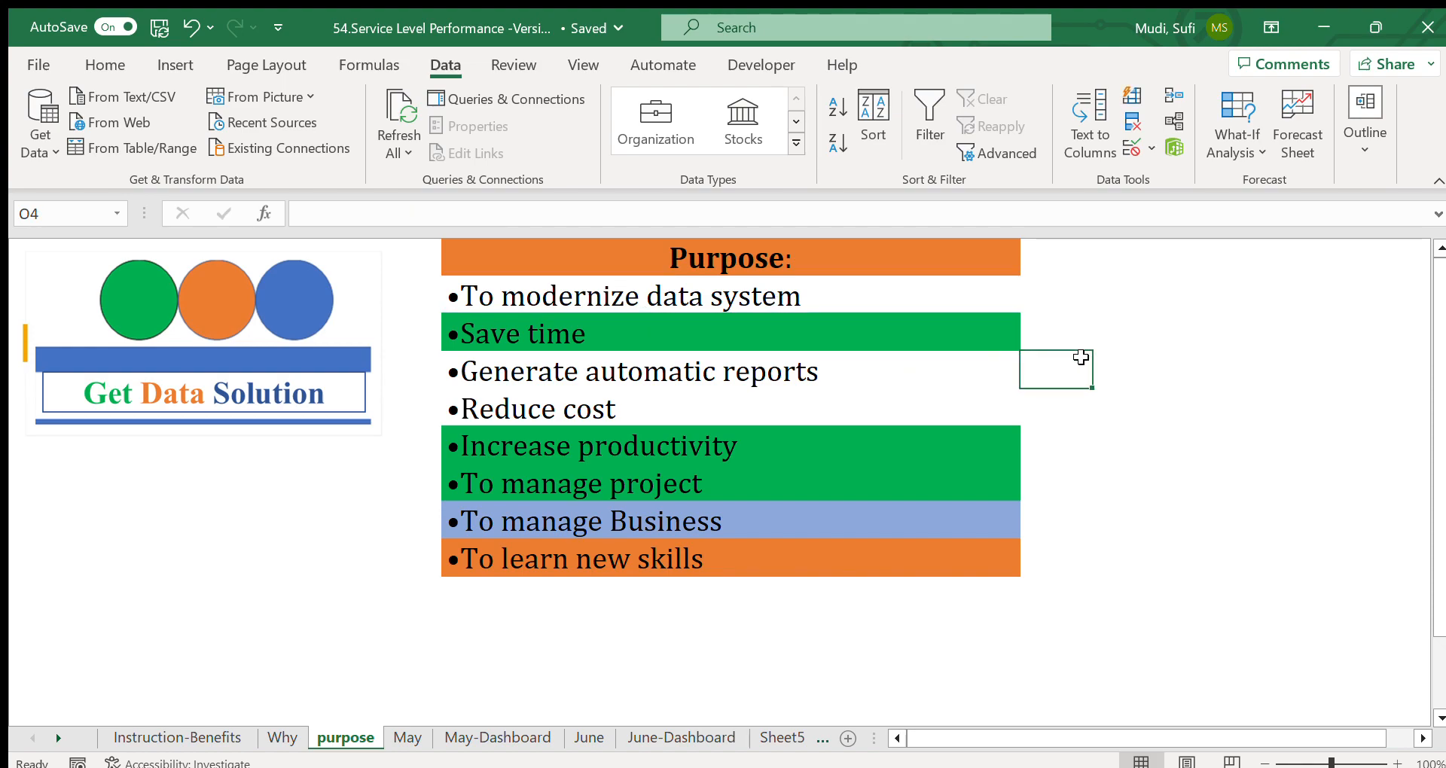
pyautogui.click(702, 370)
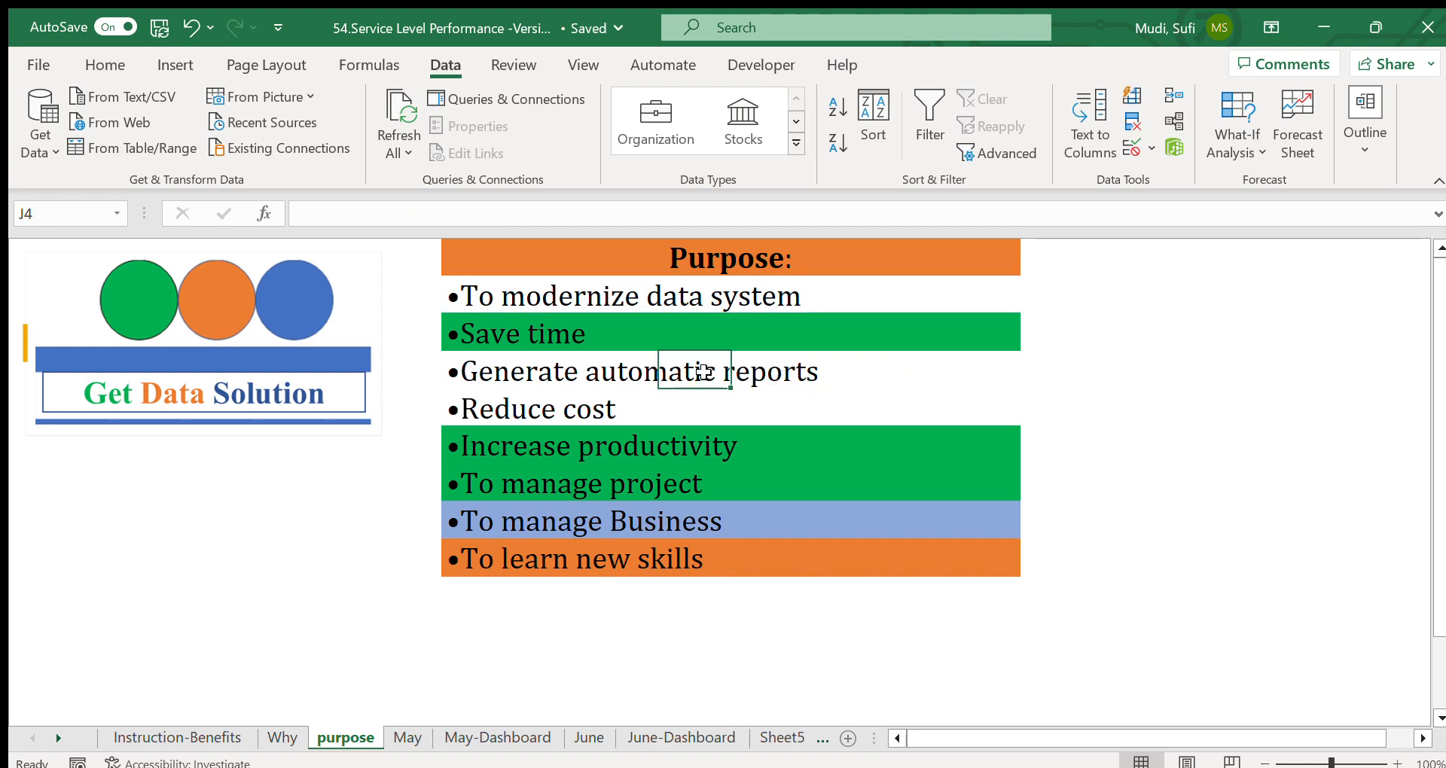
pyautogui.click(512, 377)
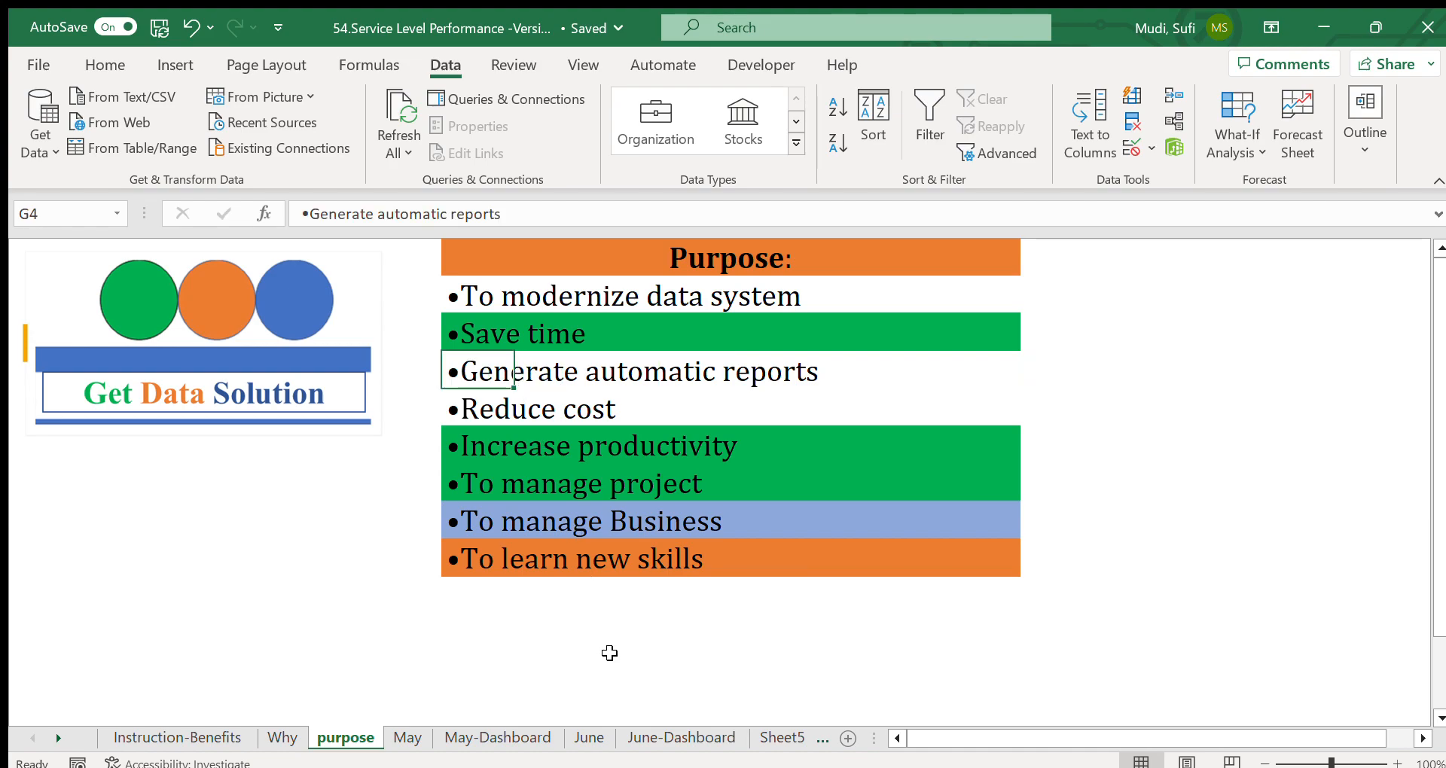
pyautogui.click(572, 654)
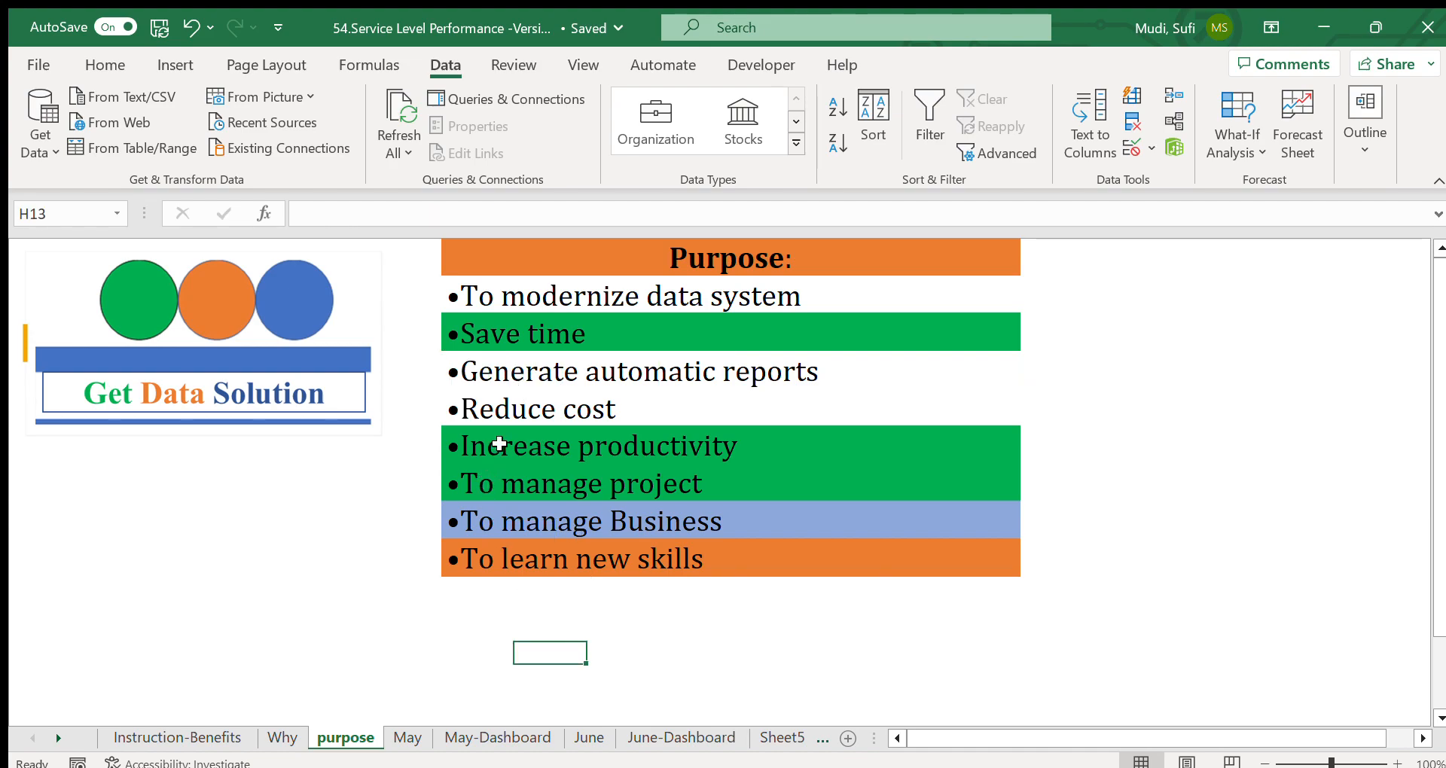
pyautogui.click(499, 445)
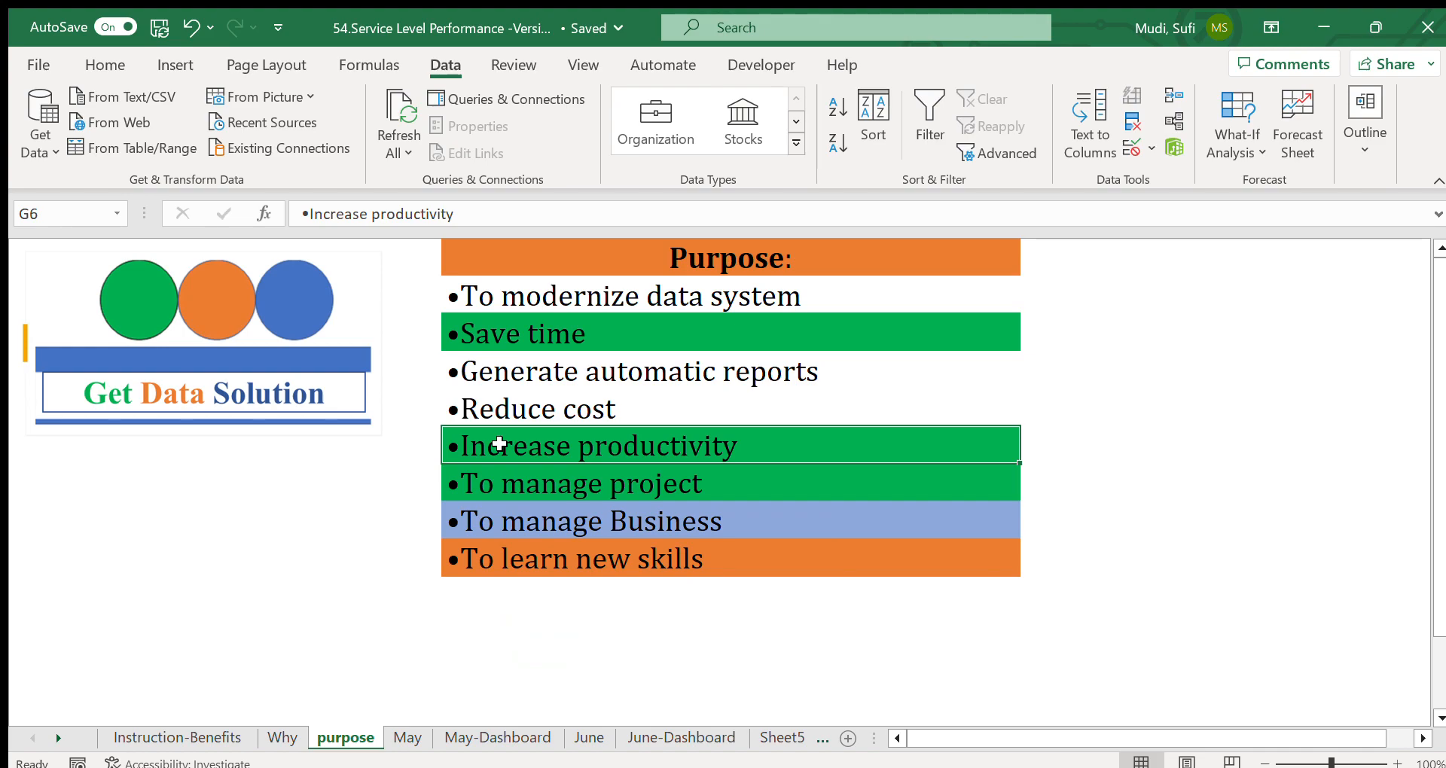
pyautogui.click(512, 561)
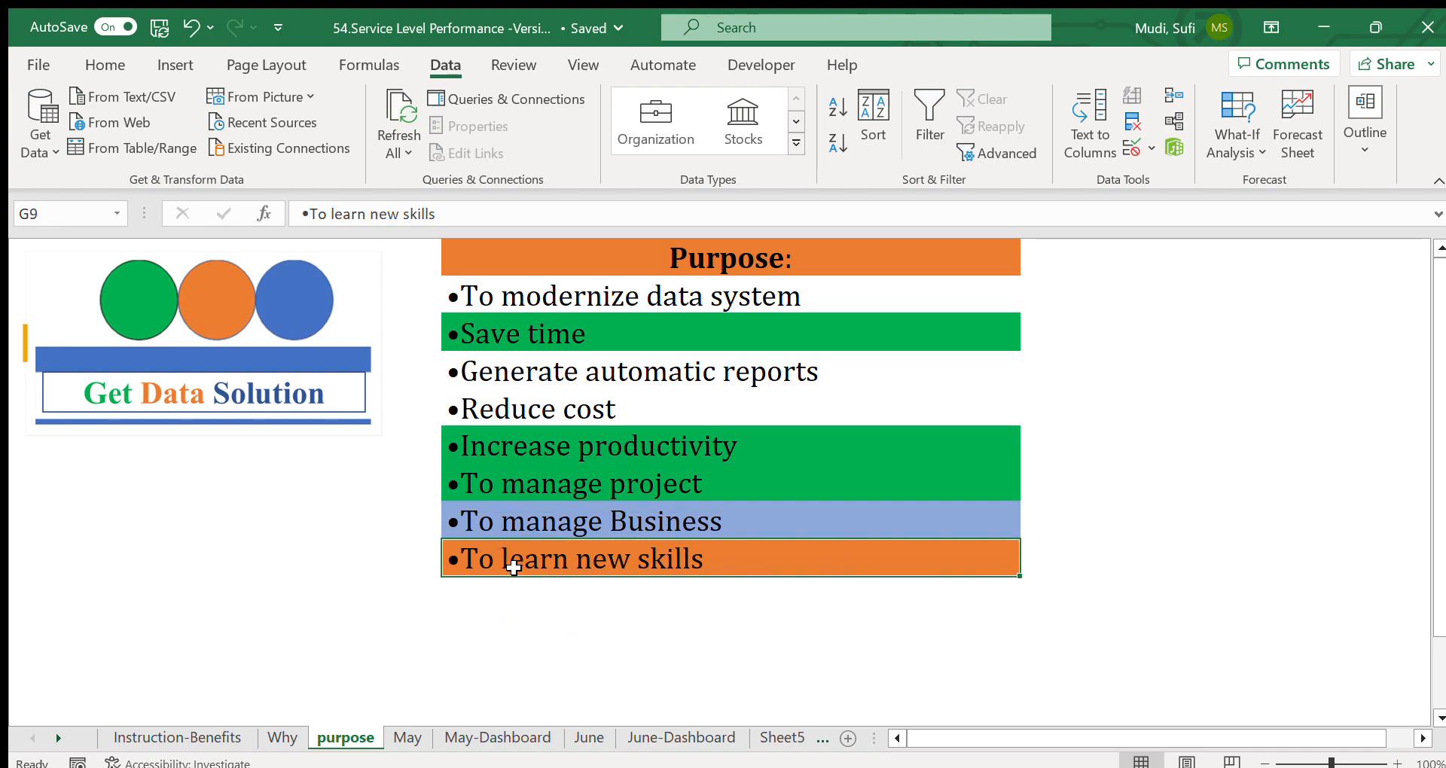
pyautogui.click(501, 586)
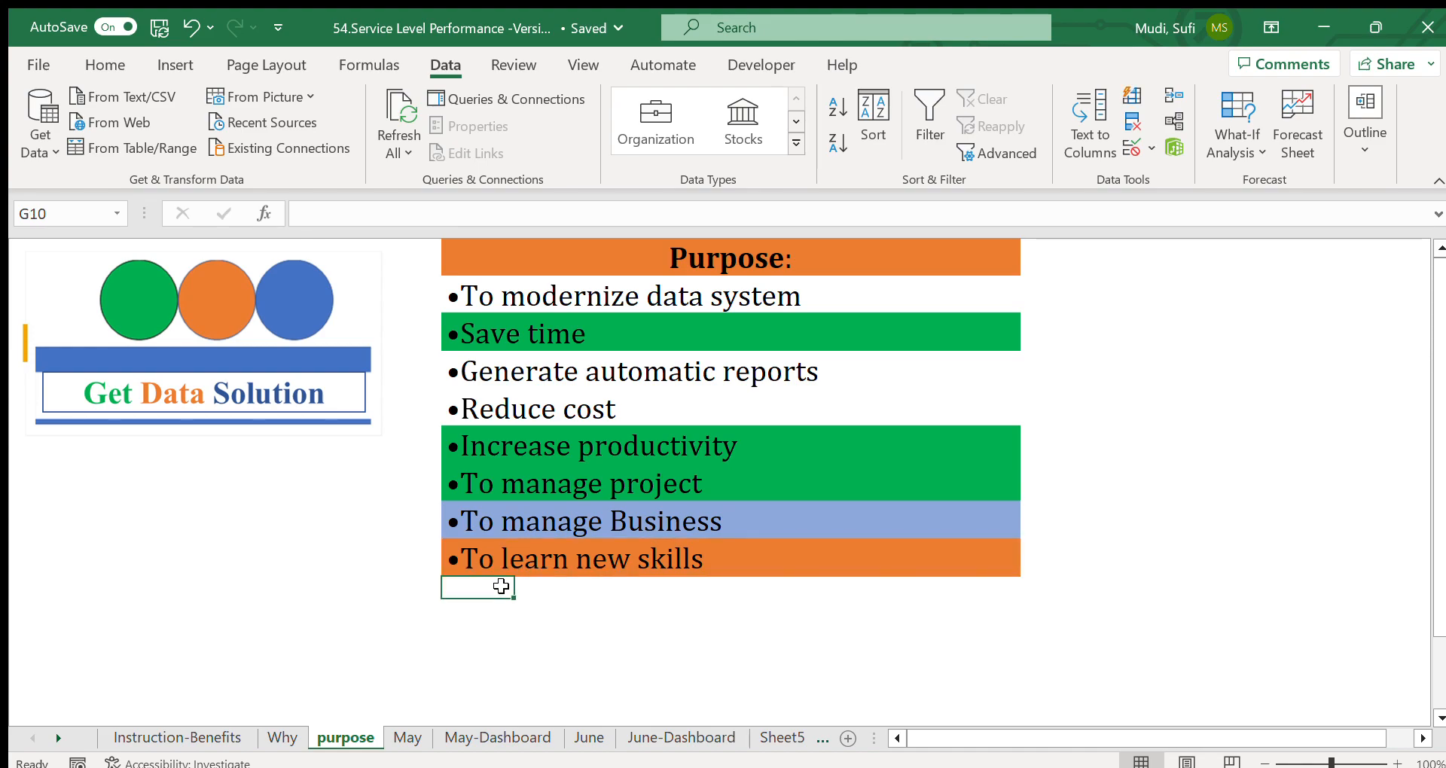